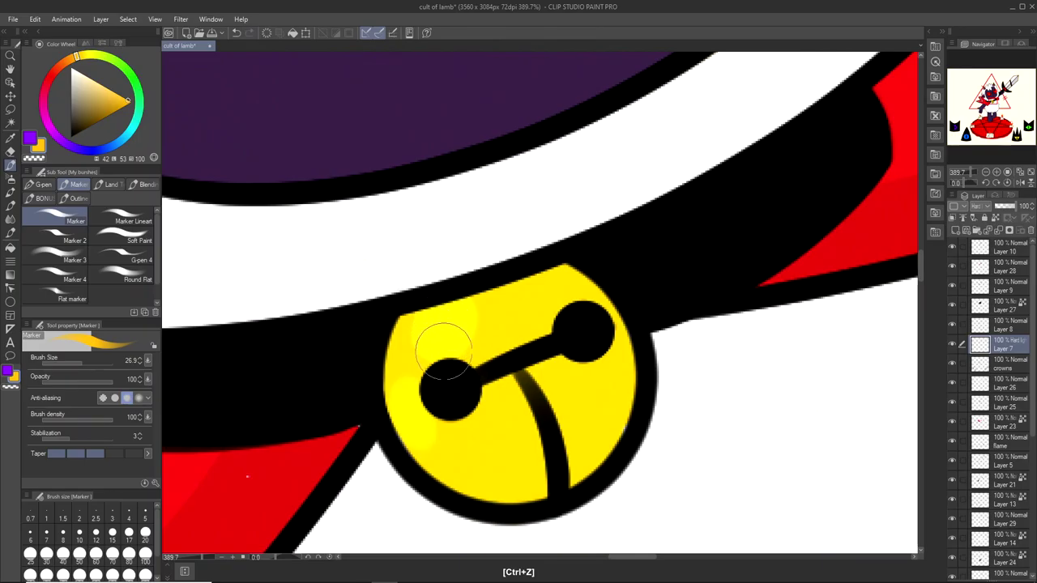
Repaint the lighter yellow highlight along the upper left of the bell with the Marker brush.
key("ctrl+z")
scroll(441, 328, "down", 4)
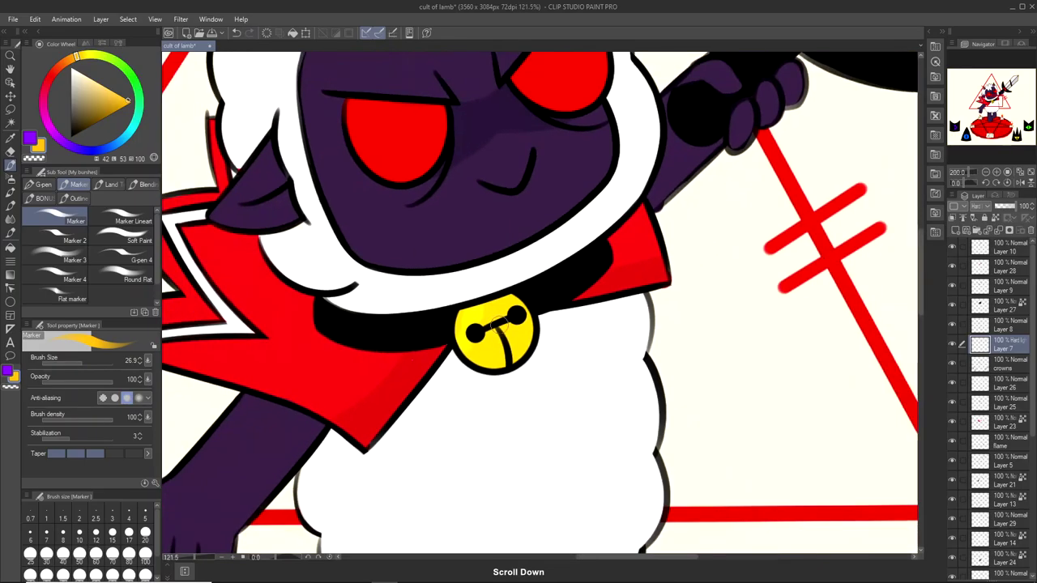
scroll(496, 326, "up", 5)
key("ctrl+z")
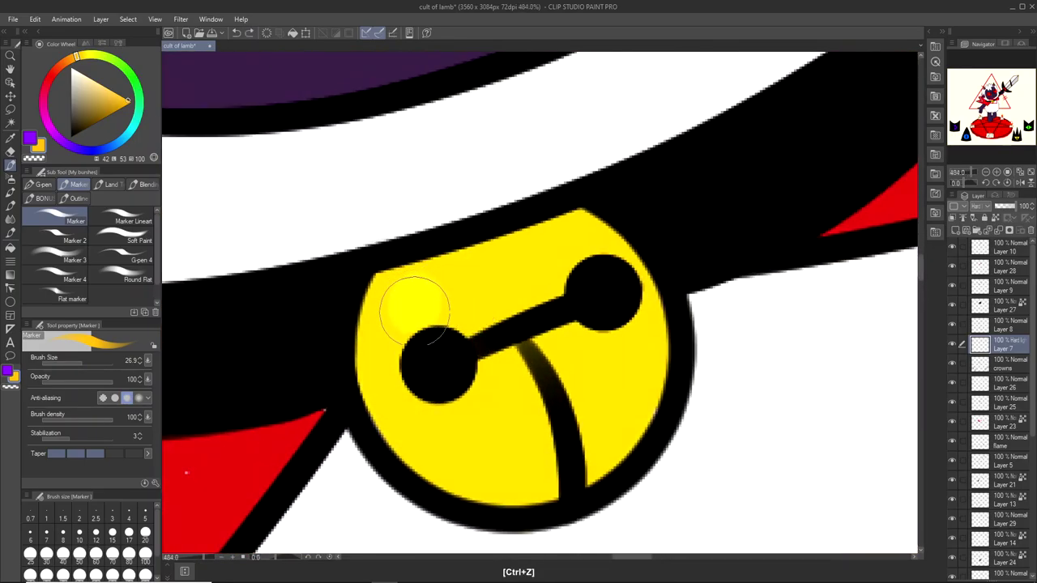
left_click_drag(407, 331, 418, 390)
key("ctrl+z")
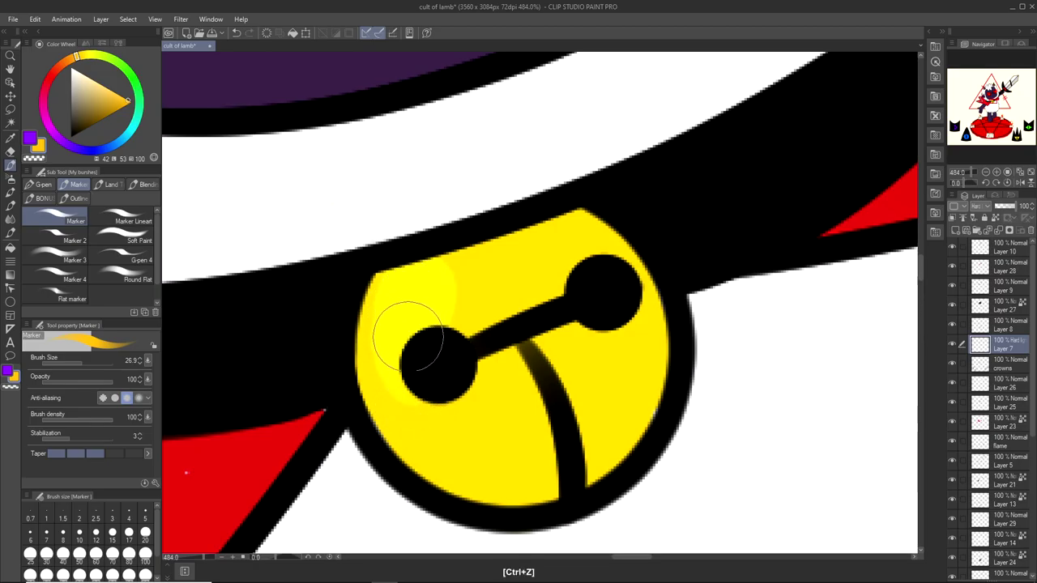
scroll(431, 273, "down", 5)
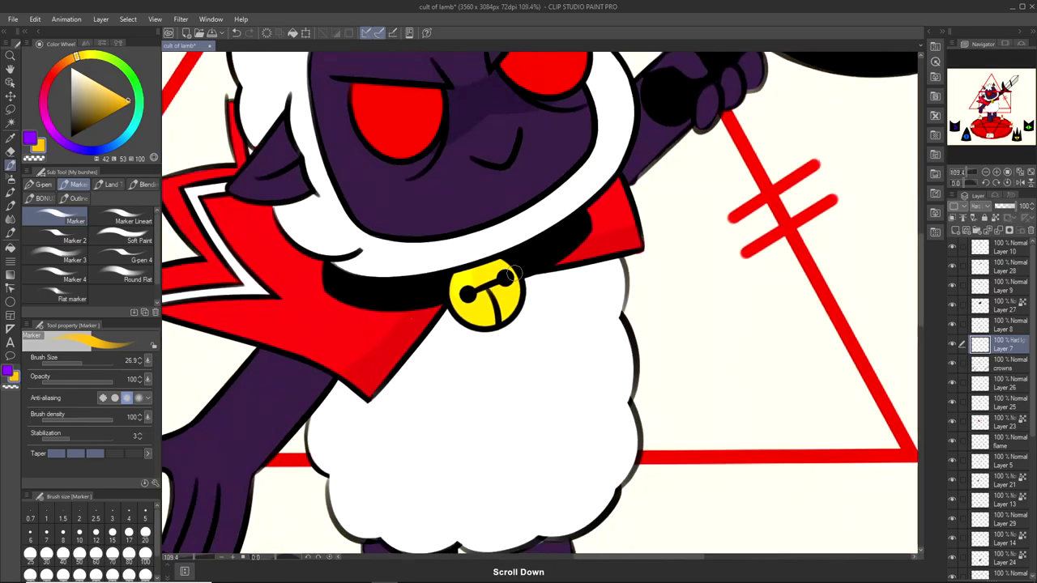
Move the bell's highlight layer, Layer 7, above Layer 8 in the layer stack.
scroll(506, 278, "up", 1)
scroll(506, 278, "up", 2)
left_click_drag(1005, 345, 1009, 324)
scroll(417, 243, "up", 3)
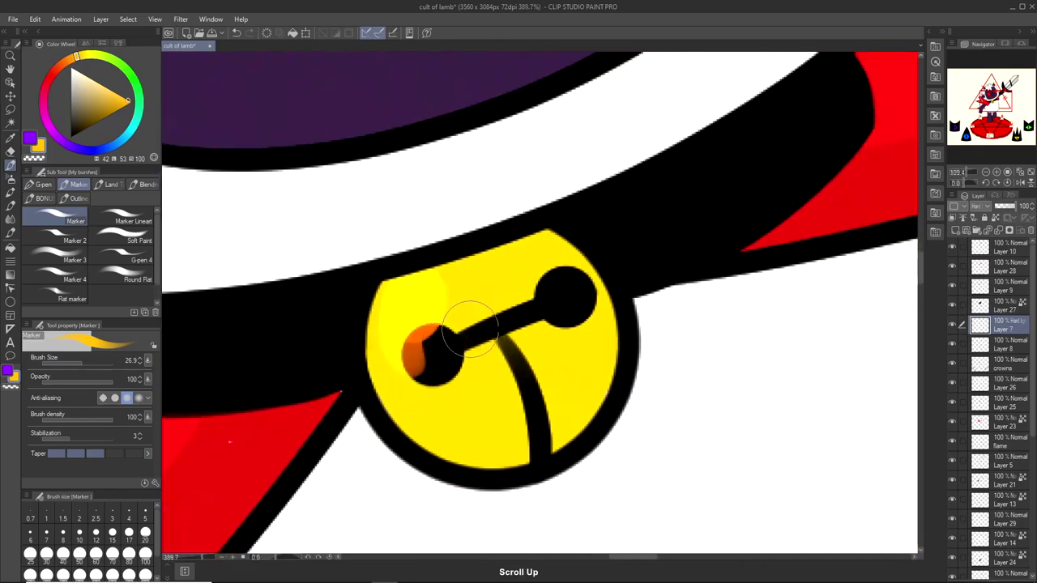
Erase the orange highlight spill from the black dot at the left end of the bell's slot using the Hard 3 eraser.
left_click(10, 153)
scroll(410, 347, "up", 3)
mouse_move(410, 348)
left_mouse_down()
mouse_move(412, 313)
mouse_move(422, 322)
left_mouse_up()
scroll(421, 323, "down", 6)
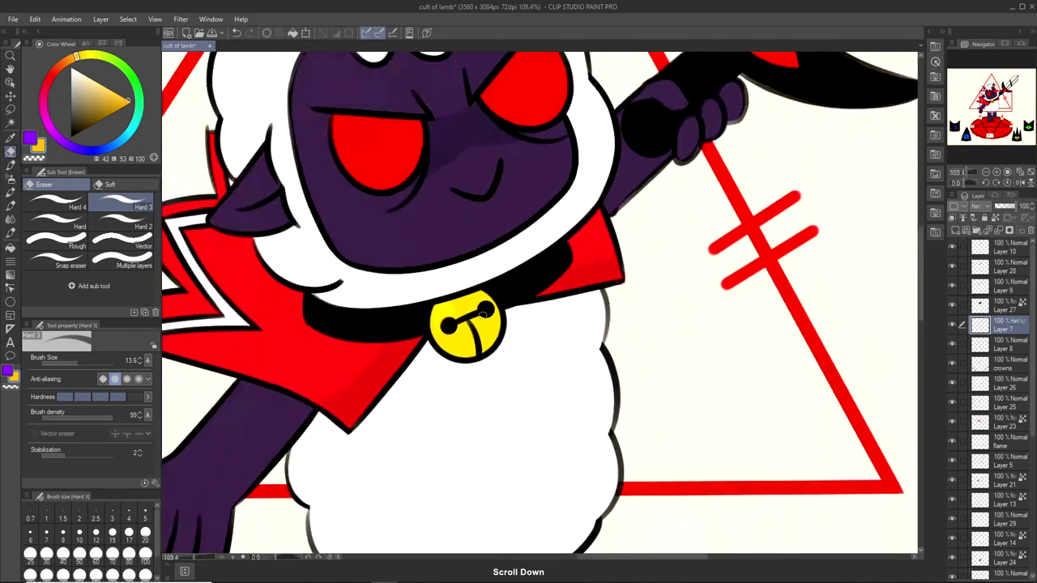
Lock Layer 7's transparent pixels and recolour the bell's left highlight with a lighter yellow-orange using the Marker brush.
scroll(474, 320, "up", 1)
scroll(474, 321, "up", 2)
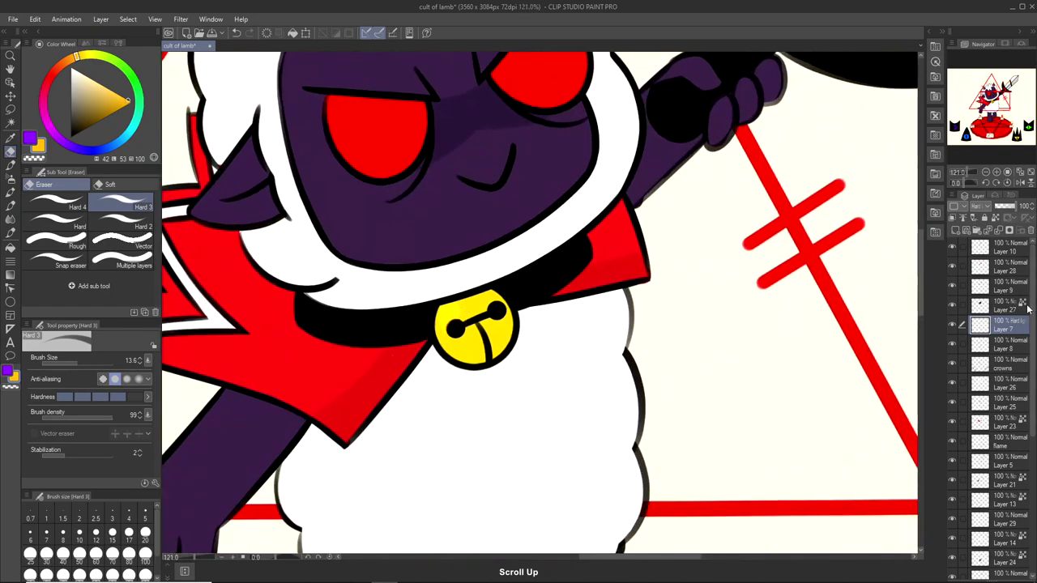
left_click(998, 217)
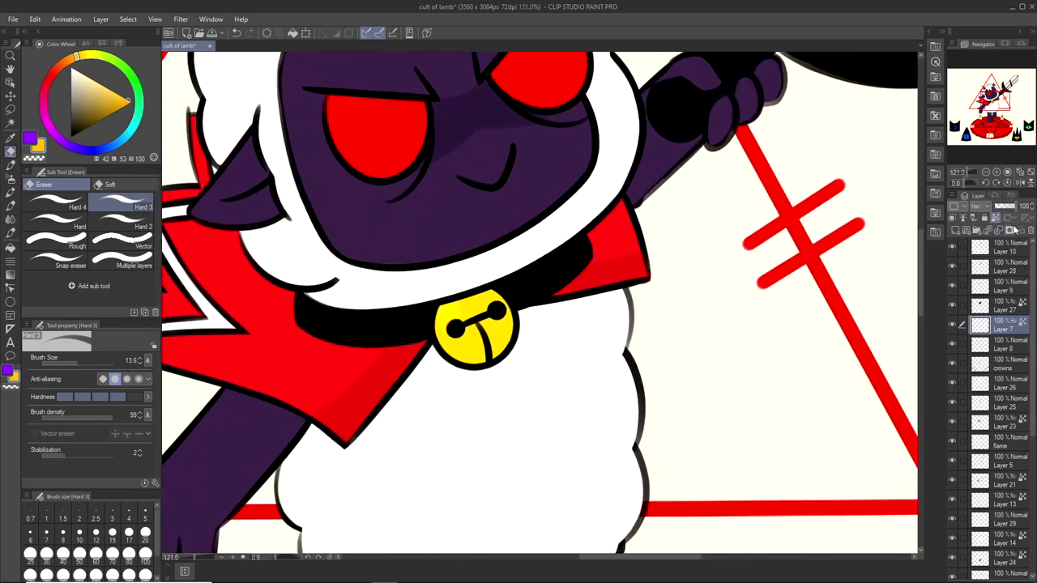
left_click(122, 95)
left_click(13, 165)
scroll(486, 320, "up", 3)
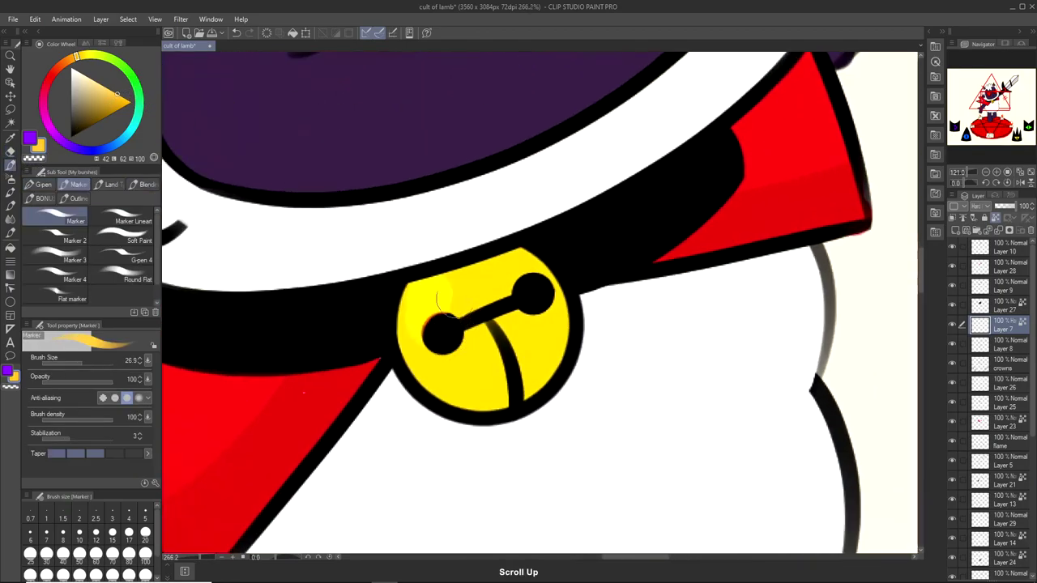
scroll(486, 320, "down", 4)
scroll(491, 319, "down", 4)
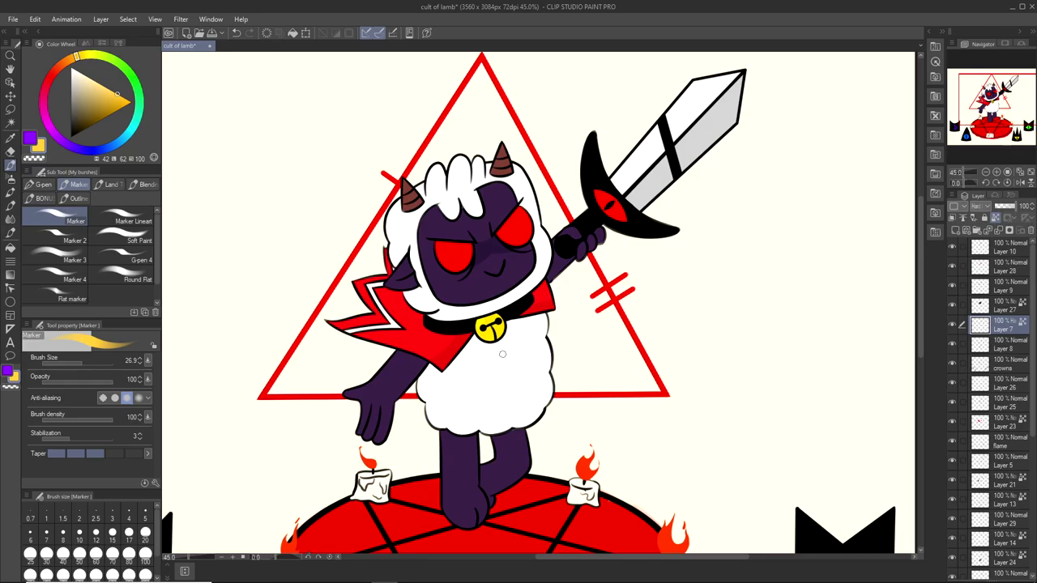
Unlock Layer 7's transparent pixels and paint a curved highlight along the bell's lower right edge with the Marker brush.
scroll(491, 328, "up", 6)
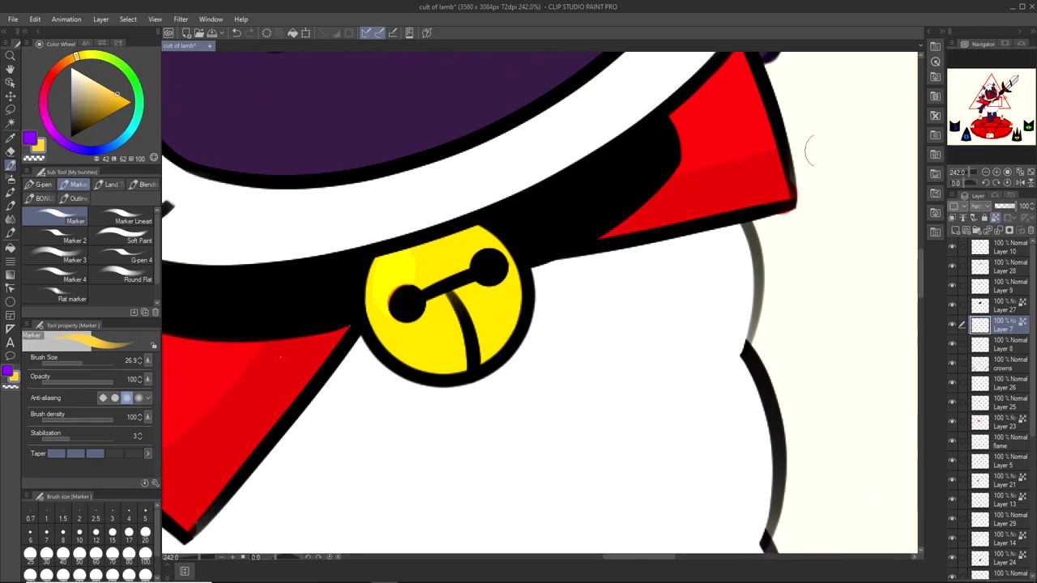
left_click(997, 221)
scroll(469, 322, "up", 2)
left_click_drag(491, 388, 554, 277)
key("ctrl+z")
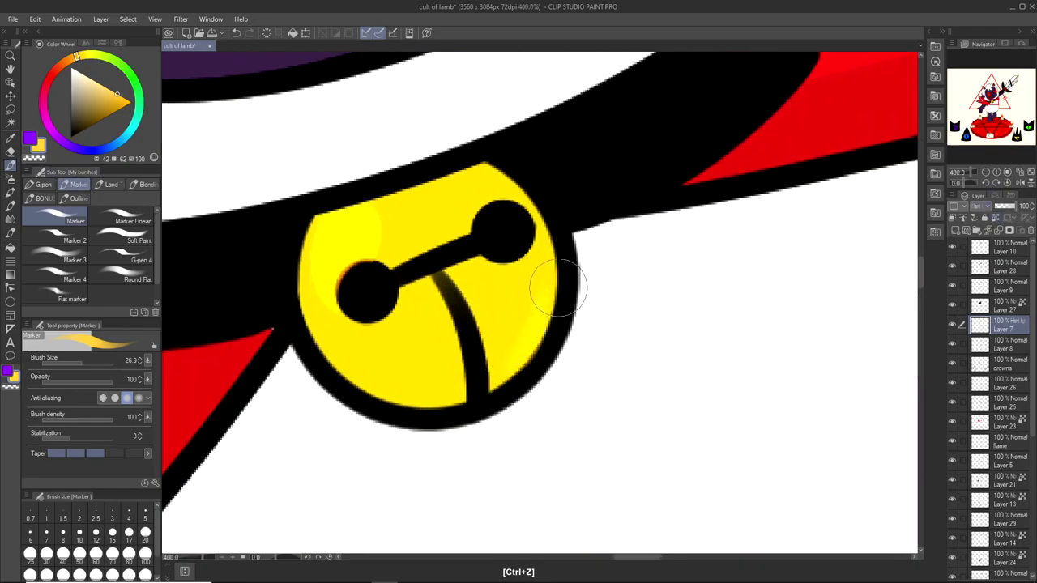
scroll(567, 285, "down", 5)
scroll(567, 285, "up", 5)
key("ctrl+z")
key("ctrl+z")
left_click_drag(489, 376, 530, 280)
key("ctrl+z")
left_click_drag(490, 371, 546, 281)
key("ctrl+z")
key("ctrl+z")
left_click_drag(495, 370, 522, 310)
key("ctrl+z")
left_click_drag(494, 373, 533, 285)
scroll(531, 287, "down", 6)
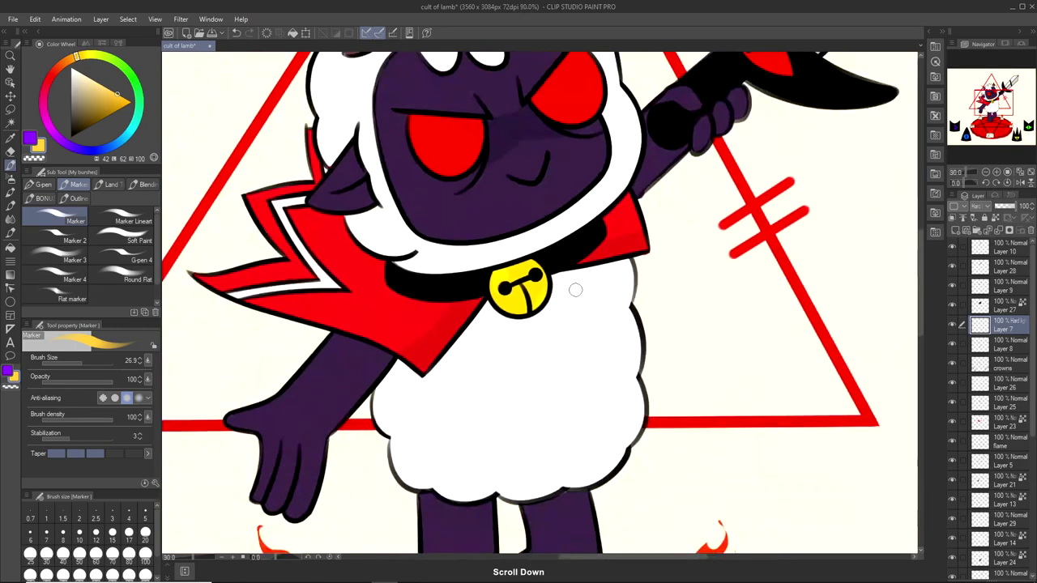
Trim the highlight at the bell's lower right with the Hard 3 eraser.
scroll(564, 300, "up", 4)
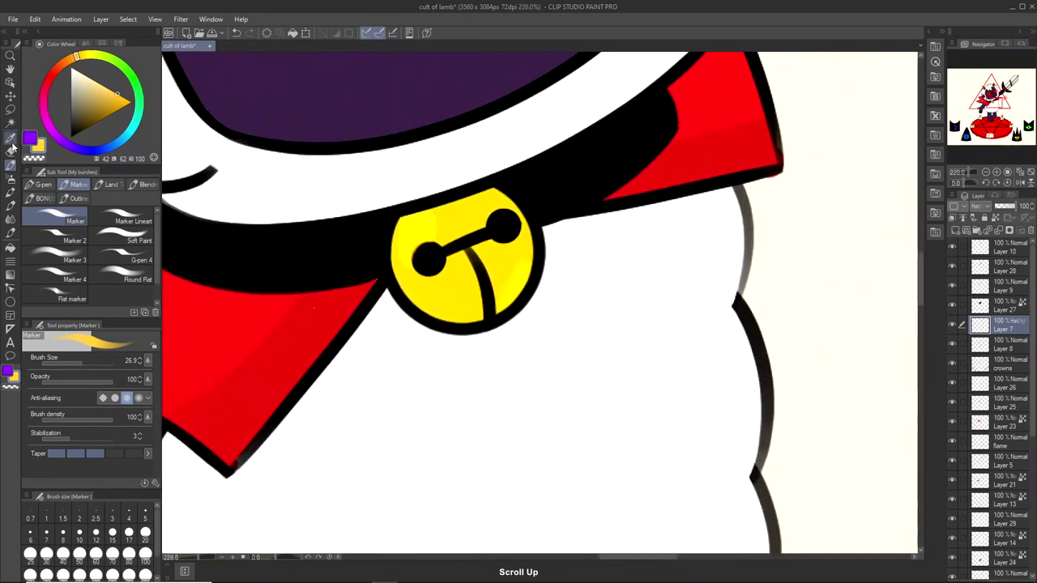
key("e")
scroll(486, 308, "up", 4)
scroll(533, 275, "down", 7)
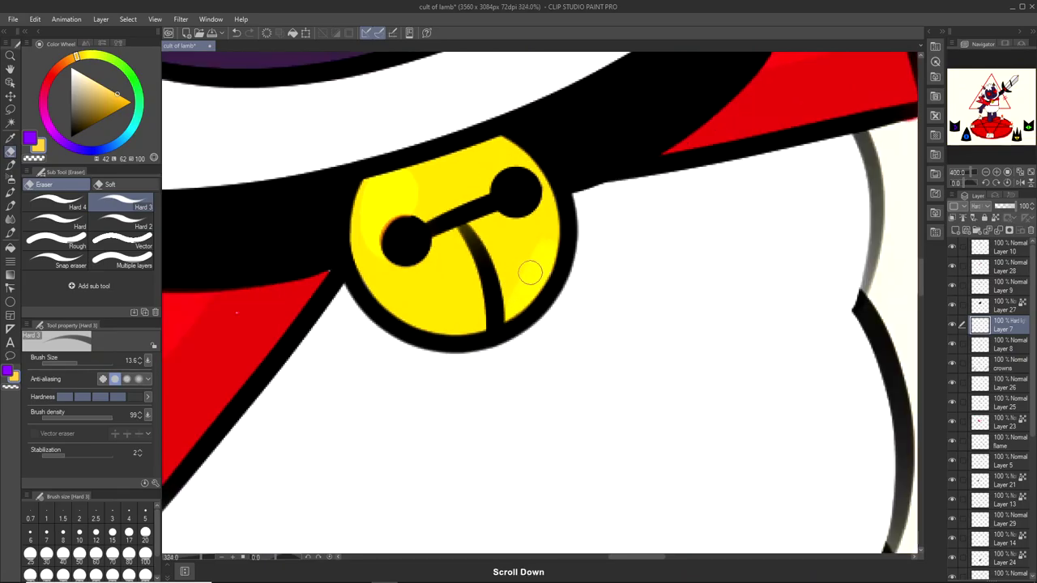
scroll(551, 282, "down", 1)
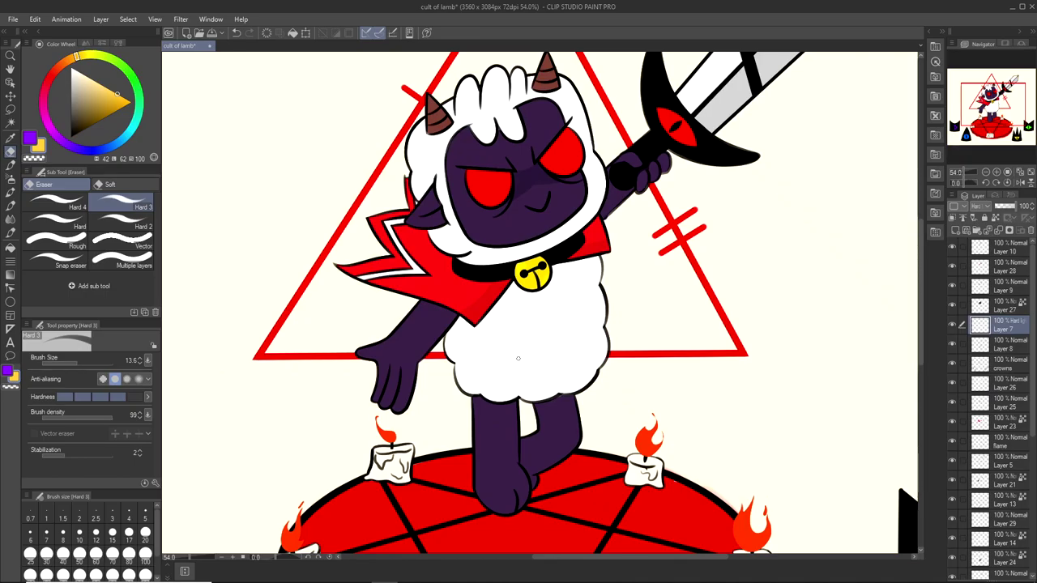
scroll(509, 300, "up", 5)
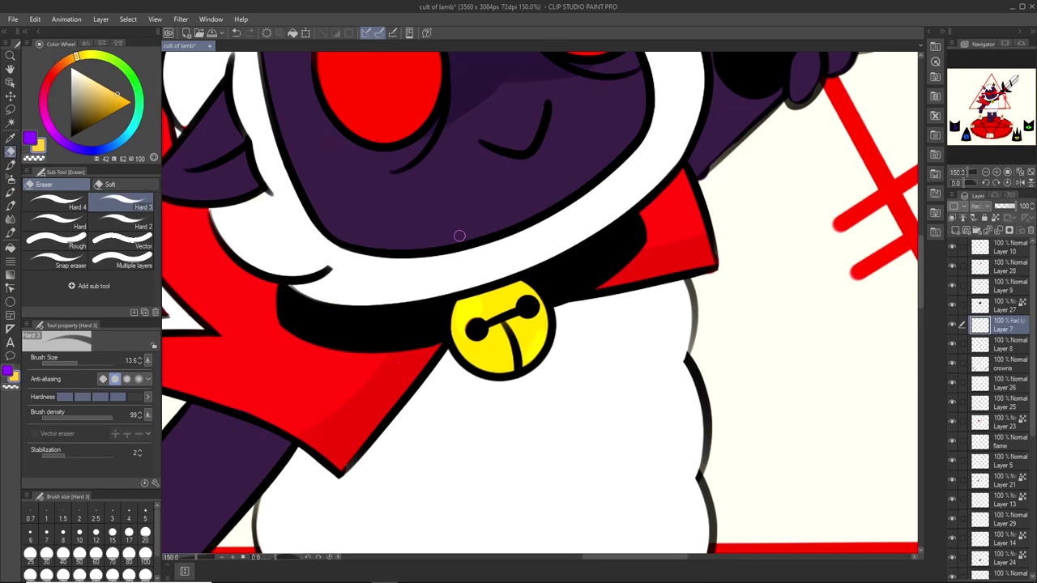
scroll(608, 331, "down", 6)
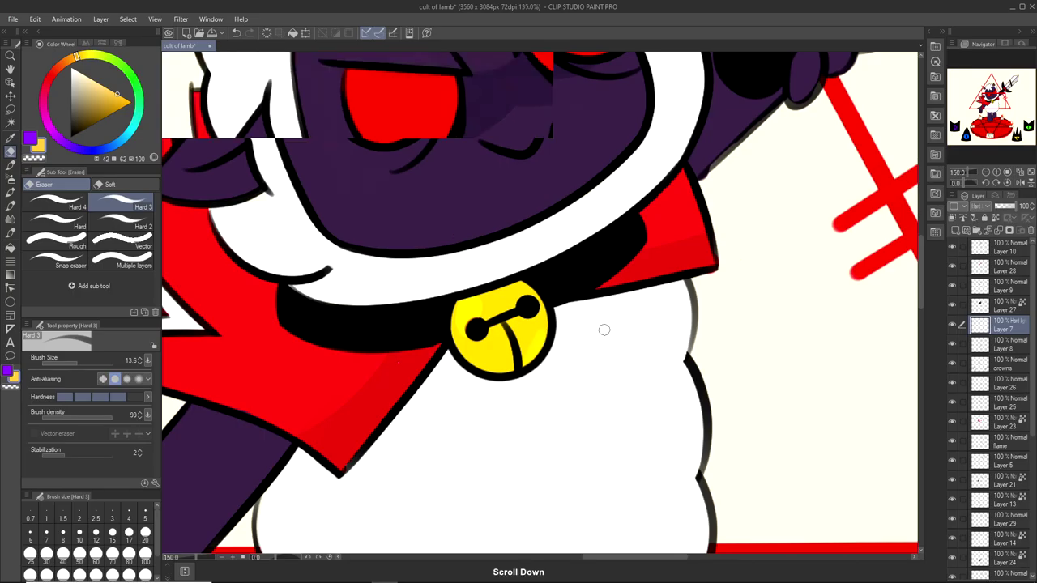
scroll(606, 419, "up", 2)
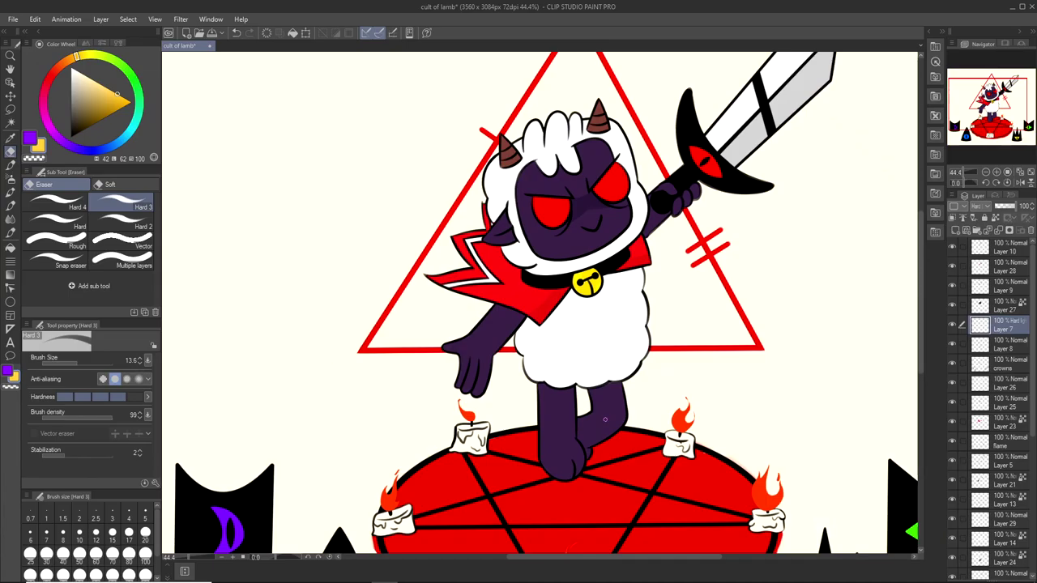
scroll(605, 419, "down", 4)
Rename Layer 14 to "wool".
scroll(624, 318, "up", 6)
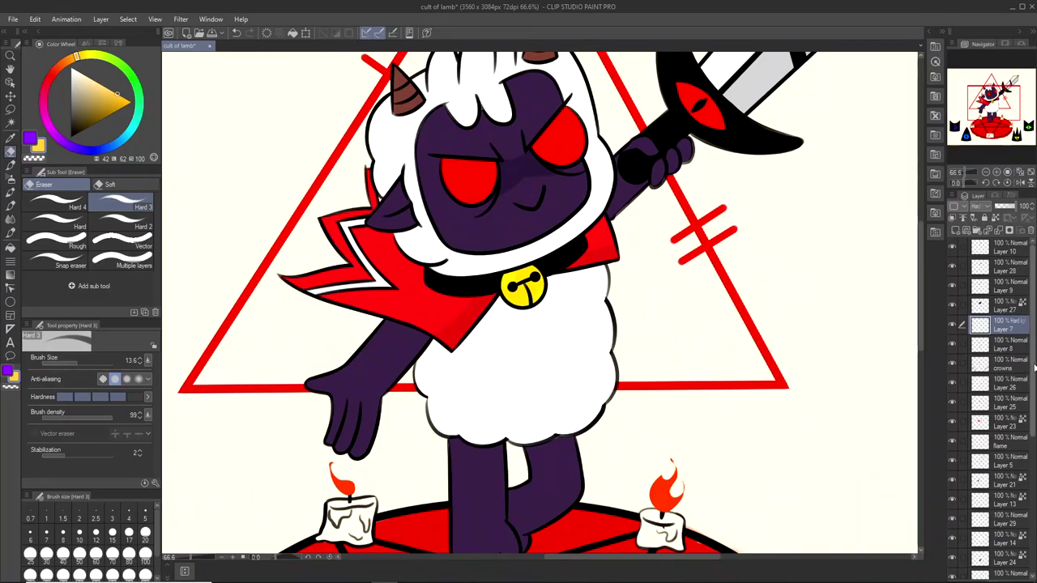
scroll(979, 355, "down", 5)
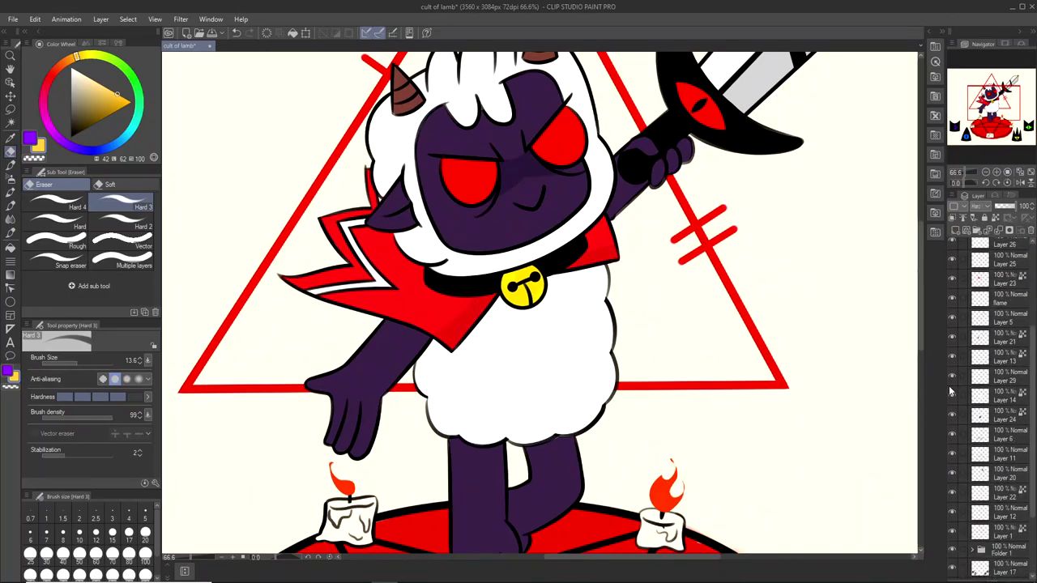
double_click(1010, 397)
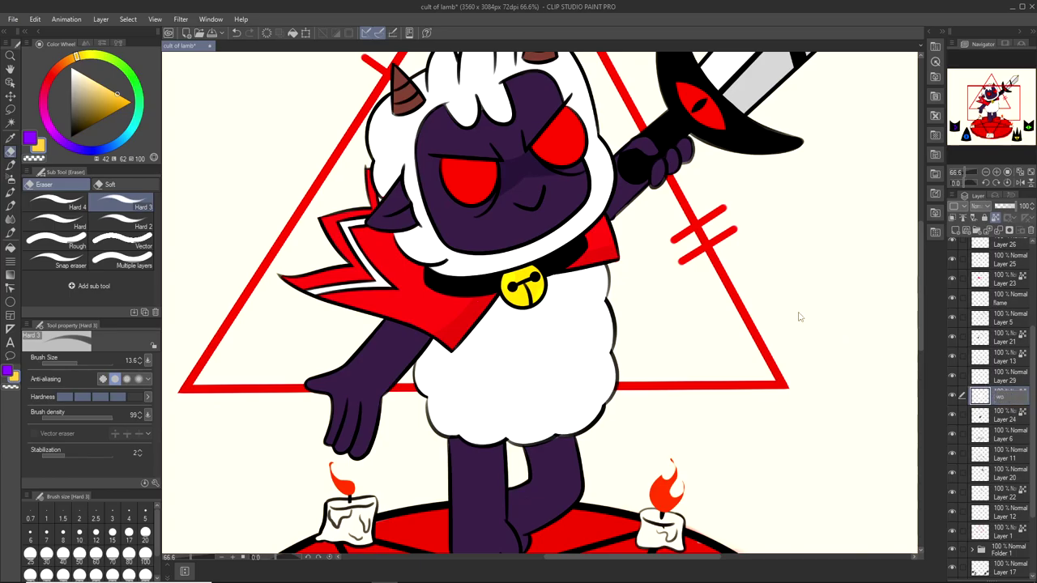
key("Return")
Sample the wool's white, darken it slightly to pale grey, and try shading the right side of the body with the Marker brush.
scroll(596, 318, "up", 2)
left_click(9, 138)
left_click(524, 358)
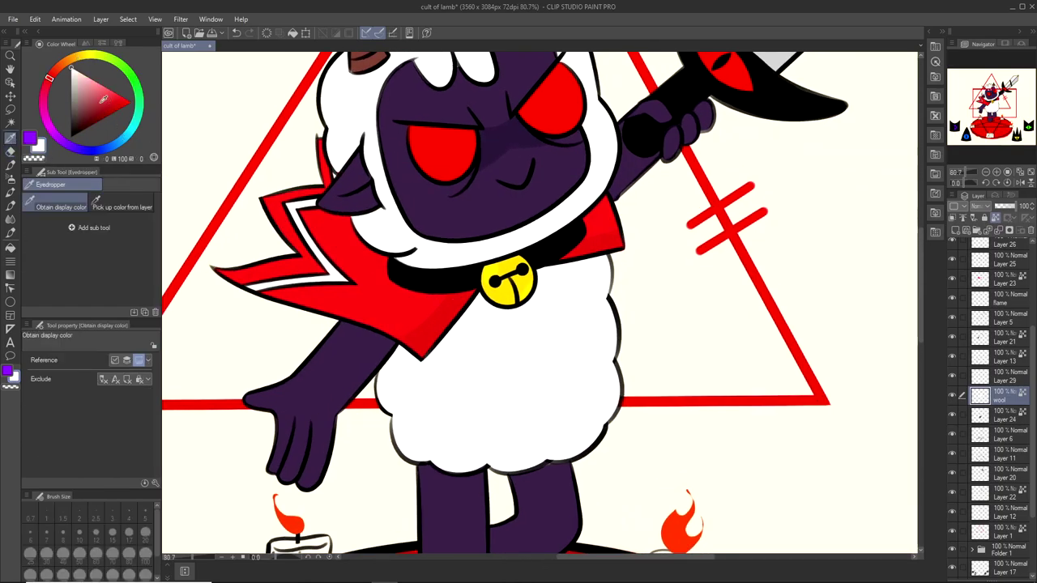
left_click_drag(71, 70, 72, 71)
left_click(10, 165)
scroll(567, 437, "up", 2)
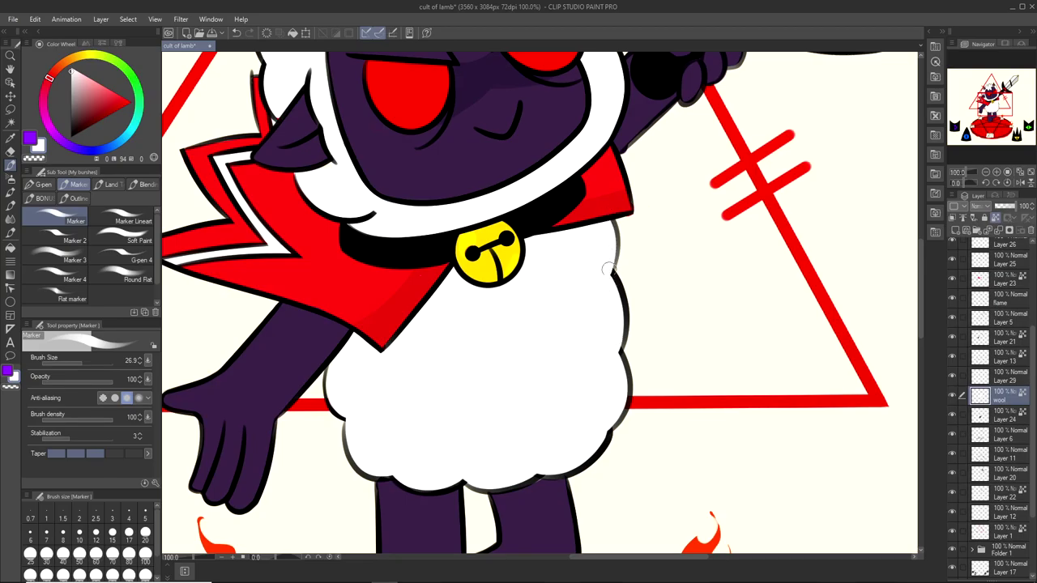
key("ctrl+z")
left_click_drag(609, 344, 610, 318)
key("ctrl+z")
key("ctrl+z")
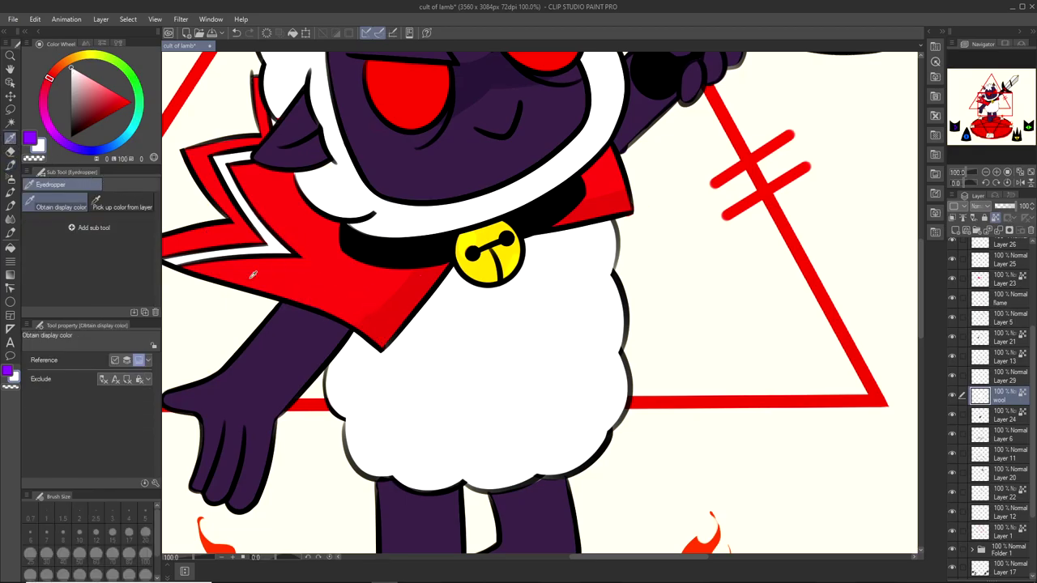
Try further Marker strokes on the lower right of the lamb's woolly body and undo them.
scroll(603, 421, "up", 2)
scroll(604, 421, "up", 2)
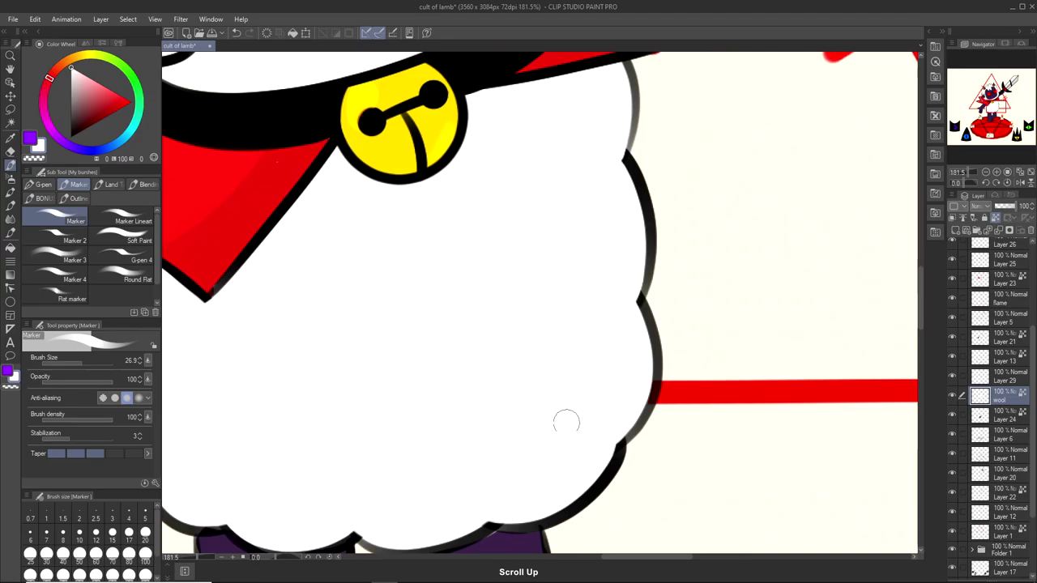
key("ctrl+z")
left_click_drag(598, 297, 598, 315)
key("ctrl+z")
scroll(602, 88, "down", 5)
scroll(640, 283, "up", 6)
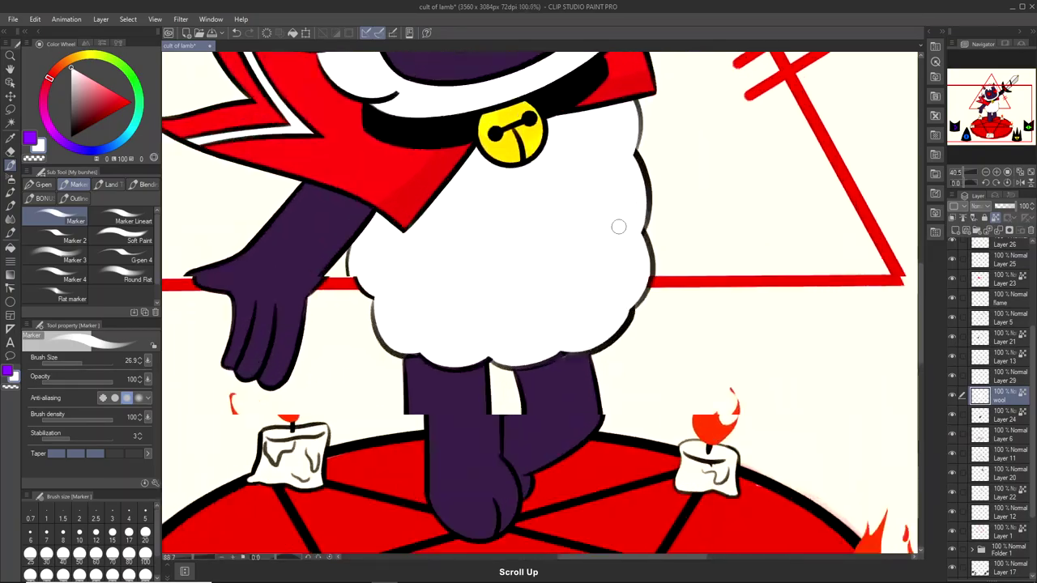
key("ctrl+z")
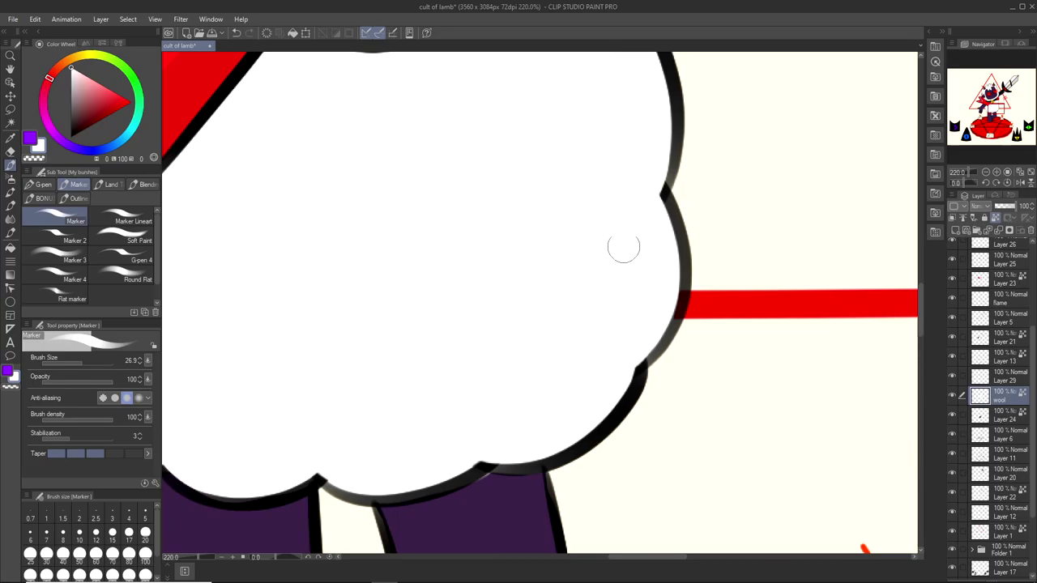
scroll(627, 181, "down", 5)
scroll(632, 337, "down", 4)
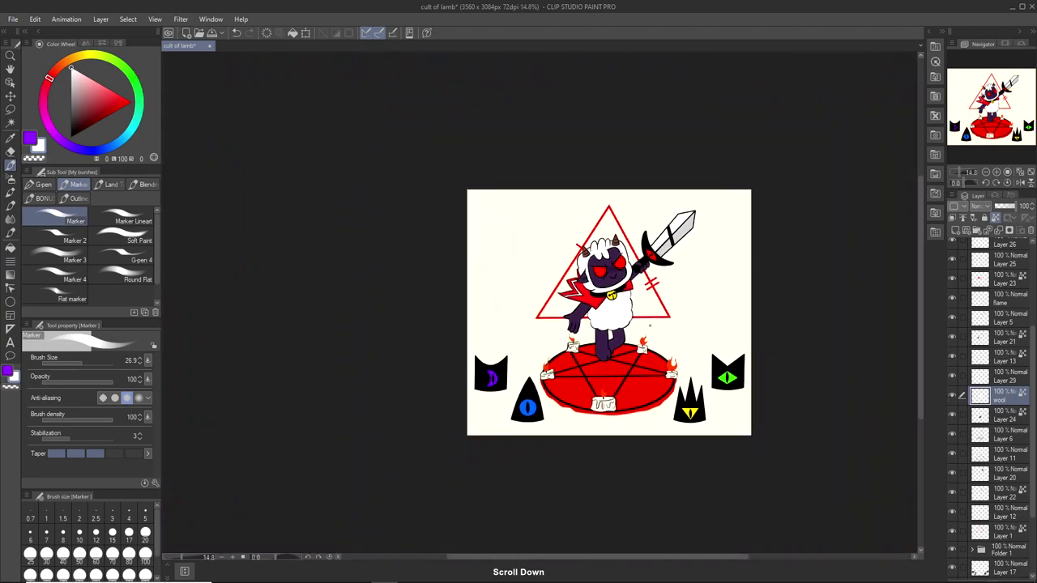
scroll(616, 339, "up", 6)
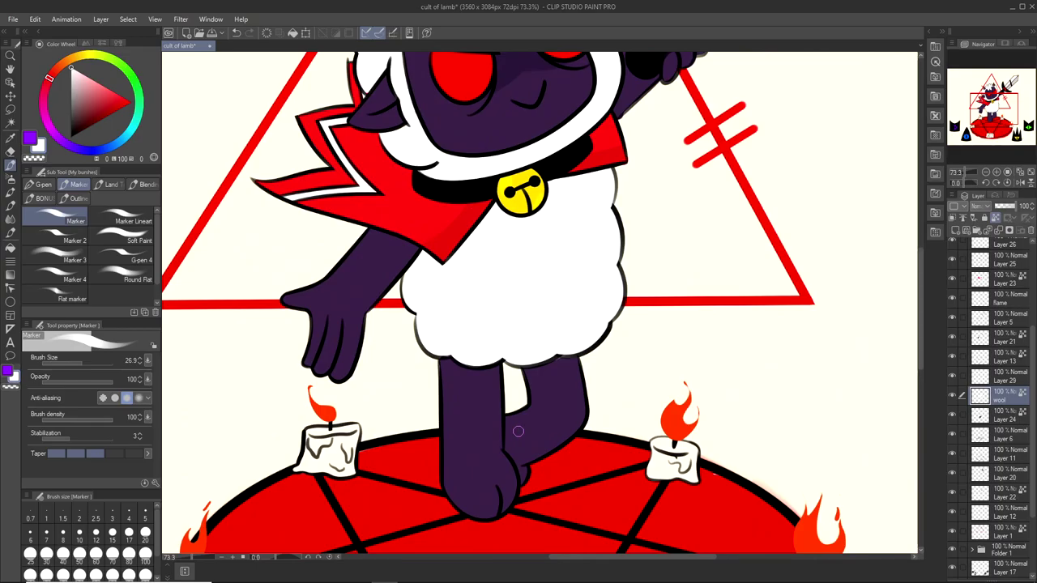
scroll(518, 431, "up", 1)
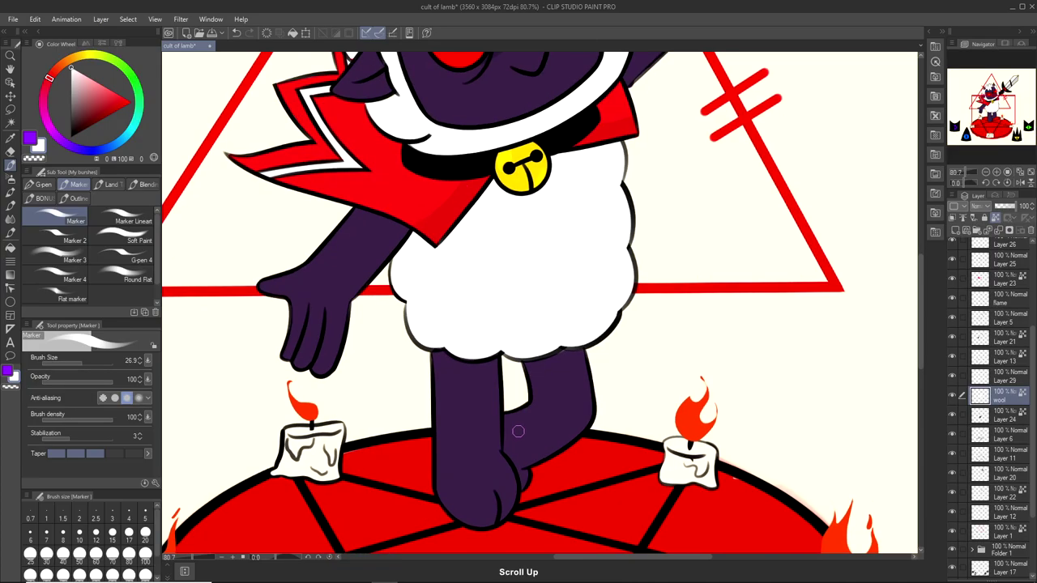
scroll(519, 431, "down", 1)
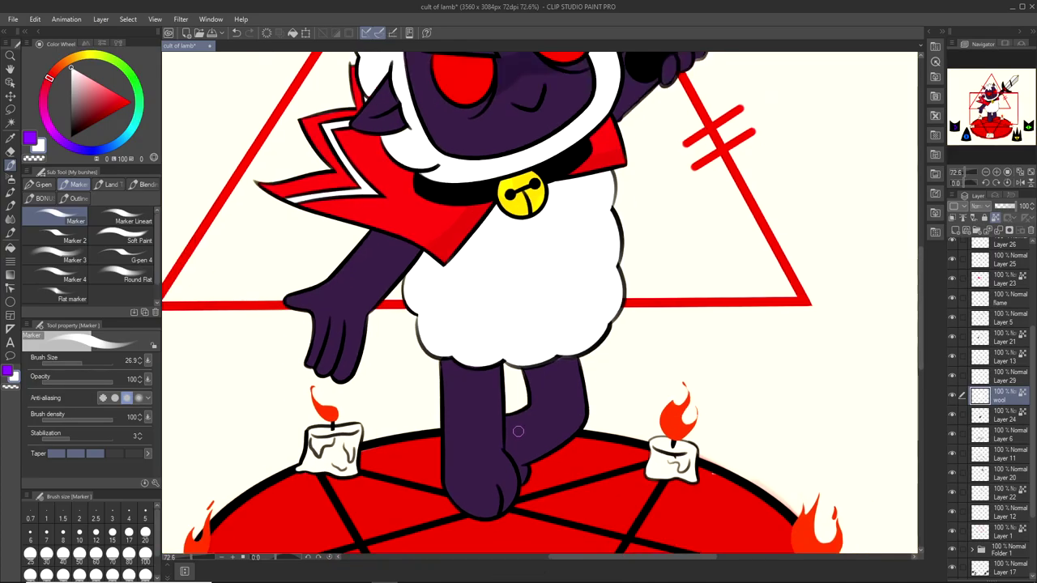
scroll(525, 267, "down", 5)
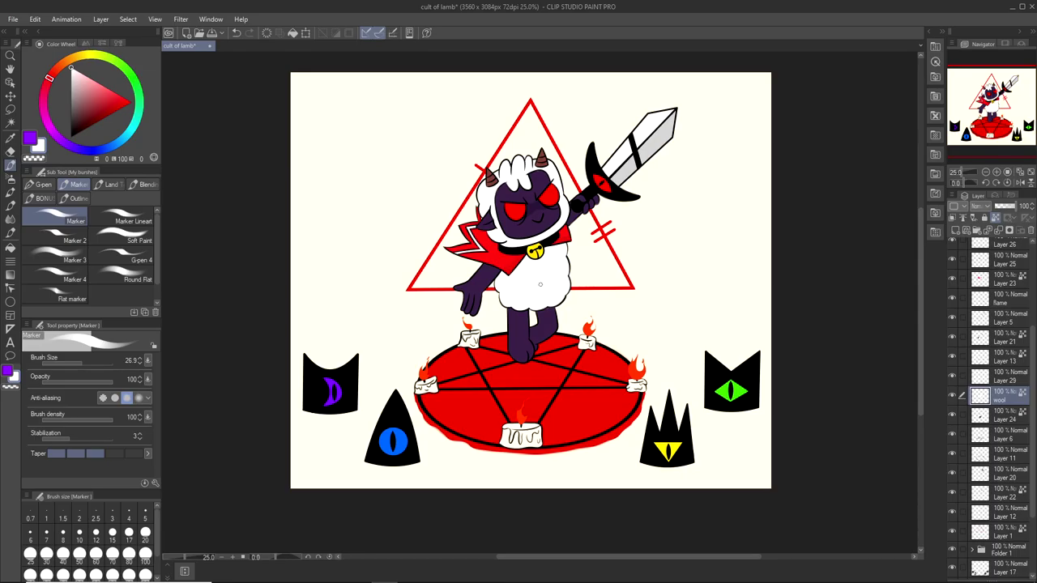
scroll(540, 284, "down", 1)
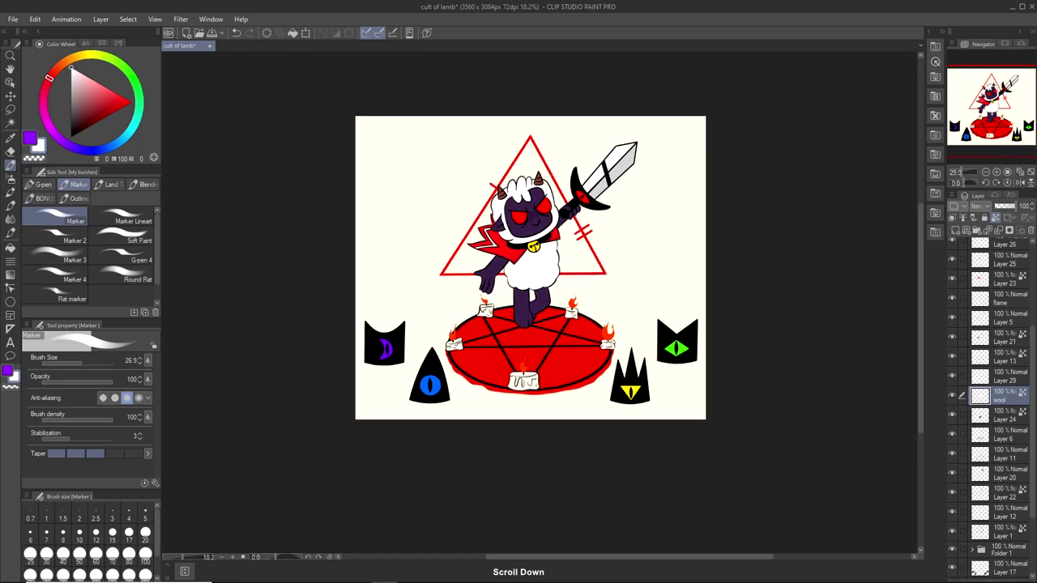
scroll(539, 284, "up", 2)
scroll(1034, 436, "down", 1)
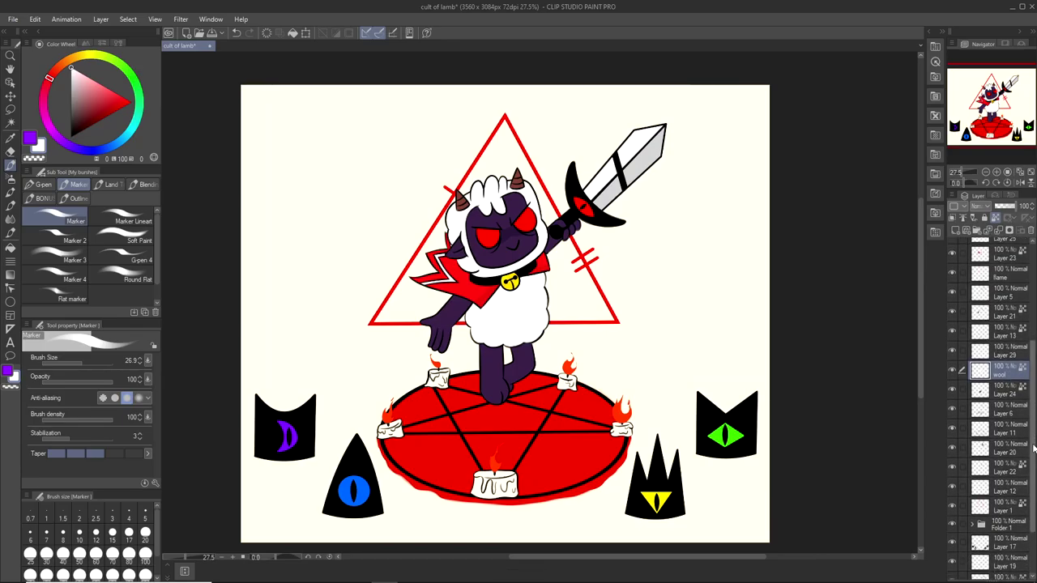
On Layer 1, sample the triangle's red, darken it to luminosity 42, and repaint the triangle with the Marker brush at size 2000.
left_click(1025, 507)
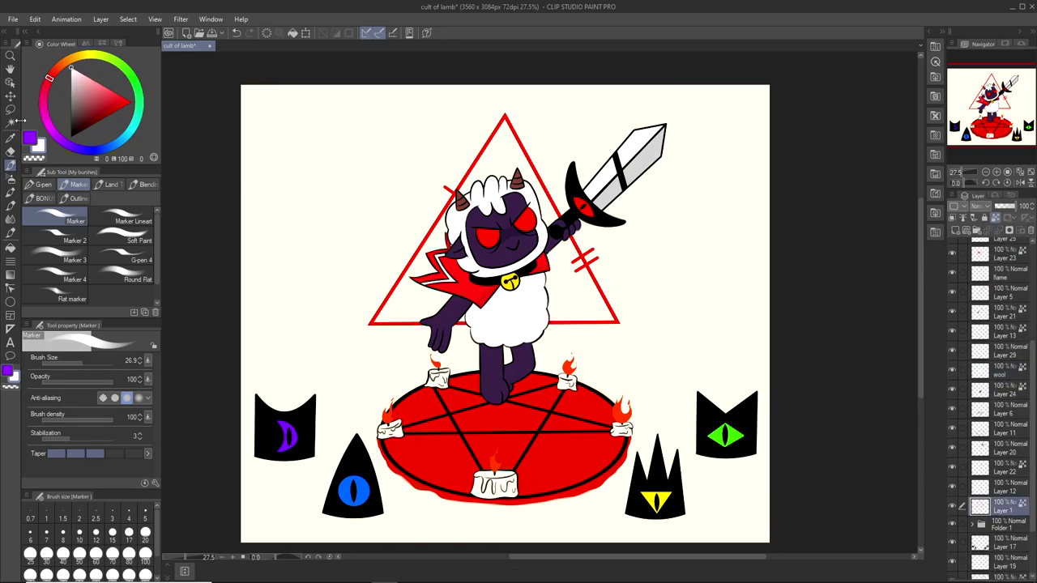
key("i")
scroll(436, 267, "up", 2)
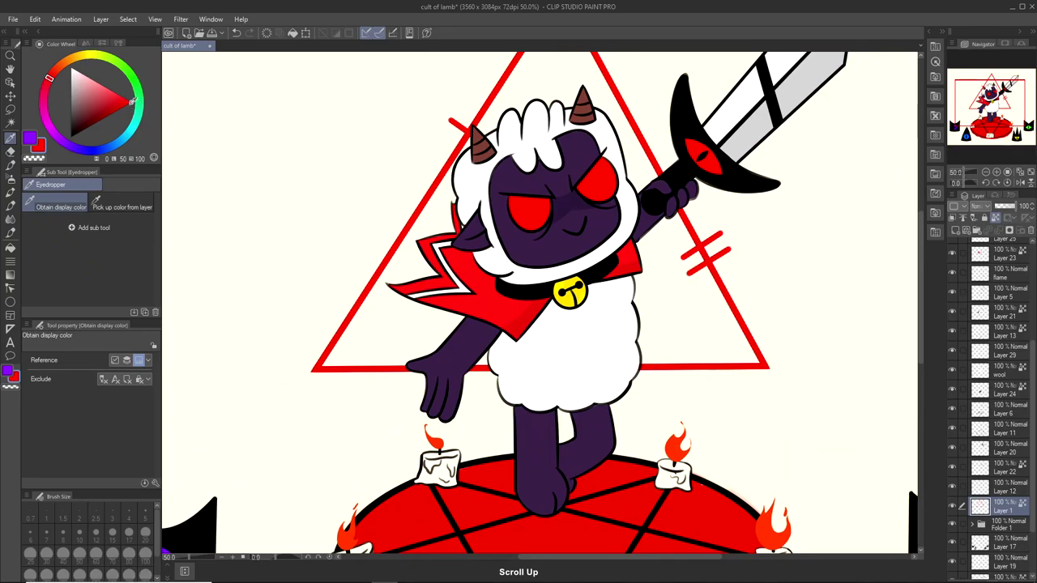
left_click(122, 108)
left_click(10, 165)
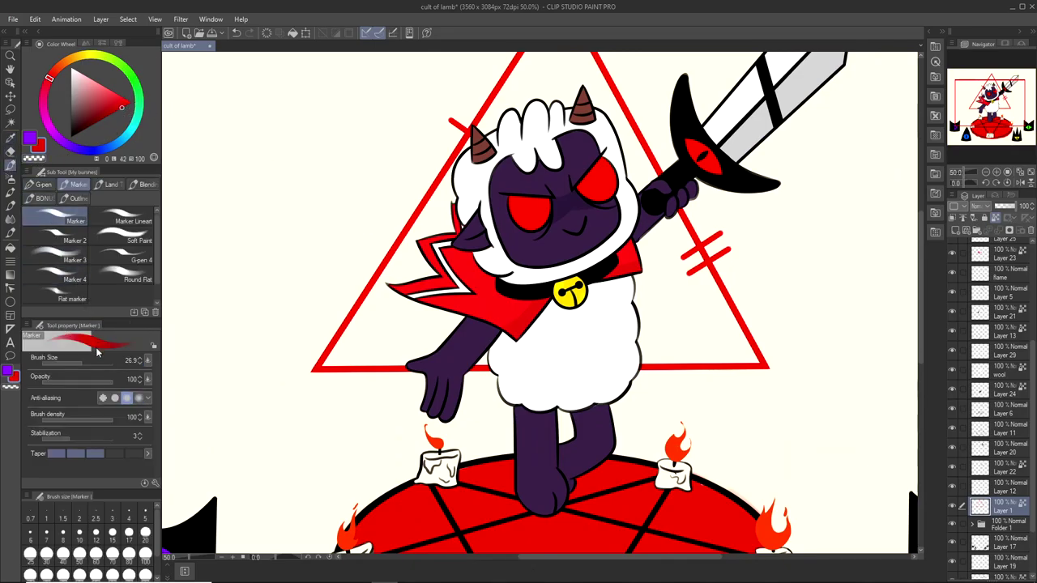
scroll(527, 313, "down", 2)
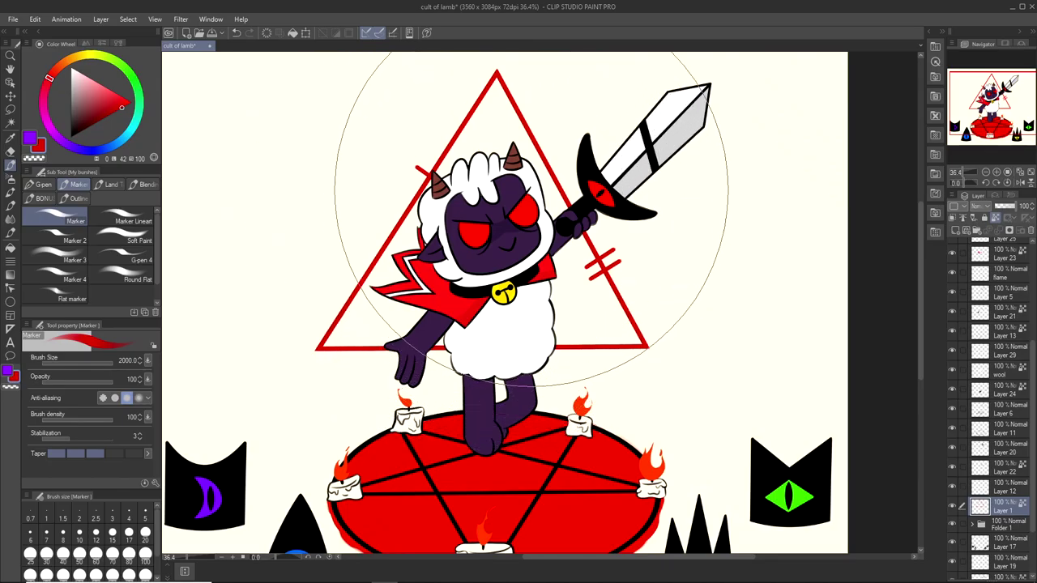
Switch to the G-pen at size 122, adjust the red to luminosity 44, and go over the triangle again.
left_click_drag(107, 362, 96, 364)
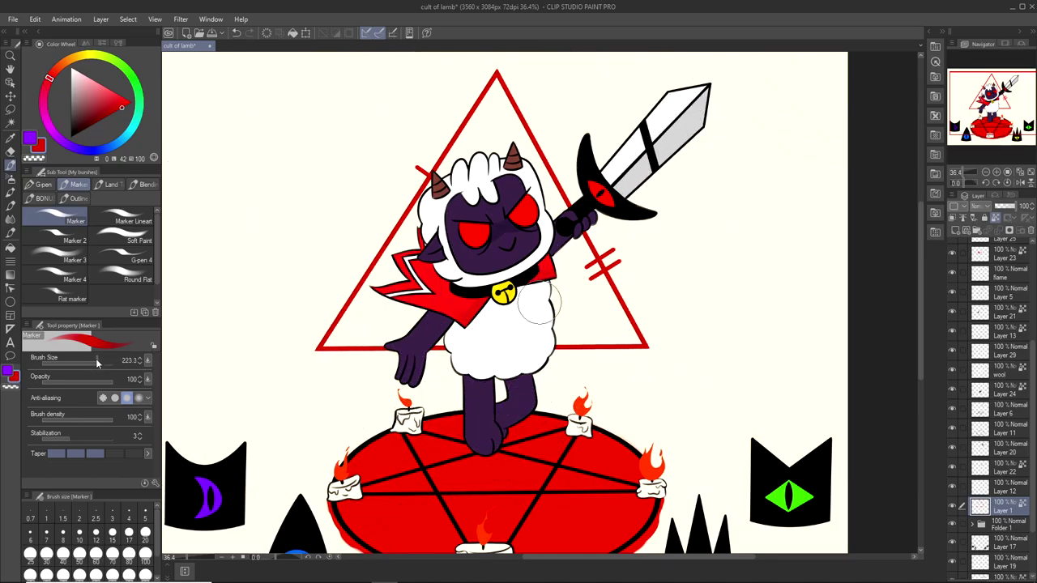
left_click(41, 185)
left_click(57, 216)
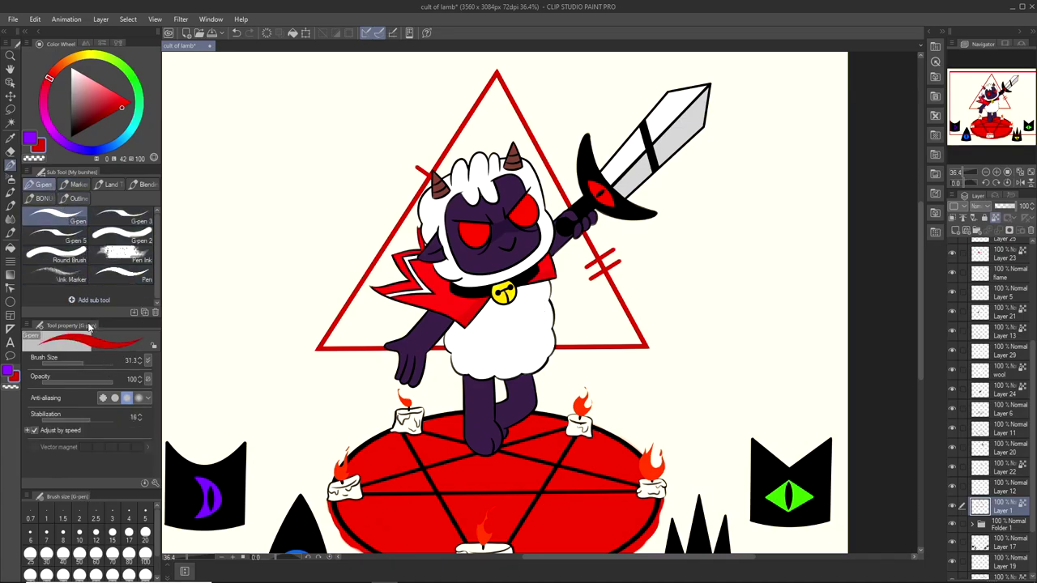
scroll(379, 227, "up", 2)
left_click_drag(126, 106, 124, 106)
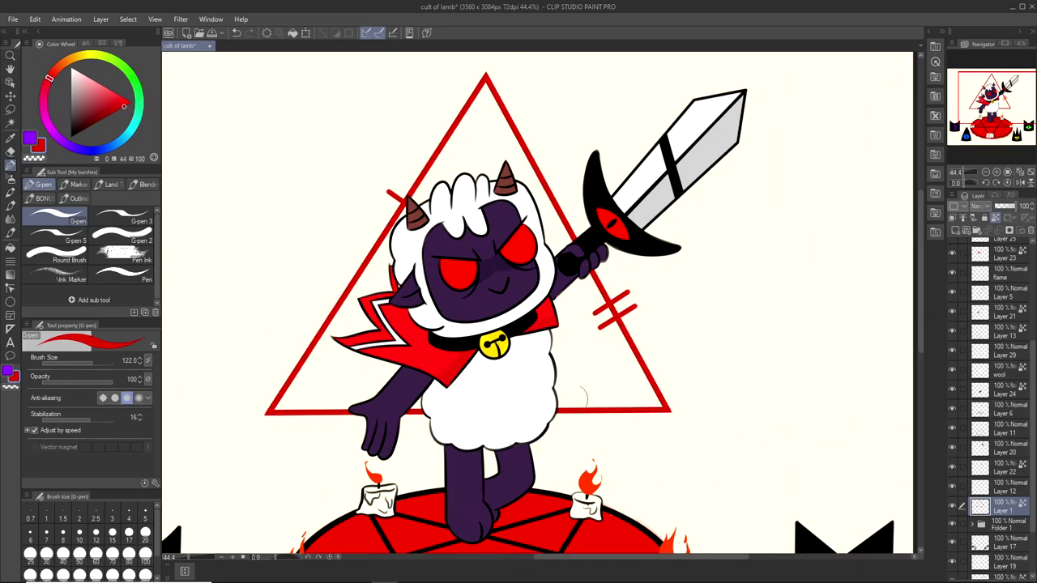
scroll(494, 148, "down", 5)
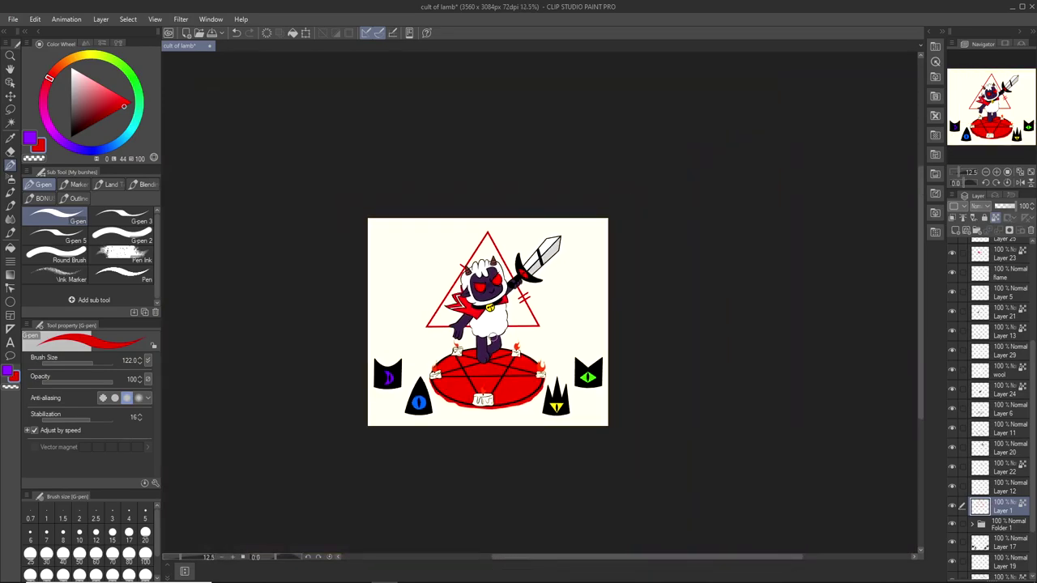
Try repainting the triangle and its cross marks in a deeper red of luminosity 32.
left_click_drag(123, 105, 110, 114)
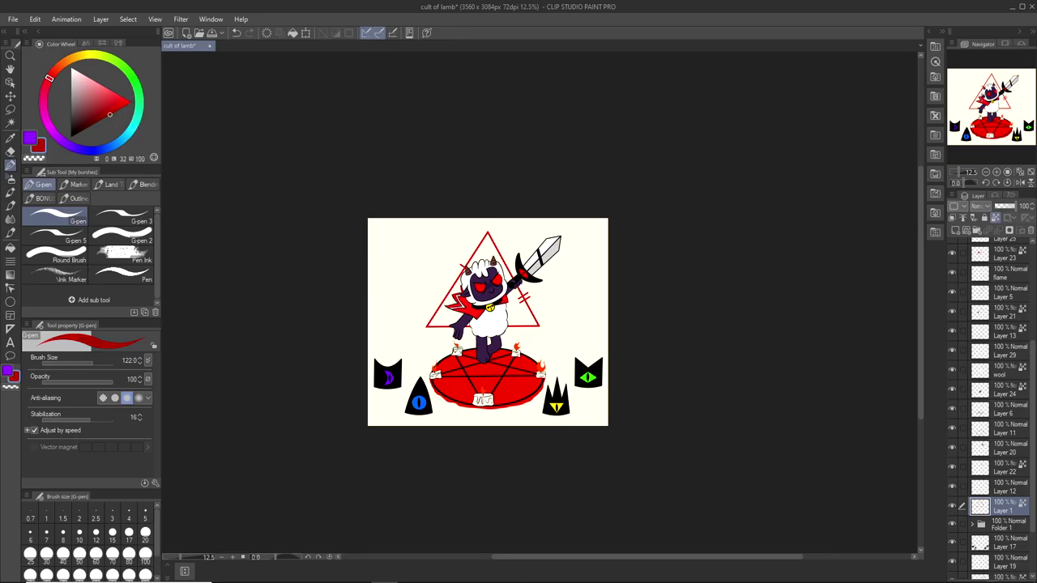
scroll(480, 110, "up", 5)
mouse_move(481, 110)
left_mouse_down()
mouse_move(461, 171)
mouse_move(533, 281)
mouse_move(503, 172)
mouse_move(568, 347)
mouse_move(629, 423)
mouse_move(608, 324)
left_mouse_up()
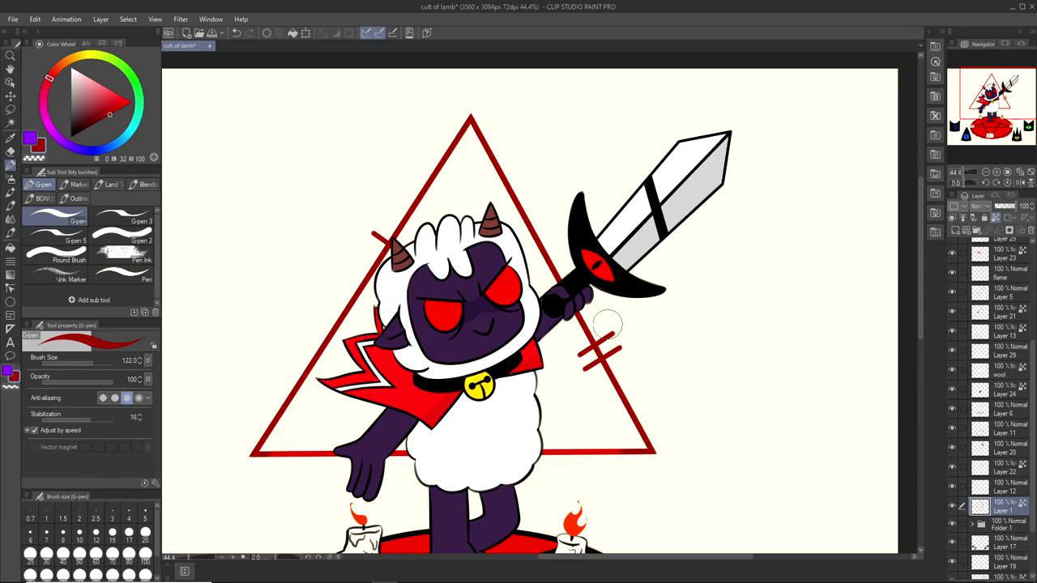
scroll(192, 452, "down", 6)
scroll(528, 375, "up", 5)
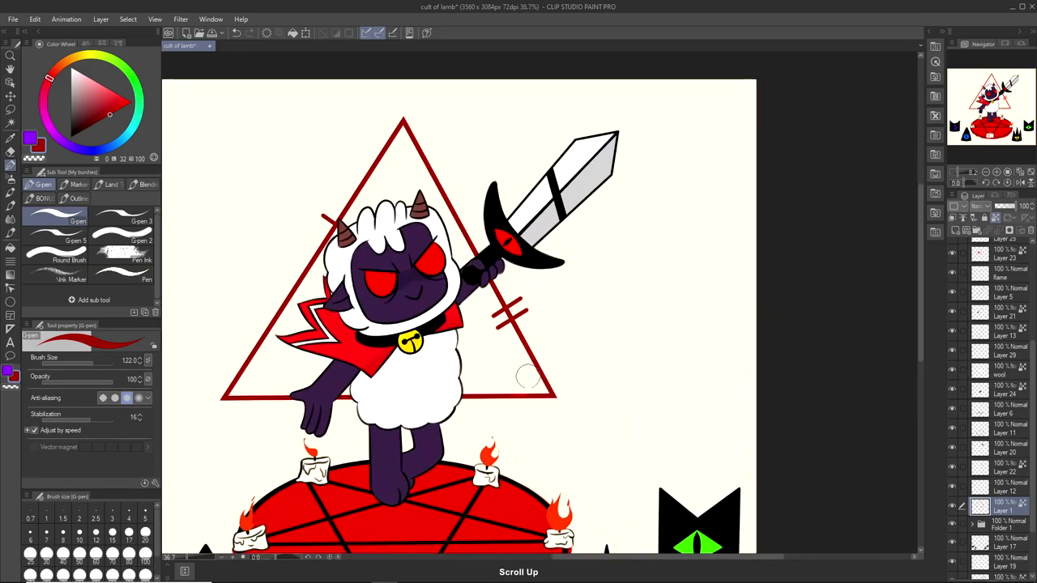
Raise the red to luminosity 45 and repaint the whole triangle and its cross marks with the G-pen.
left_click_drag(113, 116, 125, 106)
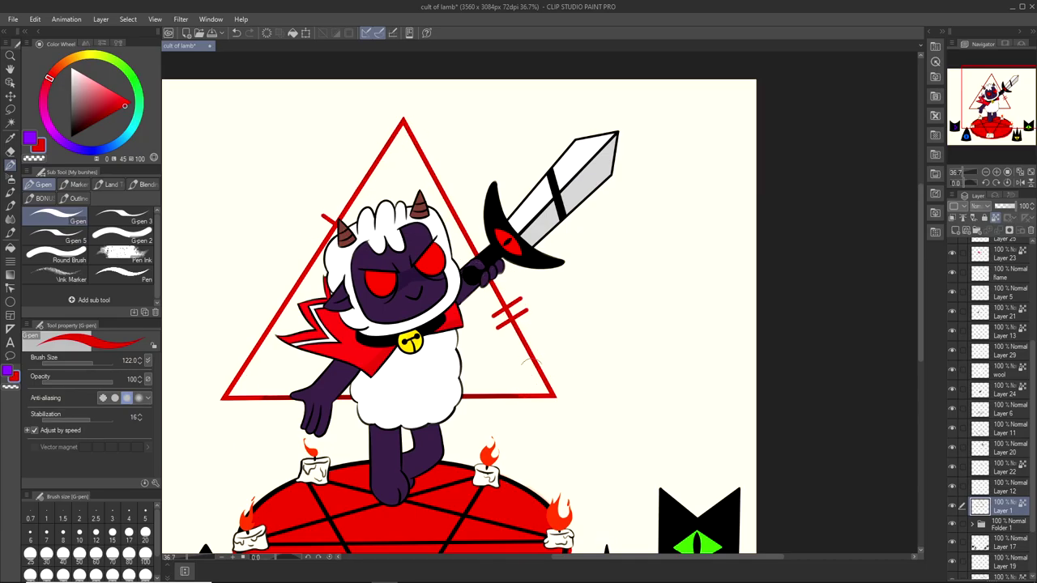
scroll(527, 347, "down", 4)
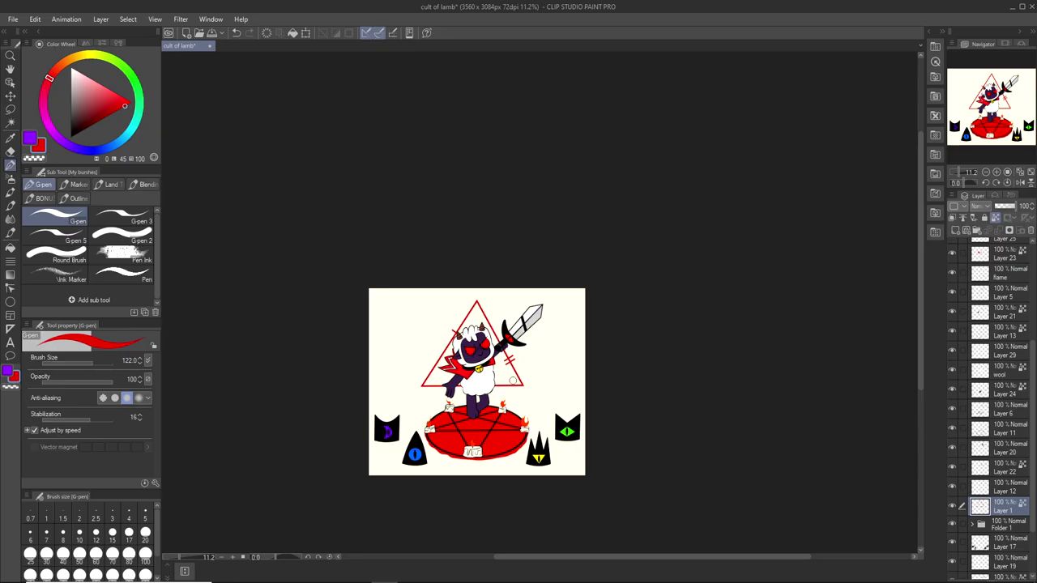
scroll(512, 380, "up", 8)
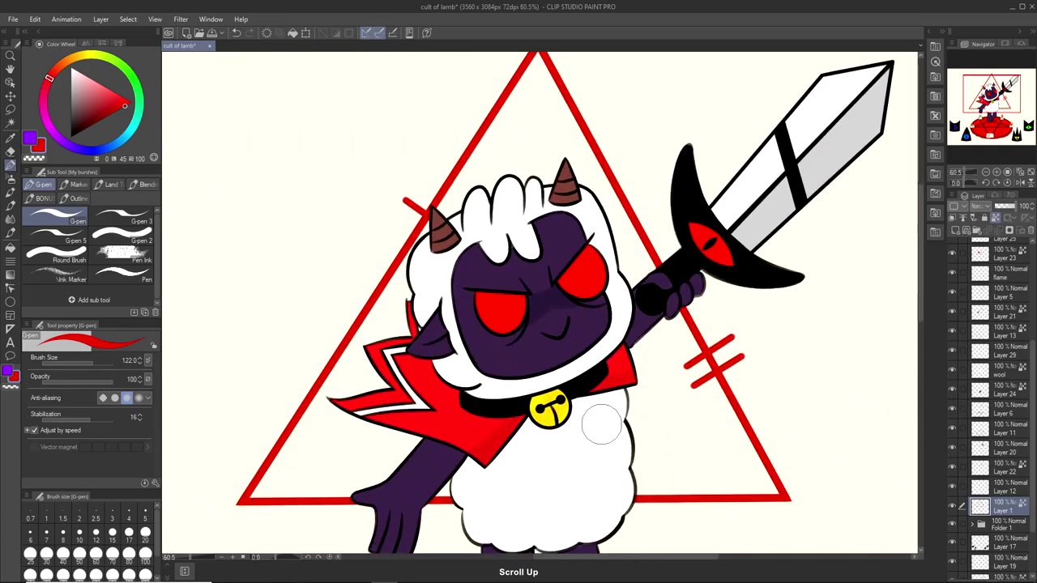
scroll(602, 426, "down", 4)
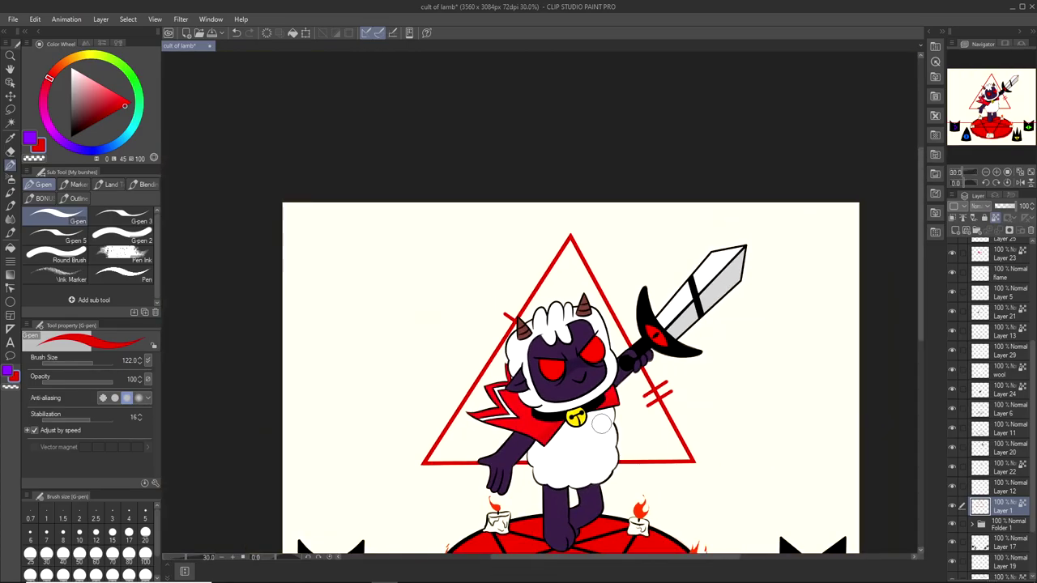
scroll(601, 424, "up", 5)
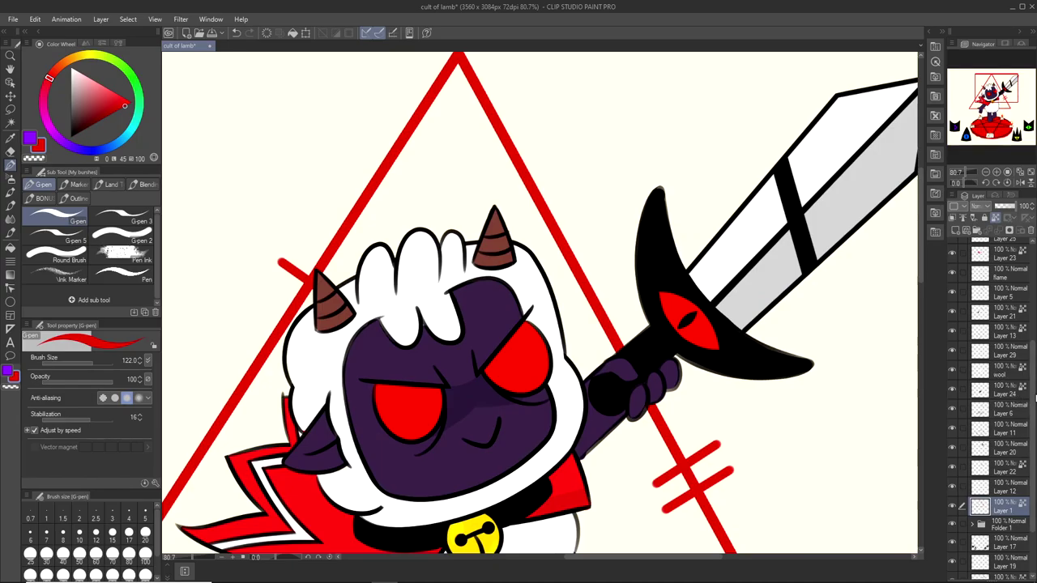
Check Layer 20 by toggling its visibility and make it the active layer.
scroll(1032, 429, "down", 1)
scroll(1032, 429, "down", 1)
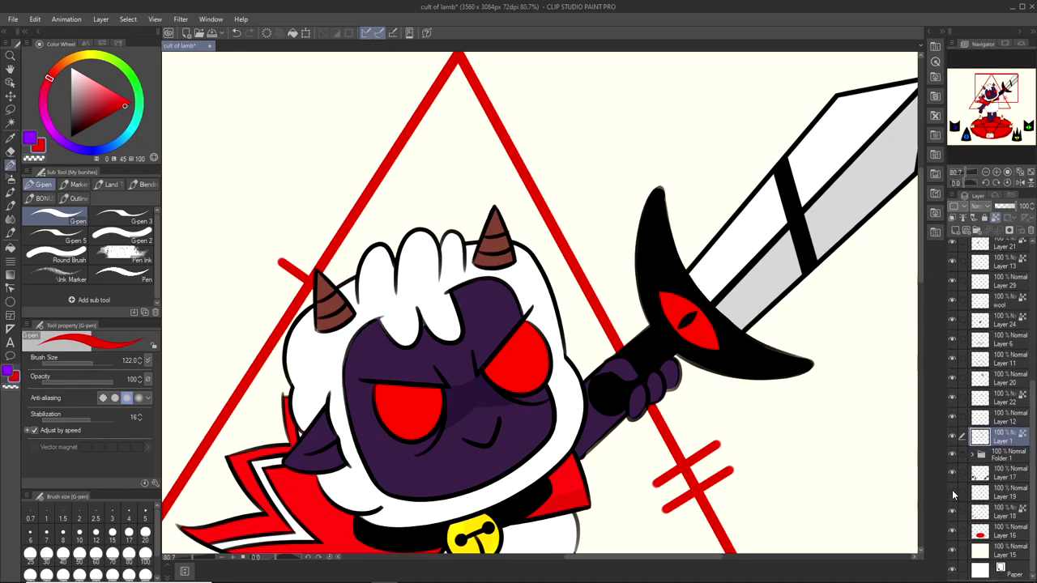
left_click(954, 378)
left_click(954, 375)
left_click(1003, 377)
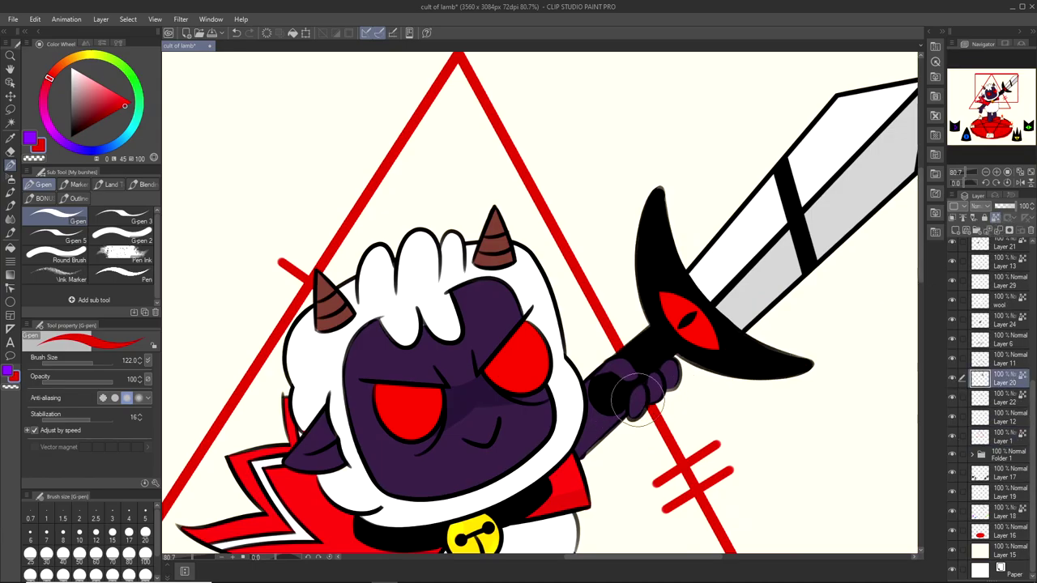
Choose a mid grey of luminosity 57 and the Marker brush at size 10, and try a highlight on the sword's round pommel.
scroll(648, 333, "up", 5)
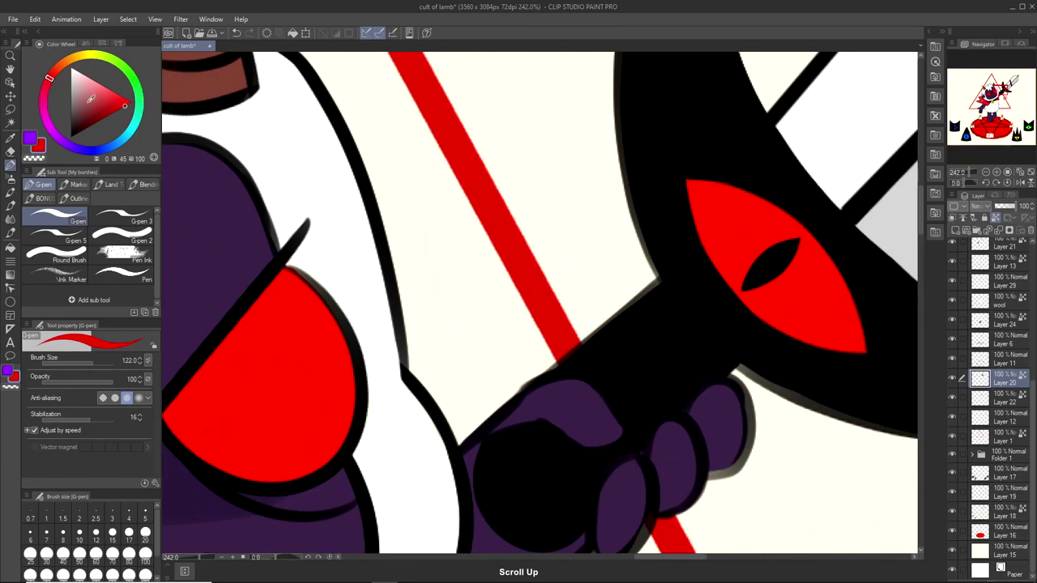
left_click(72, 72)
left_click_drag(72, 71, 71, 97)
left_click(11, 140)
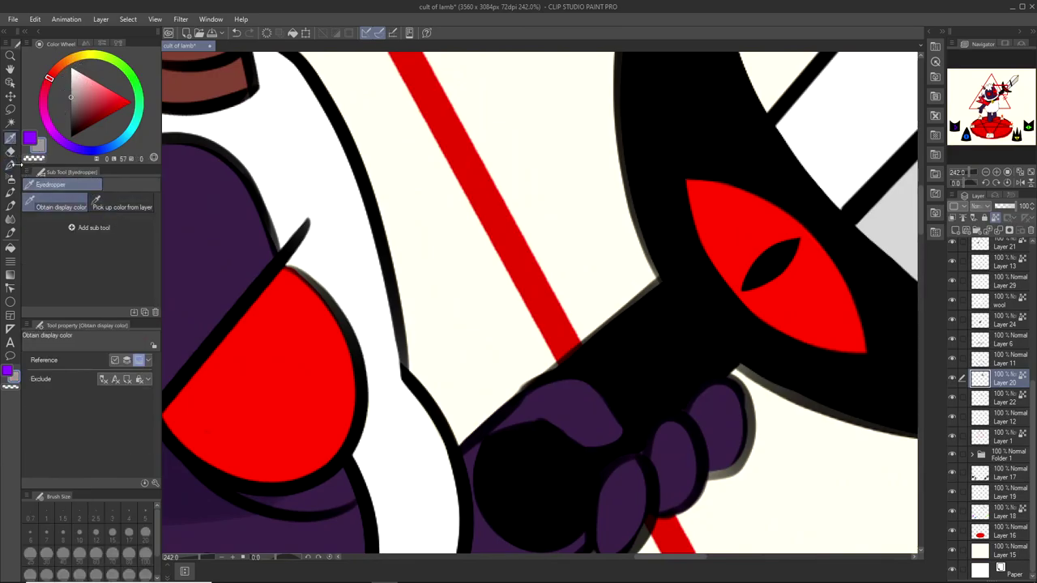
left_click(11, 164)
left_click(113, 213)
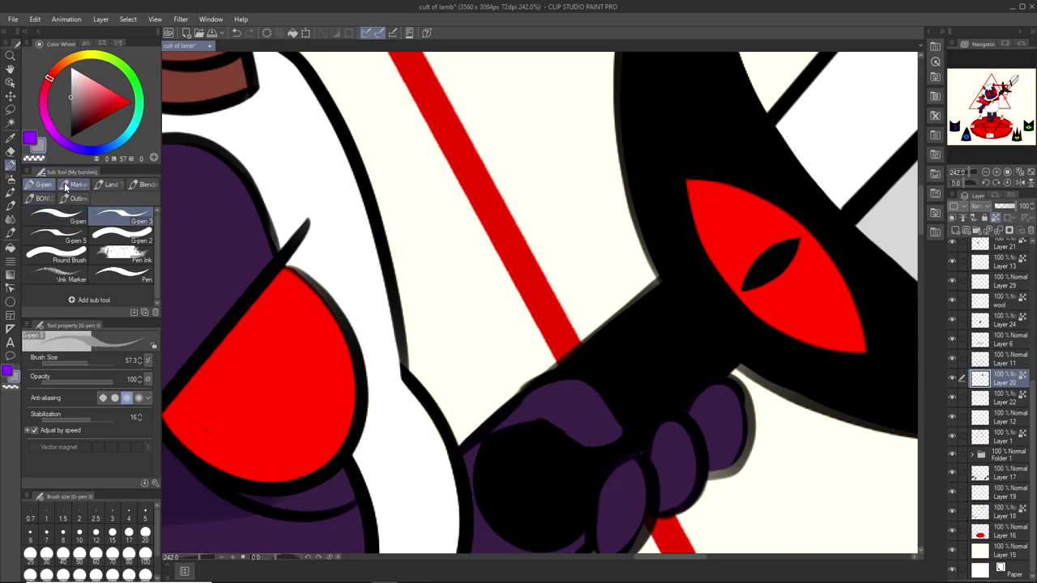
left_click(76, 185)
left_click(79, 535)
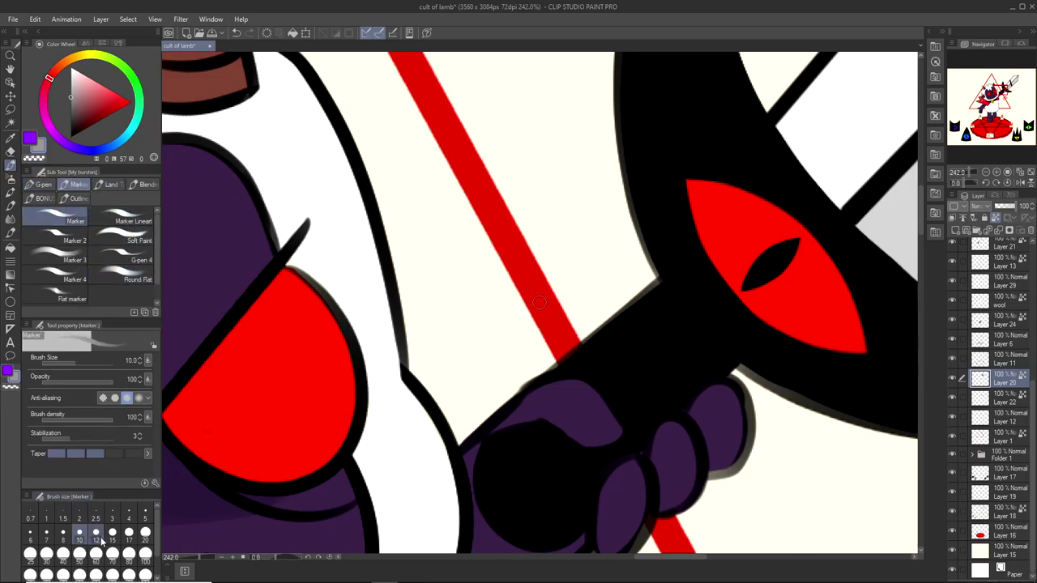
scroll(486, 504, "up", 3)
key("ctrl+z")
mouse_move(487, 491)
left_mouse_down()
mouse_move(392, 429)
mouse_move(472, 507)
left_mouse_up()
Paint a curved grey highlight on the upper right of the sword's black pommel, redoing the stroke once.
scroll(488, 445, "down", 10)
scroll(423, 429, "down", 1)
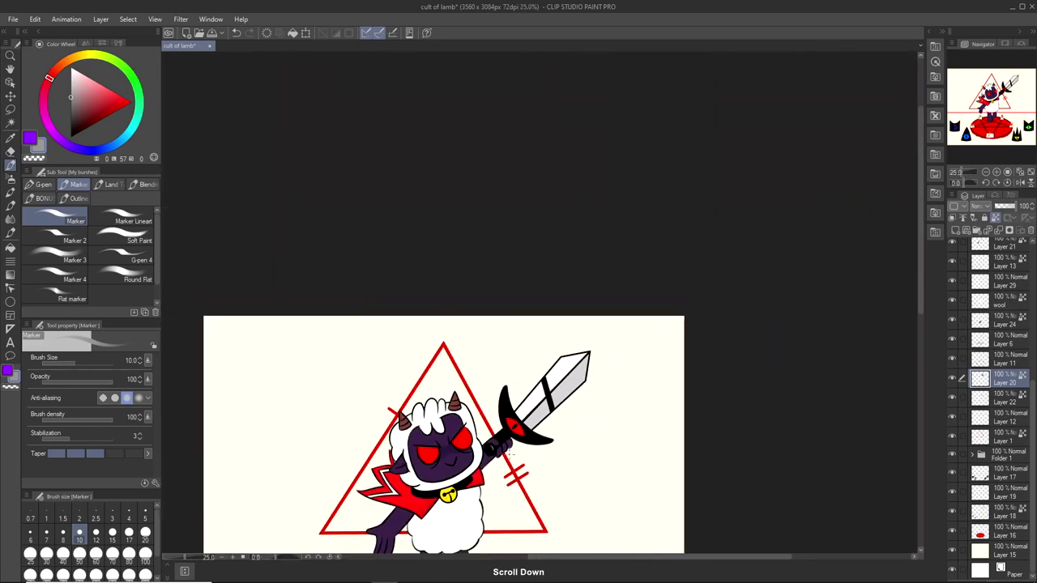
scroll(423, 429, "up", 6)
scroll(423, 430, "up", 1)
left_click_drag(429, 429, 459, 491)
key("ctrl+z")
left_click_drag(429, 428, 458, 491)
scroll(479, 421, "down", 2)
scroll(478, 421, "down", 4)
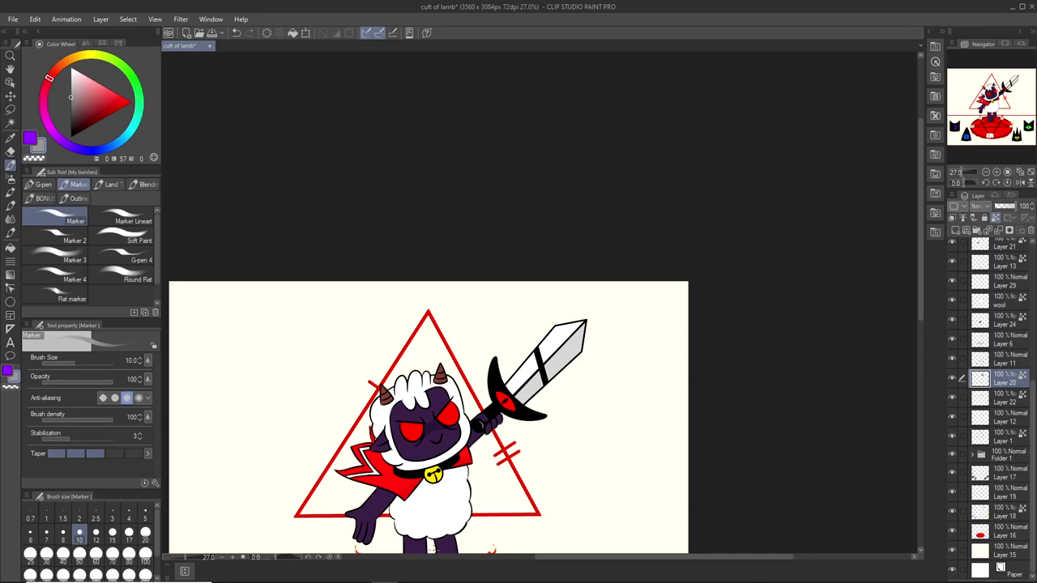
scroll(504, 377, "up", 5)
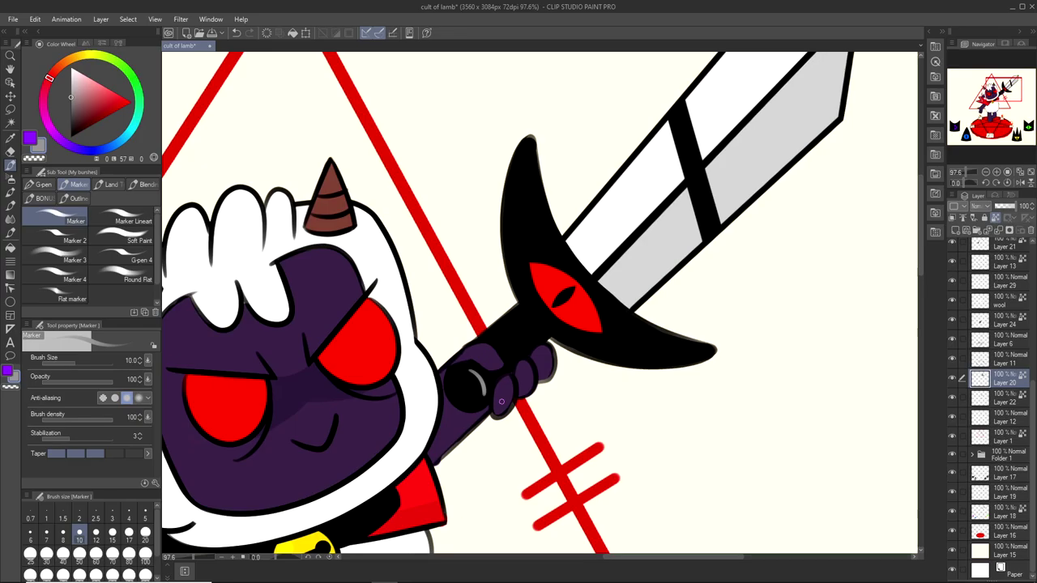
Toggle the visibility of layers such as Layer 21, Layer 24 and Layer 1 to find which holds the raised arm's purple fill.
scroll(490, 345, "down", 4)
scroll(489, 345, "up", 8)
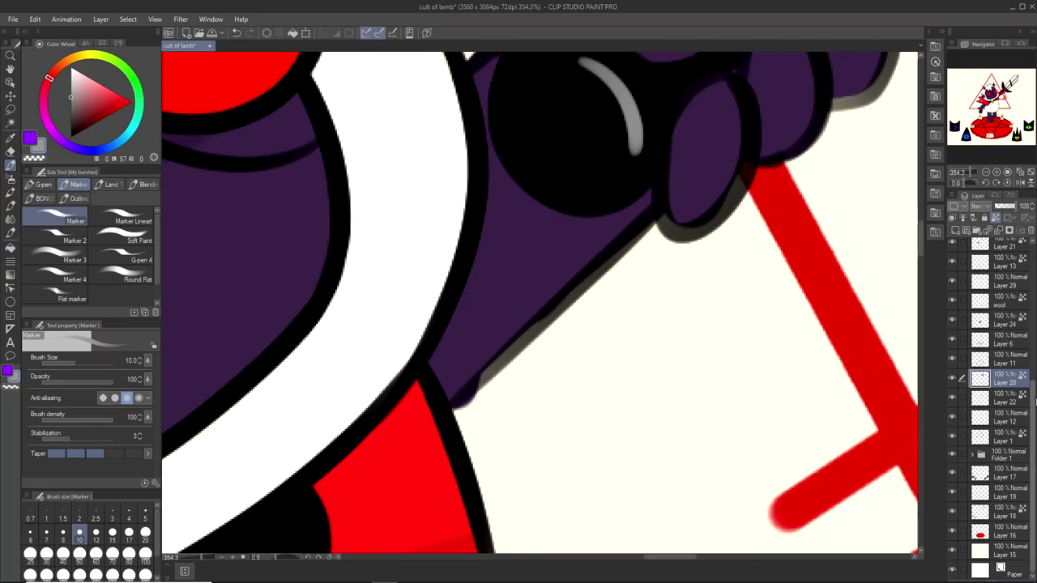
scroll(1035, 397, "up", 5)
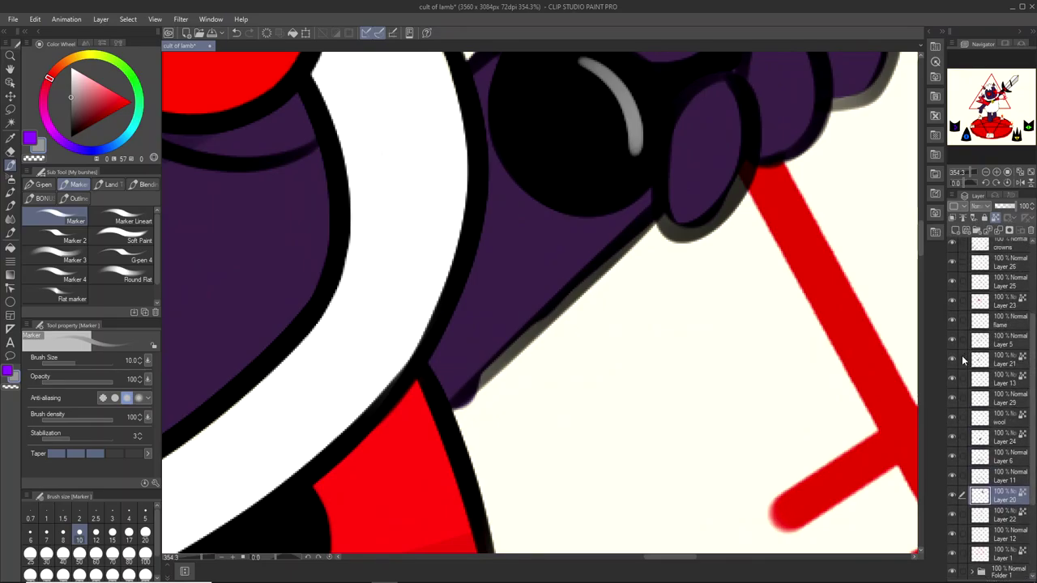
left_click(952, 359)
left_click(952, 359)
left_click(952, 359)
left_click(952, 360)
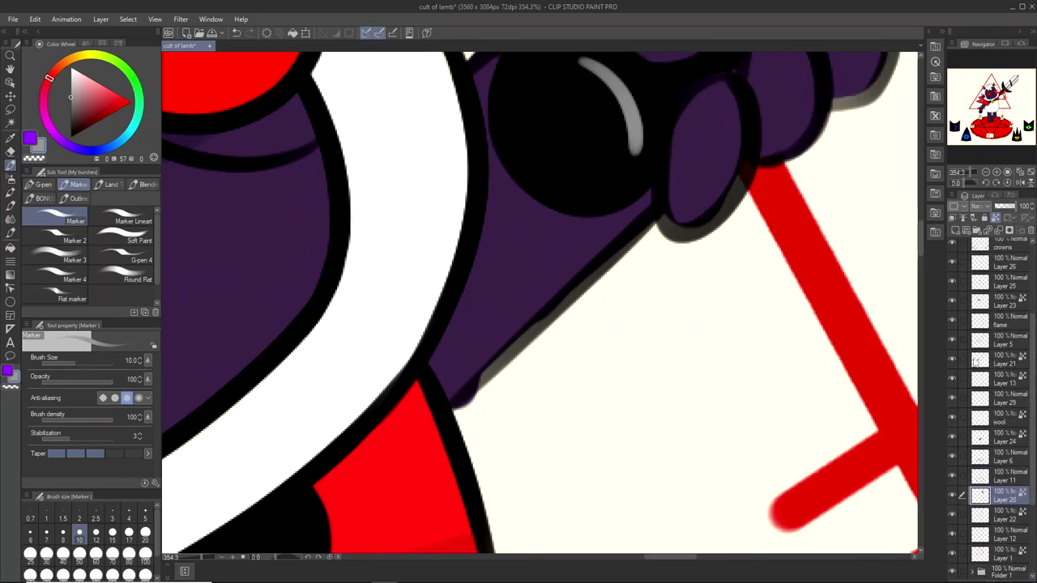
left_click(952, 438)
scroll(1035, 442, "down", 5)
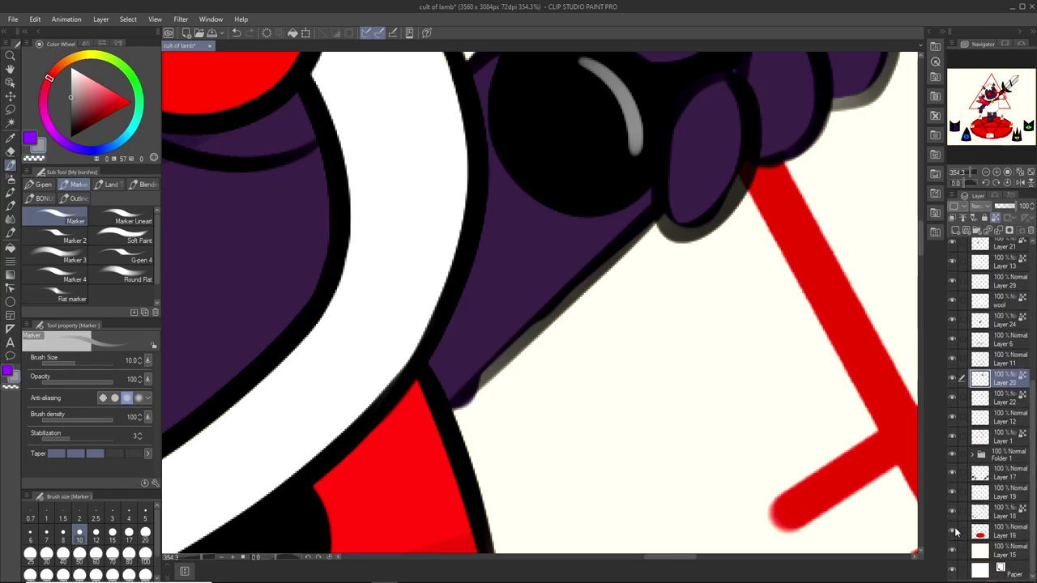
scroll(1035, 401, "up", 5)
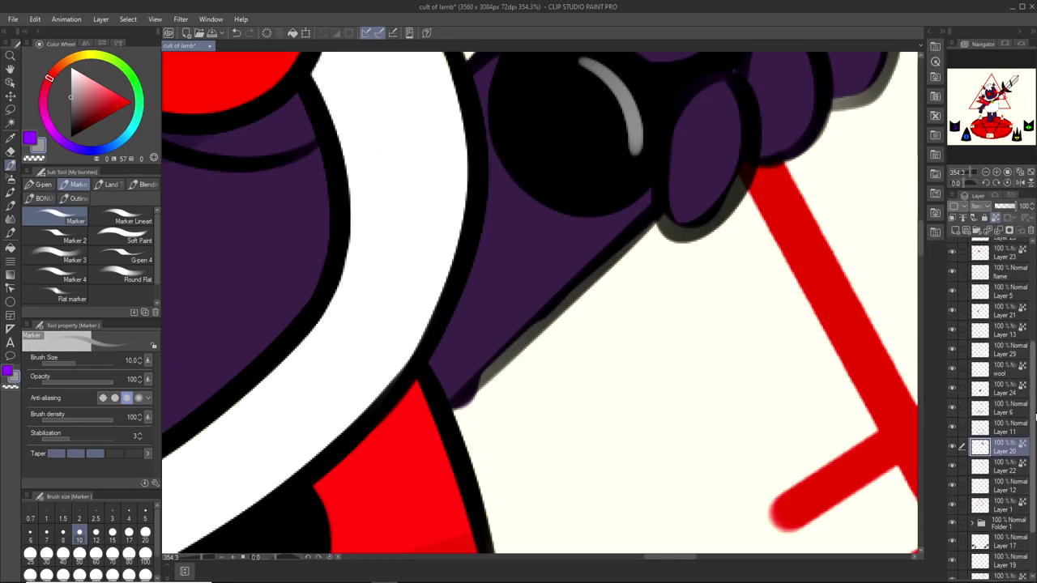
scroll(1035, 401, "up", 2)
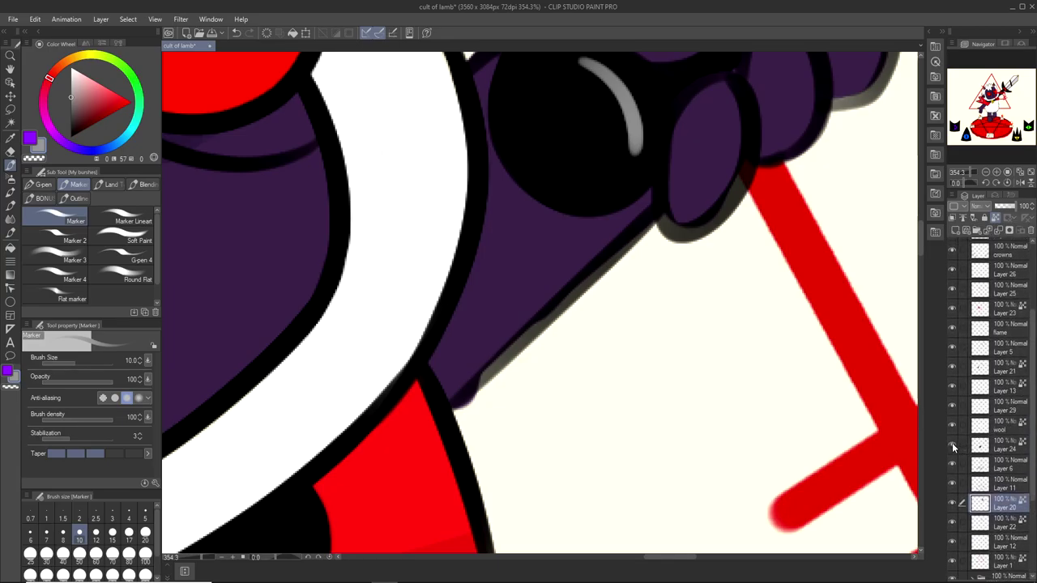
scroll(1031, 422, "up", 2)
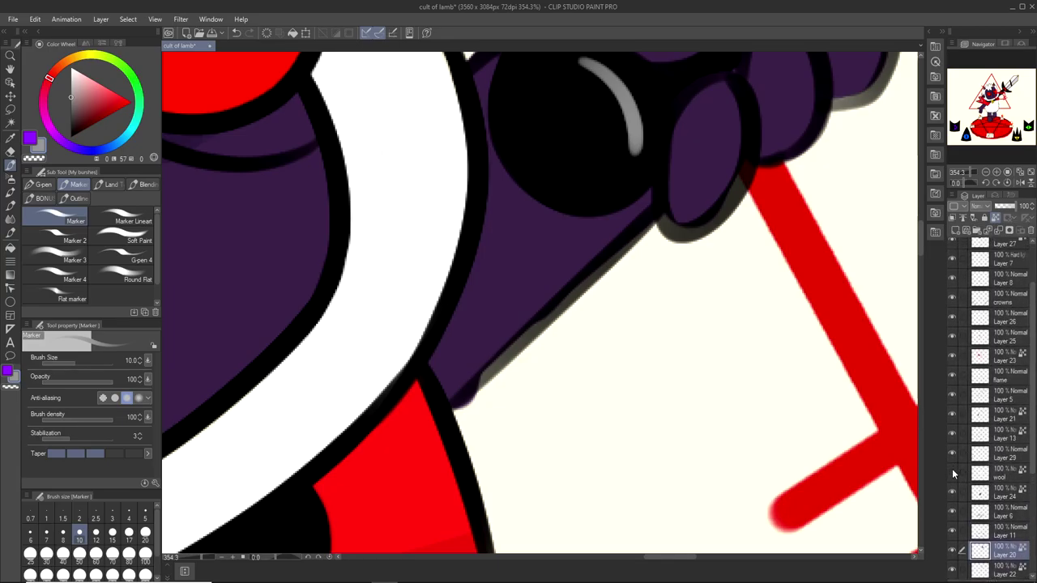
left_click(956, 416)
left_click(956, 417)
left_click(956, 417)
left_click(956, 417)
scroll(1035, 422, "down", 5)
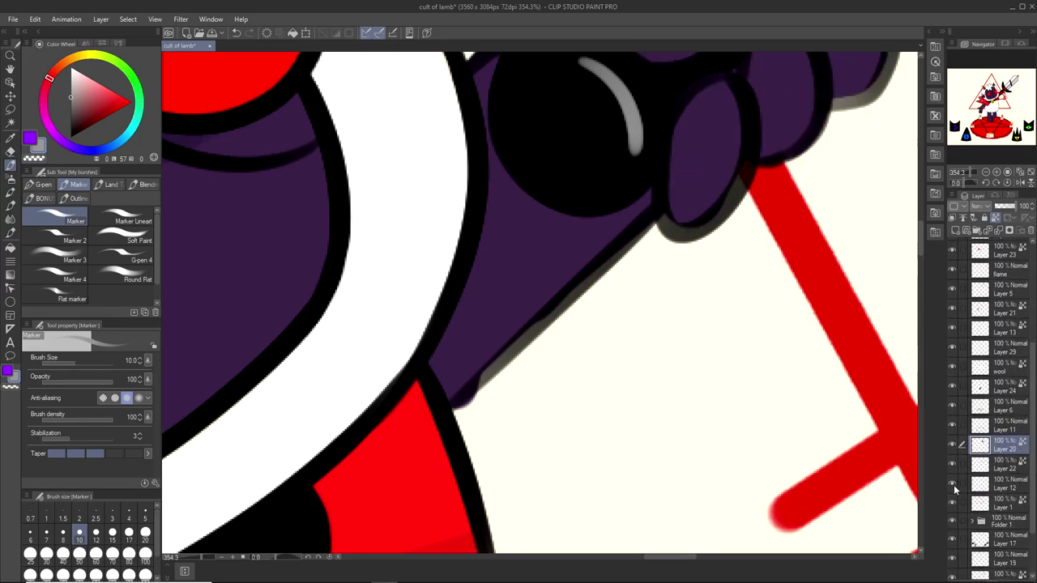
left_click(953, 506)
left_click(953, 506)
Check and select Layer 22, and erase the purple overspill at the raised arm's lower end with the Hard 3 eraser.
left_click(953, 468)
left_click(953, 468)
left_click(993, 465)
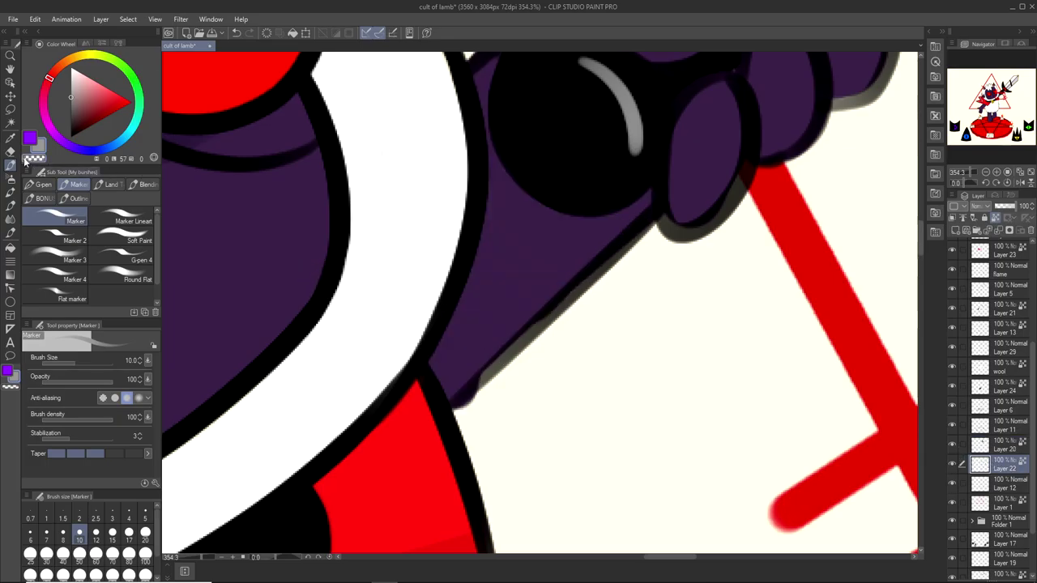
key("e")
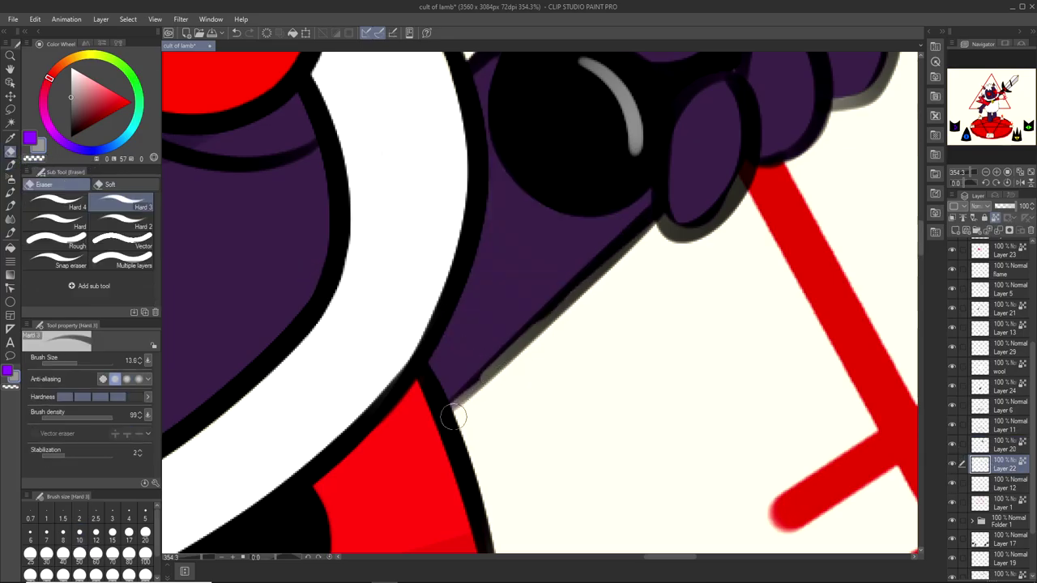
Examine the whole illustration, from the sword and face to the body, legs and ritual circle, for areas needing further work.
scroll(494, 391, "down", 8)
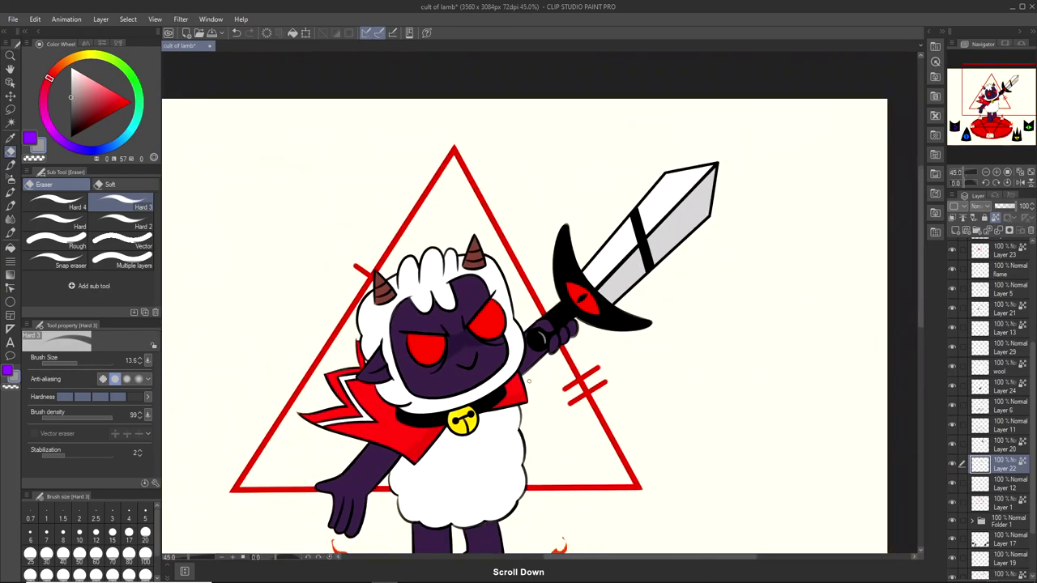
scroll(529, 380, "down", 4)
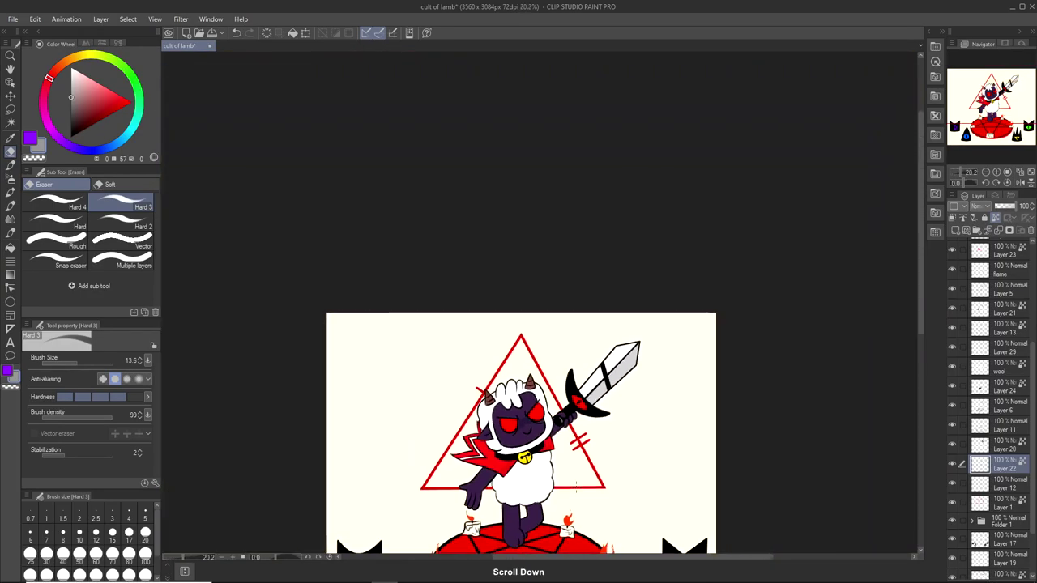
scroll(575, 485, "up", 5)
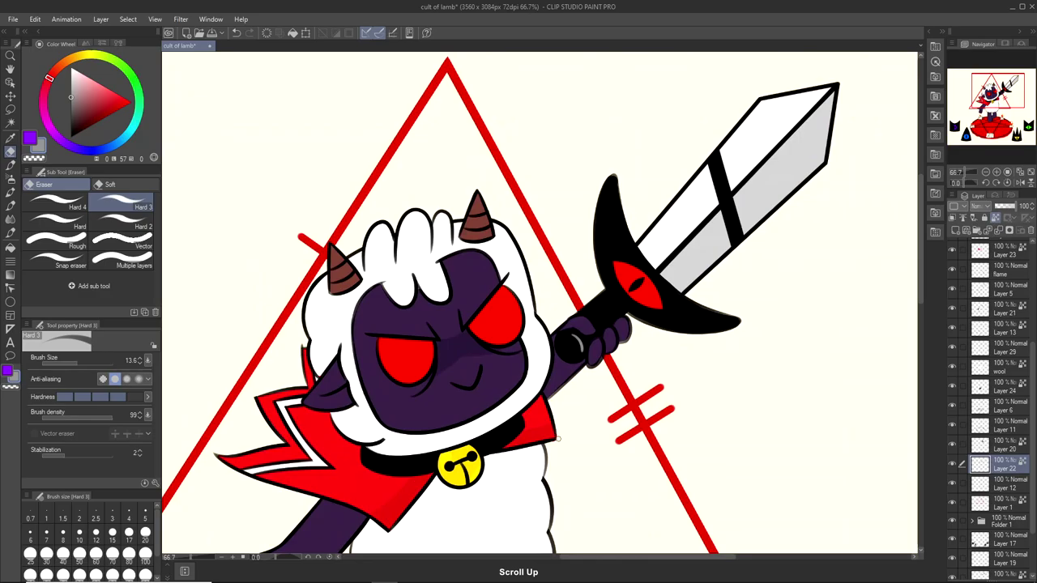
scroll(559, 454, "down", 5)
scroll(561, 512, "down", 2)
scroll(560, 512, "up", 1)
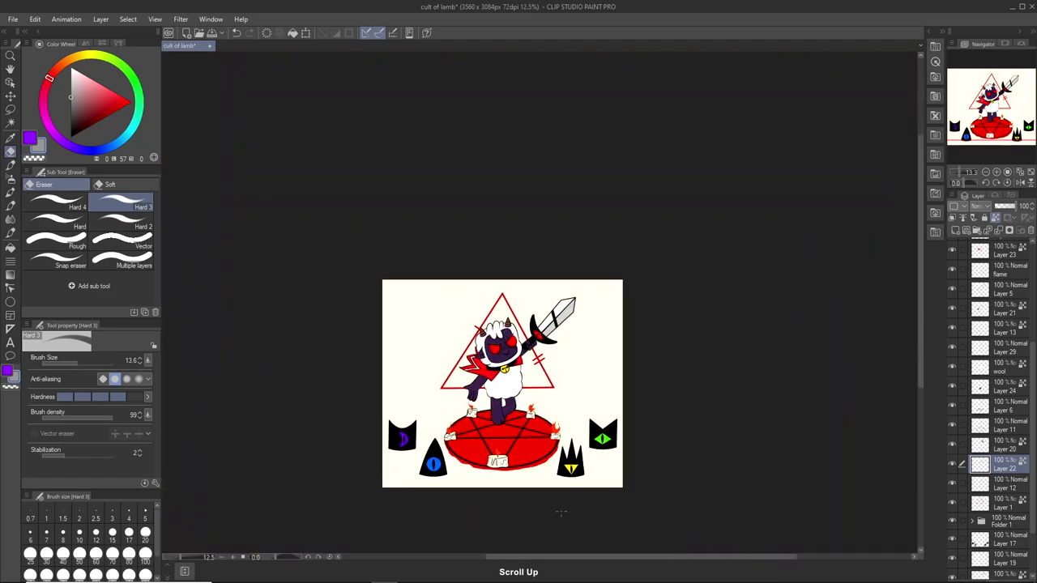
scroll(561, 512, "up", 2)
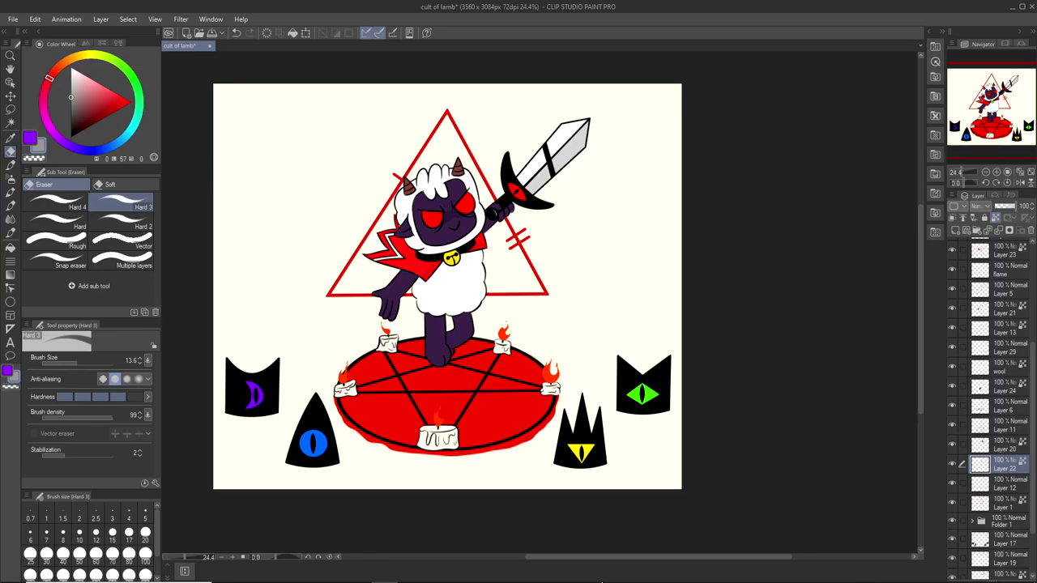
scroll(565, 358, "down", 2)
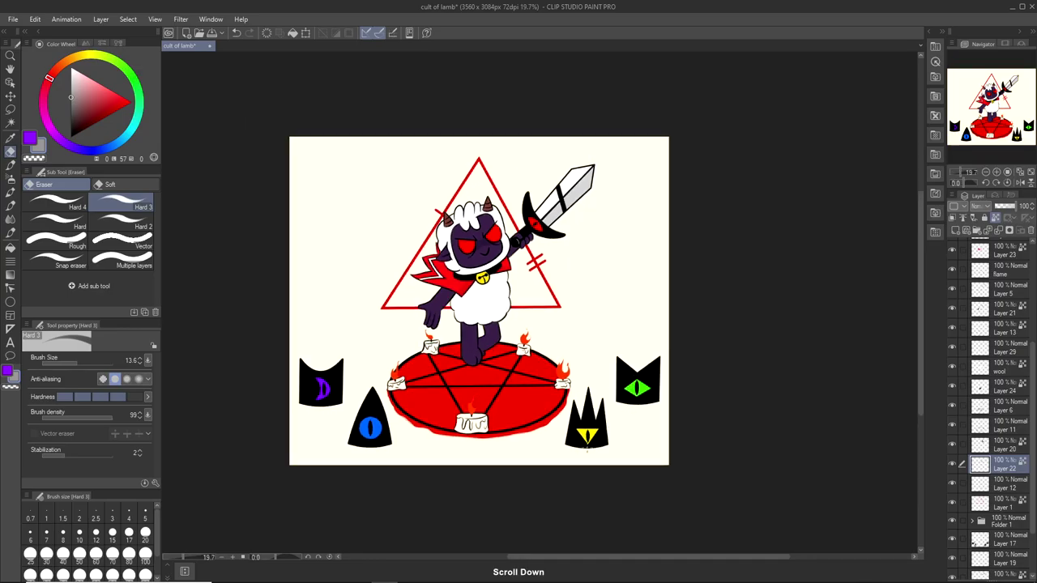
scroll(586, 447, "up", 5)
scroll(597, 440, "down", 5)
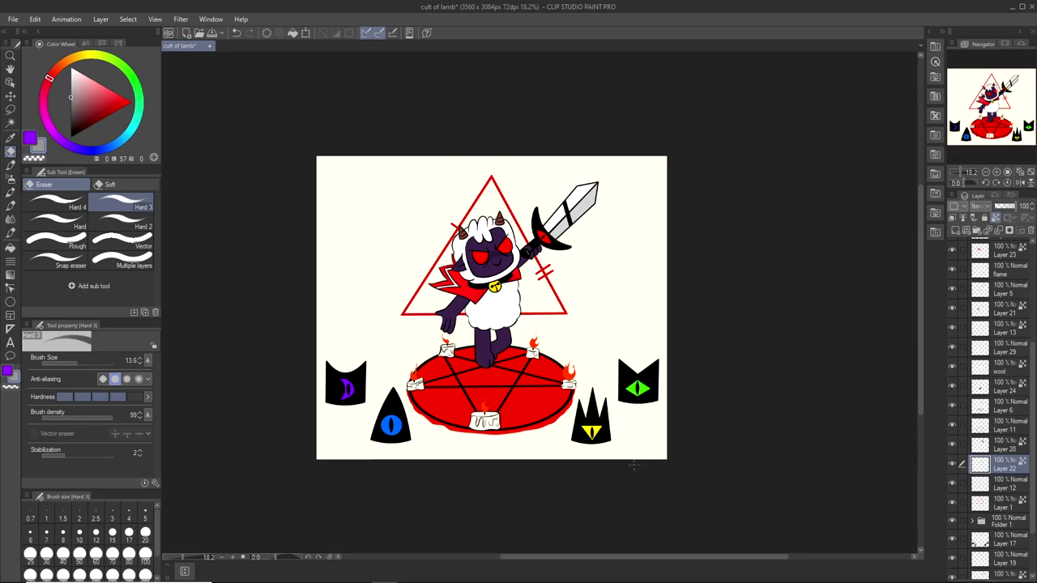
scroll(524, 418, "up", 5)
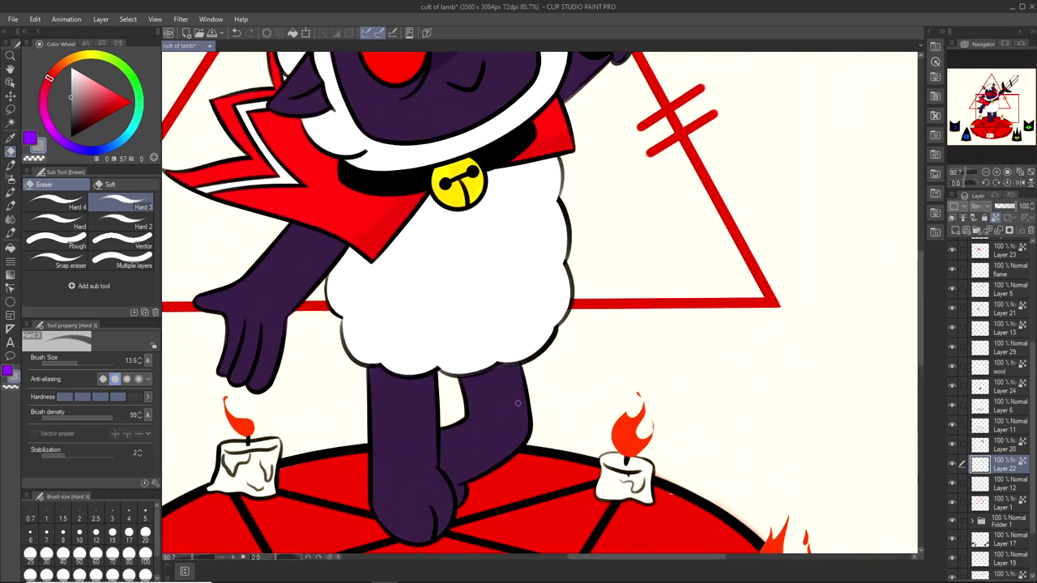
scroll(517, 404, "down", 4)
scroll(491, 354, "up", 4)
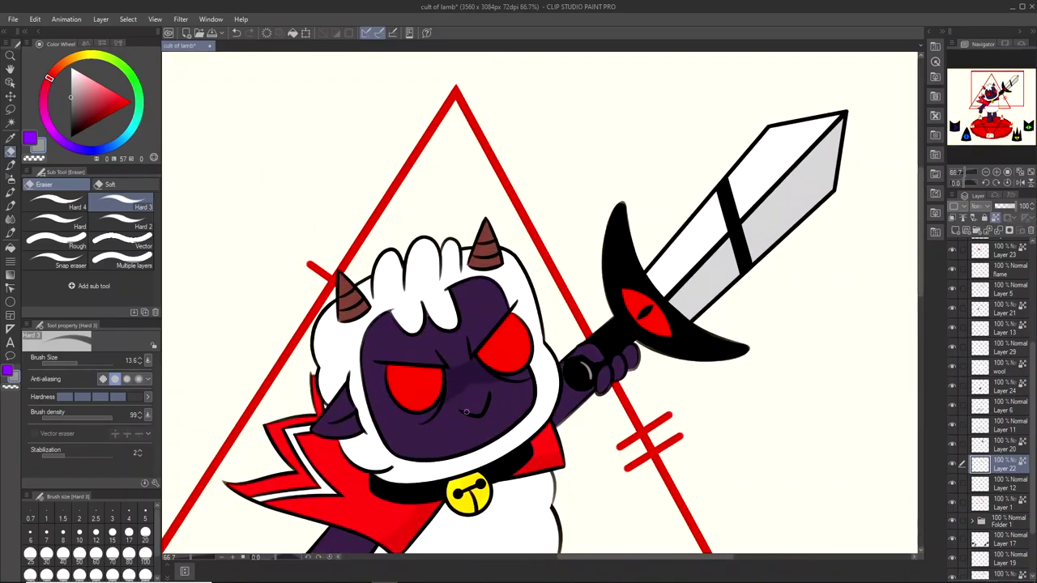
Select Layer 27 and toggle its visibility off and on to identify the shading it holds.
scroll(1033, 412, "up", 5)
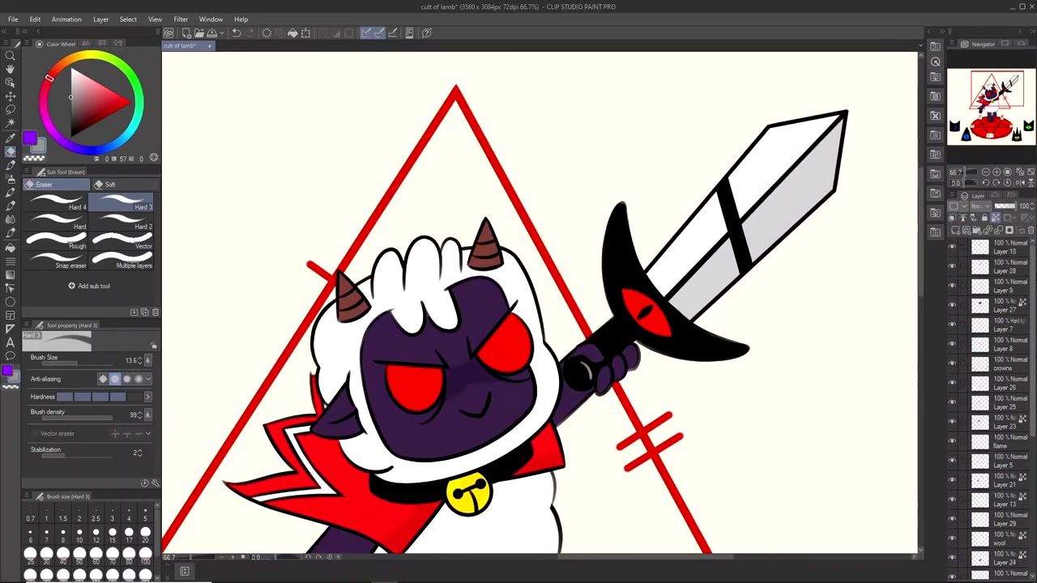
left_click(1001, 307)
left_click(951, 307)
left_click(951, 307)
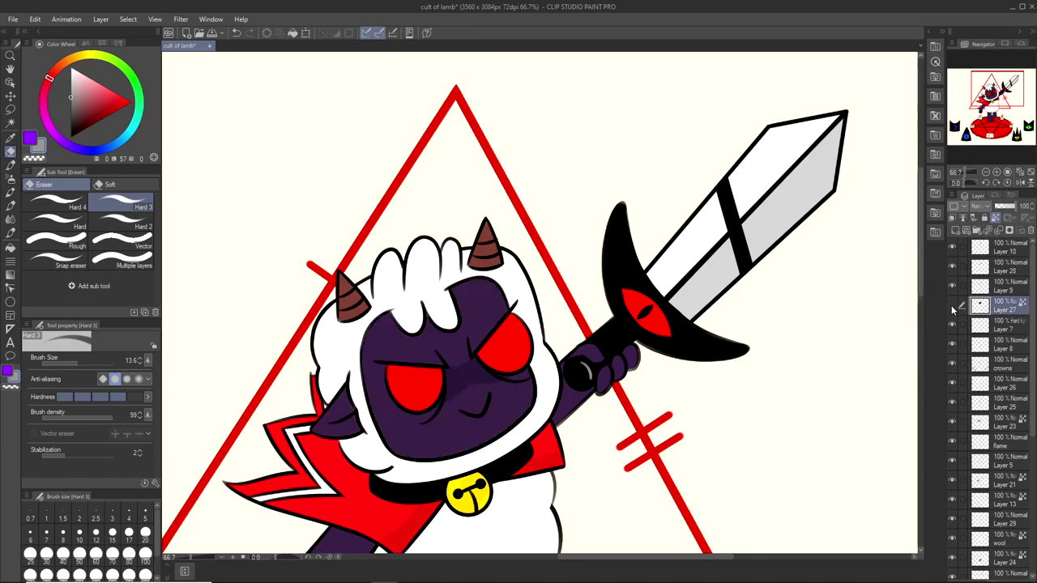
left_click(951, 307)
left_click(951, 307)
Sample the dark purple face shadow and paint a Marker shadow under the ear's inner fold line on Layer 27, redoing the stroke.
scroll(440, 357, "up", 3)
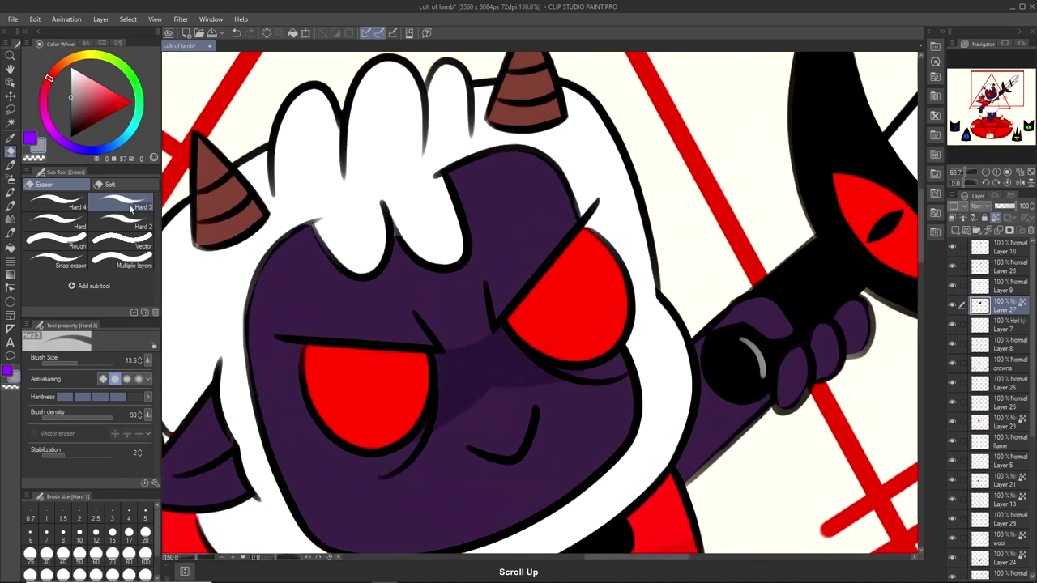
key("i")
left_click(440, 358)
key("p")
scroll(239, 405, "down", 1)
scroll(239, 405, "up", 3)
mouse_move(239, 406)
left_mouse_down()
mouse_move(320, 389)
mouse_move(246, 407)
mouse_move(314, 378)
mouse_move(286, 402)
mouse_move(301, 380)
mouse_move(237, 408)
mouse_move(317, 394)
left_mouse_up()
key("ctrl+z")
key("ctrl+z")
key("ctrl+z")
key("ctrl+z")
left_click_drag(252, 407, 319, 397)
scroll(306, 394, "up", 1)
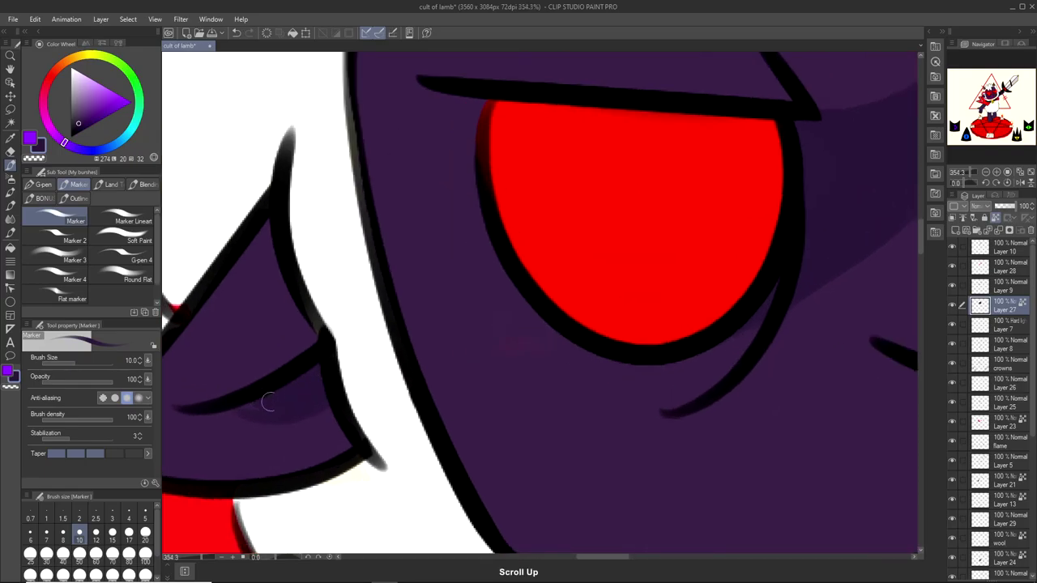
Fill the gap between the ear shadow and the outline with dark purple, retrying the strokes along the shadow's lower edge.
scroll(264, 407, "down", 4)
scroll(335, 375, "up", 5)
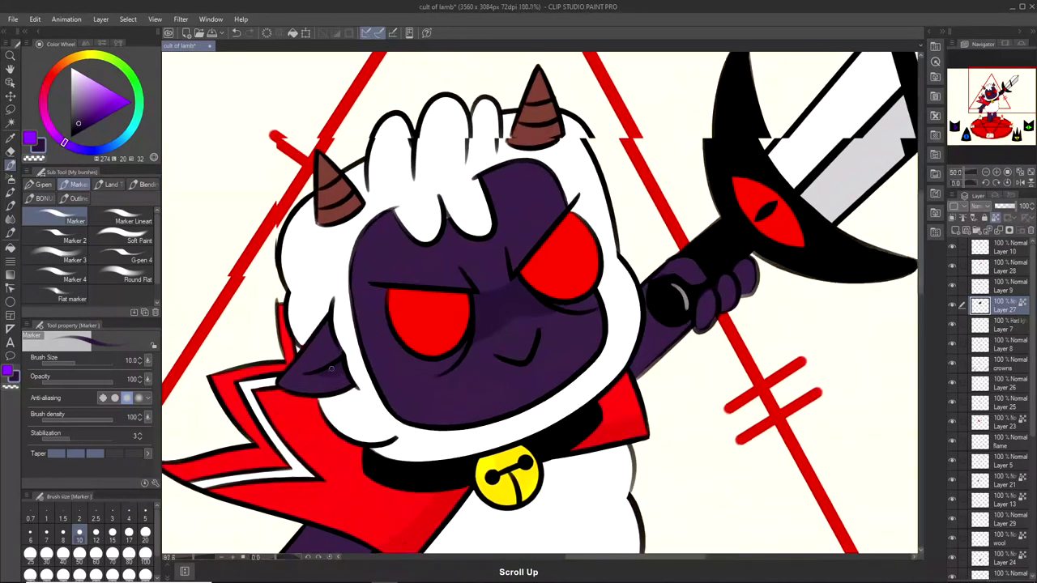
scroll(334, 375, "up", 1)
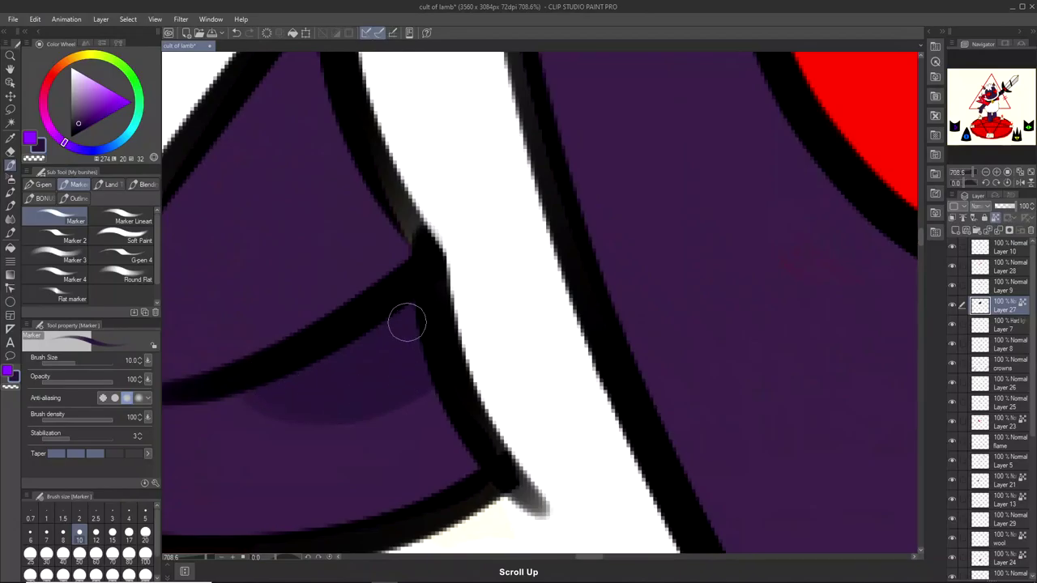
left_click_drag(240, 393, 415, 355)
key("ctrl+z")
left_click_drag(248, 388, 453, 366)
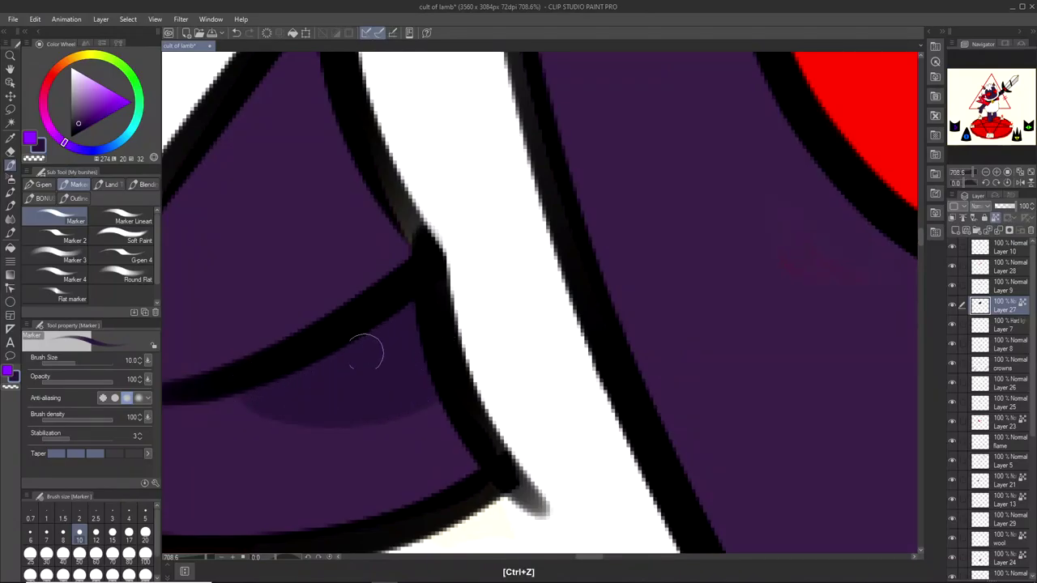
key("ctrl+z")
scroll(382, 365, "down", 5)
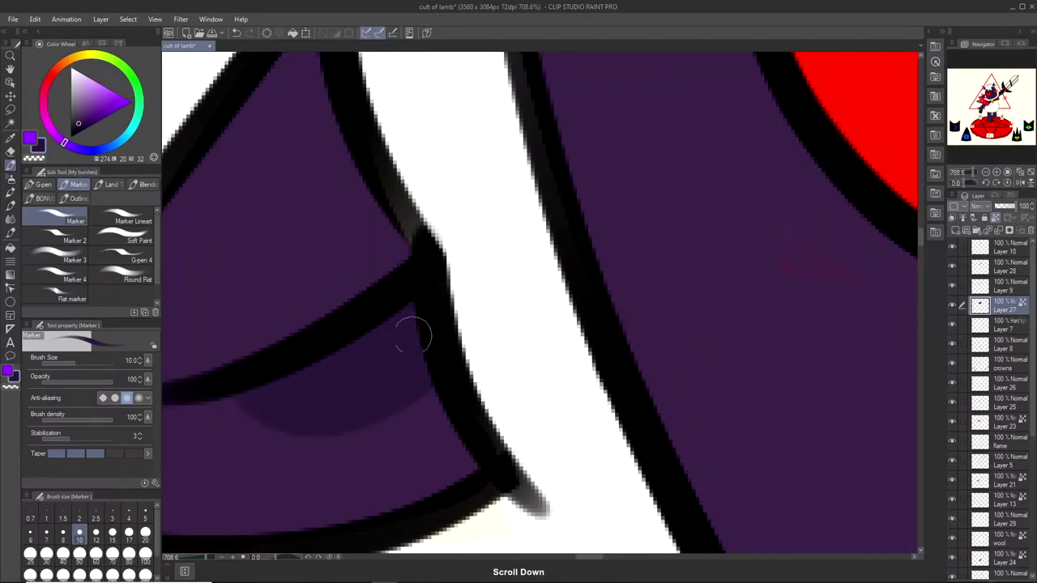
scroll(445, 360, "down", 2)
scroll(430, 348, "up", 4)
key("ctrl+z")
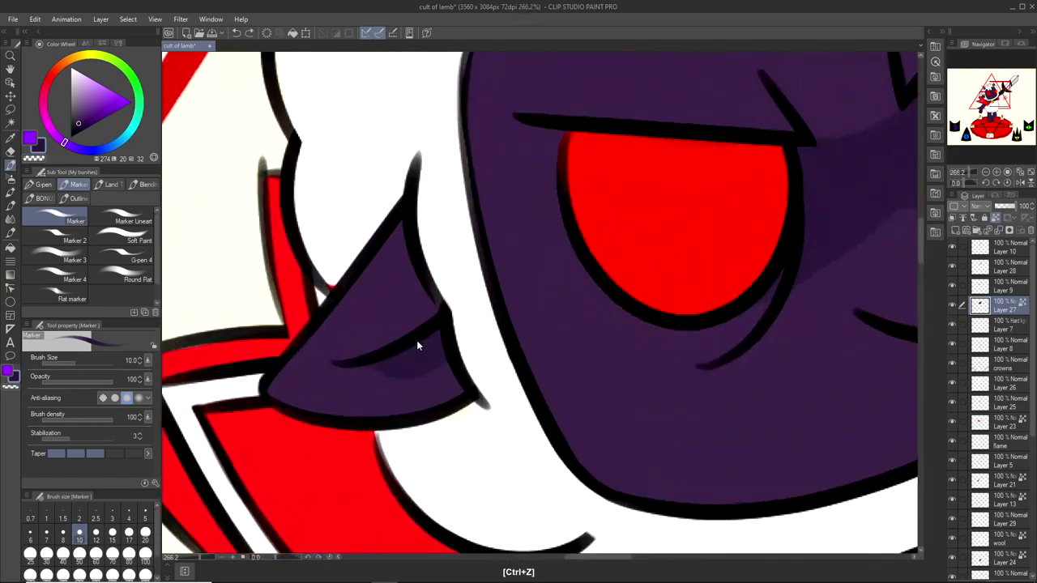
scroll(405, 345, "up", 3)
scroll(364, 358, "down", 1)
scroll(359, 356, "down", 5)
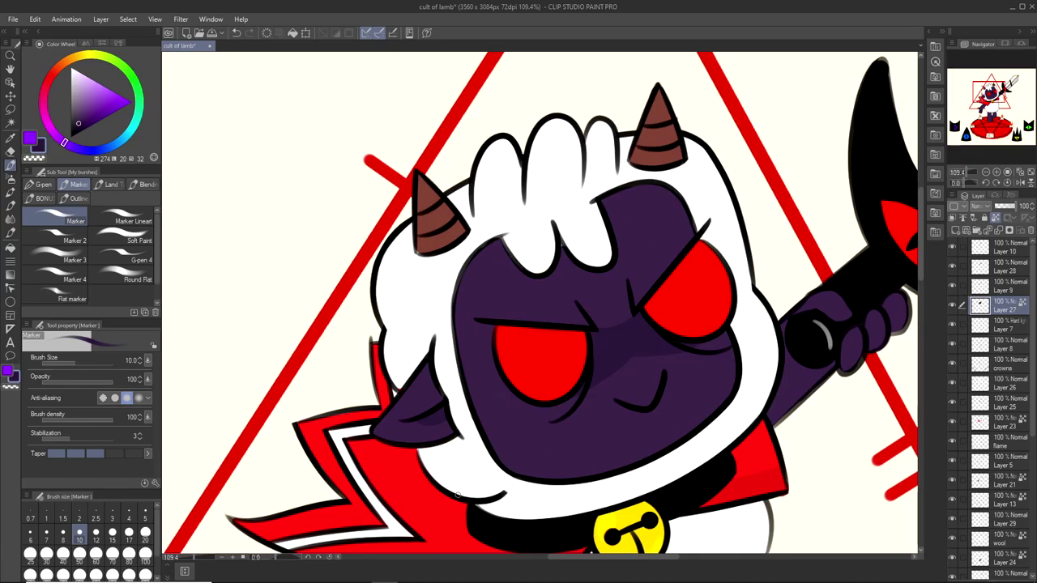
scroll(458, 494, "down", 1)
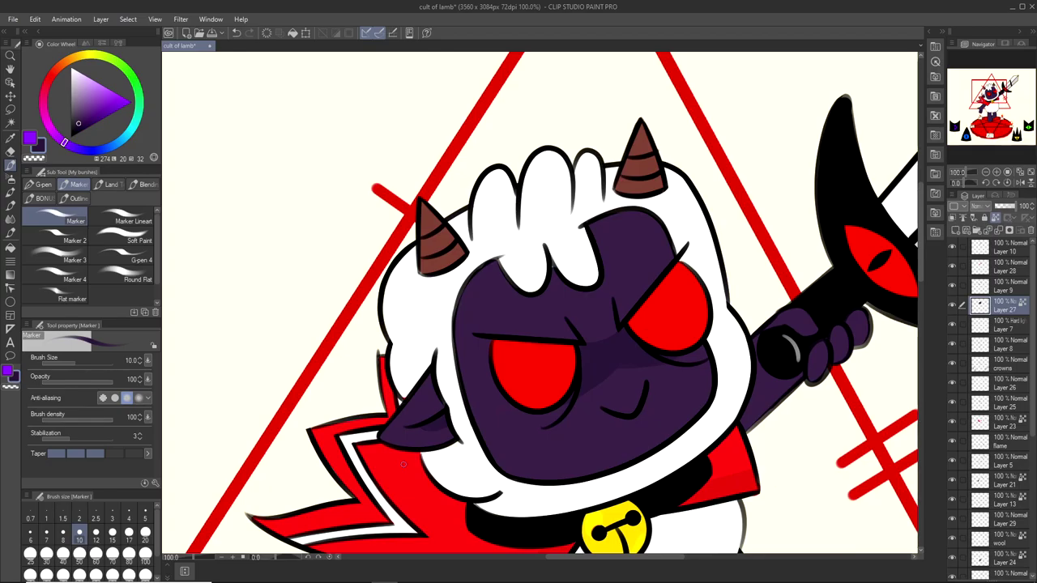
Select Layer 9 and toggle its visibility off and on to check which line art it holds.
scroll(402, 464, "up", 5)
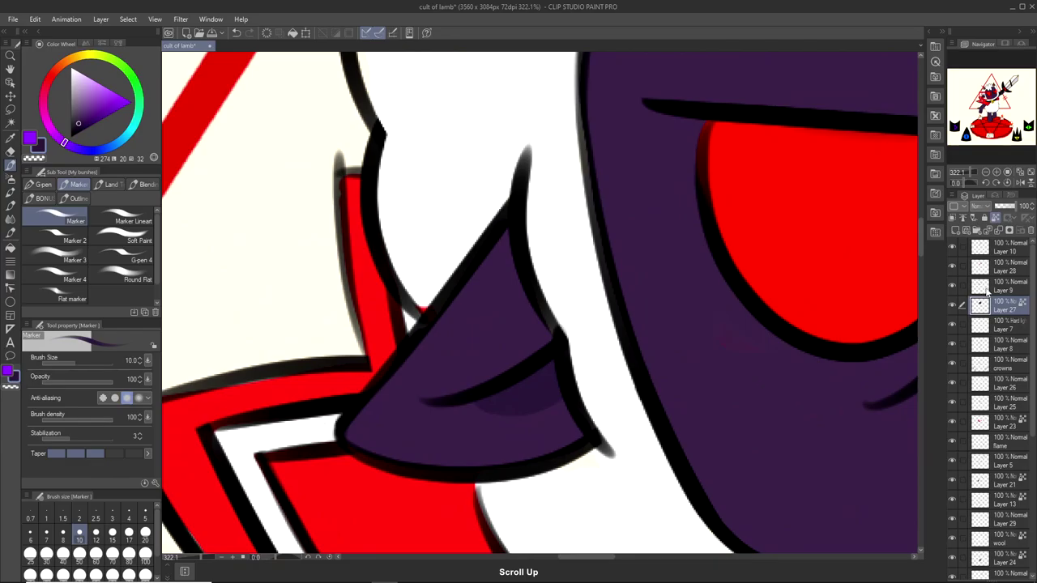
left_click(987, 289)
left_click(952, 288)
left_click(953, 288)
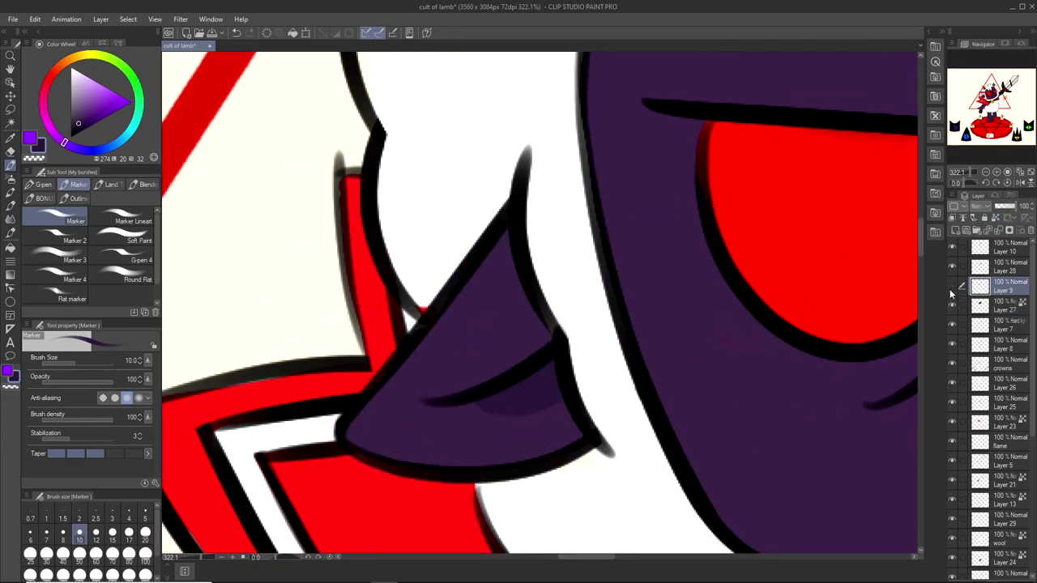
left_click(953, 289)
left_click(953, 288)
Extend the ear's inner fold line on Layer 9 with a black Marker stroke curling at its outer end, retrying until it fits.
scroll(391, 425, "up", 2)
left_click_drag(366, 459, 493, 377)
key("ctrl+z")
left_click_drag(363, 454, 505, 364)
key("ctrl+z")
mouse_move(366, 461)
left_mouse_down()
mouse_move(445, 398)
mouse_move(529, 362)
mouse_move(391, 438)
mouse_move(420, 413)
mouse_move(533, 366)
mouse_move(404, 392)
left_mouse_up()
key("ctrl+z")
key("ctrl+z")
left_click_drag(575, 331, 394, 452)
Trim the upper edge of the ear's inner fold line with the Hard 3 eraser, undoing and repeating uneven passes.
scroll(518, 361, "down", 4)
scroll(516, 377, "up", 3)
key("e")
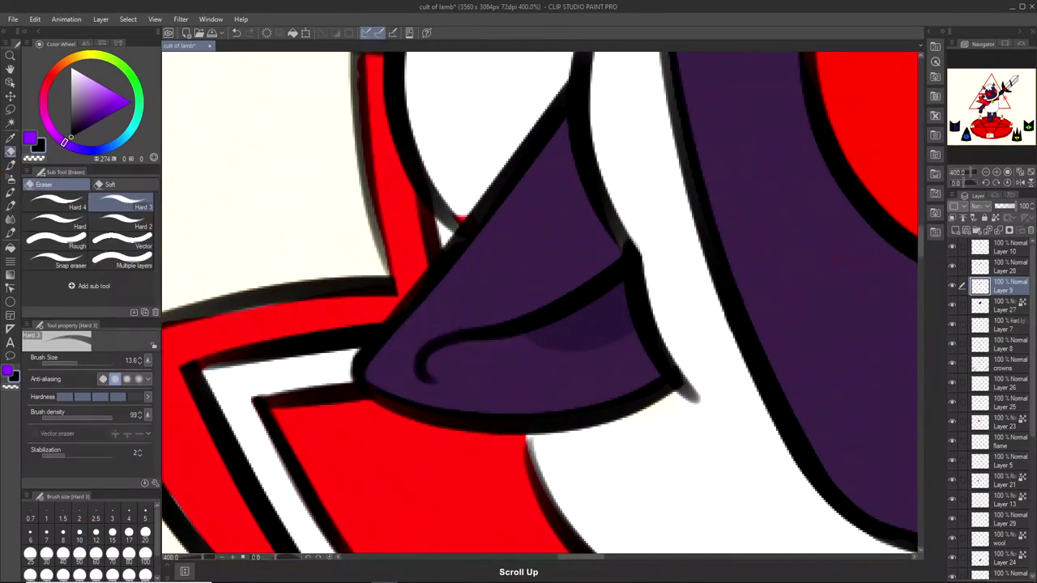
scroll(459, 348, "up", 2)
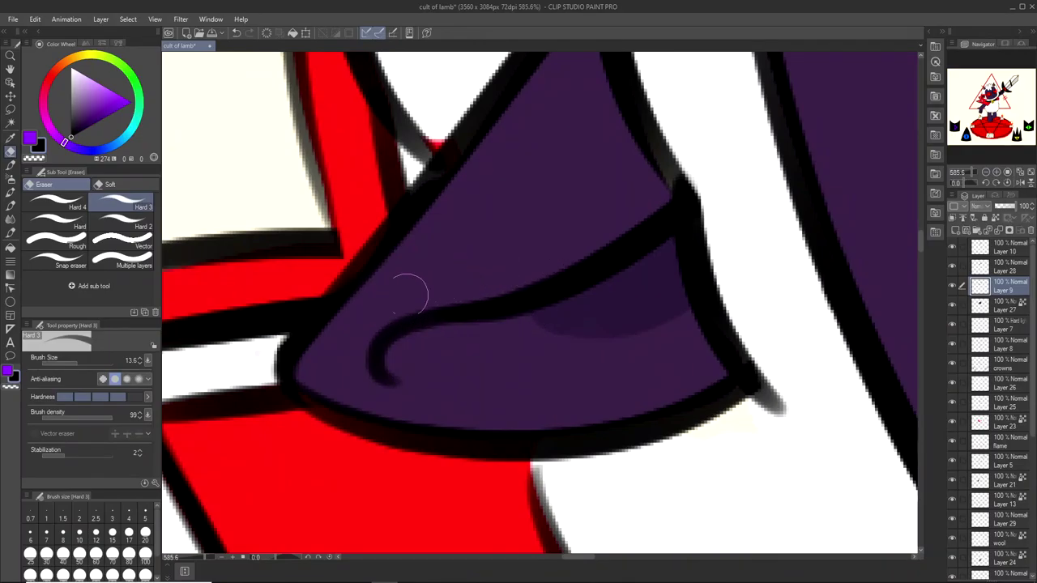
scroll(537, 259, "down", 6)
scroll(567, 311, "up", 6)
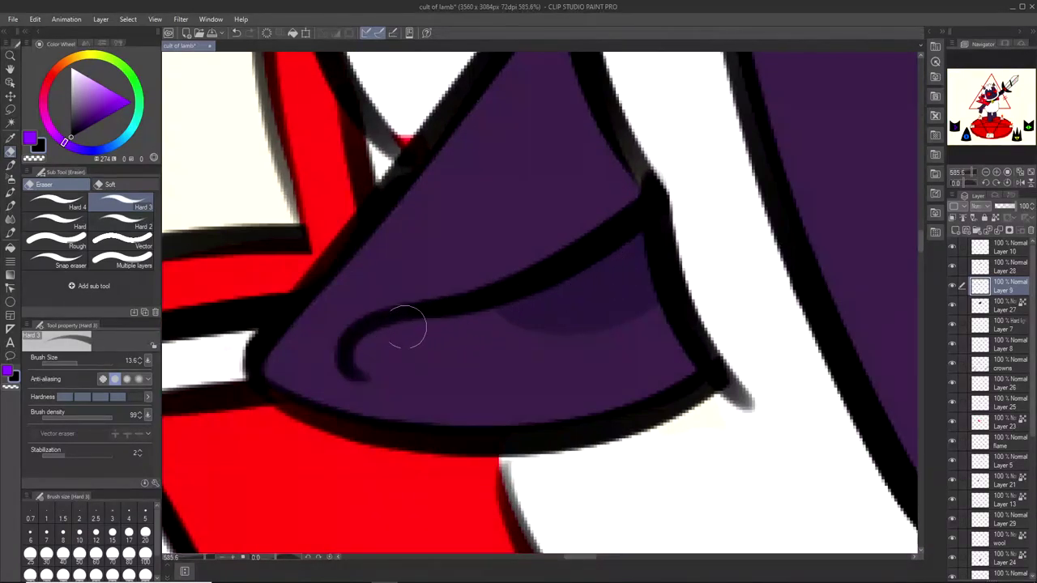
scroll(481, 328, "down", 1)
scroll(477, 334, "down", 3)
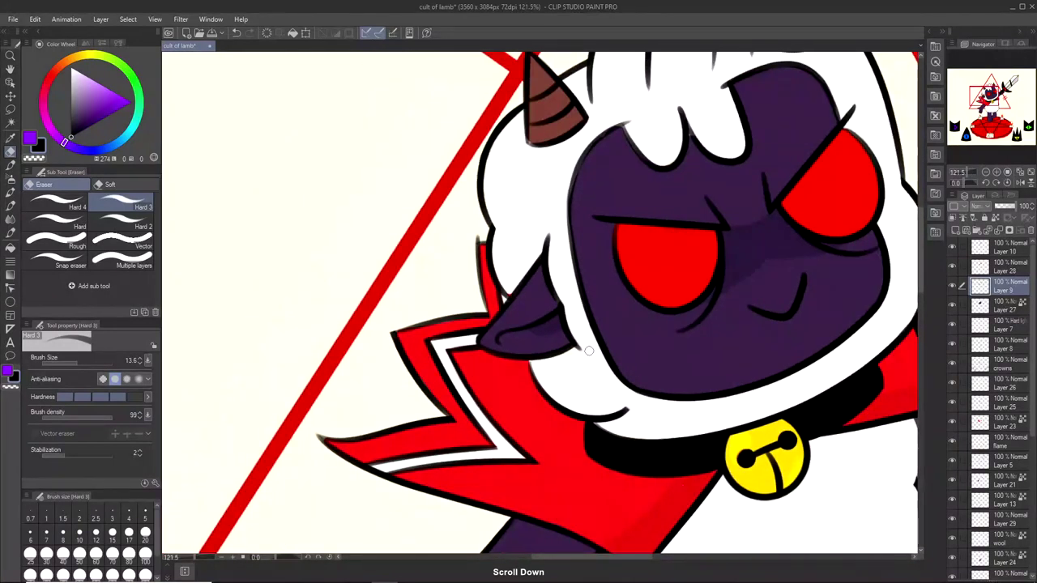
scroll(532, 305, "up", 4)
left_click_drag(413, 333, 549, 262)
key("ctrl+z")
mouse_move(405, 331)
left_mouse_down()
mouse_move(436, 335)
mouse_move(576, 244)
left_mouse_up()
key("ctrl+z")
left_click_drag(464, 329, 567, 247)
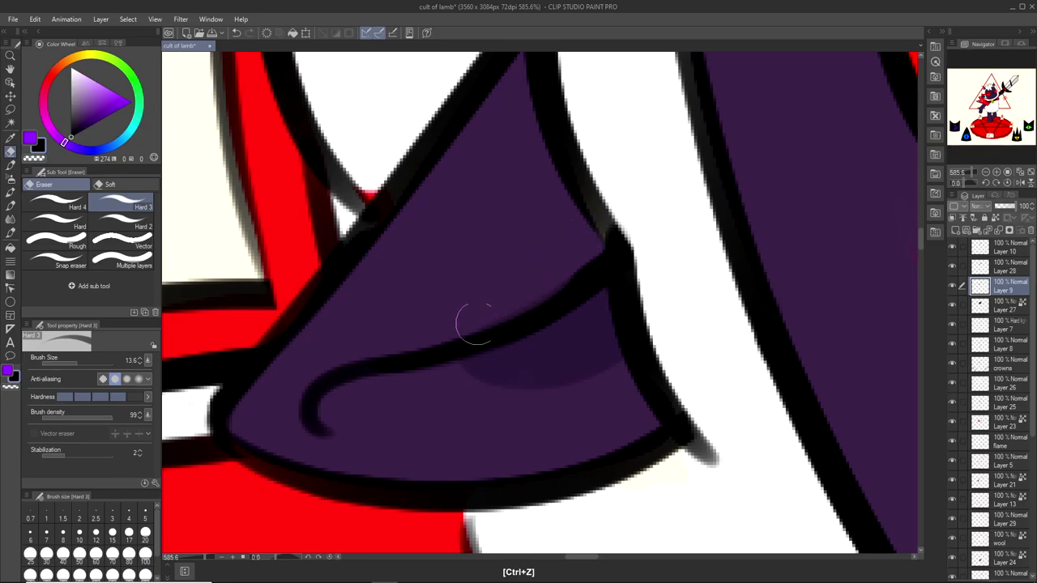
key("ctrl+z")
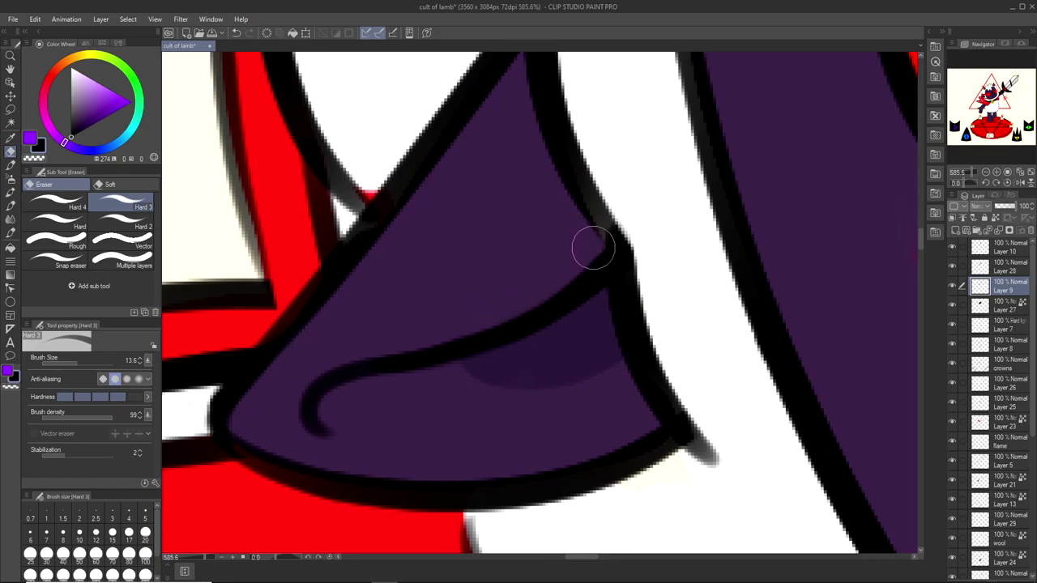
scroll(592, 249, "down", 3)
scroll(584, 254, "up", 5)
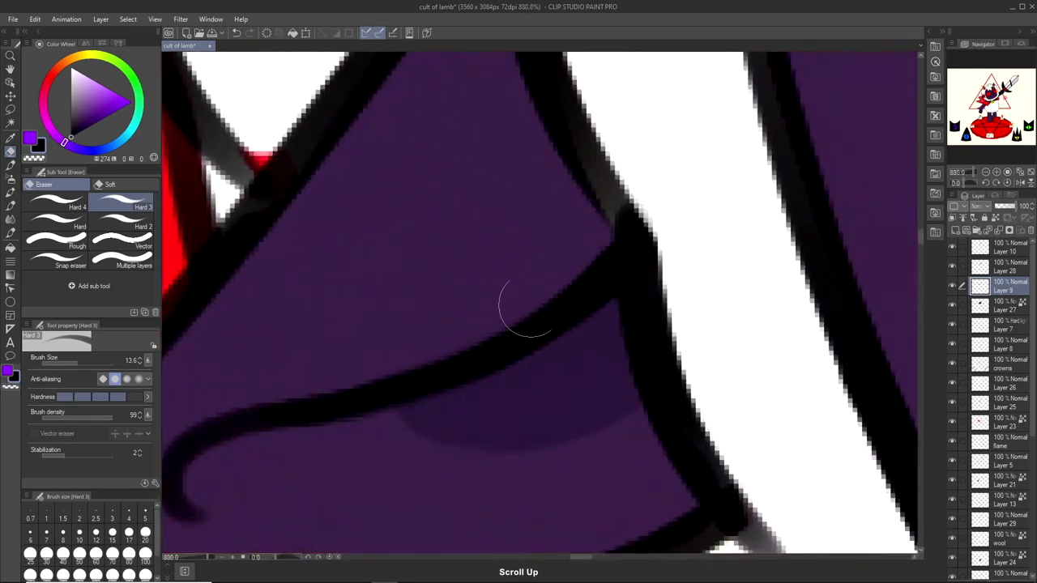
key("ctrl+z")
scroll(608, 236, "down", 2)
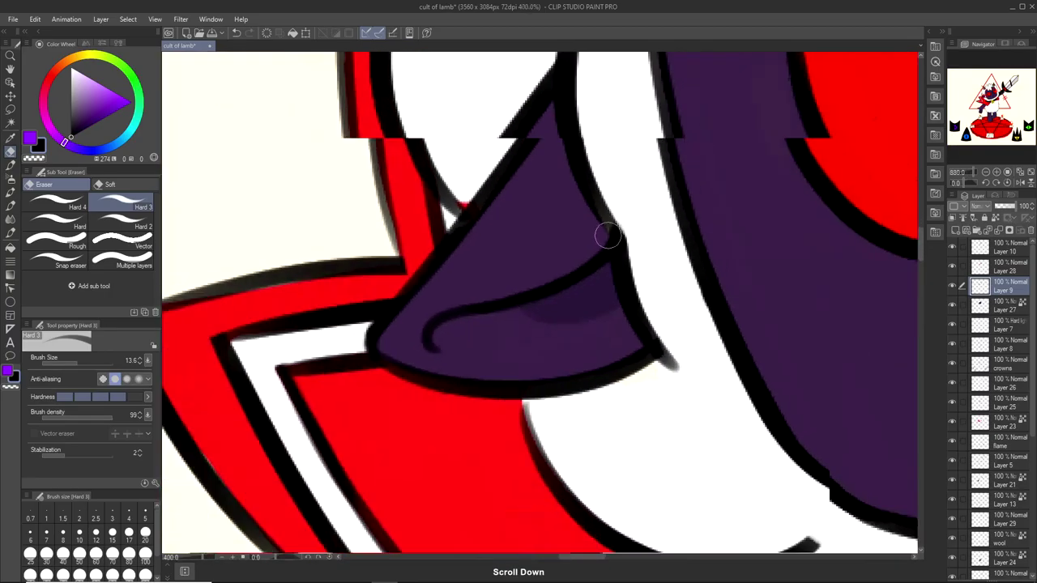
Examine the reworked ear against the rest of the character and the full composition.
scroll(607, 236, "down", 5)
scroll(647, 211, "down", 4)
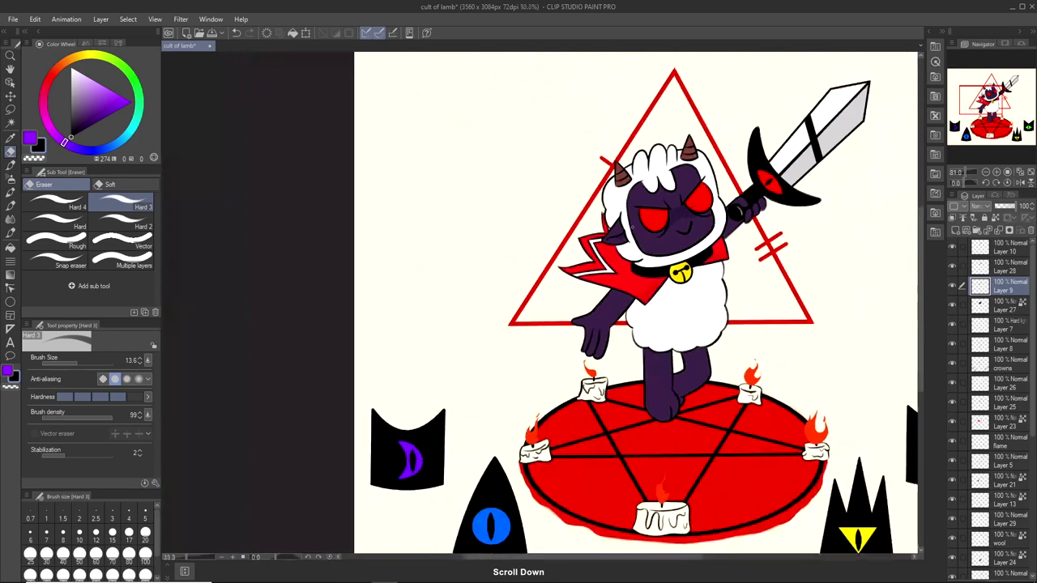
scroll(642, 227, "up", 4)
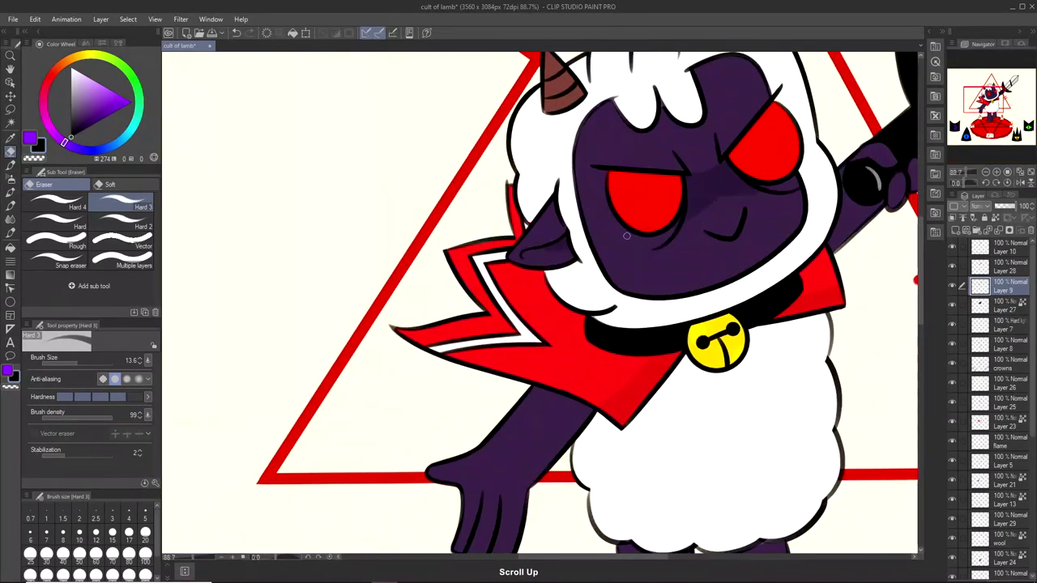
scroll(626, 236, "down", 3)
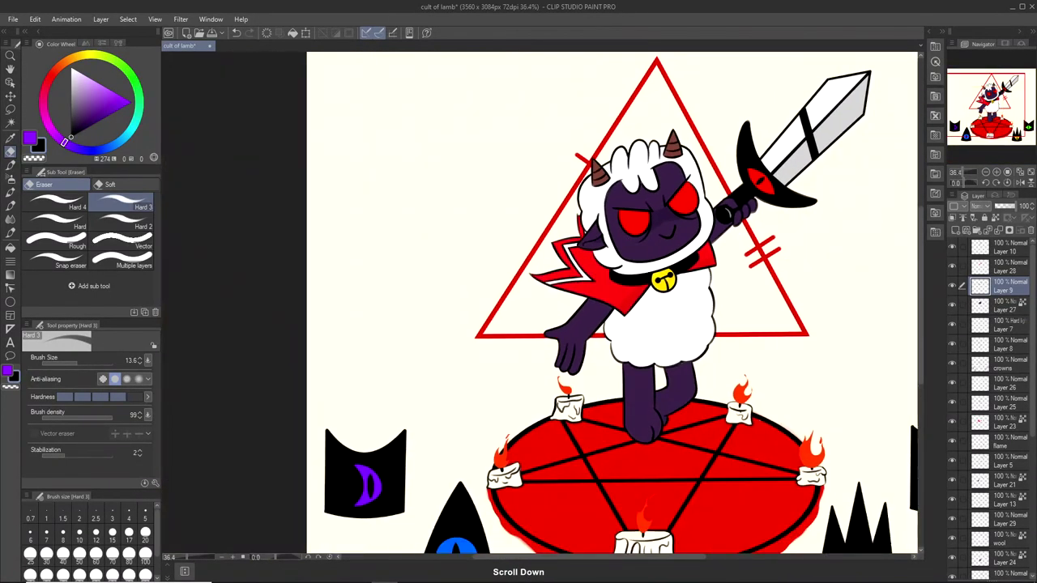
scroll(632, 243, "down", 3)
scroll(632, 243, "up", 4)
scroll(632, 243, "down", 6)
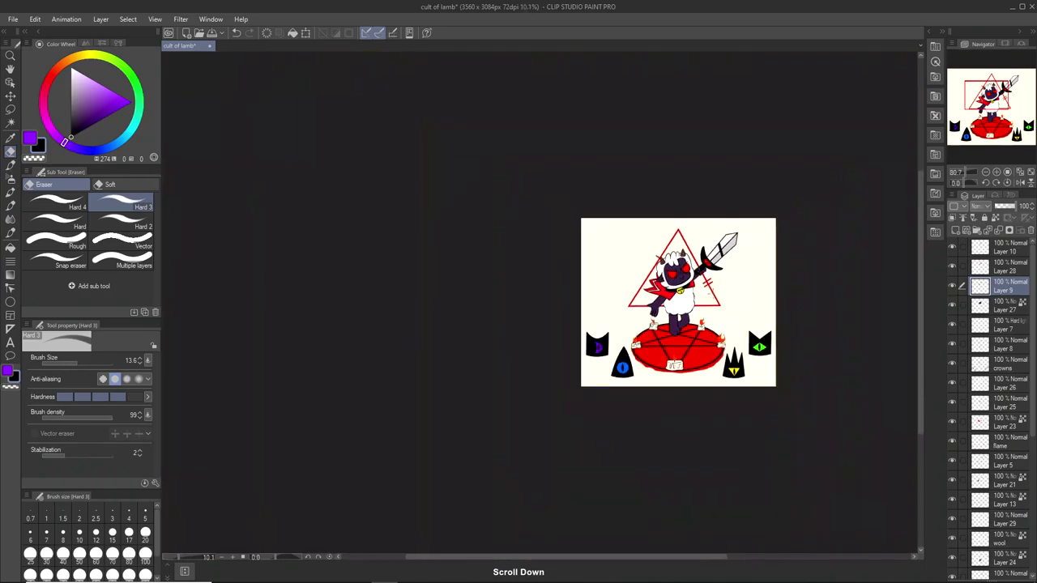
scroll(767, 299, "up", 3)
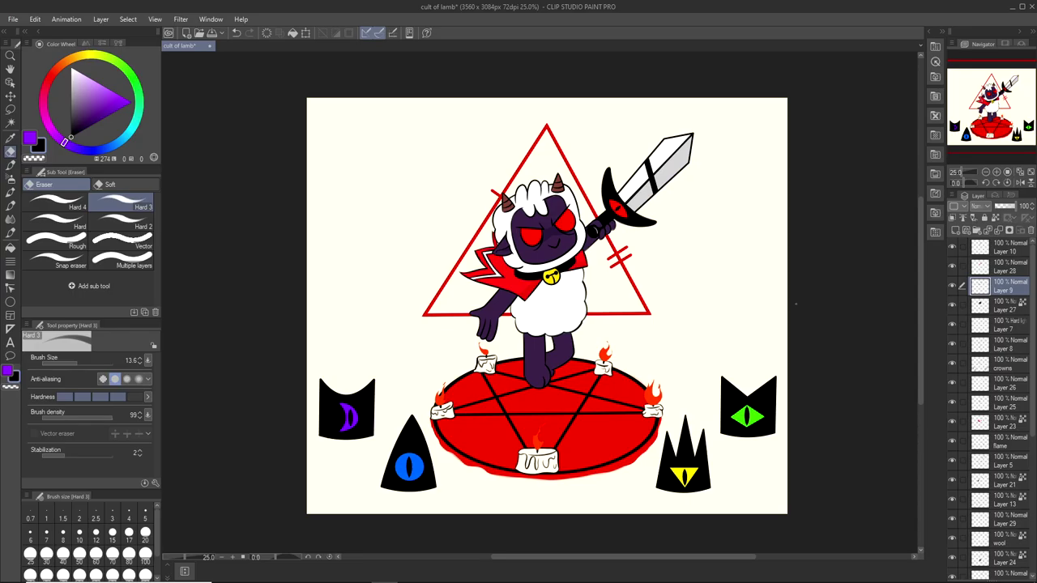
Toggle Layer 10's visibility to check which line art it holds, and add a new layer above it.
scroll(536, 268, "up", 4)
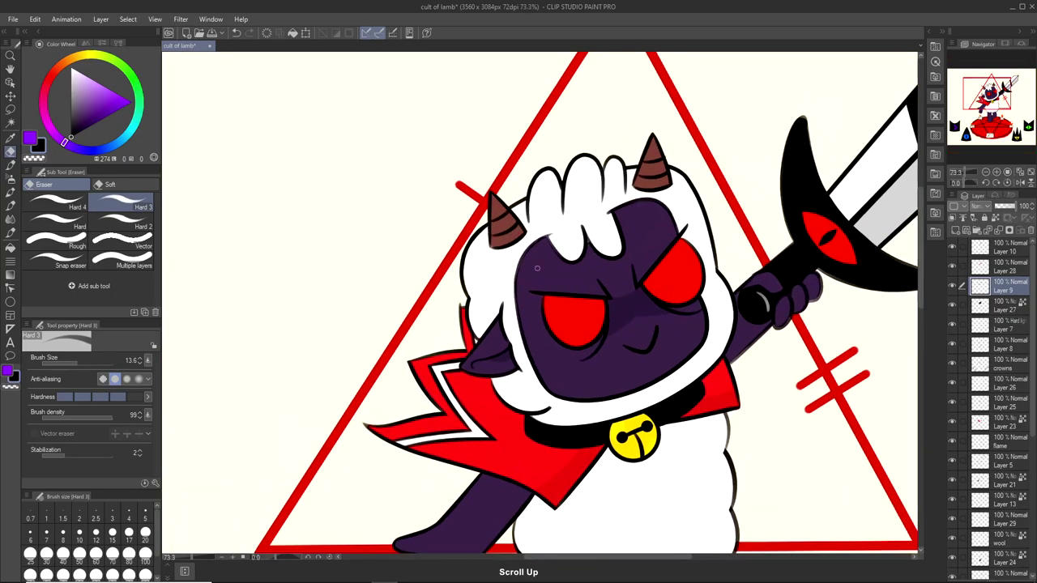
left_click(1002, 262)
left_click(989, 245)
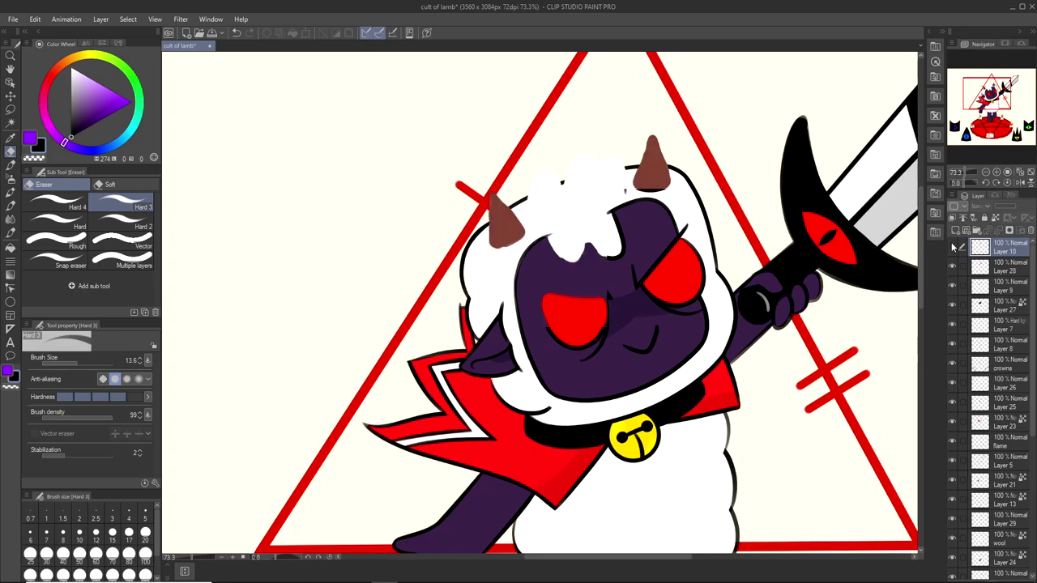
left_click(953, 248)
left_click(952, 248)
left_click(955, 231)
Sample the bright red of the lamb's eye as the drawing colour and choose the G-pen 3 brush.
left_click(10, 139)
left_click(575, 308)
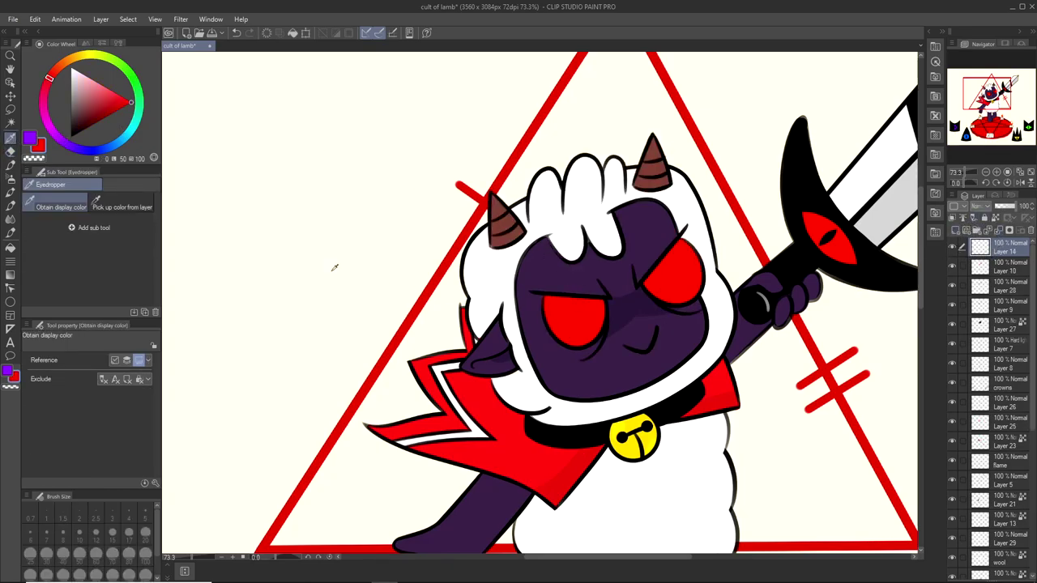
left_click(11, 165)
scroll(334, 297, "up", 1)
left_click(39, 185)
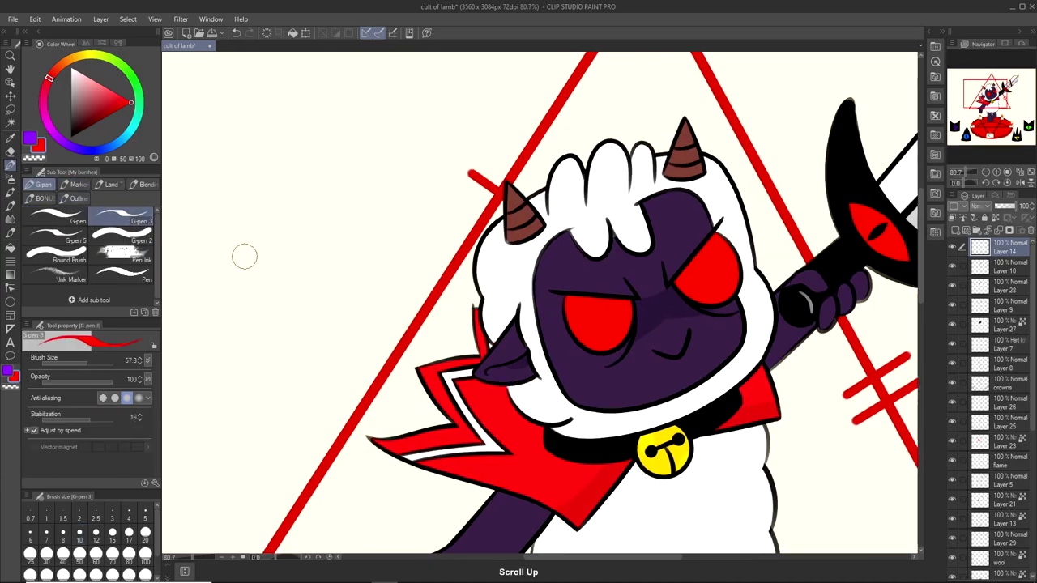
Try painting thick red glow trails sweeping up and outward from the lamb's eyes on Layer 14, and undo the strokes.
mouse_move(567, 313)
left_mouse_down()
mouse_move(396, 232)
mouse_move(342, 229)
mouse_move(577, 328)
mouse_move(385, 204)
mouse_move(455, 325)
mouse_move(553, 342)
mouse_move(586, 334)
mouse_move(532, 330)
mouse_move(465, 289)
mouse_move(454, 300)
mouse_move(470, 323)
mouse_move(420, 288)
mouse_move(427, 257)
mouse_move(406, 218)
mouse_move(485, 294)
mouse_move(570, 327)
left_mouse_up()
key("ctrl+z")
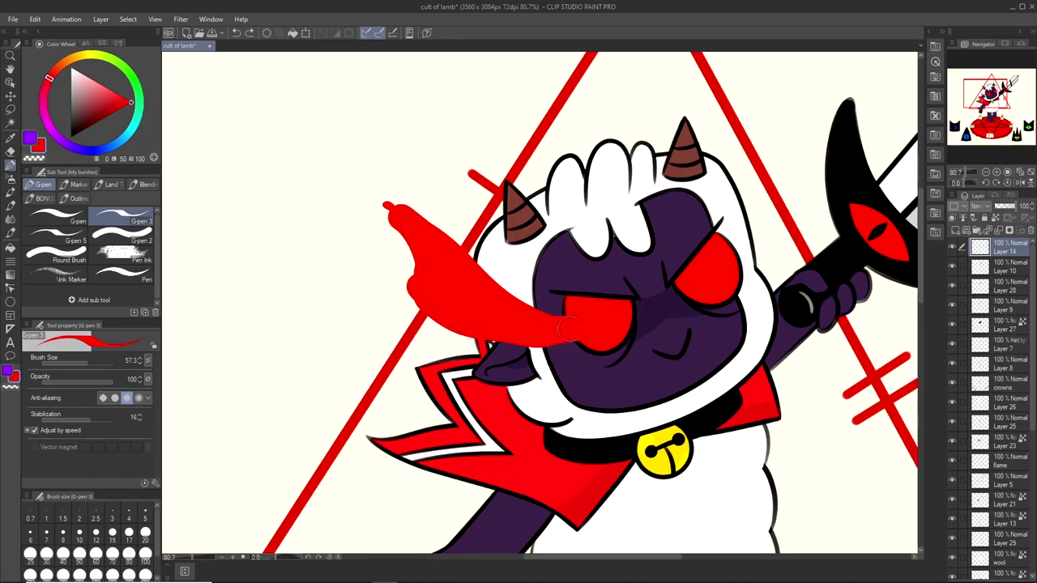
scroll(571, 334, "down", 5)
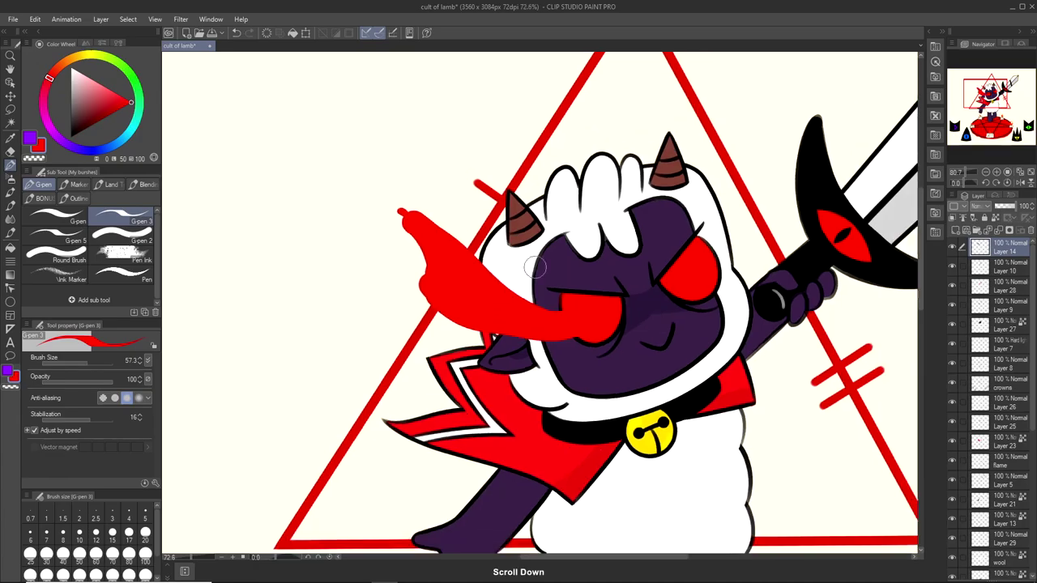
scroll(587, 275, "up", 4)
mouse_move(596, 259)
left_mouse_down()
mouse_move(645, 121)
mouse_move(616, 276)
mouse_move(604, 267)
mouse_move(677, 174)
mouse_move(655, 121)
mouse_move(640, 170)
left_mouse_up()
scroll(641, 170, "down", 5)
scroll(658, 253, "up", 4)
scroll(631, 347, "down", 4)
scroll(662, 227, "up", 2)
scroll(663, 227, "up", 3)
key("ctrl+z")
scroll(486, 324, "up", 1)
mouse_move(450, 368)
left_mouse_down()
mouse_move(360, 343)
mouse_move(186, 243)
mouse_move(456, 357)
mouse_move(266, 265)
mouse_move(213, 282)
mouse_move(478, 358)
mouse_move(432, 364)
mouse_move(255, 308)
left_mouse_up()
key("ctrl+z")
key("ctrl+z")
key("ctrl+z")
key("ctrl+z")
key("ctrl+z")
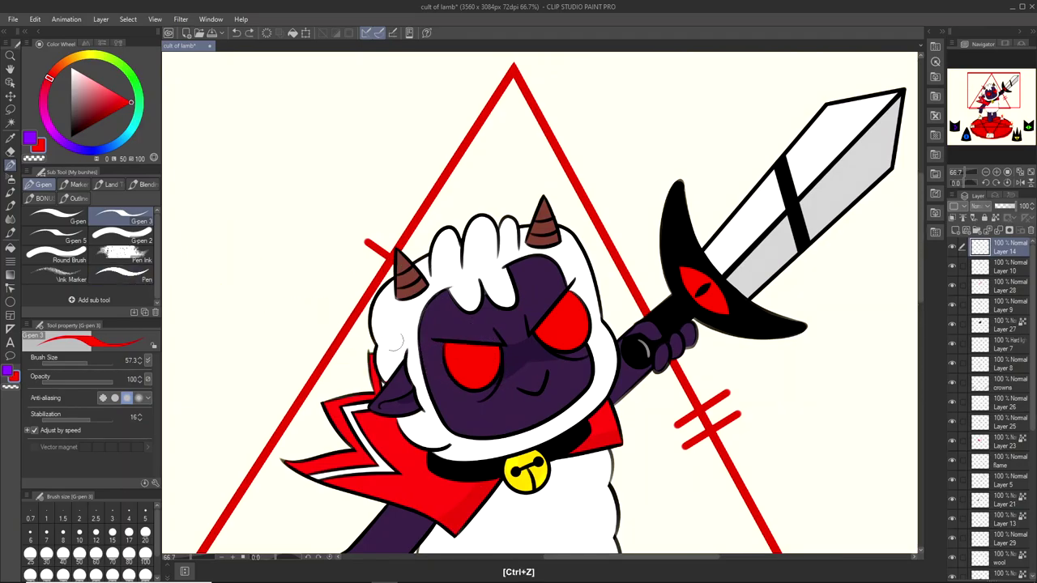
Try a thinner, tapered red trail curving outward from each eye, redoing the one beside the sword.
mouse_move(451, 373)
left_mouse_down()
mouse_move(317, 293)
mouse_move(263, 292)
left_mouse_up()
scroll(279, 294, "down", 2)
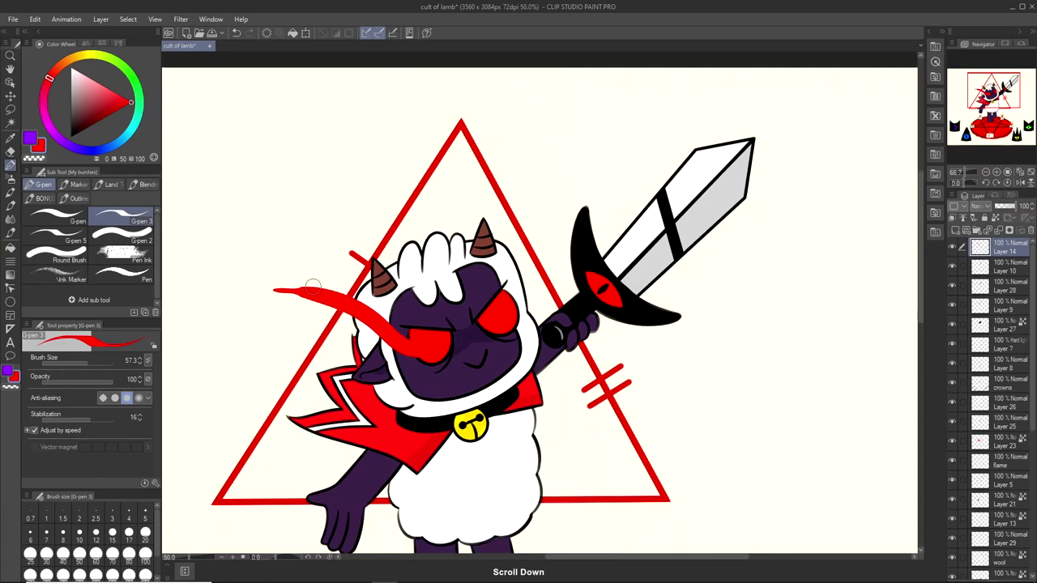
scroll(280, 294, "up", 3)
left_click_drag(564, 317, 667, 145)
key("ctrl+z")
left_click_drag(454, 438, 532, 283)
scroll(533, 283, "down", 6)
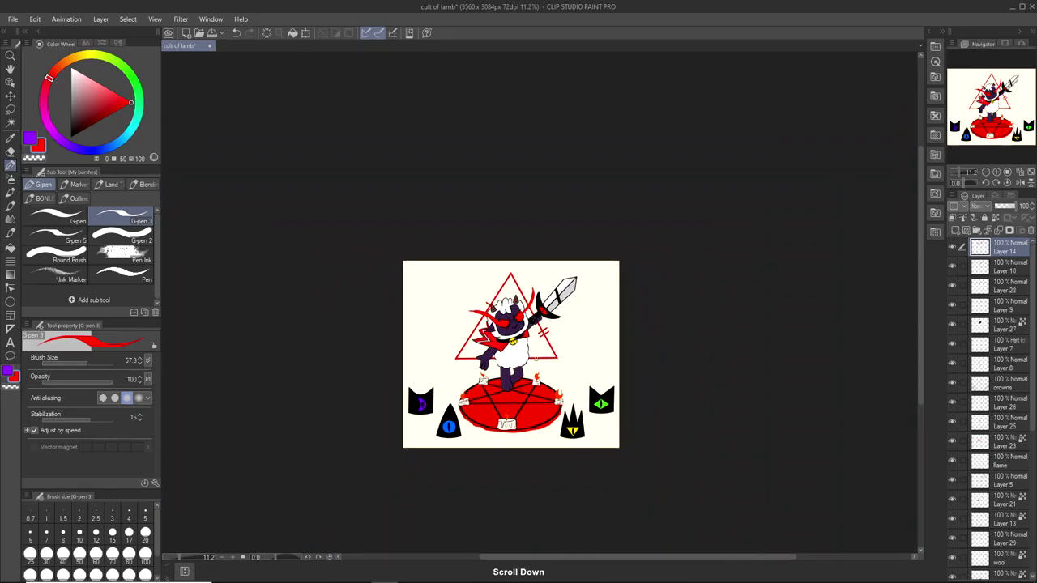
scroll(533, 283, "up", 7)
left_click_drag(510, 279, 537, 144)
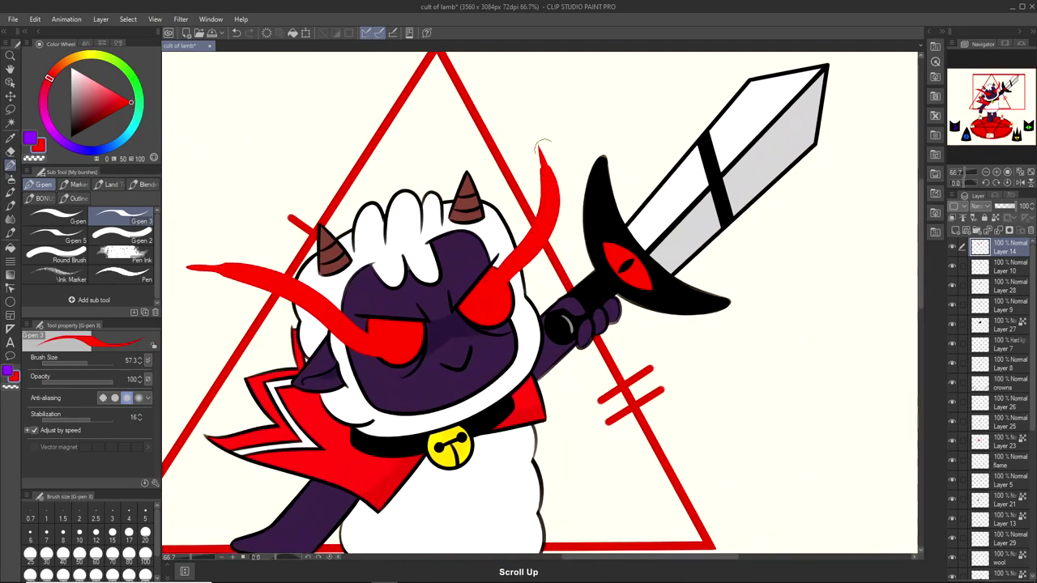
Compare the red eye trails against the full composition and undo both of them.
scroll(537, 144, "down", 4)
scroll(556, 219, "down", 2)
scroll(556, 219, "up", 4)
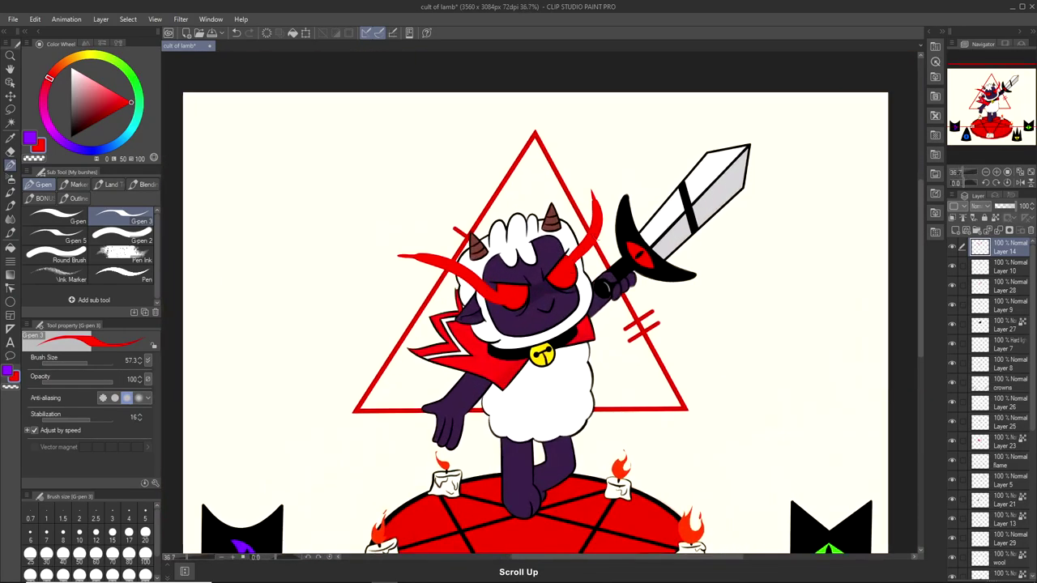
scroll(606, 214, "down", 2)
scroll(606, 214, "down", 2)
scroll(606, 214, "up", 4)
key("ctrl+z")
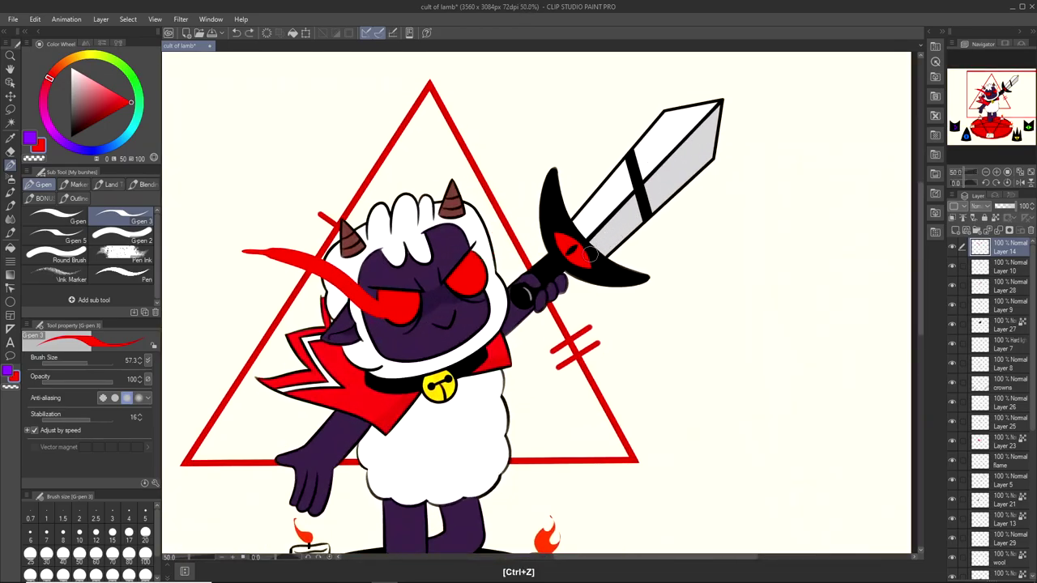
key("ctrl+z")
Select Layer 16 with the ritual circle's fill, sample its red, darken it slightly, and return to the G-pen 3 brush.
scroll(585, 255, "down", 3)
scroll(585, 254, "down", 3)
scroll(573, 370, "up", 5)
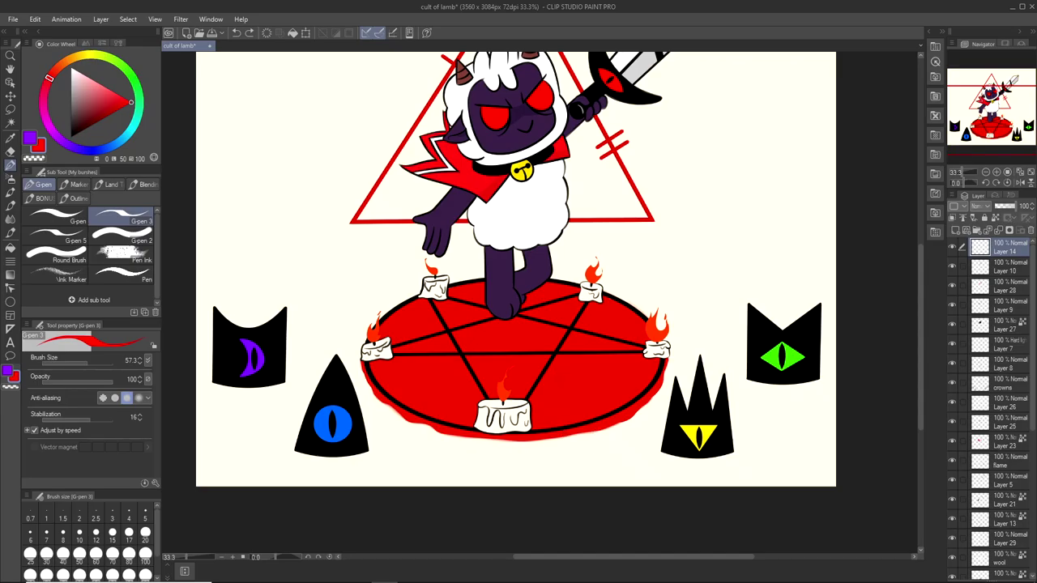
scroll(582, 409, "up", 1)
scroll(997, 397, "down", 5)
left_click(995, 532)
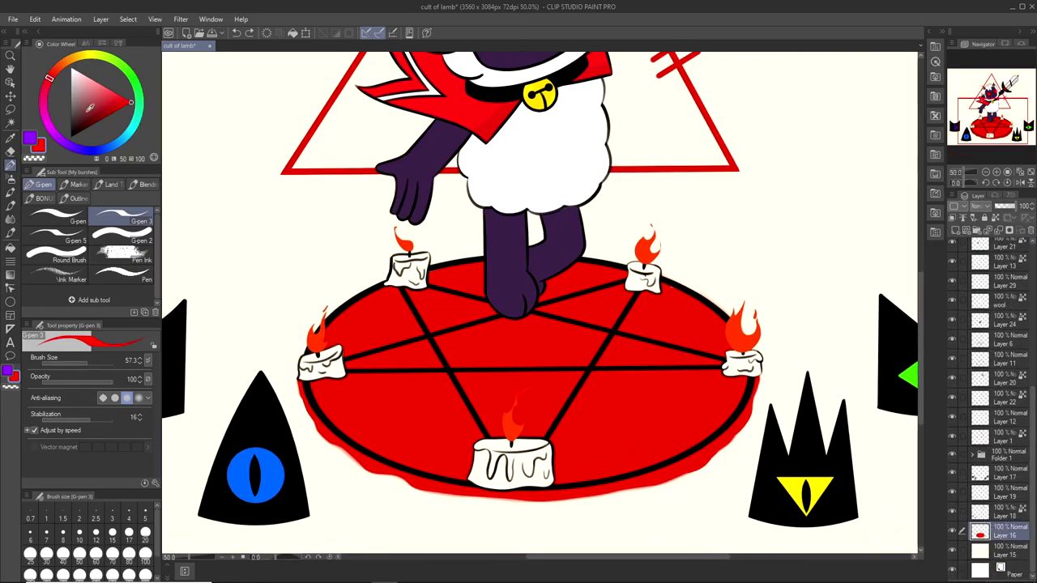
left_click(10, 137)
left_click(487, 358)
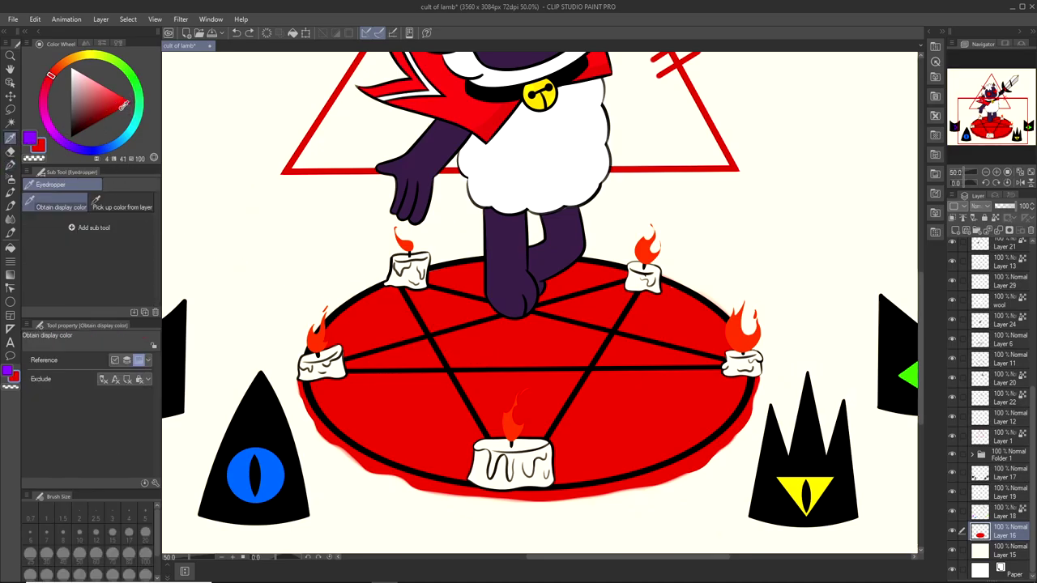
left_click(11, 165)
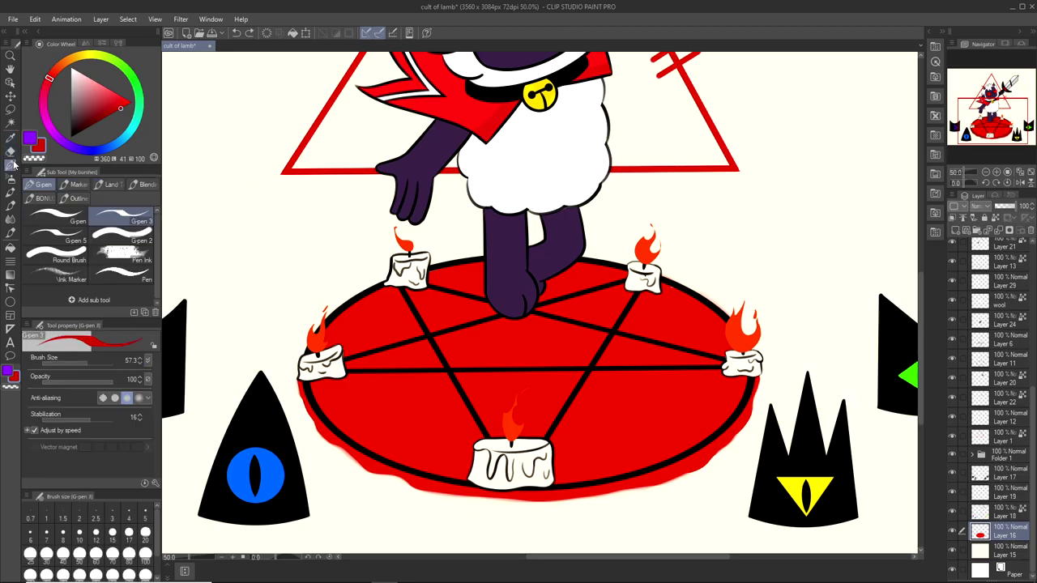
Paint a wide, dark red oval shadow on the ritual circle beneath the lamb's foot on Layer 16.
scroll(521, 334, "up", 1)
mouse_move(521, 335)
left_mouse_down()
mouse_move(478, 344)
mouse_move(537, 330)
left_mouse_up()
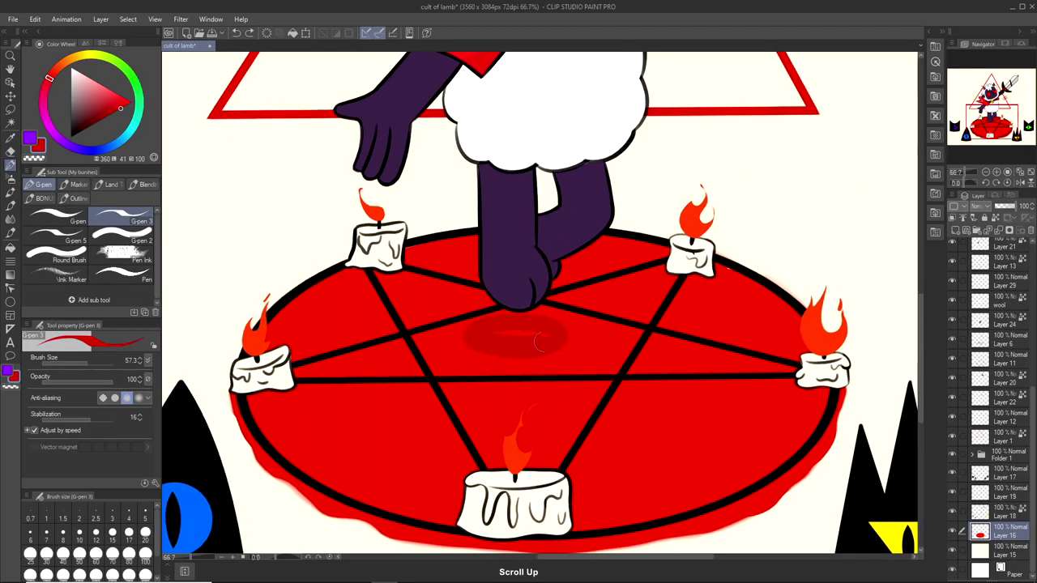
left_click_drag(463, 331, 474, 355)
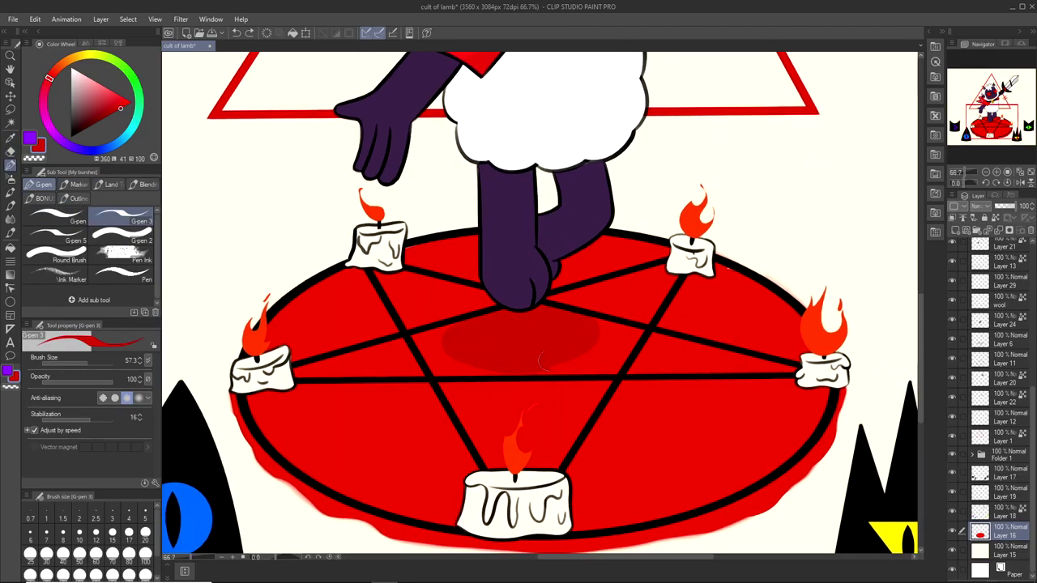
mouse_move(541, 363)
left_mouse_down()
mouse_move(466, 366)
mouse_move(567, 371)
left_mouse_up()
scroll(518, 379, "down", 5)
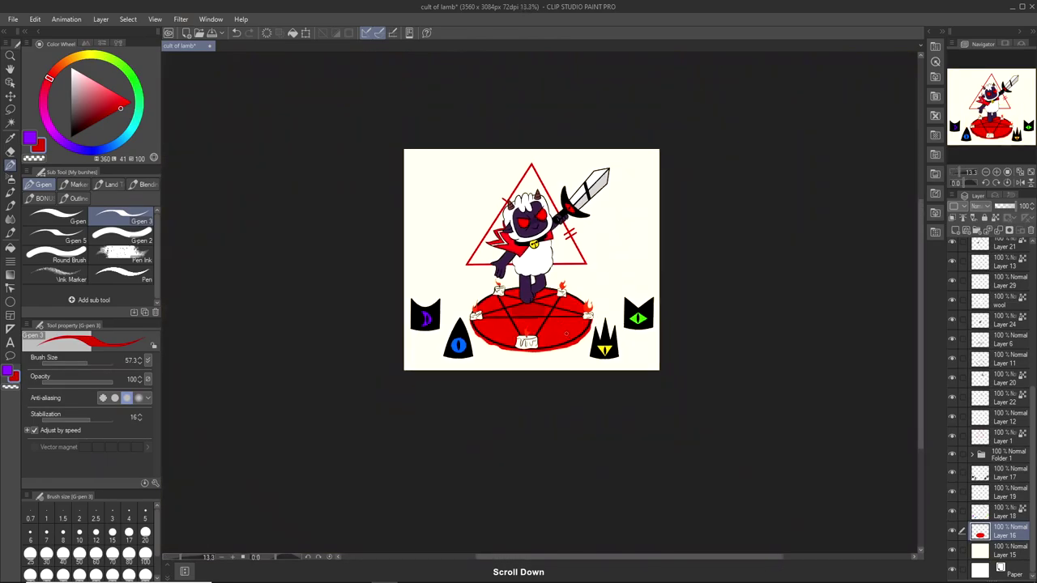
scroll(540, 324, "up", 5)
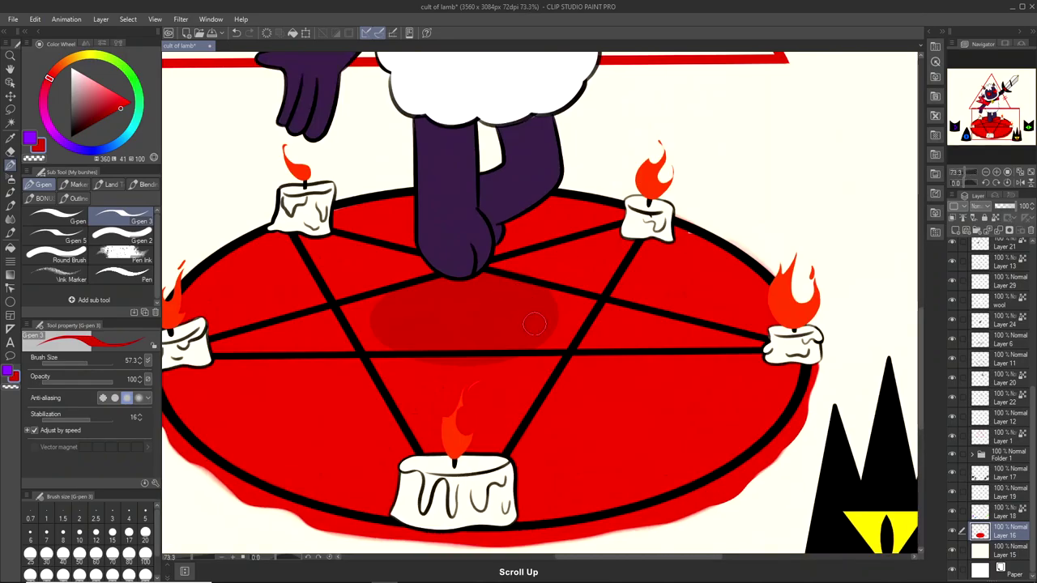
mouse_move(512, 279)
left_mouse_down()
mouse_move(405, 281)
mouse_move(380, 311)
left_mouse_up()
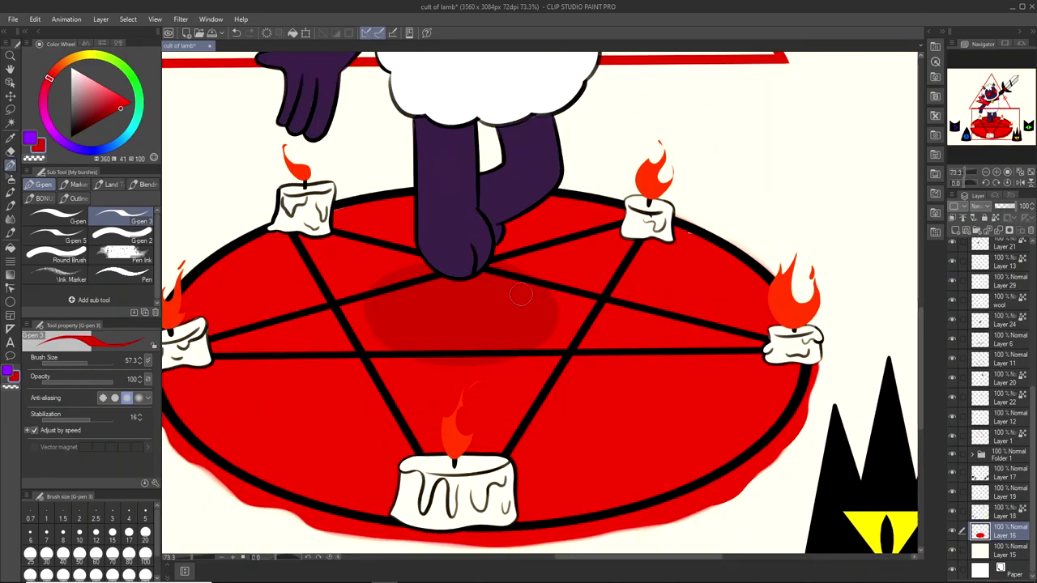
mouse_move(522, 300)
left_mouse_down()
mouse_move(454, 372)
mouse_move(560, 320)
left_mouse_up()
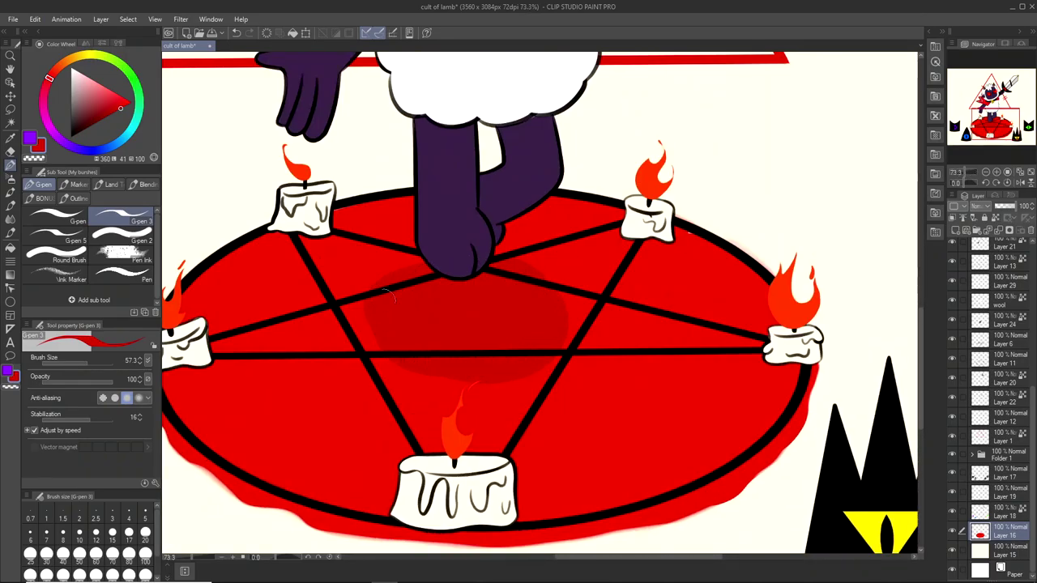
Try extending the dark red shadow from the foot toward the back-right candle, and undo the last stroke.
scroll(450, 342, "down", 5)
scroll(495, 381, "up", 4)
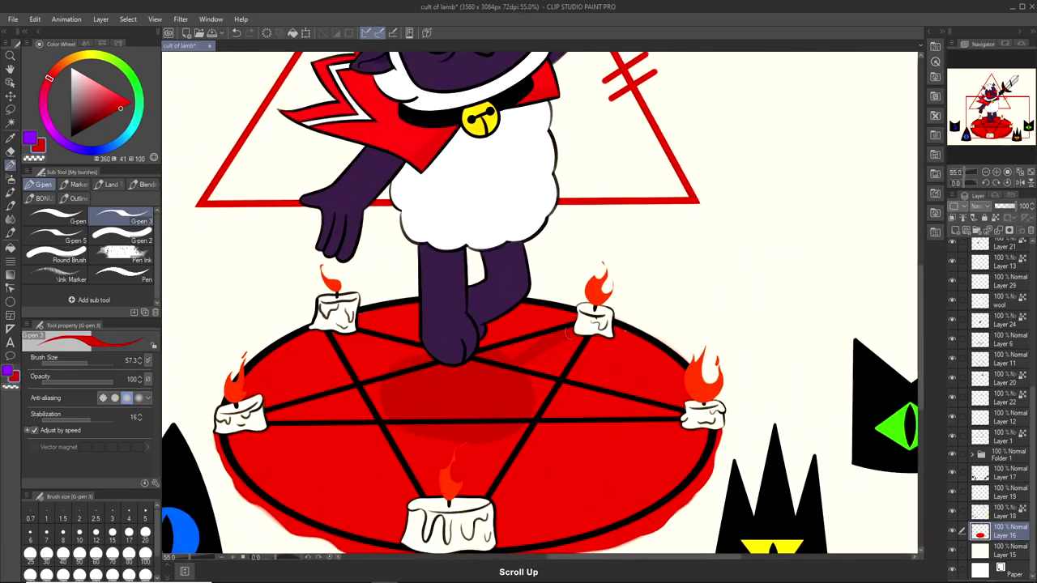
mouse_move(569, 333)
left_mouse_down()
mouse_move(515, 372)
mouse_move(530, 353)
left_mouse_up()
scroll(521, 389, "down", 5)
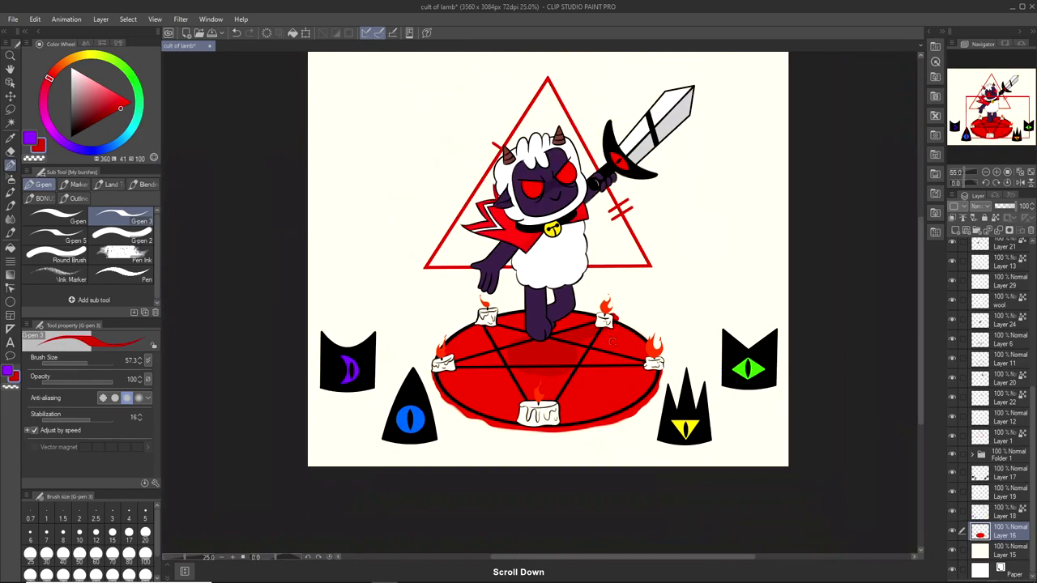
scroll(521, 389, "up", 4)
key("ctrl+z")
scroll(501, 388, "up", 2)
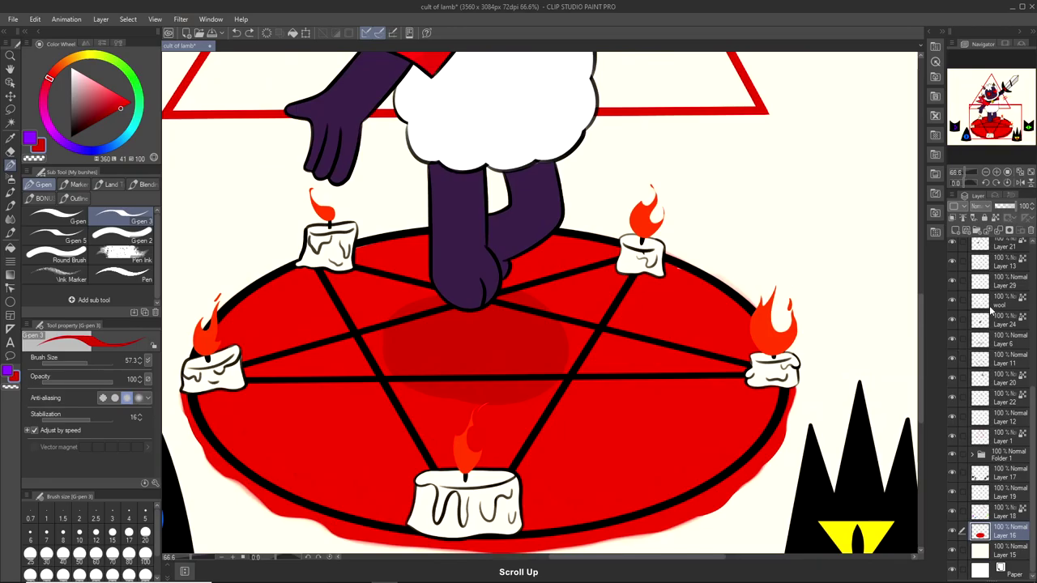
Lock Layer 16's transparent pixels, extend the dark red shadow past the back-right candle to the circle's edge, and unlock the layer.
left_click_drag(614, 270, 552, 310)
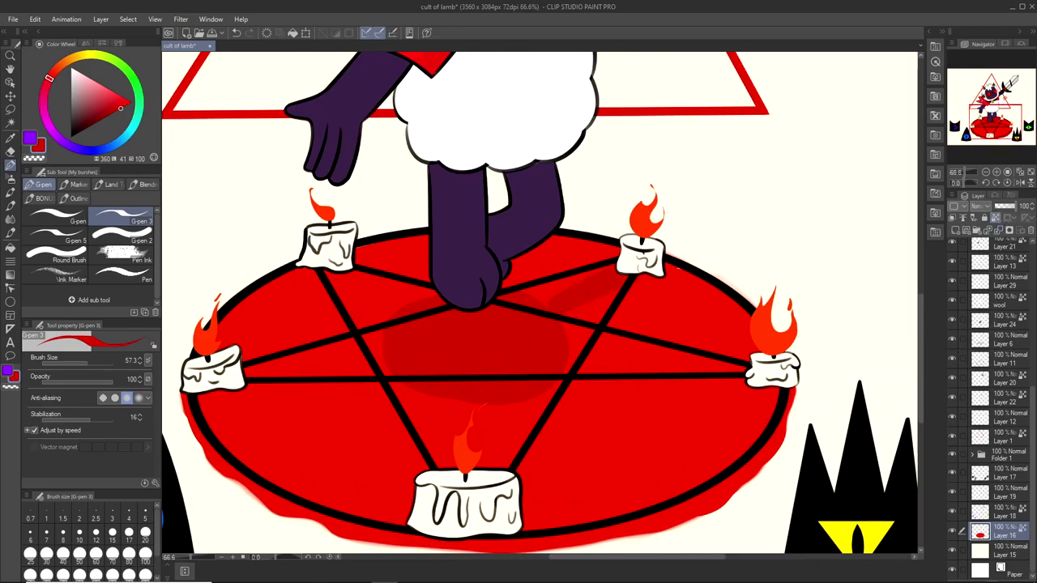
scroll(582, 297, "down", 5)
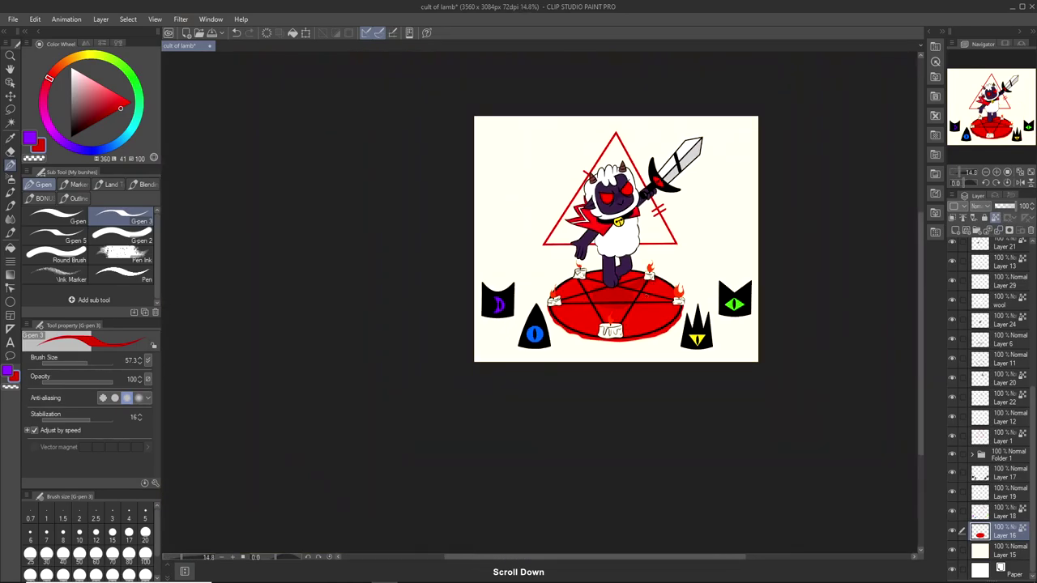
scroll(649, 284, "up", 4)
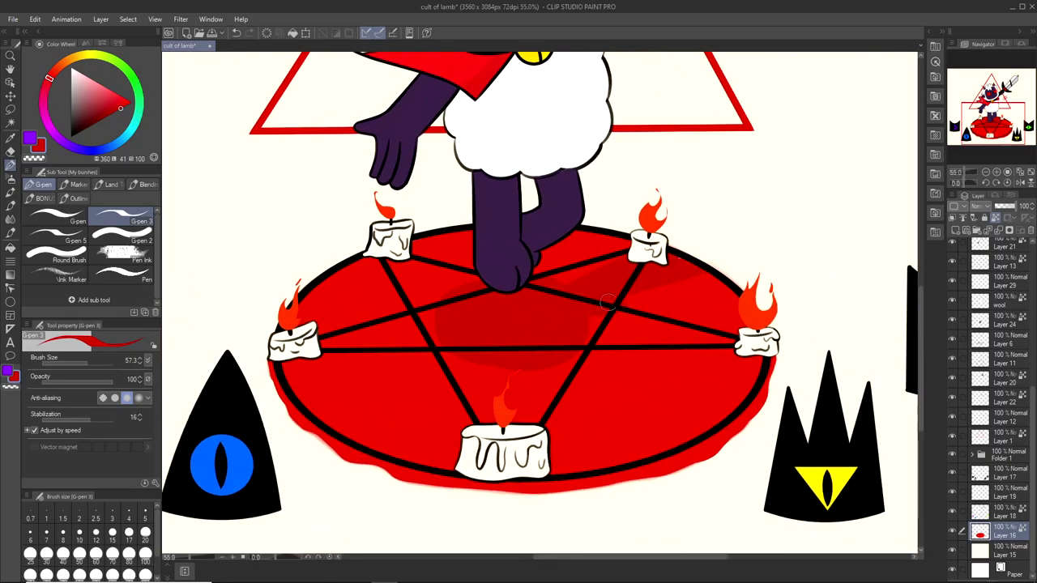
scroll(603, 302, "down", 3)
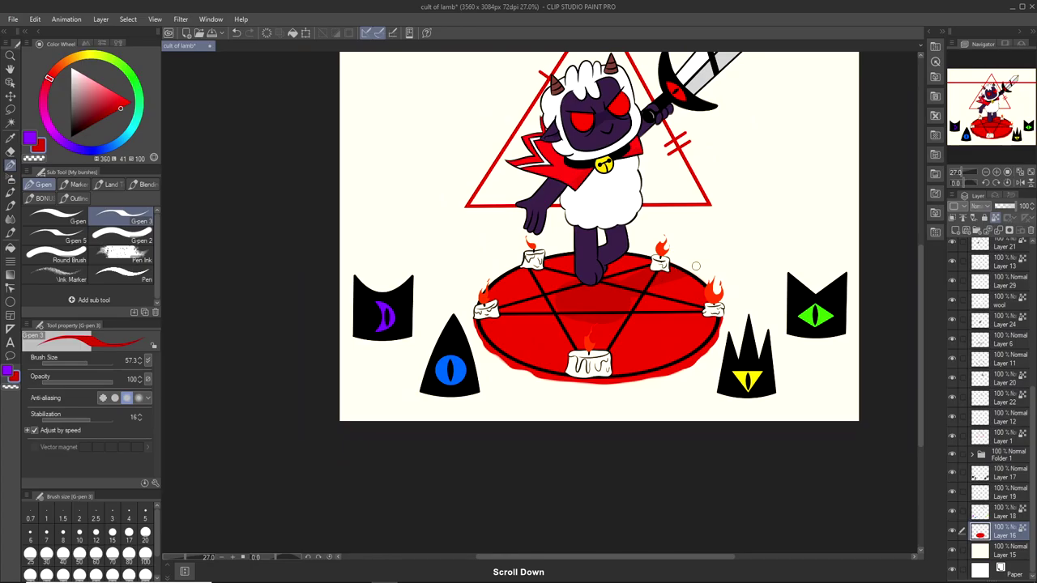
scroll(696, 265, "down", 2)
scroll(696, 265, "up", 2)
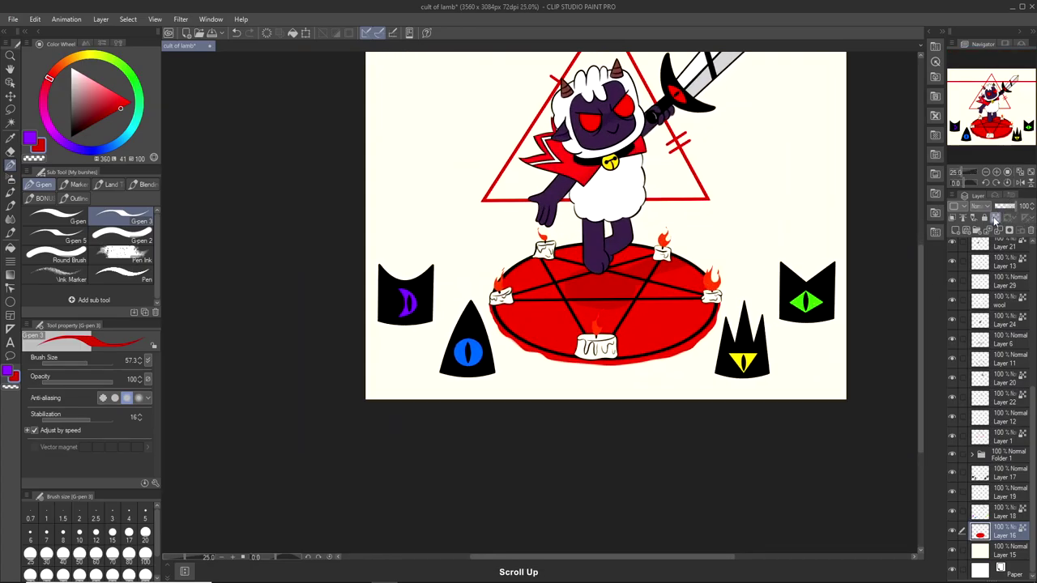
scroll(675, 245, "up", 4)
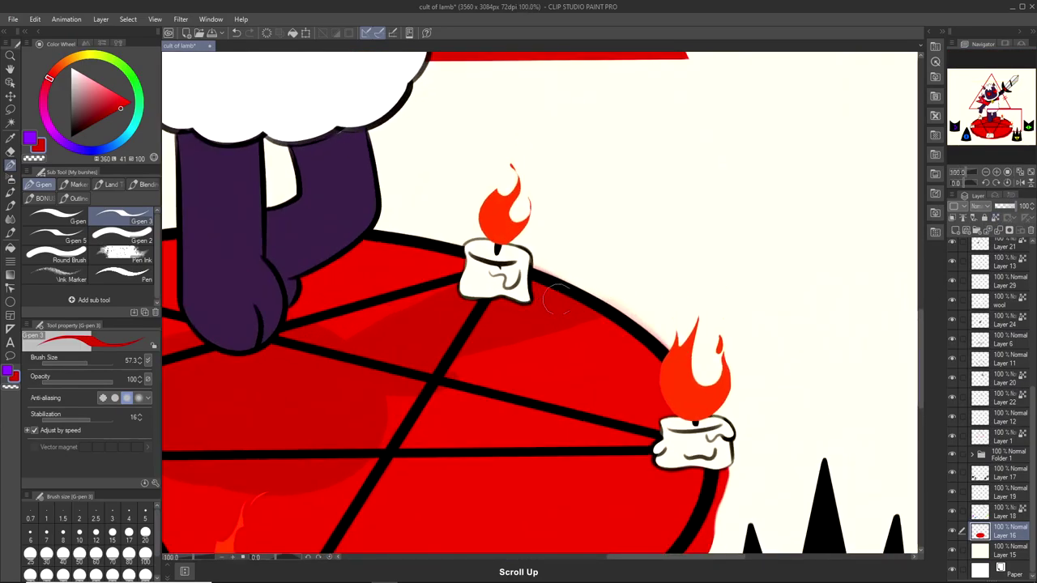
scroll(531, 349, "down", 4)
scroll(527, 350, "up", 3)
scroll(526, 350, "up", 1)
scroll(527, 350, "down", 3)
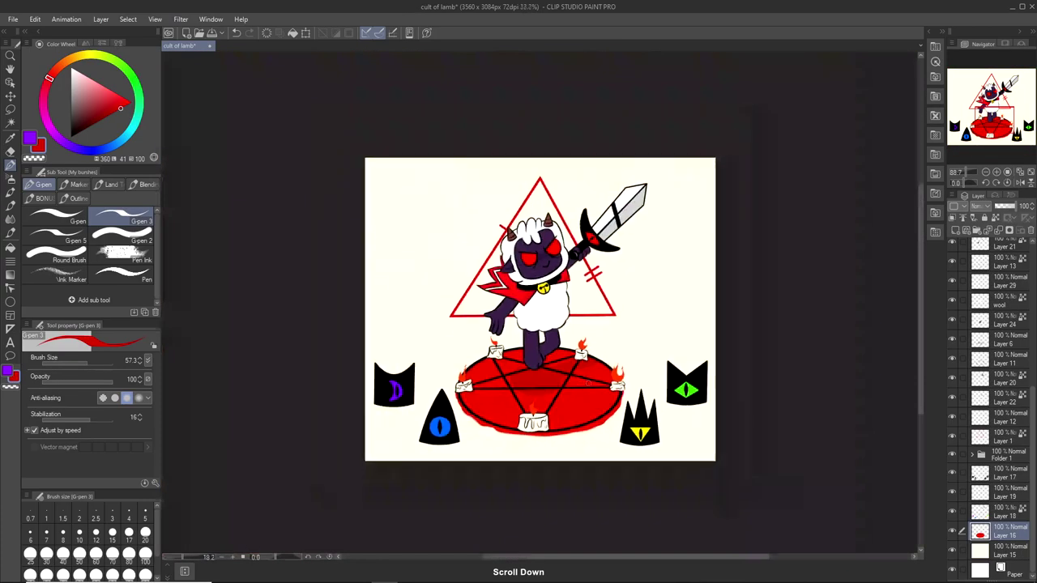
Try reshaping the lower-left edge of the oval shadow with a dark red G-pen 3 stroke, and undo it.
scroll(548, 371, "up", 2)
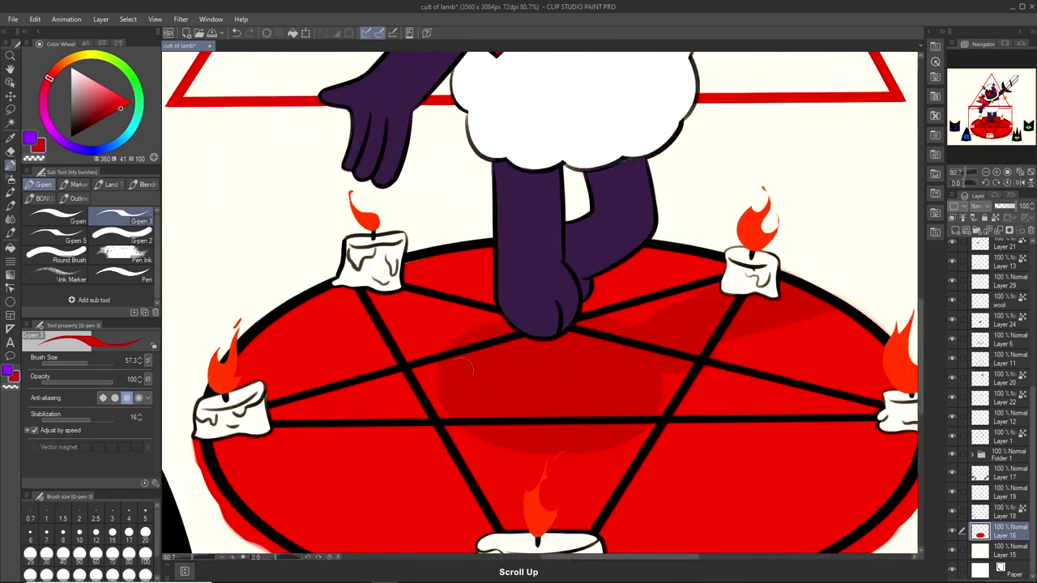
left_click_drag(460, 434, 541, 451)
key("ctrl+z")
scroll(613, 426, "up", 1)
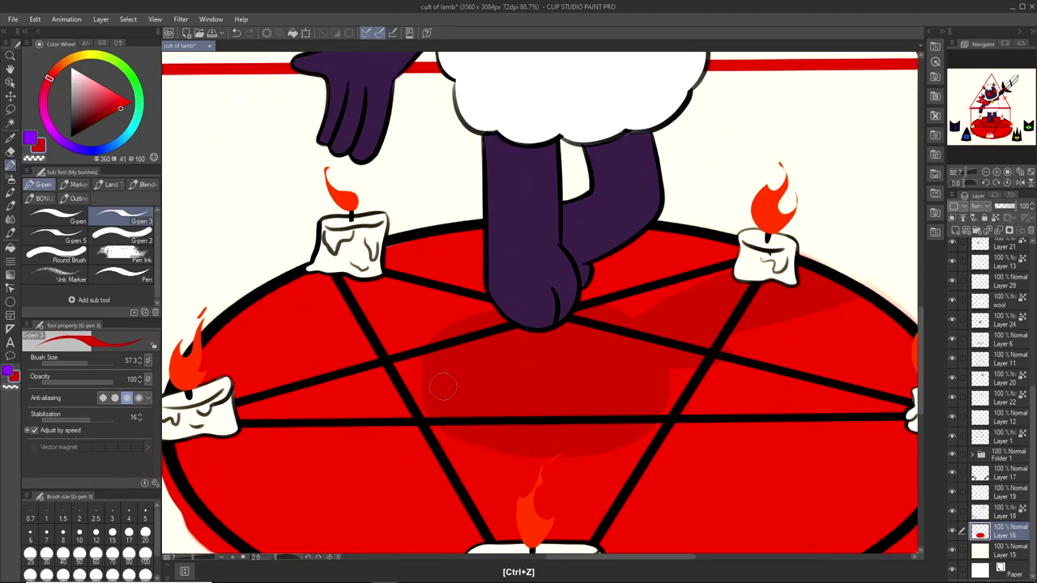
scroll(489, 397, "down", 5)
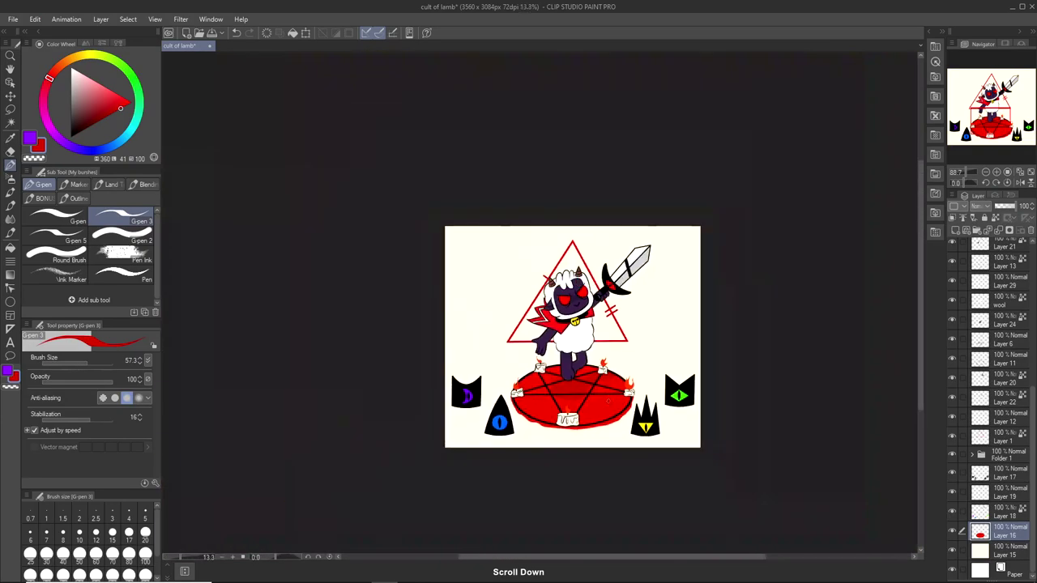
Undo the dark red strokes that extend the oval shadow toward the back-right candle.
scroll(584, 413, "up", 4)
scroll(585, 413, "down", 4)
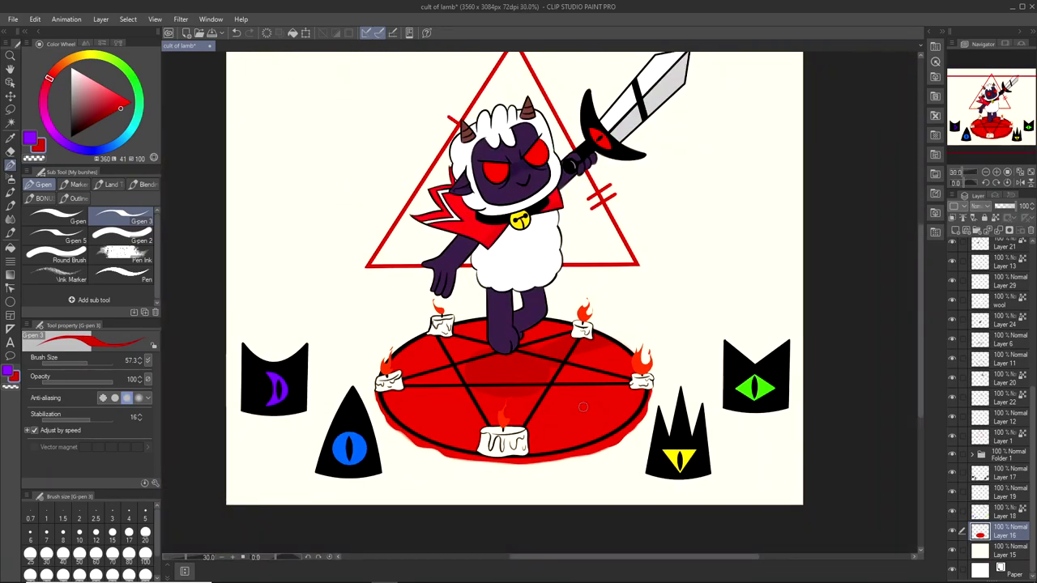
scroll(580, 414, "up", 4)
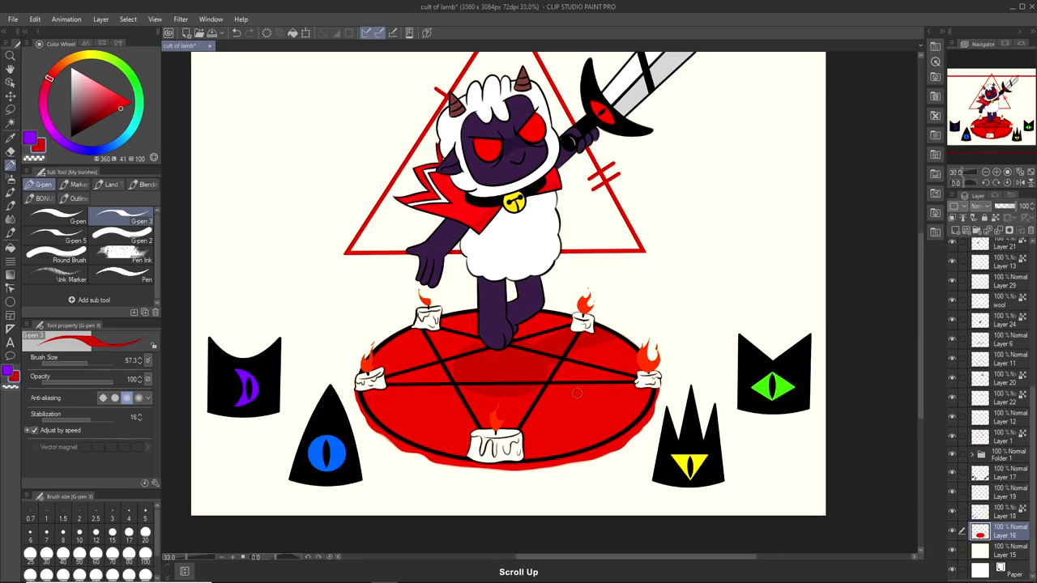
key("ctrl+z")
key("ctrl+z")
key("ctrl+z")
scroll(594, 393, "down", 2)
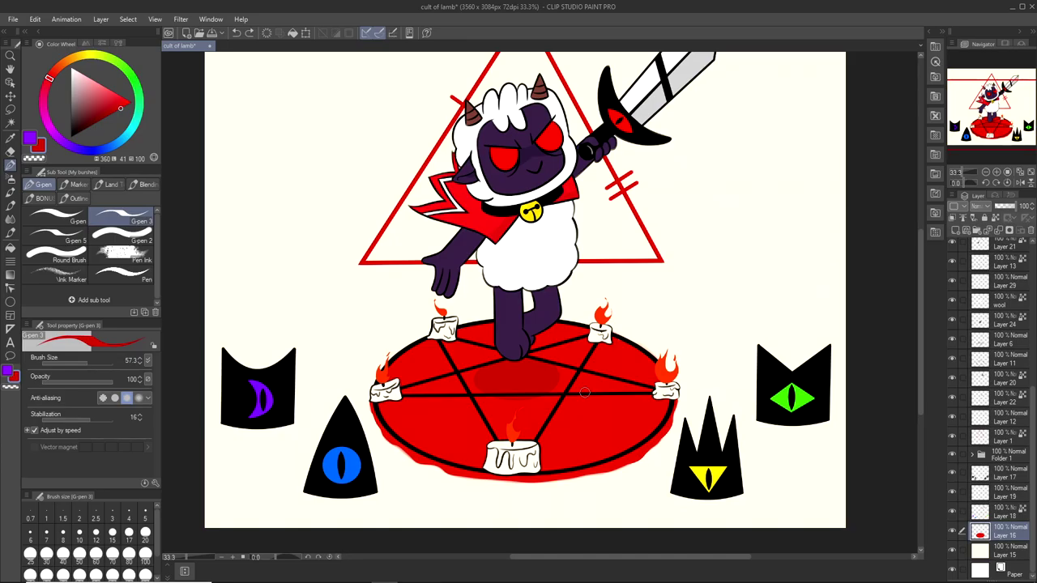
scroll(585, 392, "down", 2)
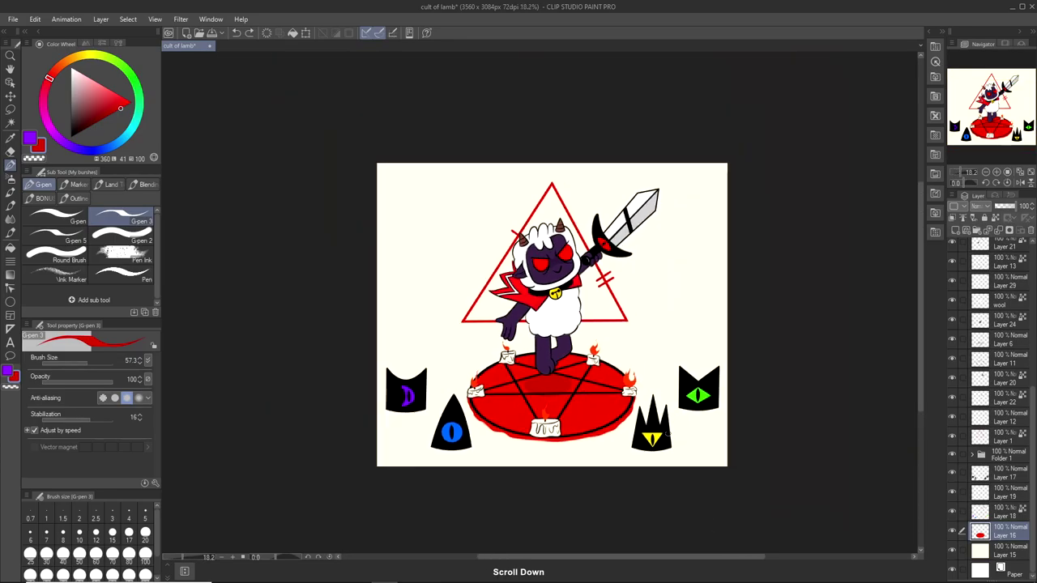
scroll(642, 418, "up", 3)
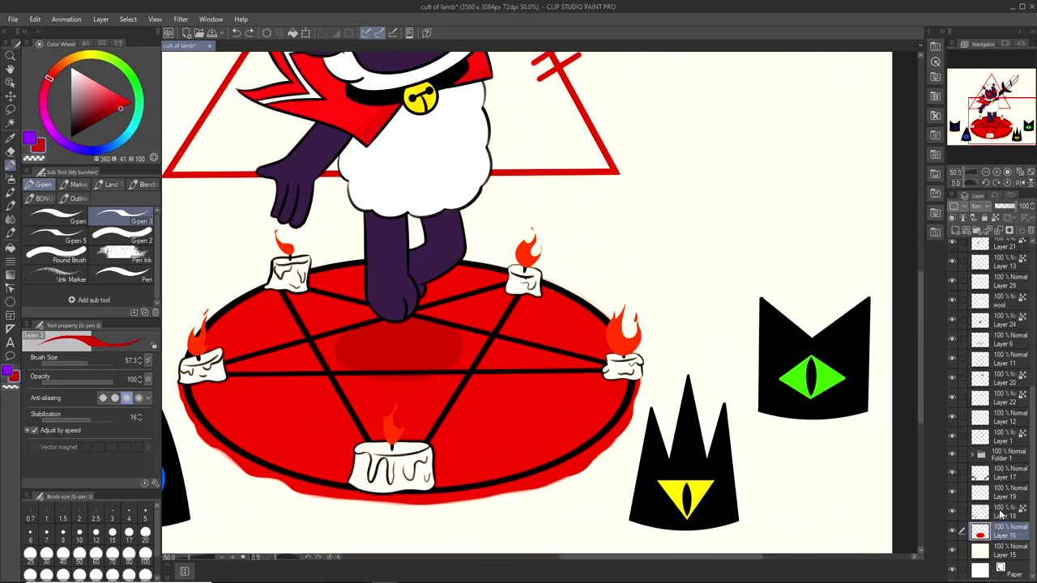
Lock Layer 16's transparent pixels and fill the ritual circle with a brighter red, covering the old shadow.
left_click(996, 219)
left_click_drag(126, 104, 140, 96)
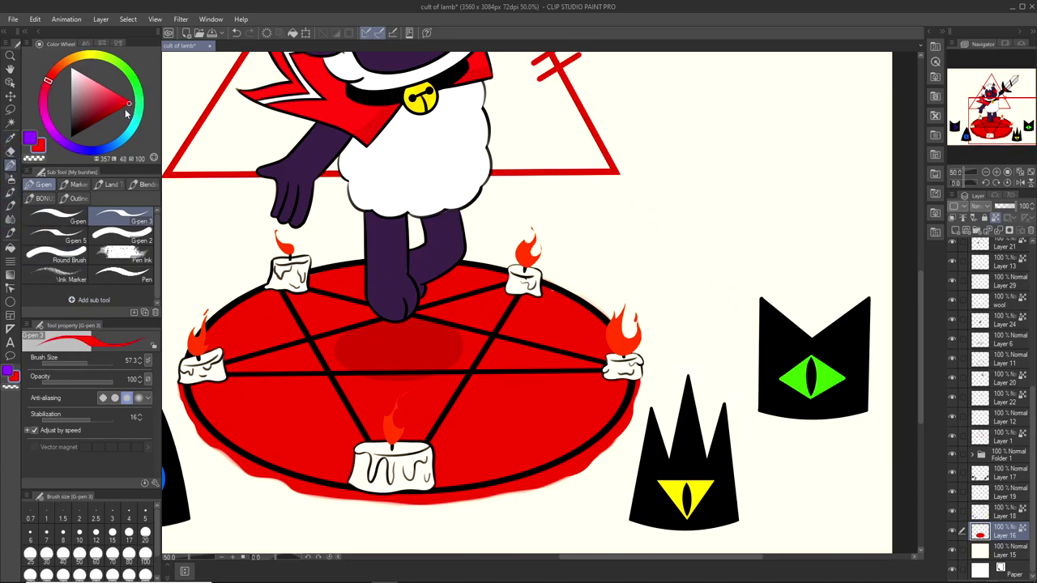
left_click(11, 247)
left_click(322, 435)
scroll(398, 417, "down", 5)
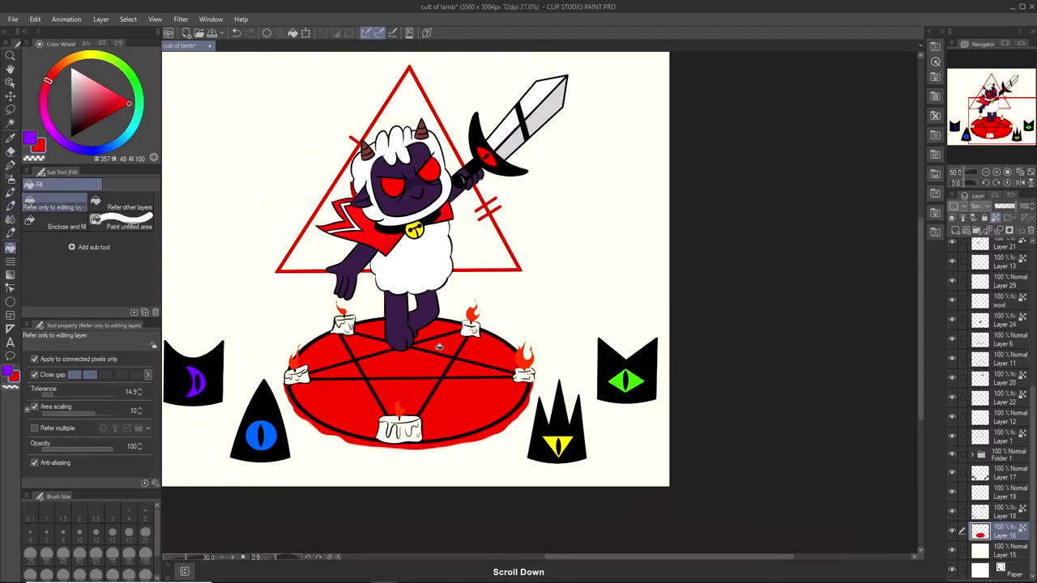
Choose a darker red and paint a small oval shadow beneath the lamb's foot with G-pen 3.
scroll(440, 371, "up", 5)
left_click_drag(128, 98, 120, 108)
left_click(11, 161)
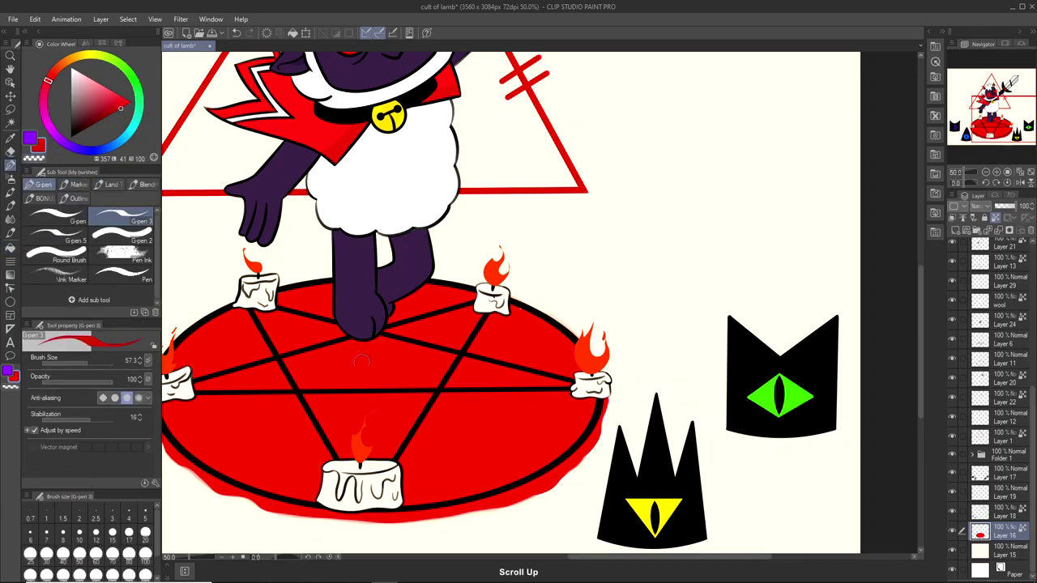
scroll(363, 357, "up", 4)
mouse_move(349, 332)
left_mouse_down()
mouse_move(280, 403)
mouse_move(550, 378)
mouse_move(340, 316)
mouse_move(446, 411)
mouse_move(383, 316)
mouse_move(493, 366)
mouse_move(291, 373)
left_mouse_up()
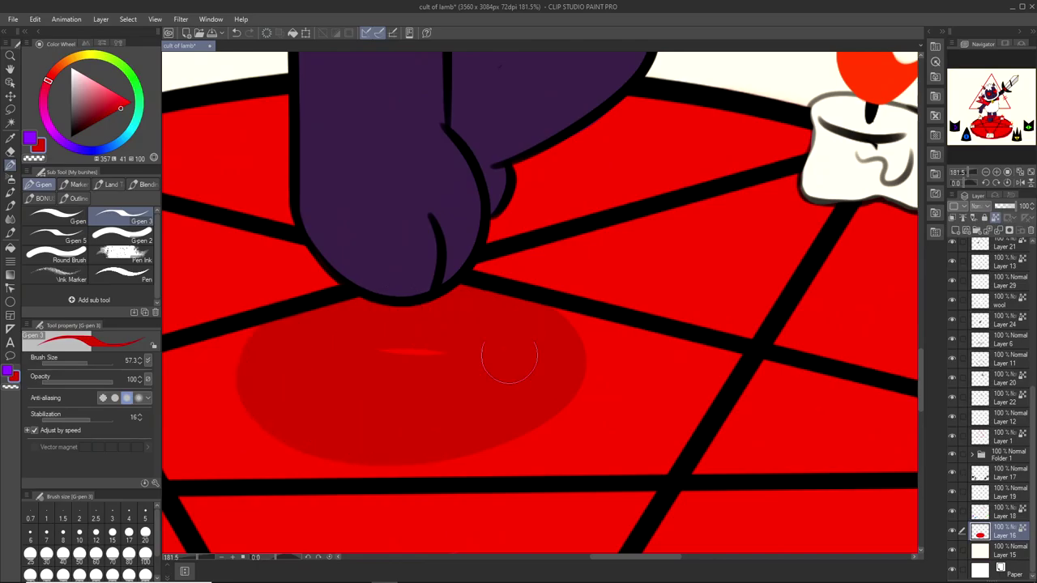
mouse_move(510, 355)
left_mouse_down()
mouse_move(266, 400)
mouse_move(442, 325)
mouse_move(377, 427)
mouse_move(314, 361)
mouse_move(447, 347)
mouse_move(451, 389)
left_mouse_up()
scroll(491, 332, "down", 4)
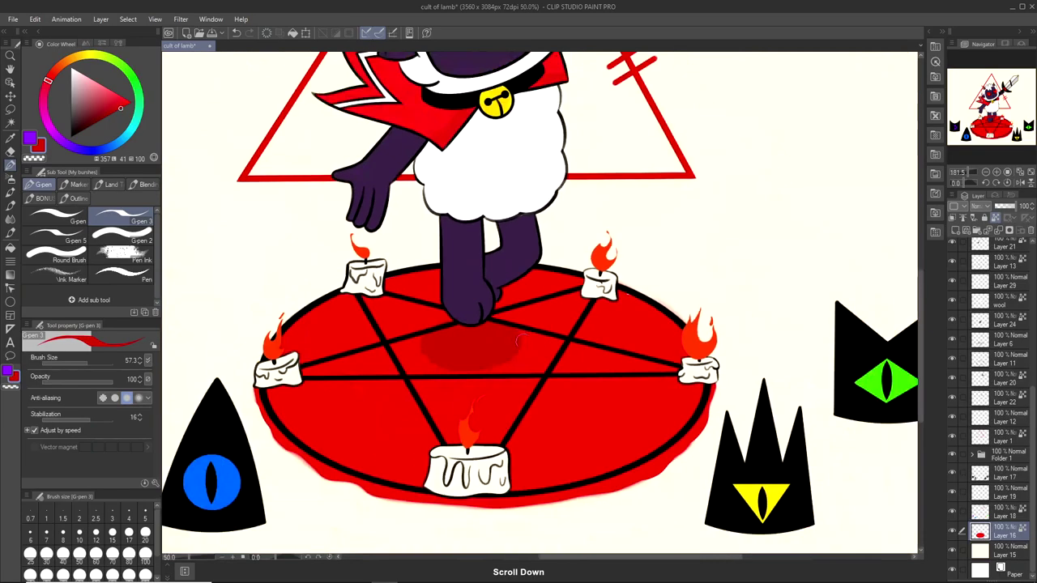
scroll(520, 342, "down", 1)
scroll(452, 317, "up", 4)
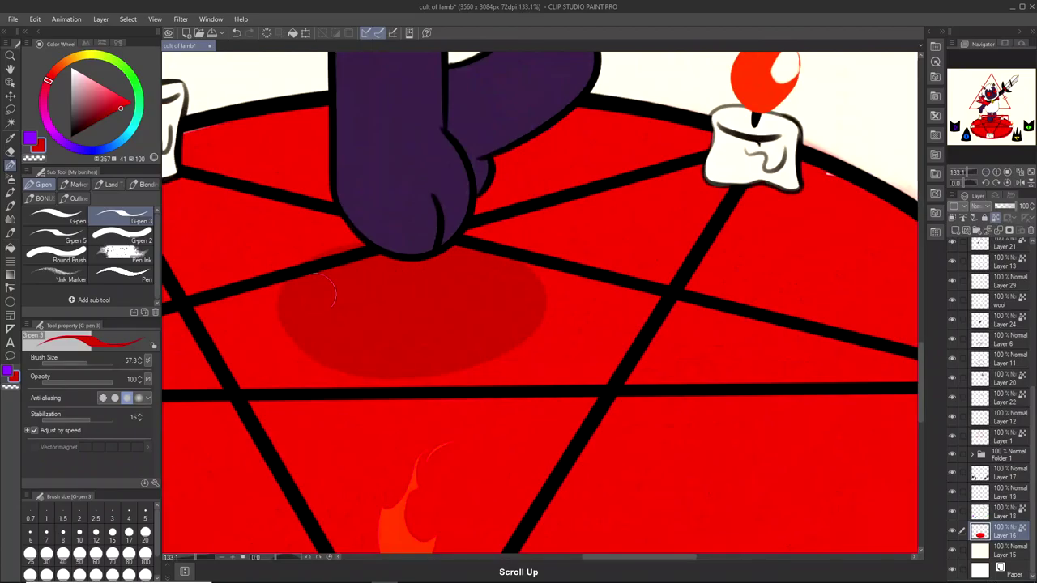
Try enlarging the oval shadow sideways and down to the pentagram's horizontal line, and undo the strokes.
mouse_move(363, 269)
left_mouse_down()
mouse_move(477, 358)
mouse_move(324, 289)
mouse_move(509, 327)
mouse_move(304, 315)
mouse_move(503, 306)
mouse_move(312, 343)
mouse_move(438, 268)
mouse_move(406, 375)
left_mouse_up()
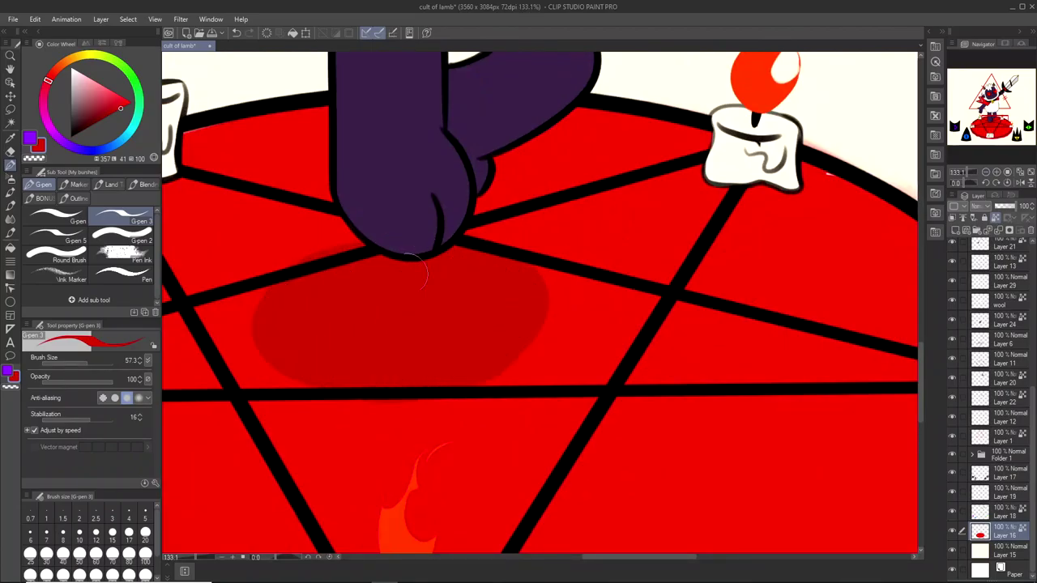
scroll(495, 332, "down", 3)
scroll(534, 353, "up", 1)
scroll(533, 353, "up", 3)
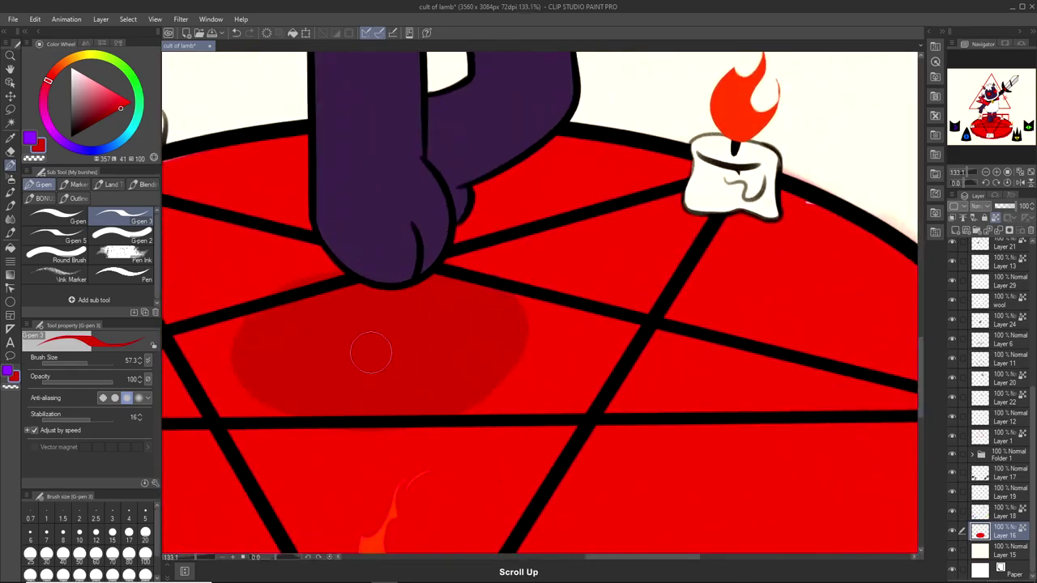
mouse_move(483, 308)
left_mouse_down()
mouse_move(461, 402)
mouse_move(405, 330)
mouse_move(524, 330)
left_mouse_up()
scroll(444, 375, "down", 3)
scroll(447, 367, "up", 1)
scroll(446, 367, "up", 2)
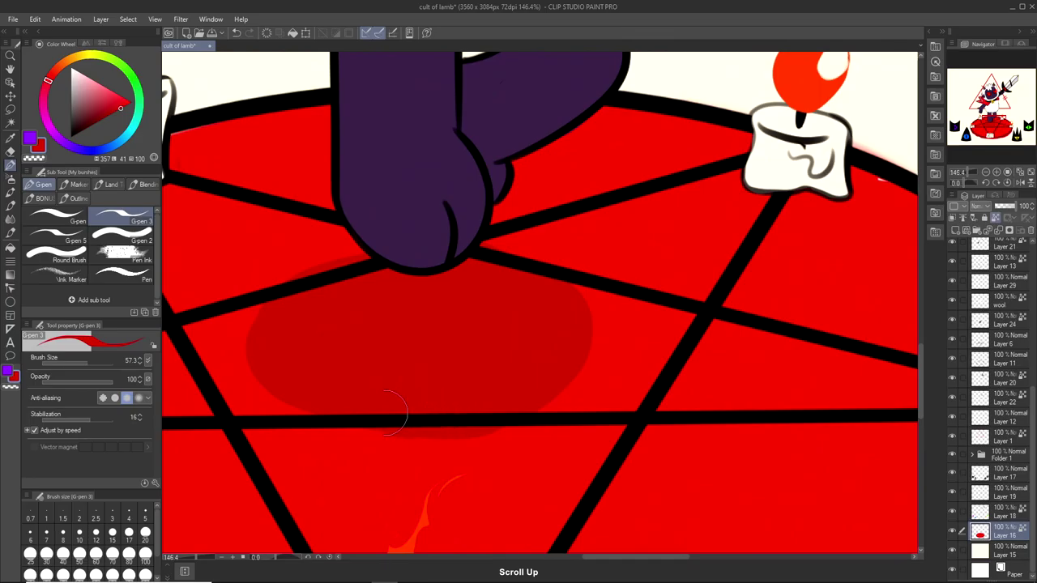
scroll(447, 354, "down", 3)
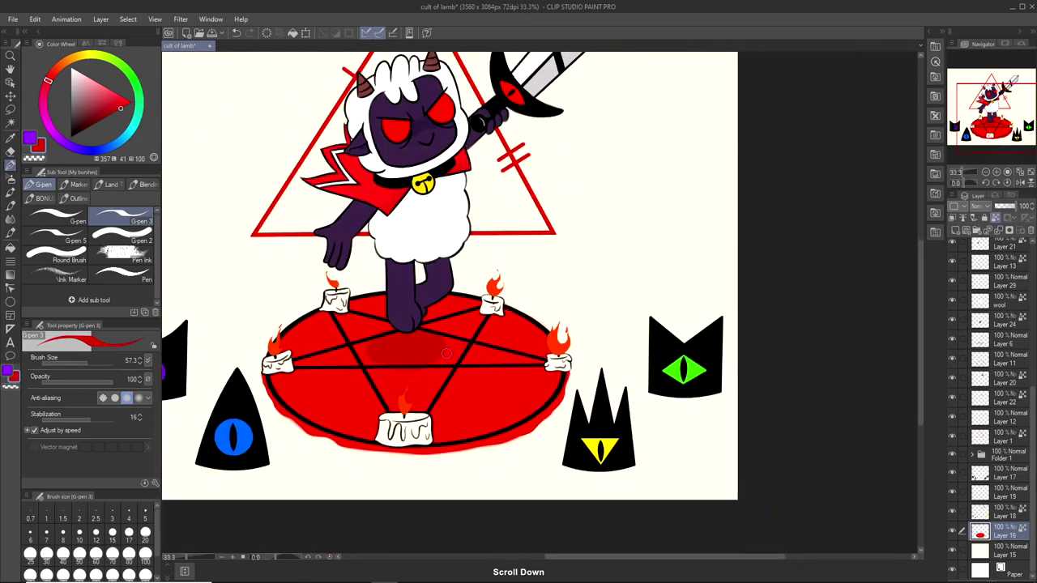
scroll(447, 349, "up", 3)
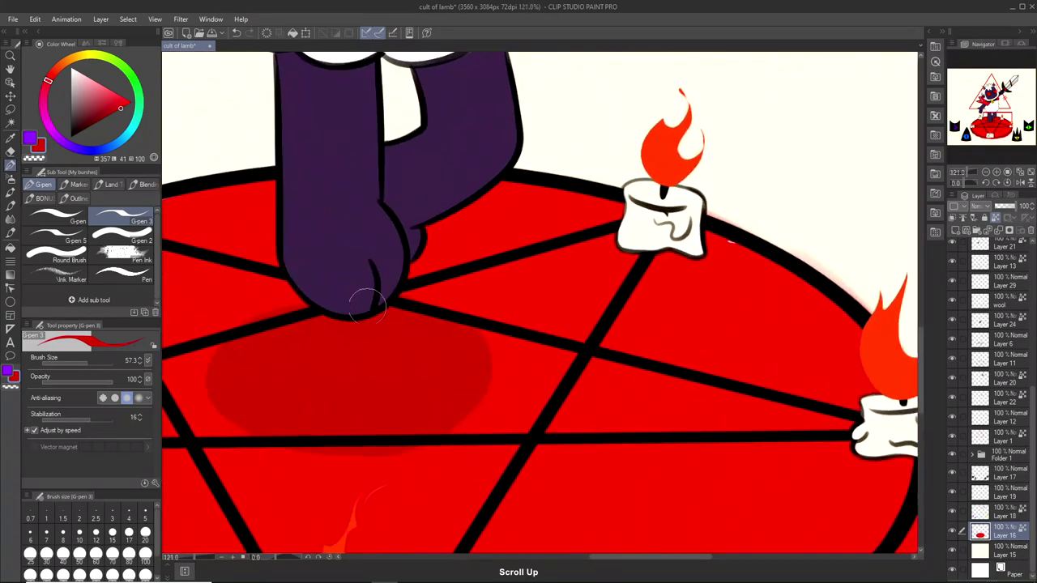
key("ctrl+z")
Repaint the dark red shadow as a compact oval directly beneath the lamb's foot, above the pentagram's horizontal line.
mouse_move(386, 329)
left_mouse_down()
mouse_move(431, 374)
mouse_move(275, 346)
mouse_move(425, 347)
mouse_move(356, 374)
mouse_move(312, 363)
mouse_move(423, 324)
mouse_move(342, 397)
mouse_move(335, 322)
mouse_move(437, 367)
left_mouse_up()
left_click_drag(359, 324, 360, 351)
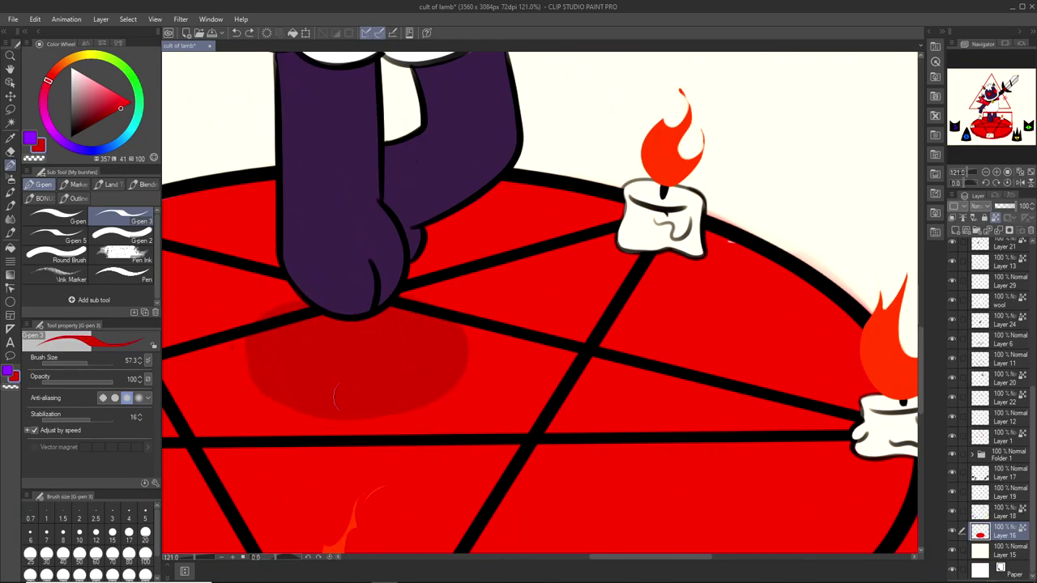
scroll(315, 395, "down", 10)
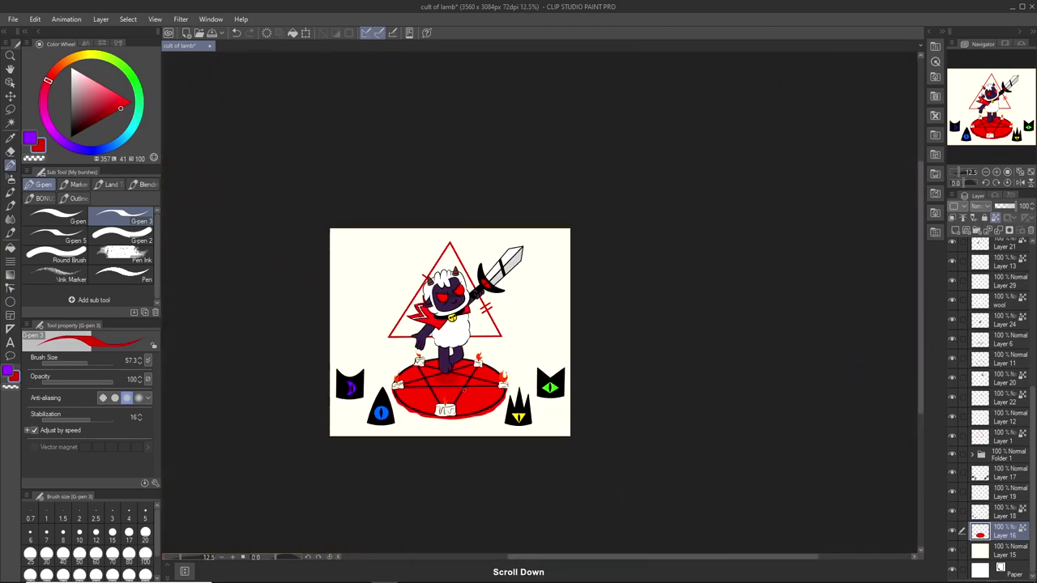
scroll(461, 393, "up", 10)
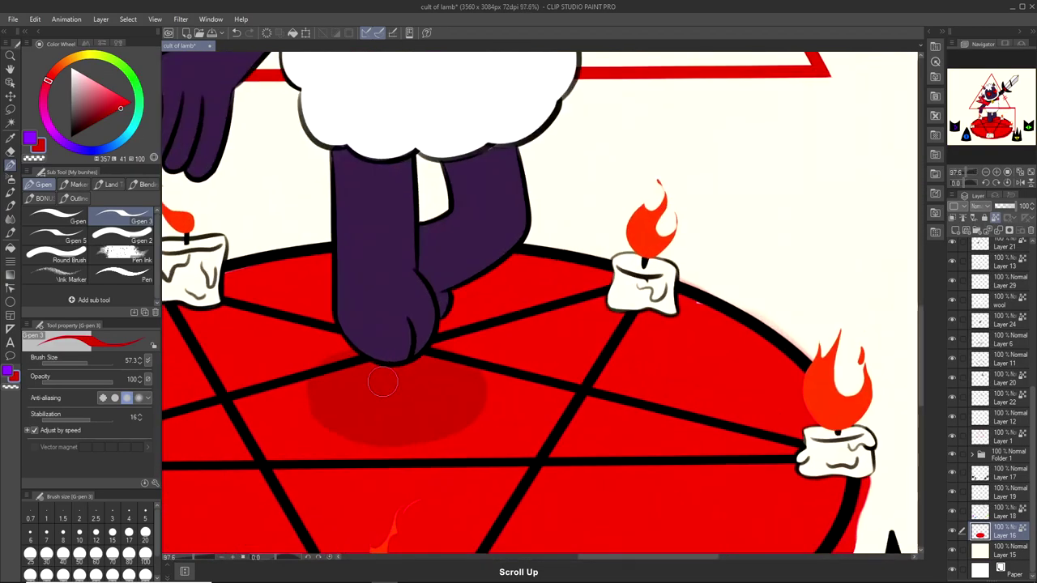
scroll(332, 377, "down", 6)
scroll(333, 373, "up", 7)
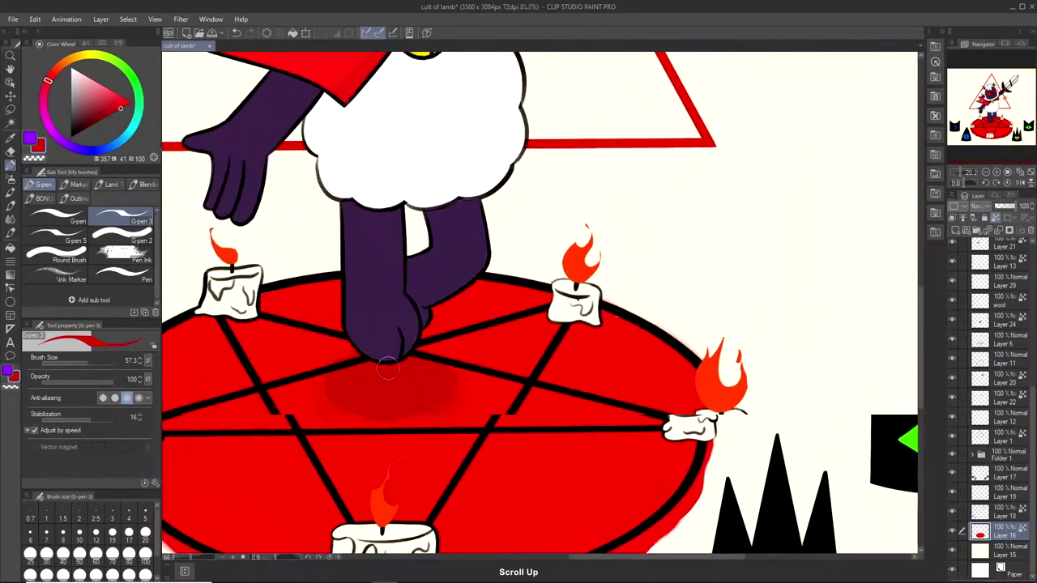
Try extending the compact oval shadow's lower-left edge with dark red, and undo the last stroke.
left_click_drag(312, 391, 359, 436)
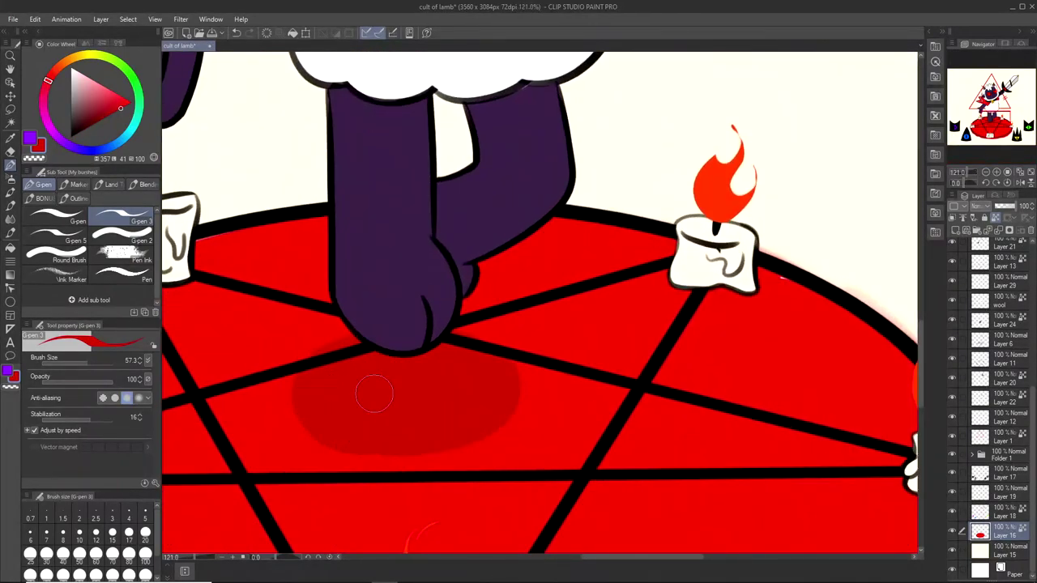
scroll(376, 387, "down", 6)
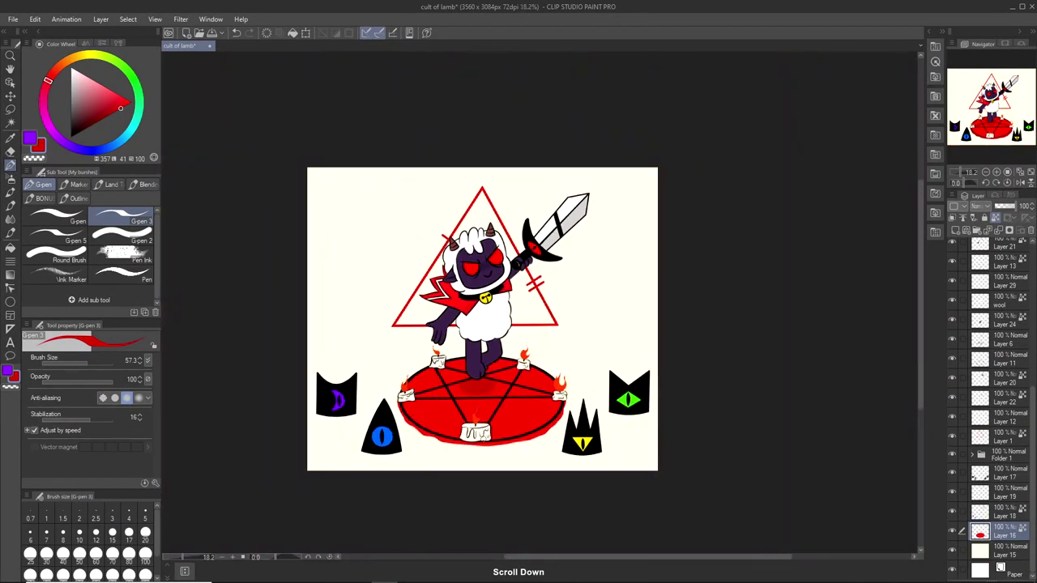
scroll(499, 379, "up", 1)
scroll(499, 379, "up", 5)
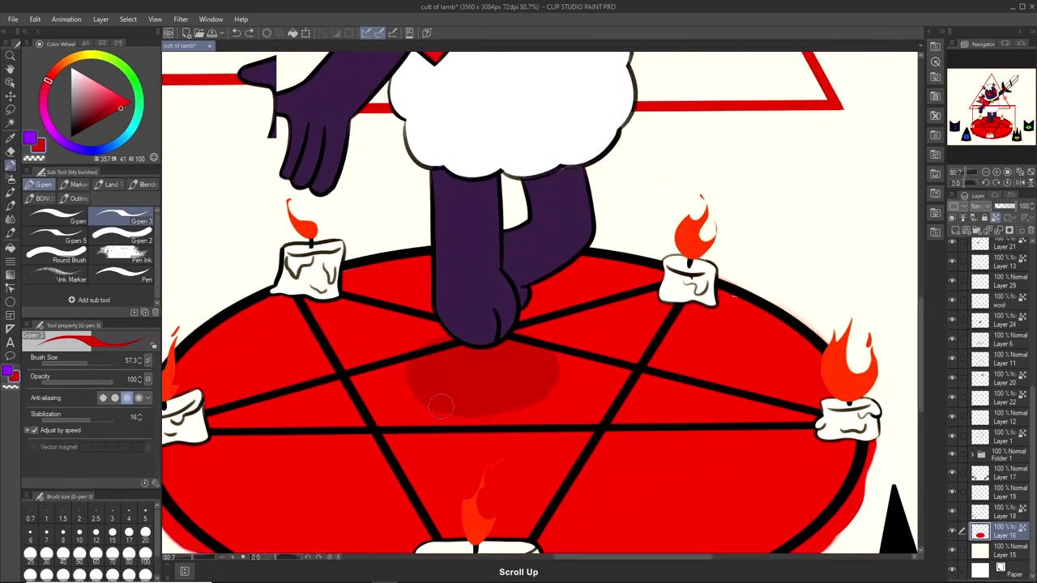
scroll(574, 338, "up", 2)
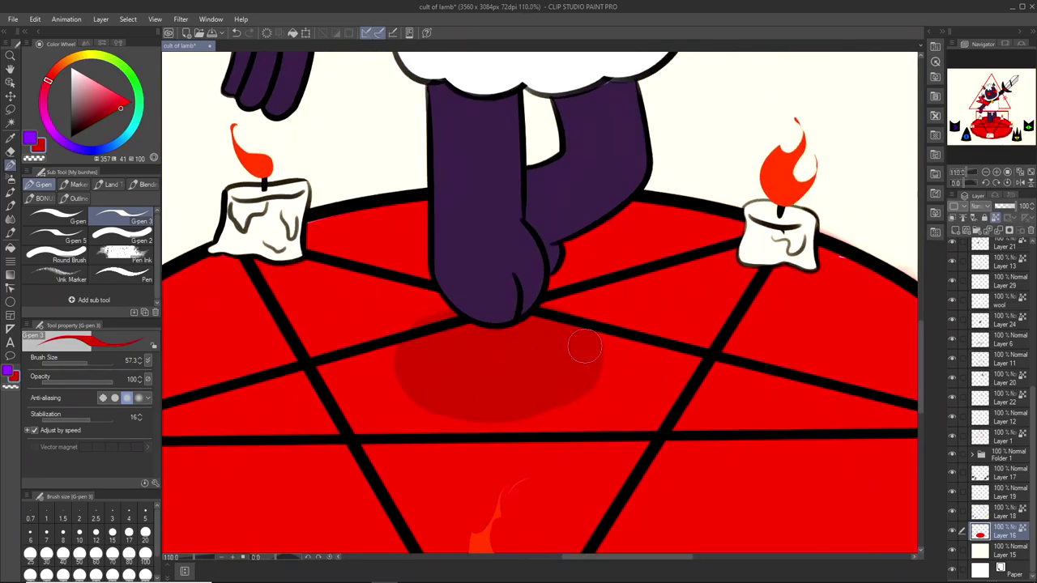
key("ctrl+z")
scroll(470, 399, "down", 7)
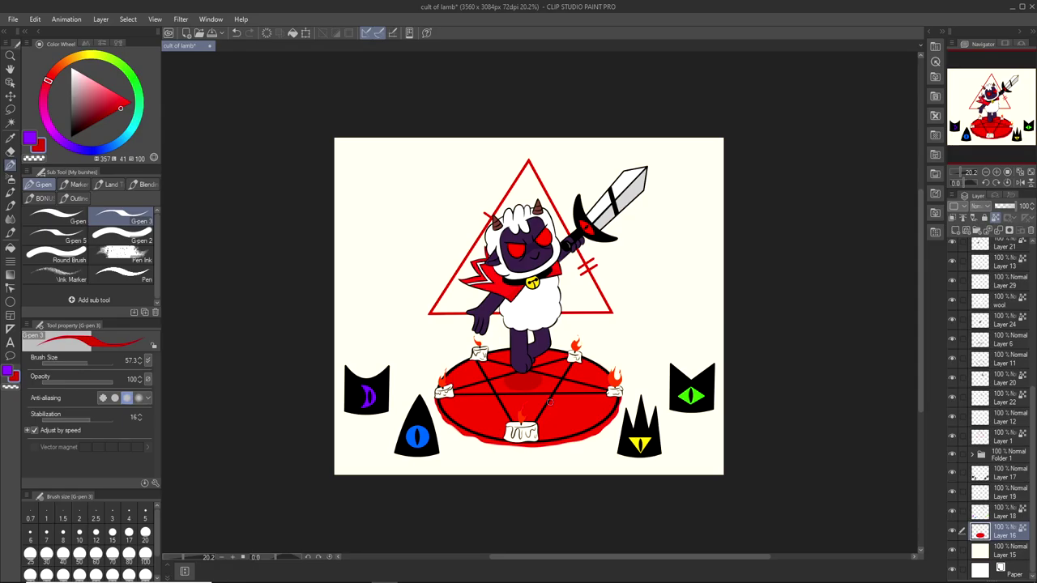
Check what Layer 20 and Layer 24 contain by hiding and showing each one, leaving Layer 24 selected.
scroll(549, 402, "up", 6)
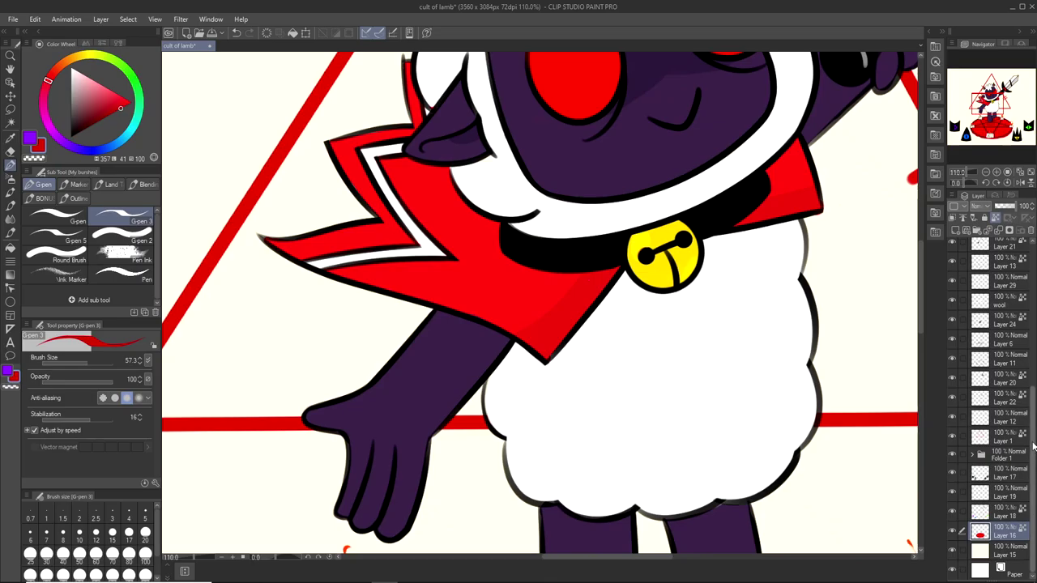
scroll(993, 437, "up", 5)
left_click(960, 483)
left_click(952, 483)
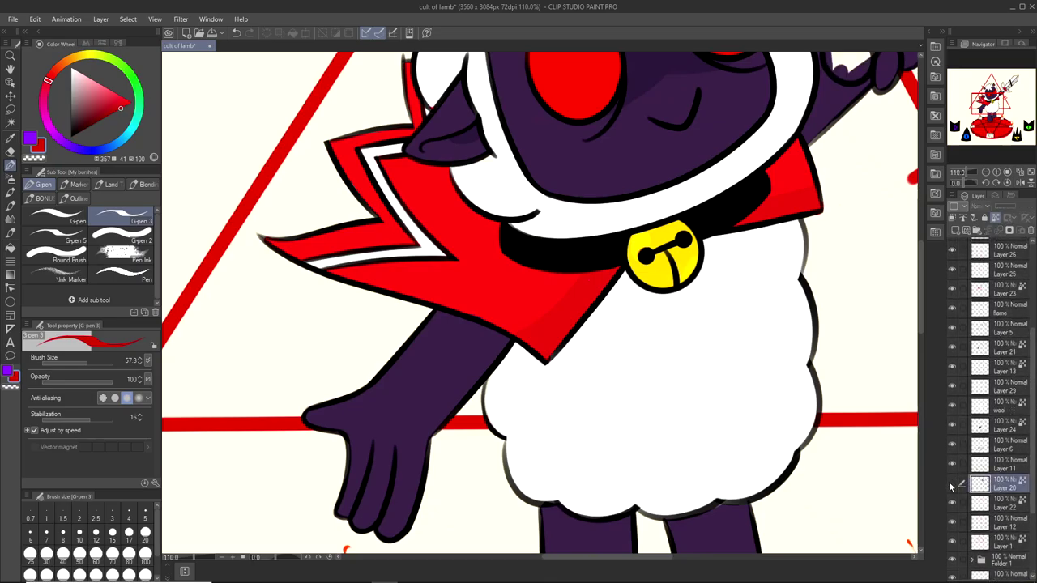
left_click(953, 484)
scroll(1012, 413, "up", 1)
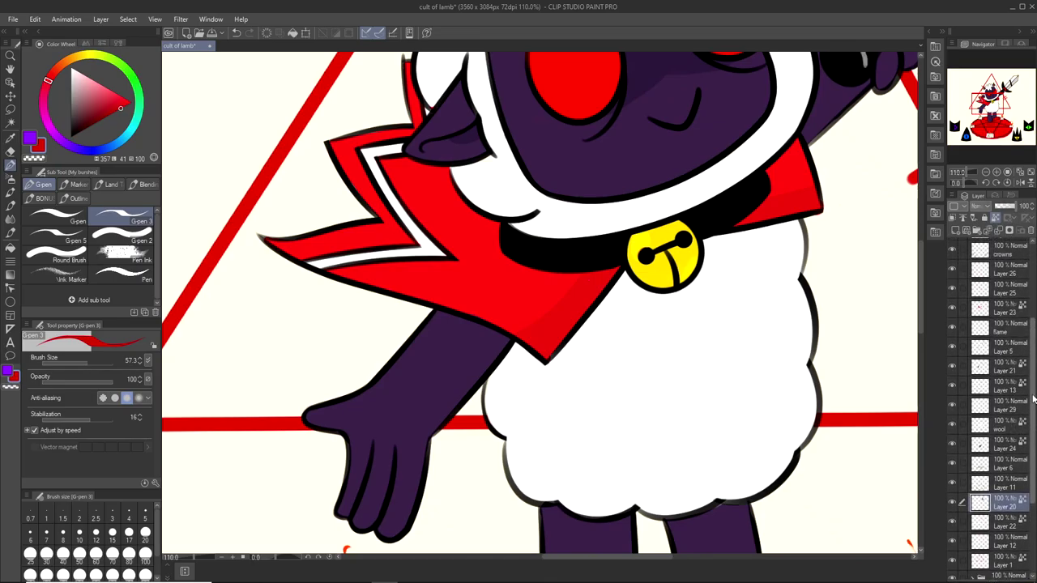
left_click(960, 448)
left_click(951, 449)
left_click(951, 449)
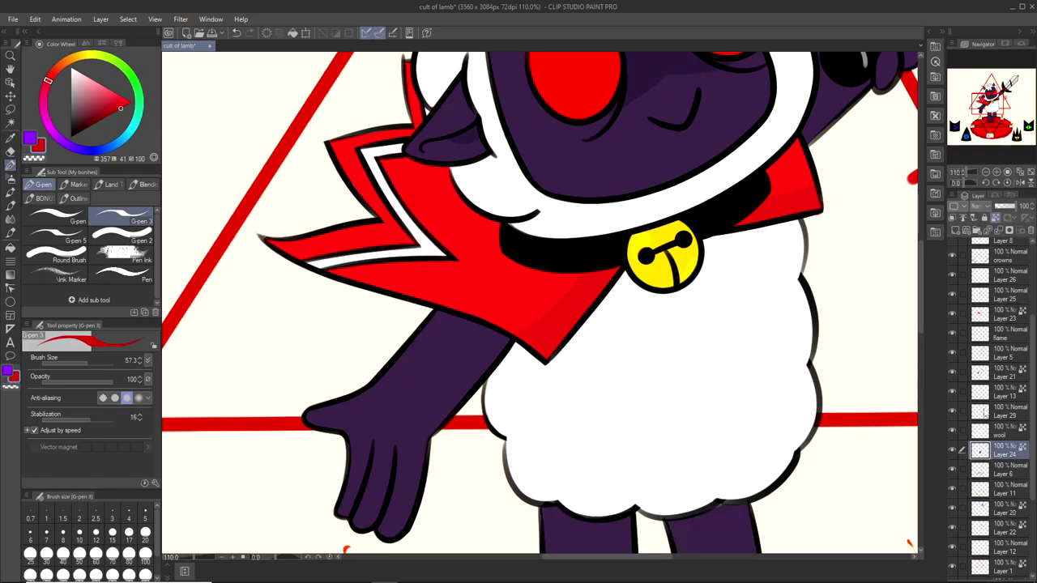
left_click_drag(1034, 389, 1034, 382)
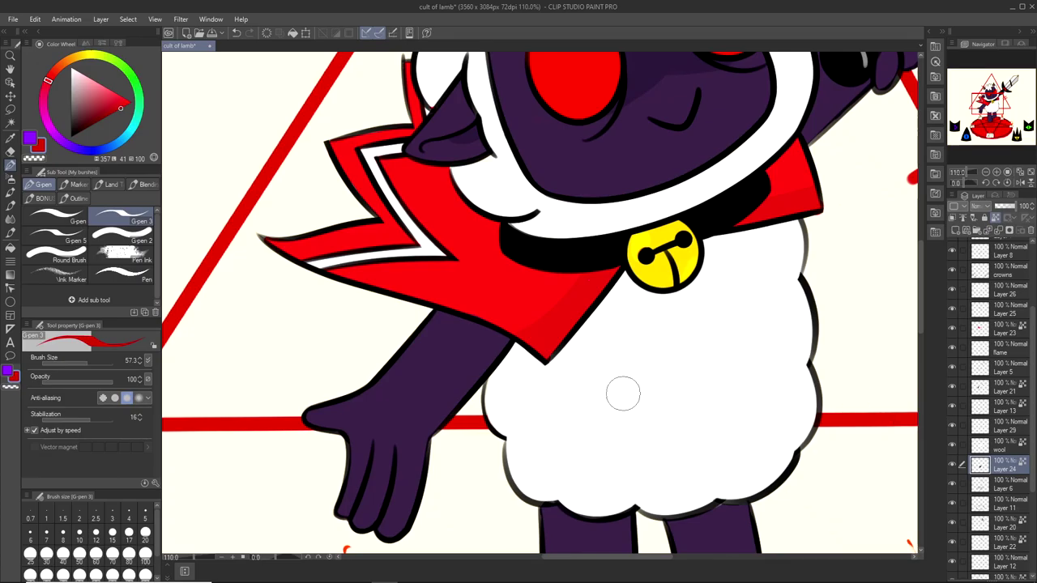
Sample the dark purple of the lamb's leg and choose a slightly darker shade of it for the G-pen 3 brush.
scroll(799, 440, "up", 4)
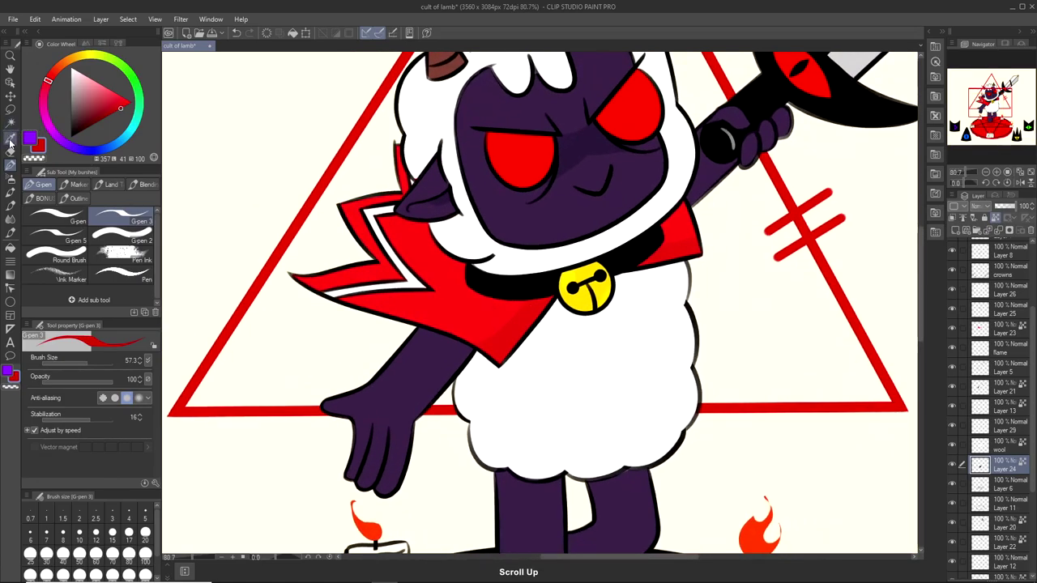
key("i")
left_click(525, 506)
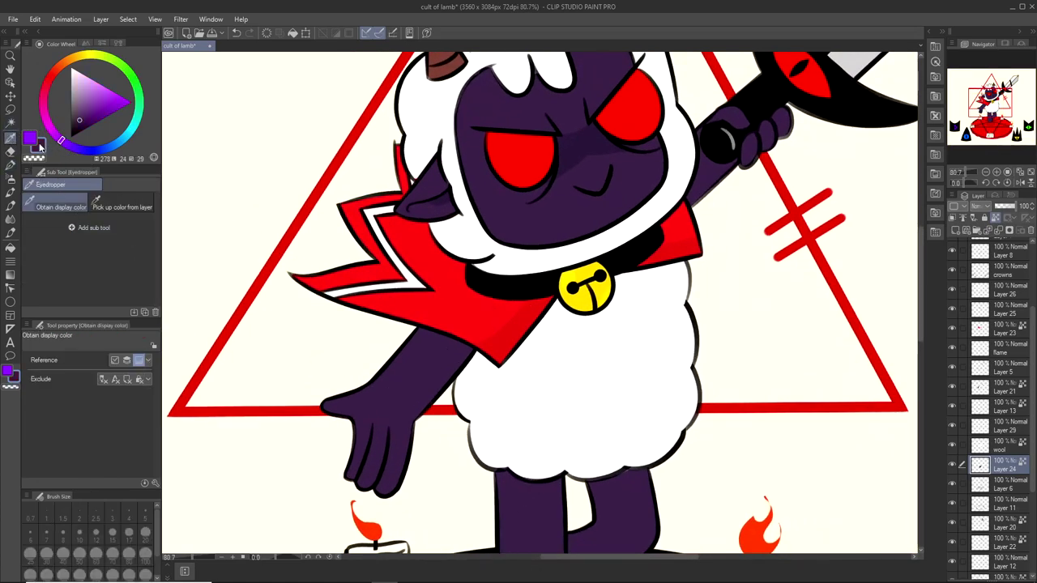
left_click(11, 152)
scroll(504, 484, "down", 4)
scroll(541, 512, "up", 10)
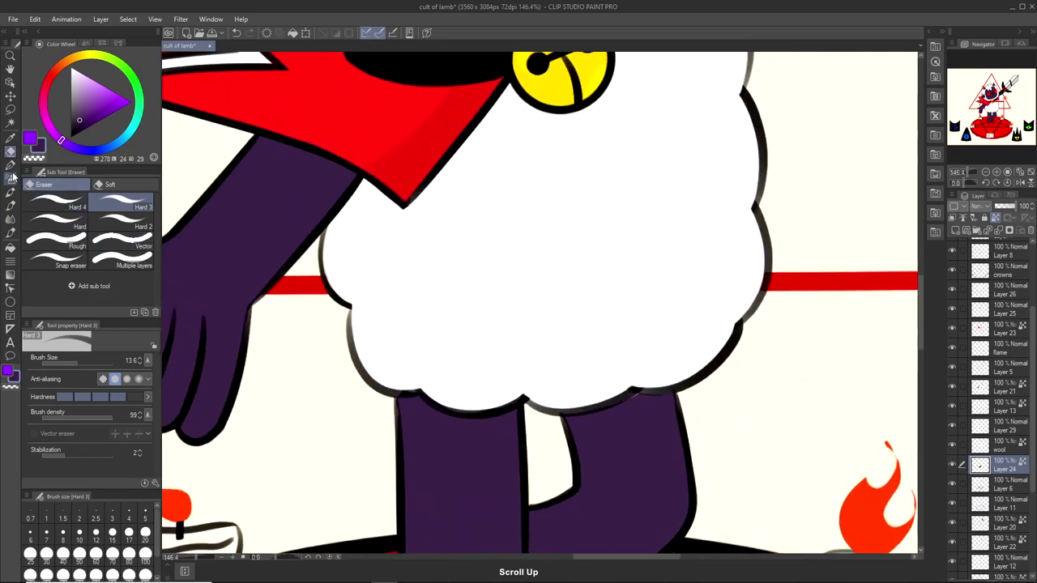
left_click(11, 166)
scroll(458, 389, "up", 2)
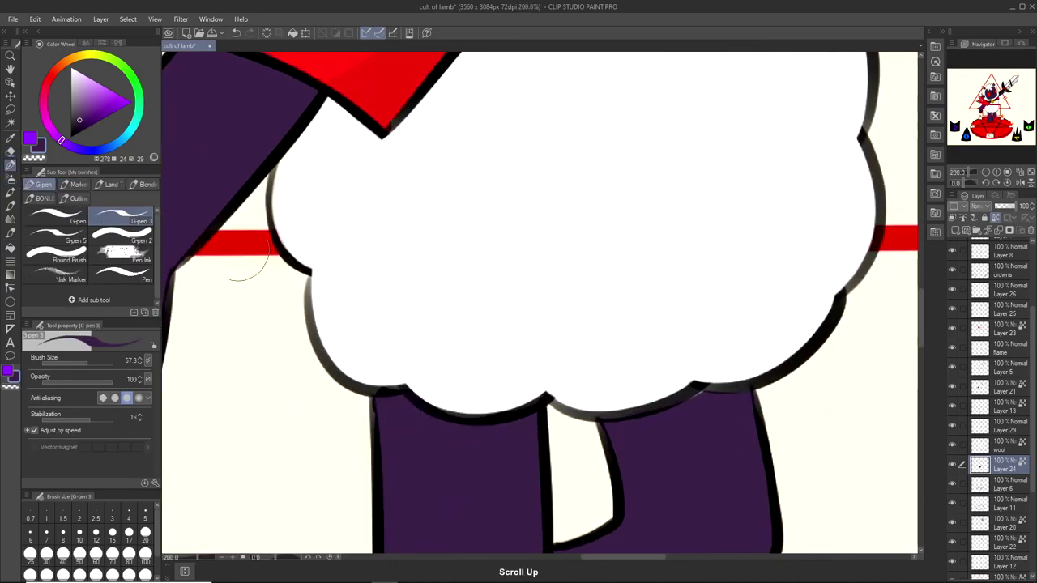
left_click(78, 123)
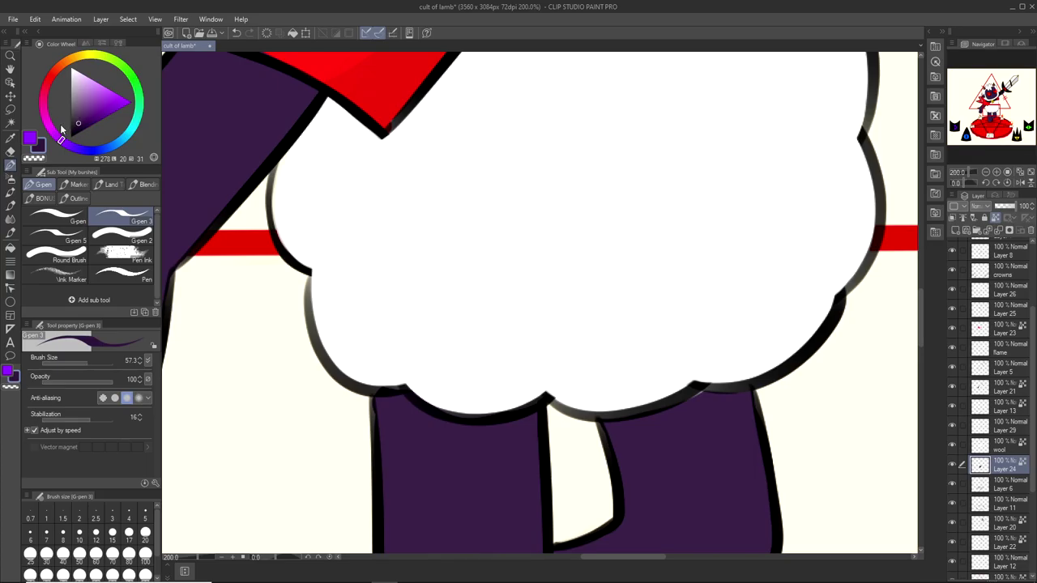
Paint a darker purple shadow across the tops of both legs, following the scalloped lower edge of the wool.
left_click_drag(450, 425, 514, 422)
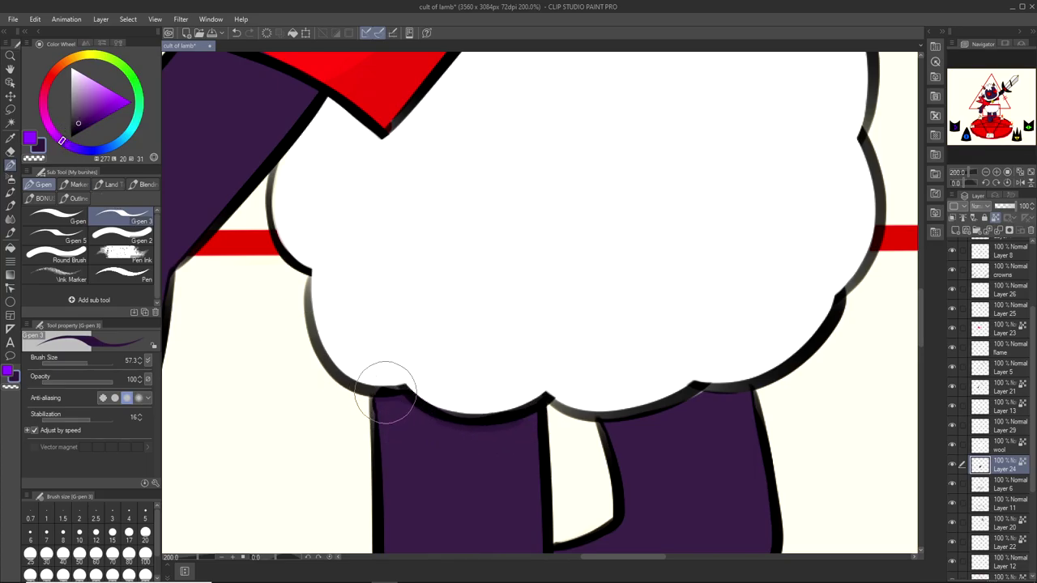
key("ctrl+z")
mouse_move(424, 398)
left_mouse_down()
mouse_move(487, 424)
mouse_move(527, 405)
left_mouse_up()
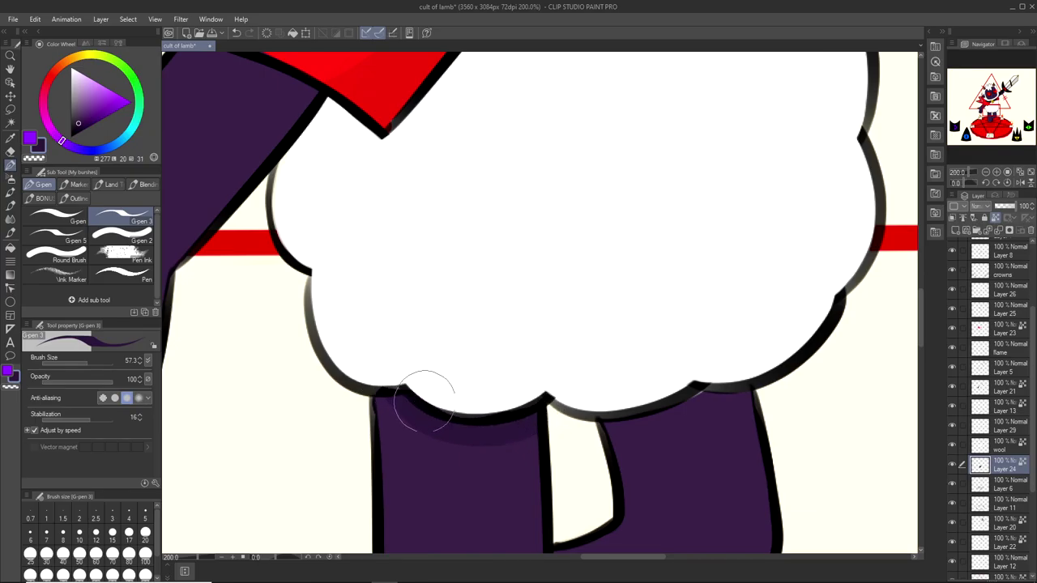
scroll(361, 361, "down", 5)
scroll(453, 353, "up", 6)
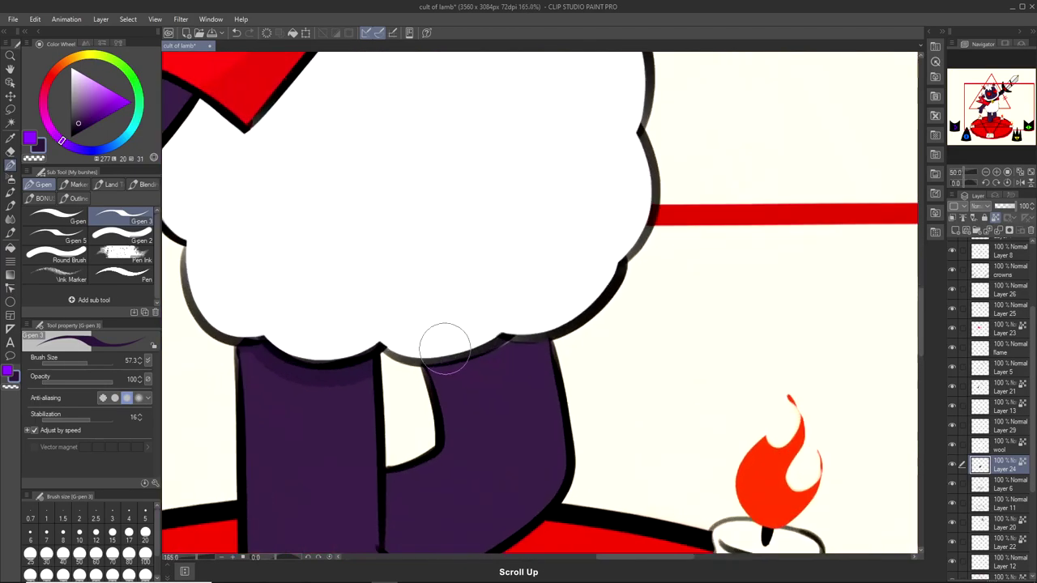
key("ctrl+z")
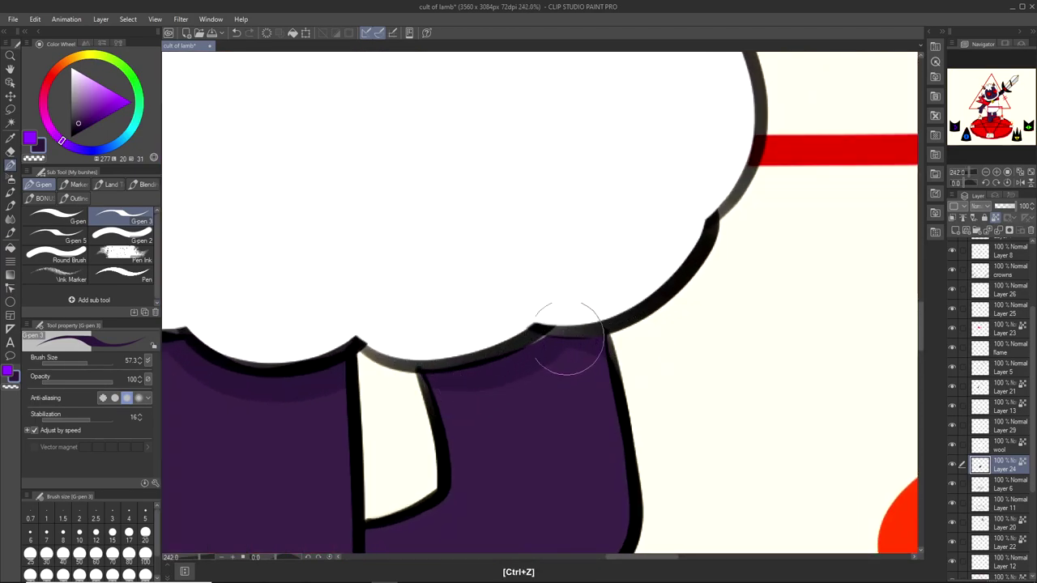
scroll(565, 332, "down", 1)
scroll(565, 332, "down", 8)
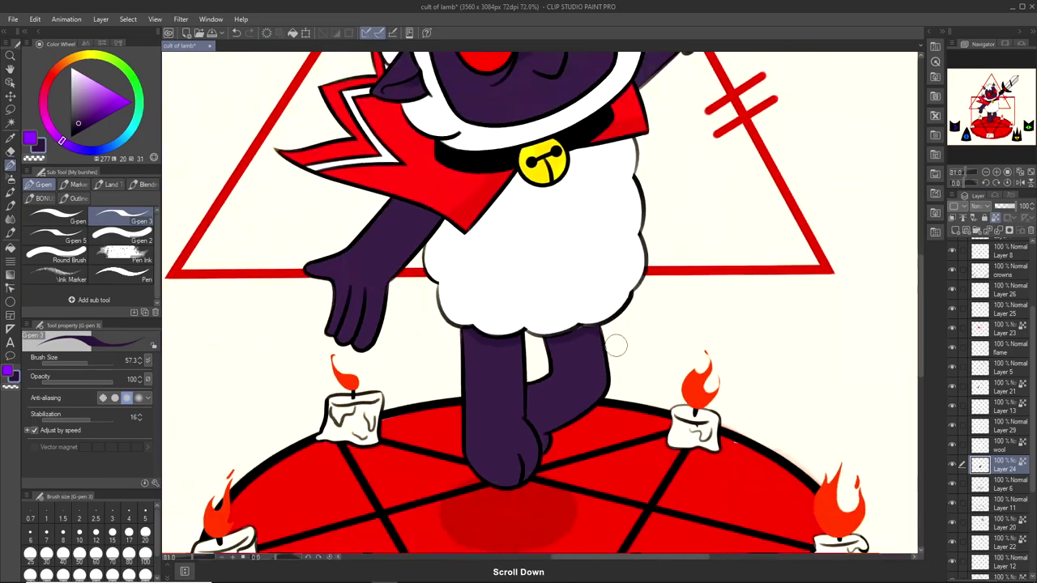
Paint a darker purple shadow on Layer 21 across the lowered arm, directly beneath the edge of the red cape.
scroll(637, 348, "up", 6)
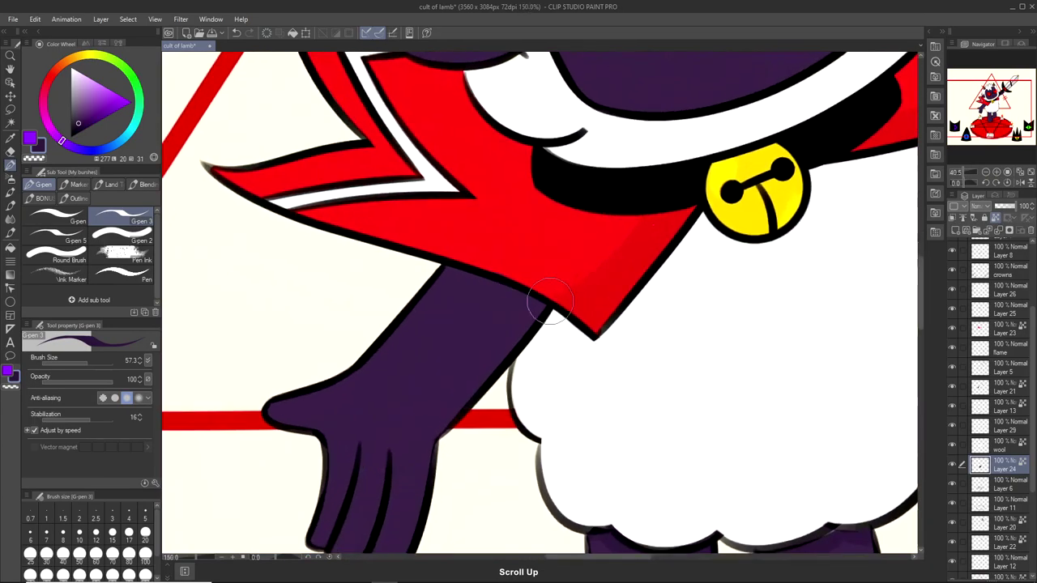
left_click(1009, 395)
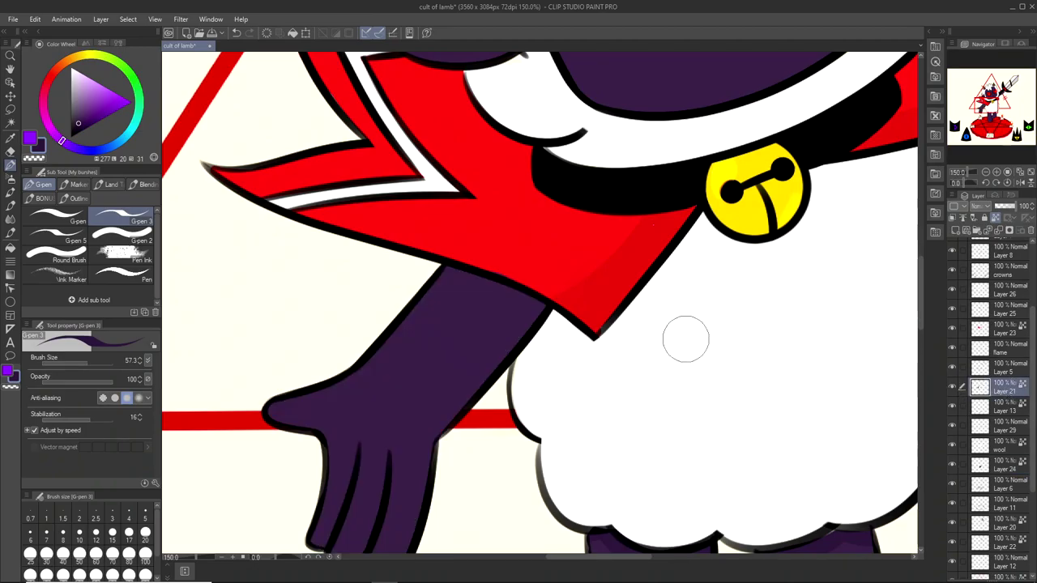
scroll(551, 333, "up", 2)
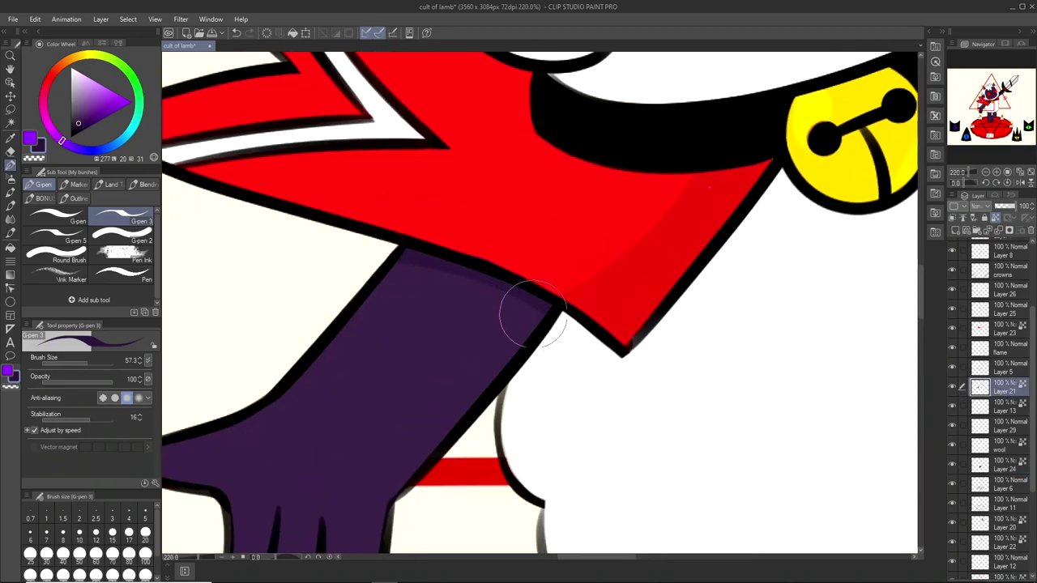
scroll(578, 359, "down", 4)
scroll(575, 361, "up", 4)
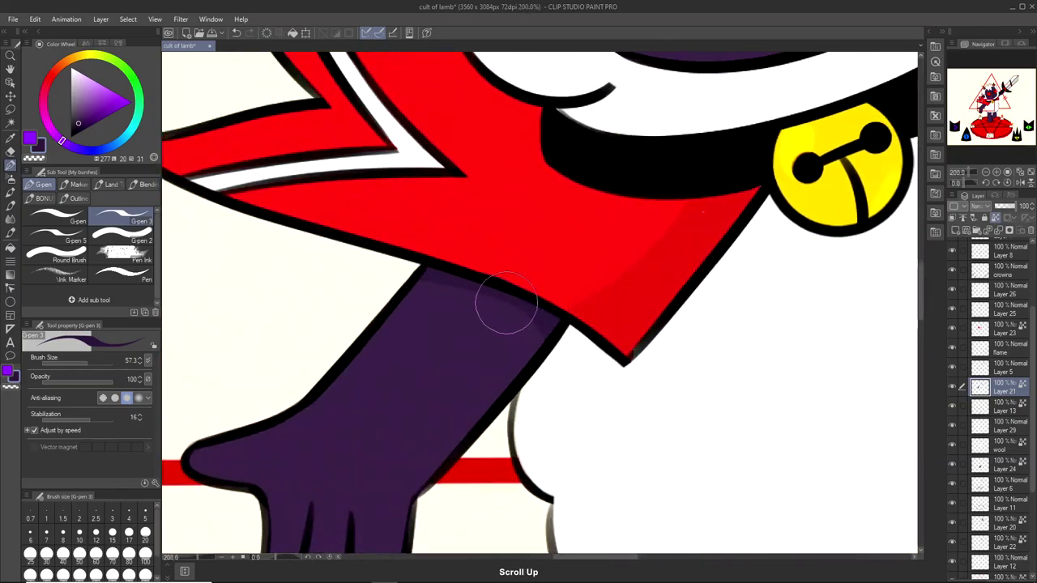
scroll(595, 317, "down", 3)
scroll(597, 318, "down", 2)
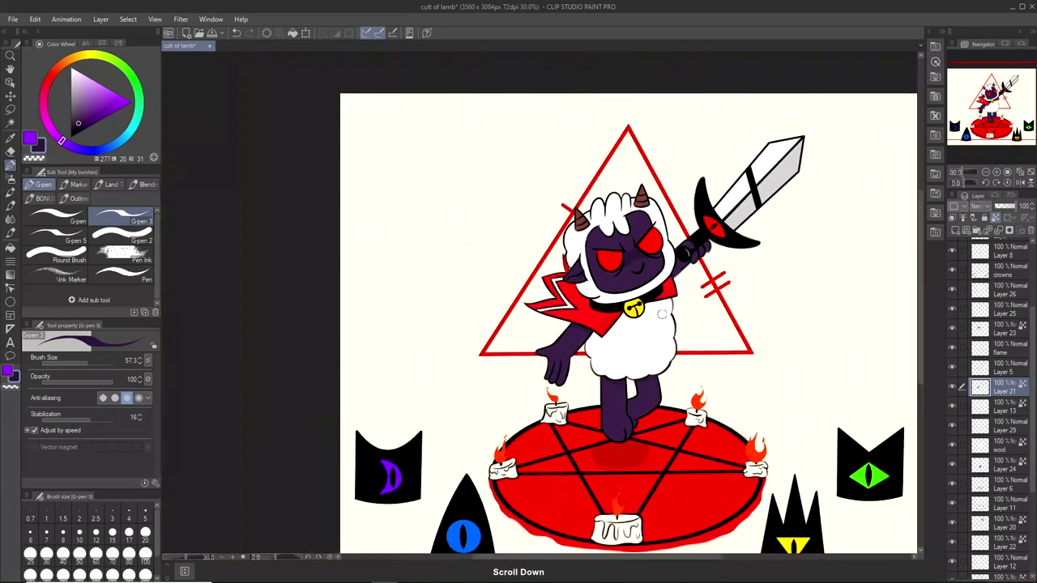
scroll(596, 324, "up", 5)
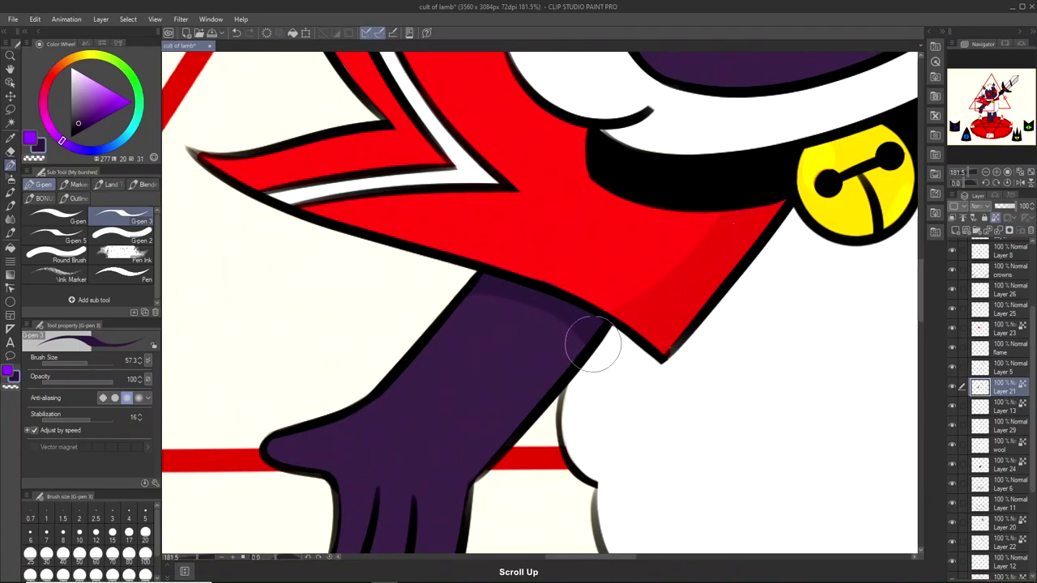
scroll(475, 293, "down", 3)
scroll(618, 331, "down", 1)
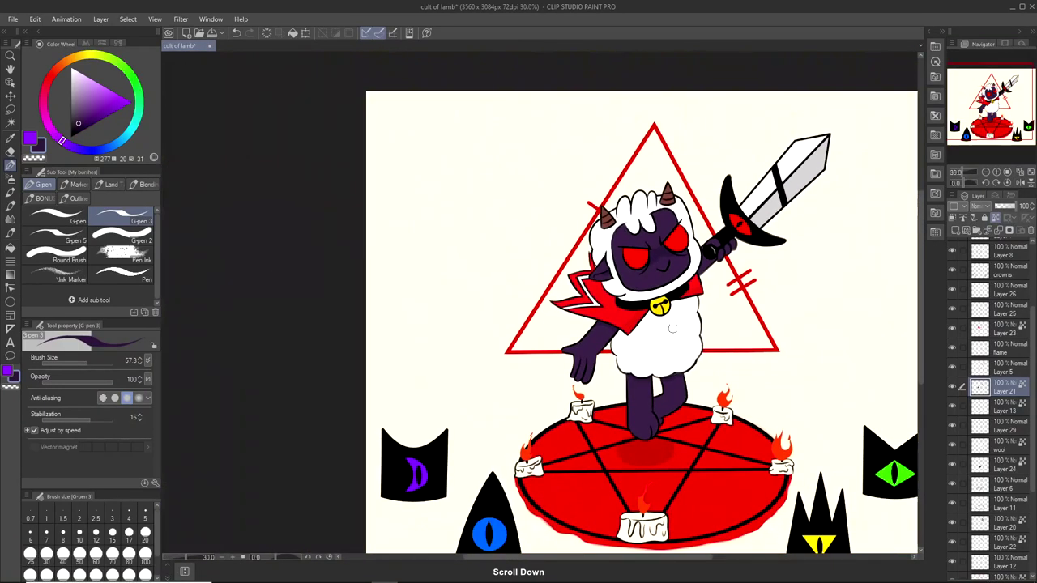
Look for the raised arm's layer by hiding and showing Layers 20, 16, 1 and 22, and select Layer 22.
scroll(612, 308, "up", 5)
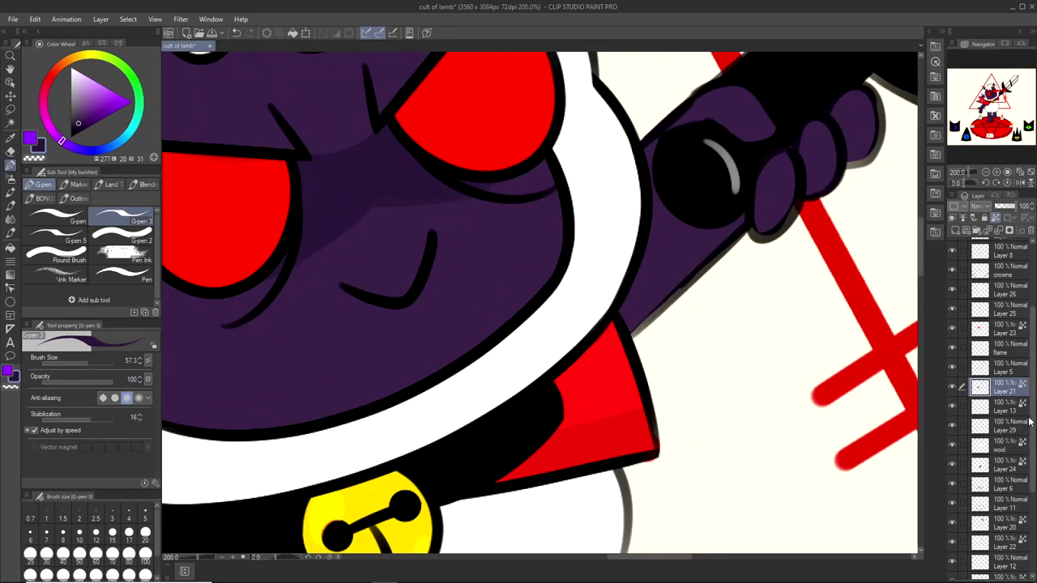
scroll(1031, 421, "down", 3)
left_click(953, 441)
left_click(953, 442)
left_click(953, 442)
left_click(953, 442)
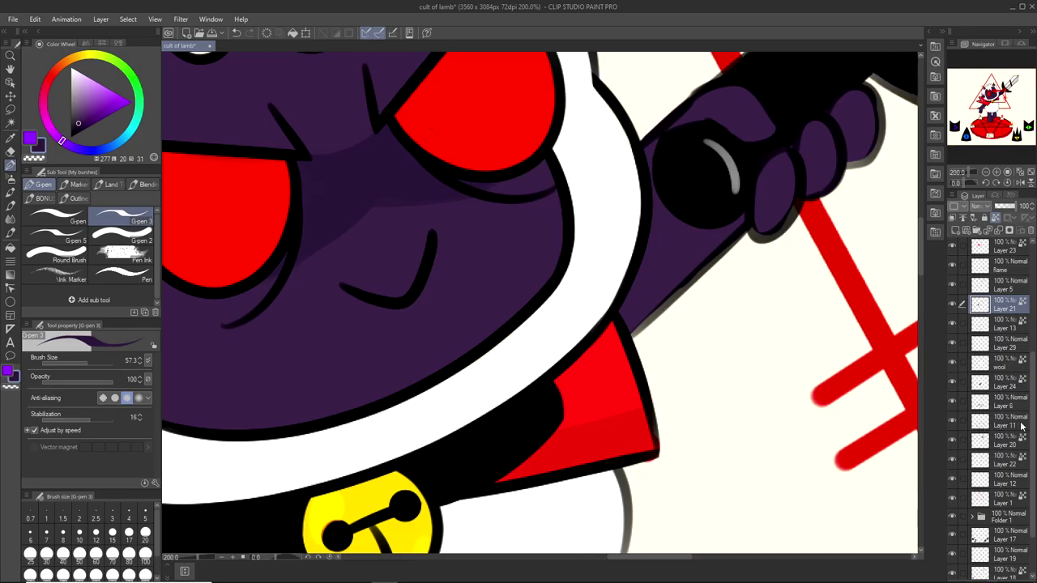
scroll(1031, 438, "down", 2)
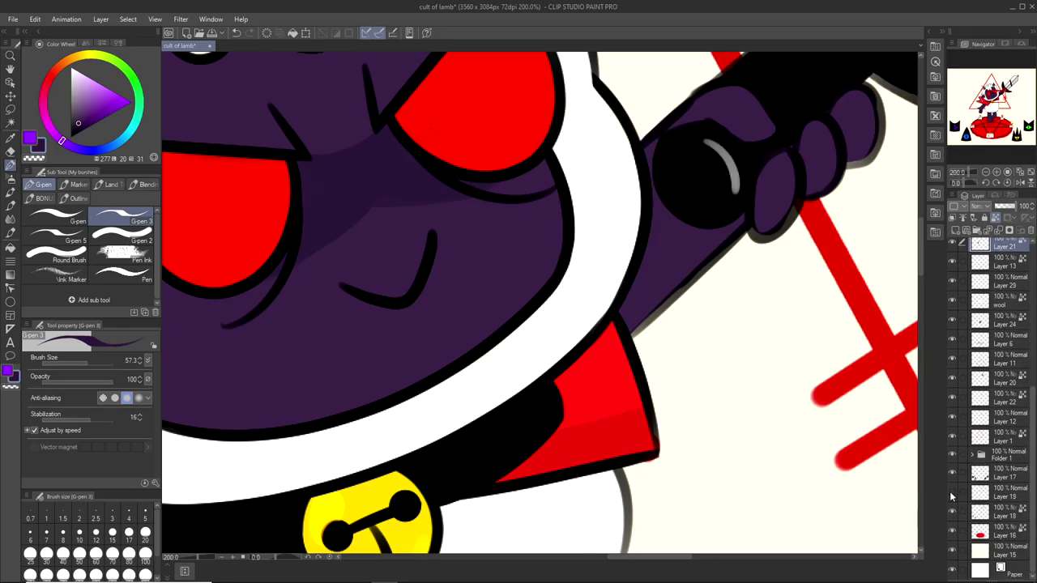
left_click(953, 530)
left_click(953, 531)
left_click(954, 438)
left_click(953, 438)
left_click(953, 400)
left_click(953, 398)
left_click(1000, 400)
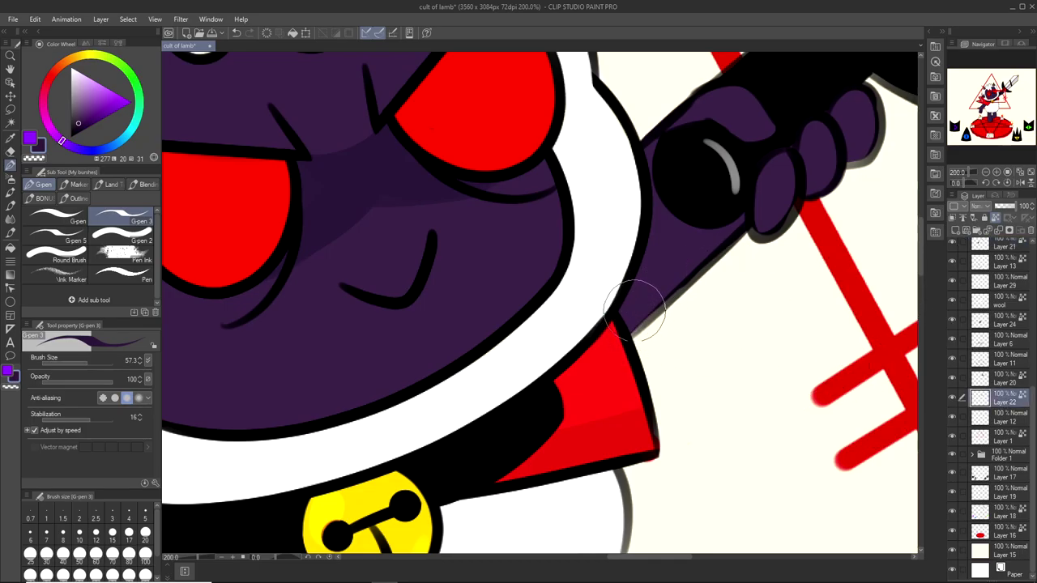
Shade the base of the raised arm in darker purple where it meets the head wool and cape, redoing the first stroke.
key("ctrl+z")
scroll(632, 316, "down", 5)
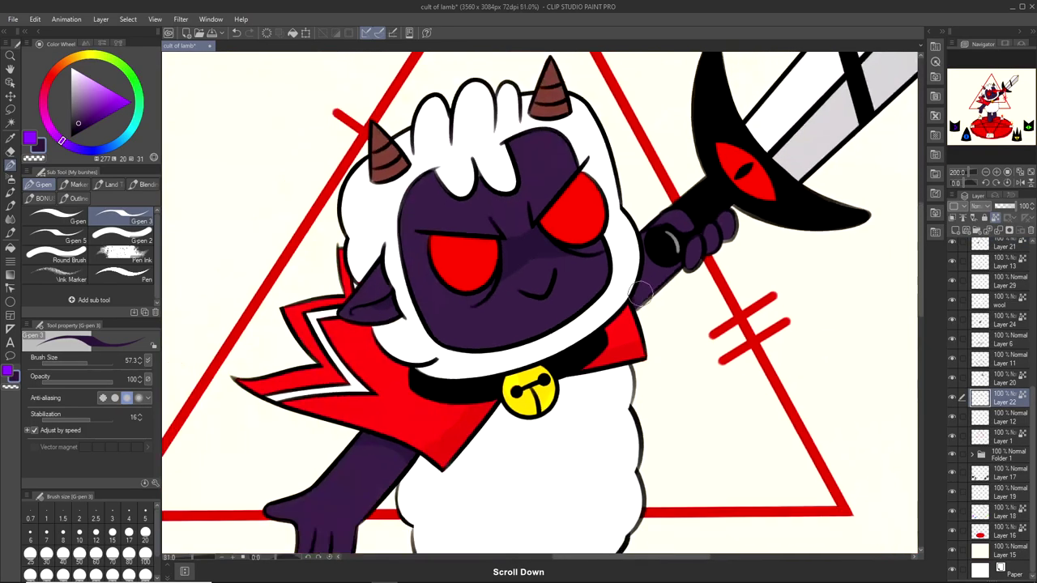
scroll(669, 335, "up", 1)
scroll(669, 335, "up", 2)
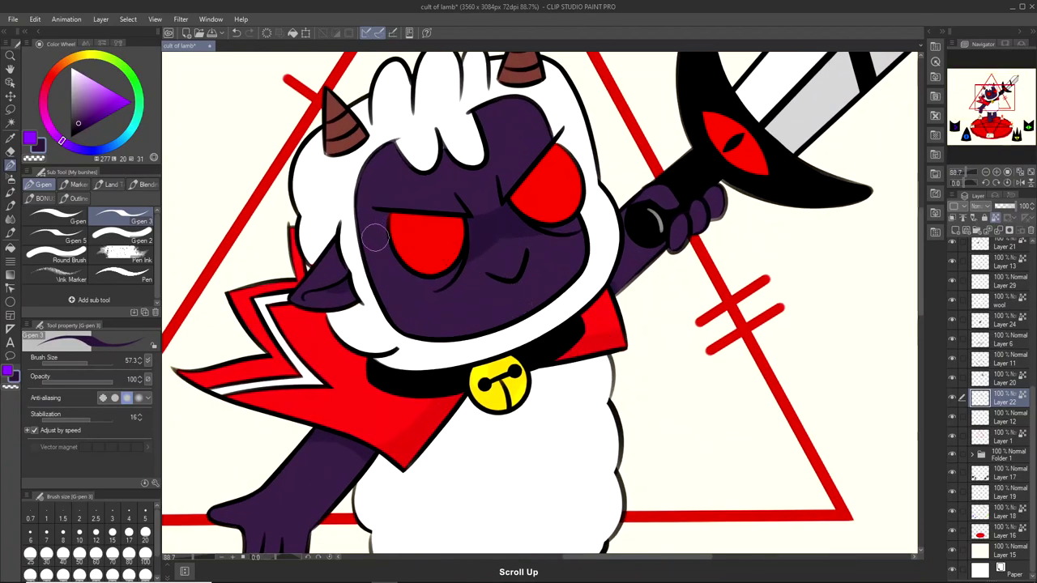
scroll(557, 394, "down", 3)
scroll(558, 395, "up", 6)
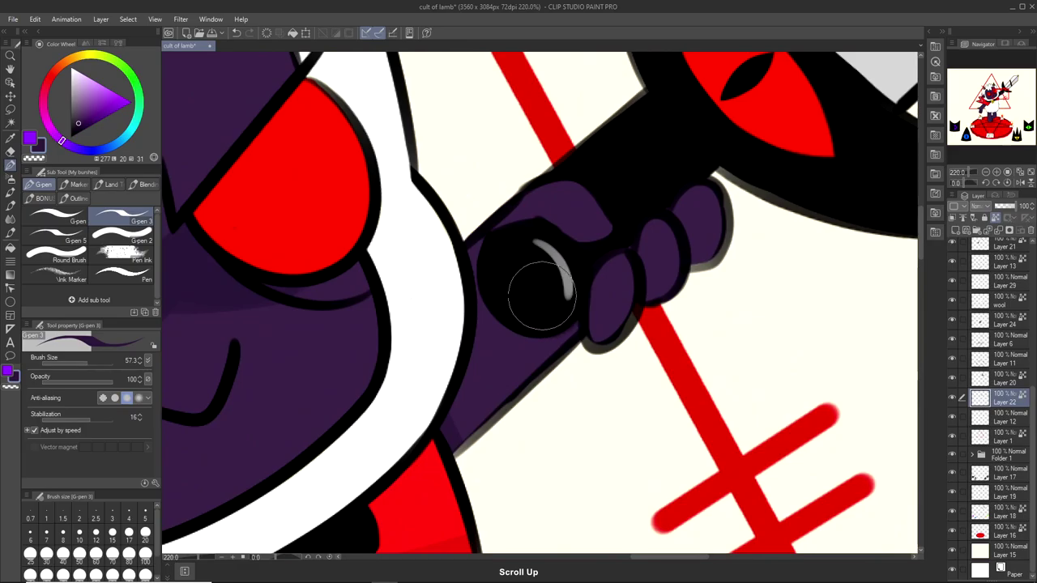
Undo the last stroke on the raised arm and change the G-pen 3 drawing color to black.
scroll(547, 298, "down", 3)
scroll(582, 362, "up", 2)
key("ctrl+z")
scroll(577, 276, "down", 3)
scroll(574, 257, "up", 3)
scroll(574, 256, "up", 3)
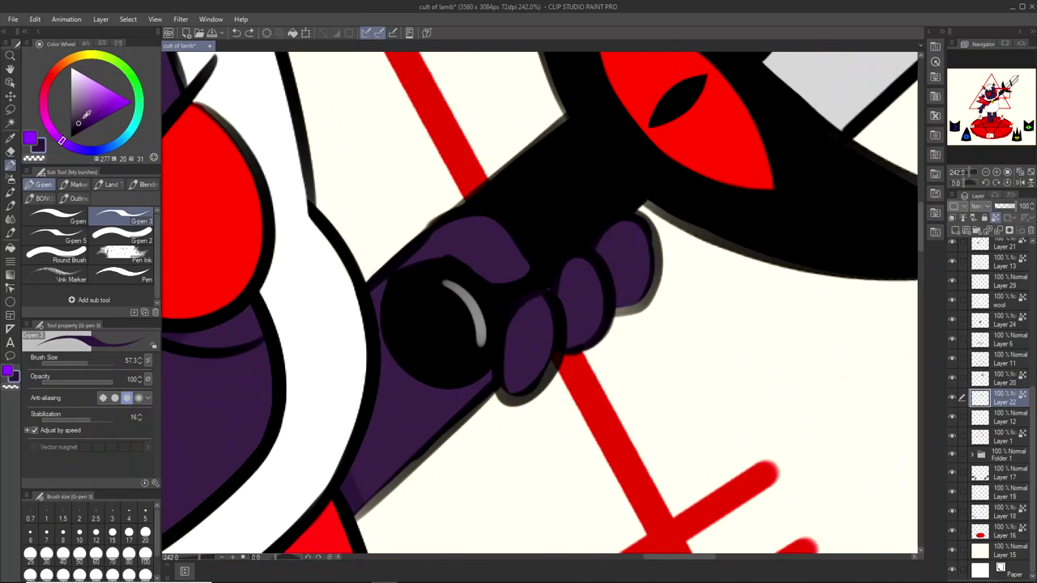
scroll(539, 276, "up", 3)
scroll(534, 279, "down", 5)
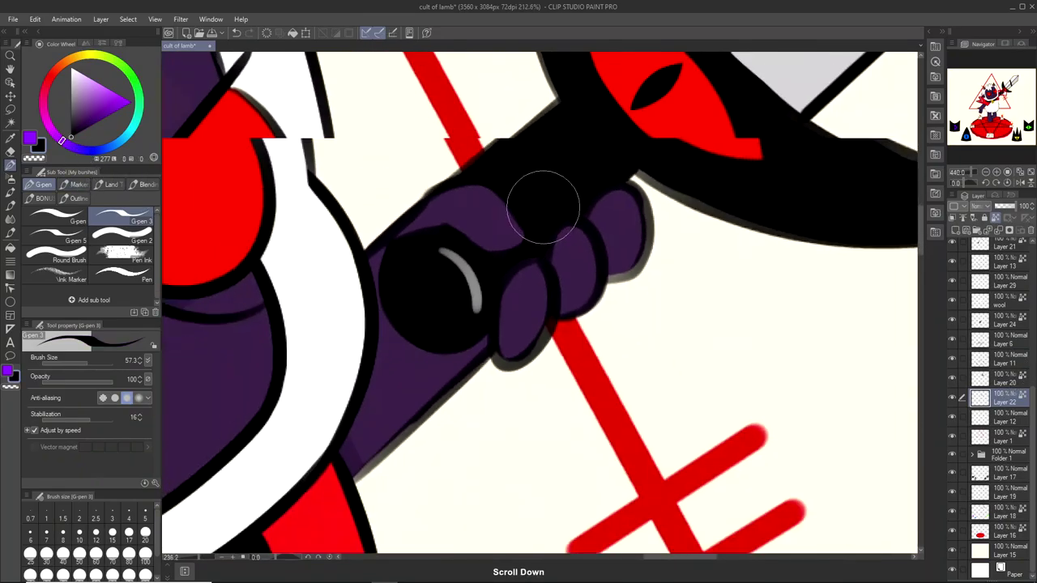
Examine the whole illustration and inspect the sword hand, the lowered hand, the legs and the foot shadow up close.
scroll(621, 452, "down", 5)
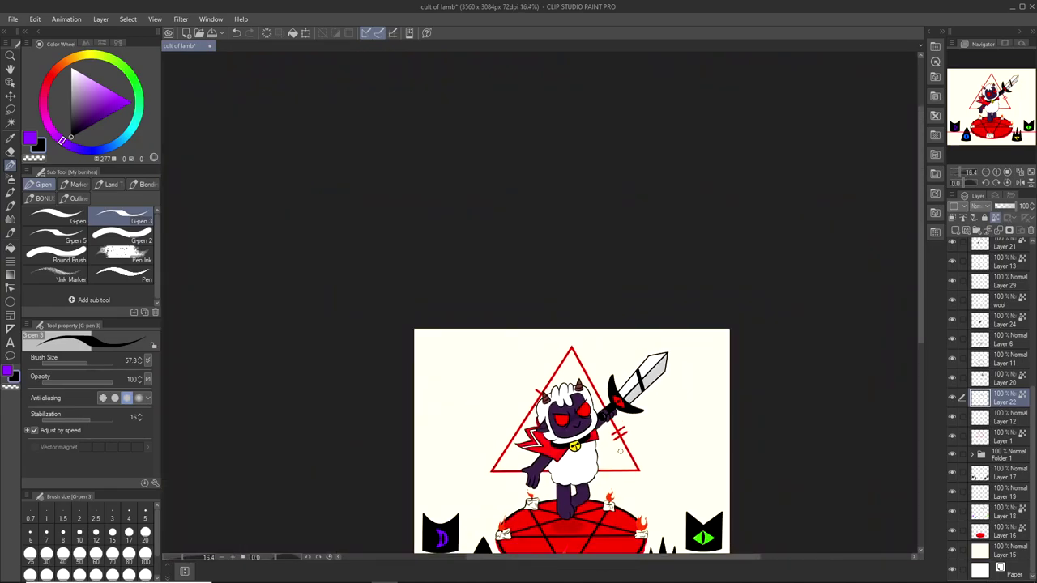
scroll(621, 451, "up", 5)
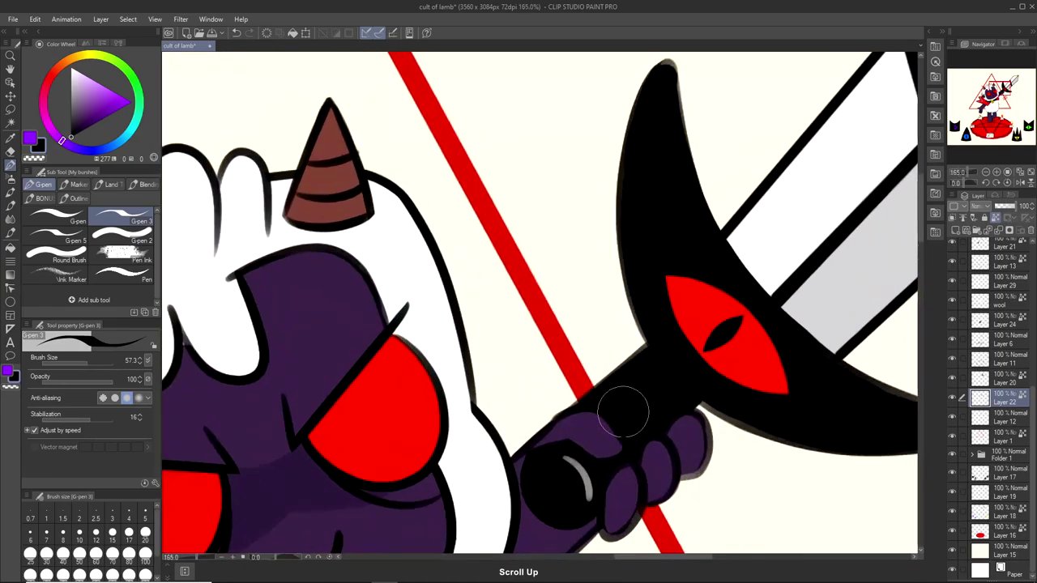
scroll(620, 414, "down", 3)
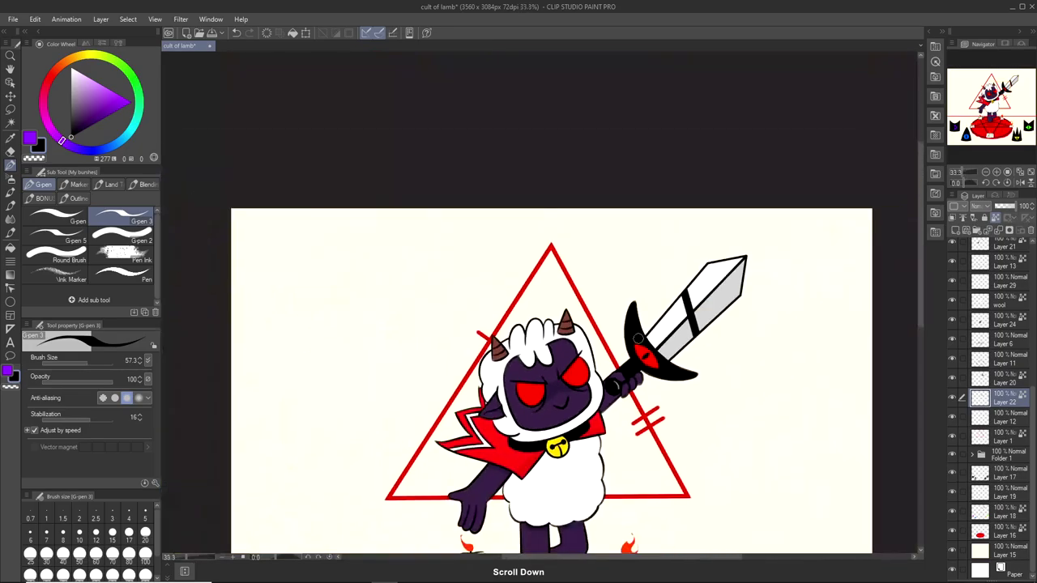
scroll(636, 348, "down", 3)
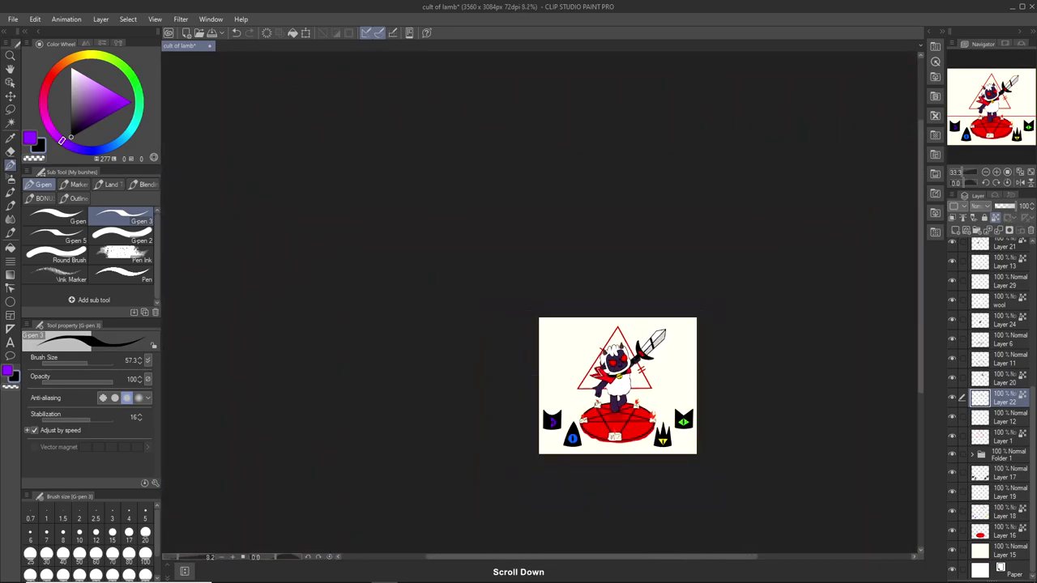
scroll(652, 412, "up", 2)
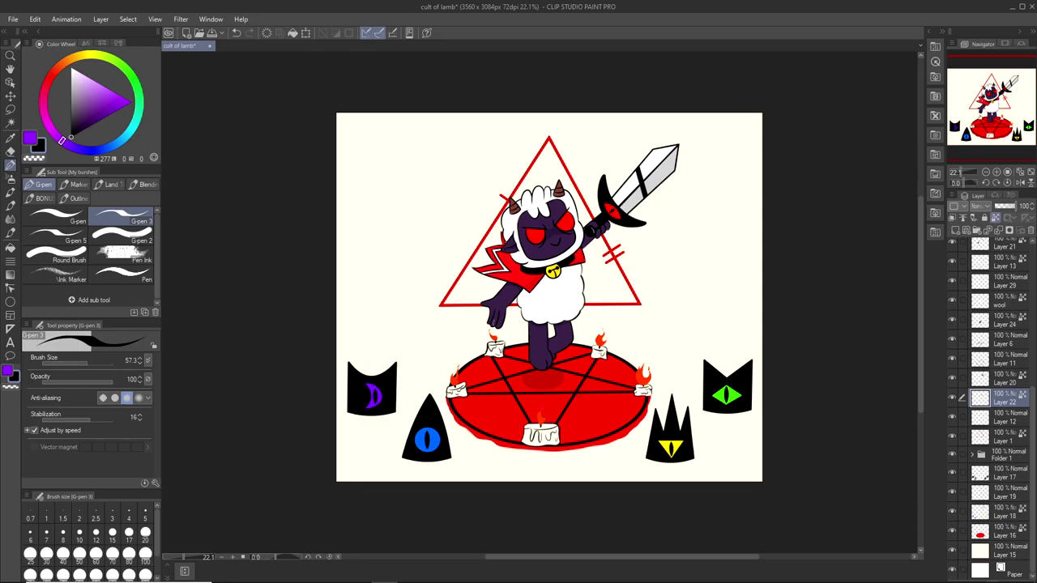
scroll(495, 311, "up", 8)
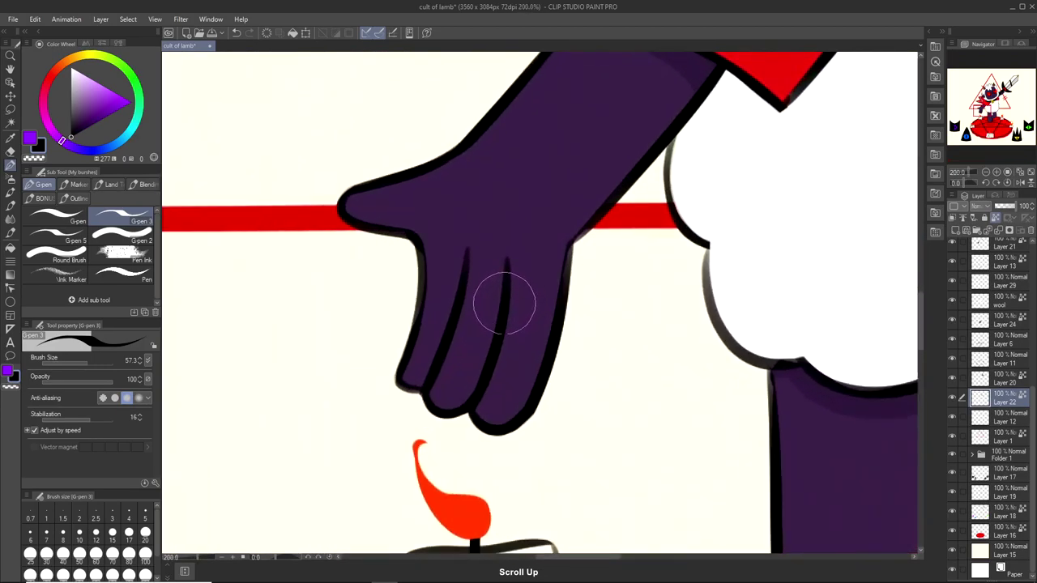
scroll(504, 304, "down", 5)
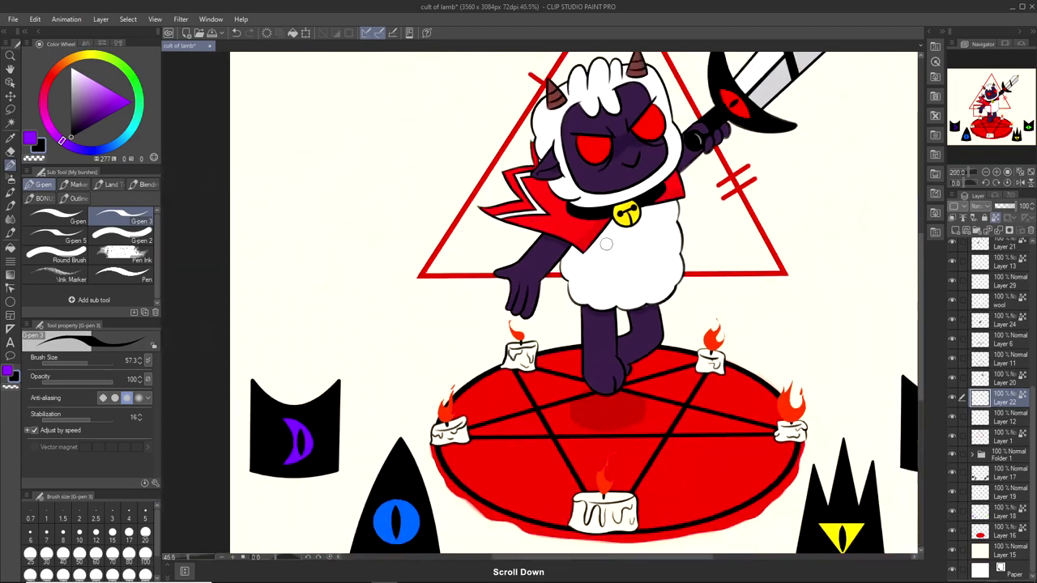
scroll(606, 244, "down", 2)
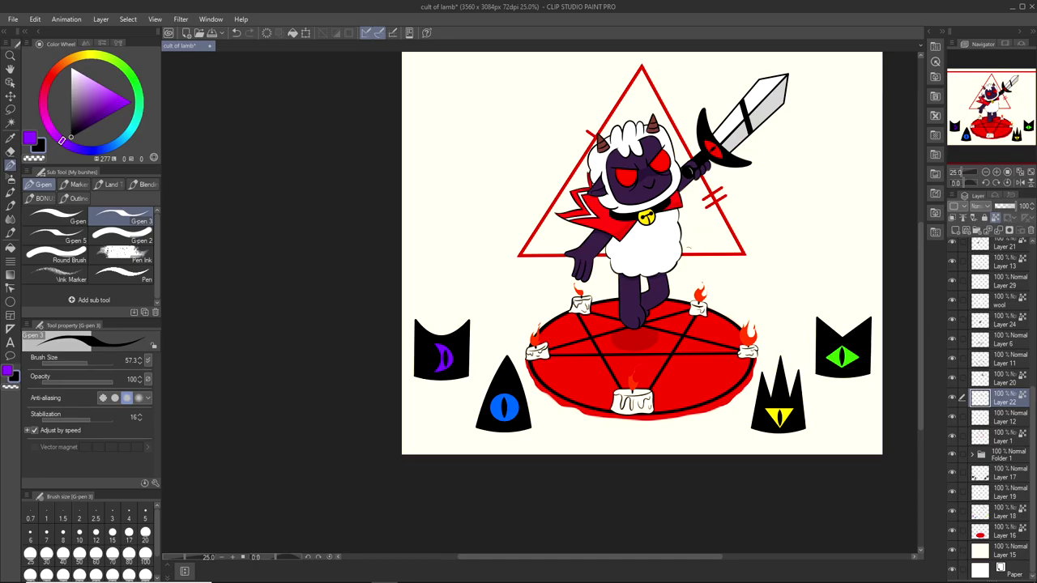
scroll(649, 283, "up", 5)
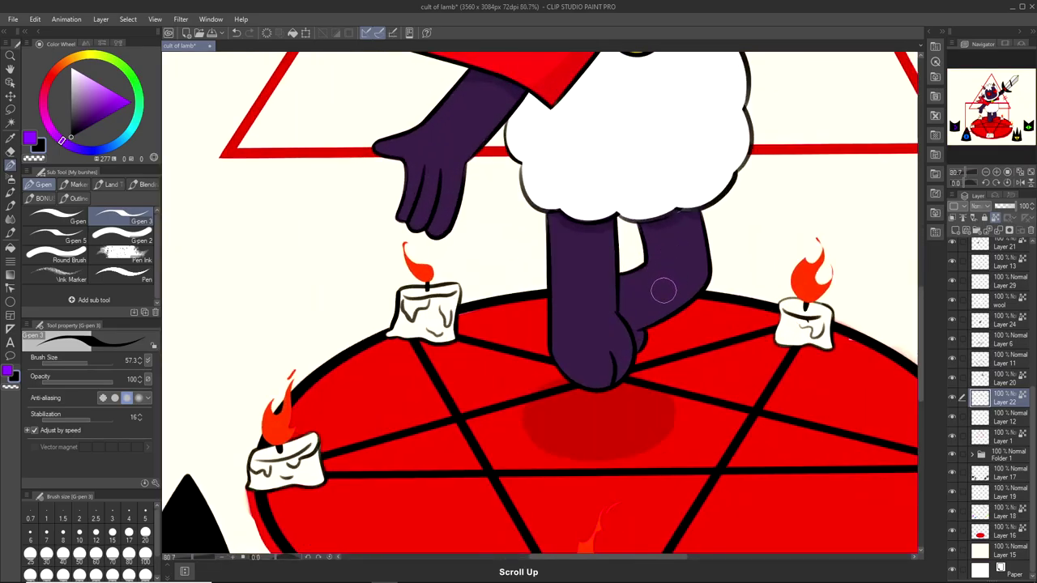
Look for the legs' layer by hiding and showing neighbouring layers, and select Layer 24.
scroll(665, 289, "down", 4)
scroll(697, 304, "up", 7)
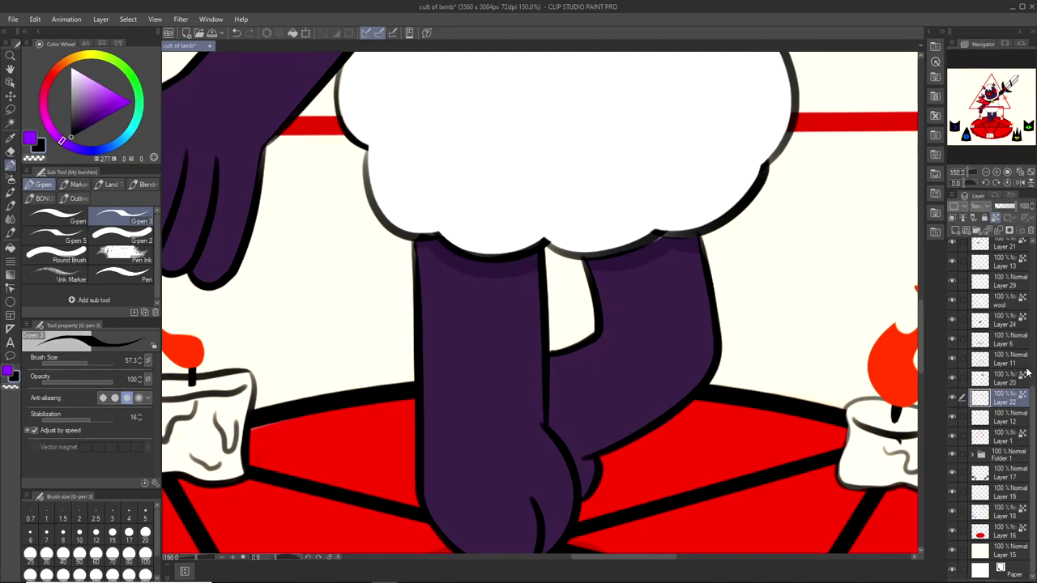
scroll(1025, 364, "up", 3)
scroll(1026, 365, "up", 1)
left_click(953, 422)
left_click(953, 421)
left_click(953, 403)
left_click(953, 402)
left_click(953, 403)
left_click(953, 402)
left_click(995, 403)
Sample the dark purple shading color and try to shade the bent leg's inner edge with G-pen 3.
left_click(10, 138)
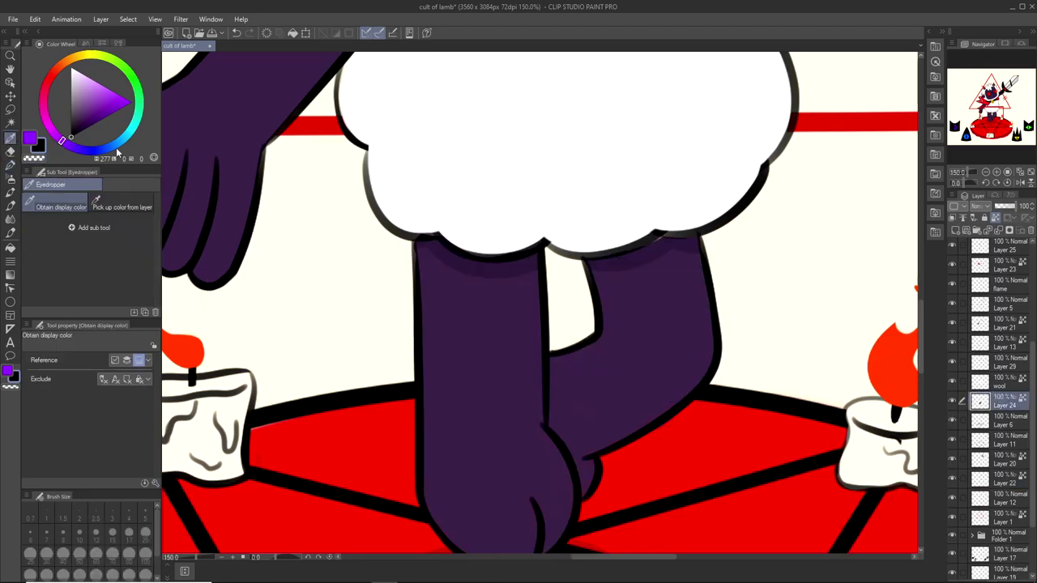
scroll(491, 267, "up", 1)
key("e")
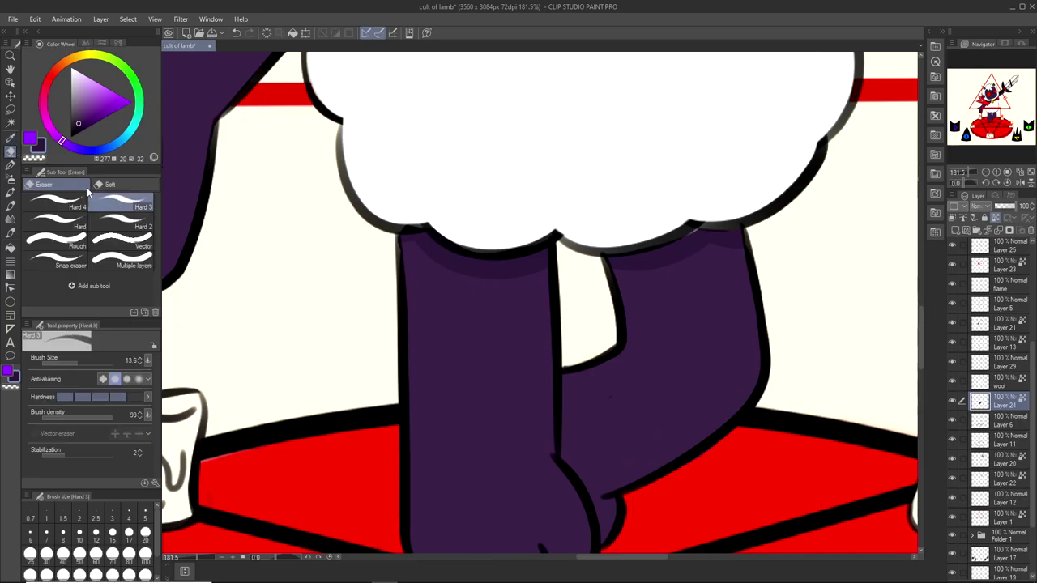
left_click(11, 165)
scroll(585, 376, "up", 3)
left_click_drag(523, 370, 618, 332)
key("ctrl+z")
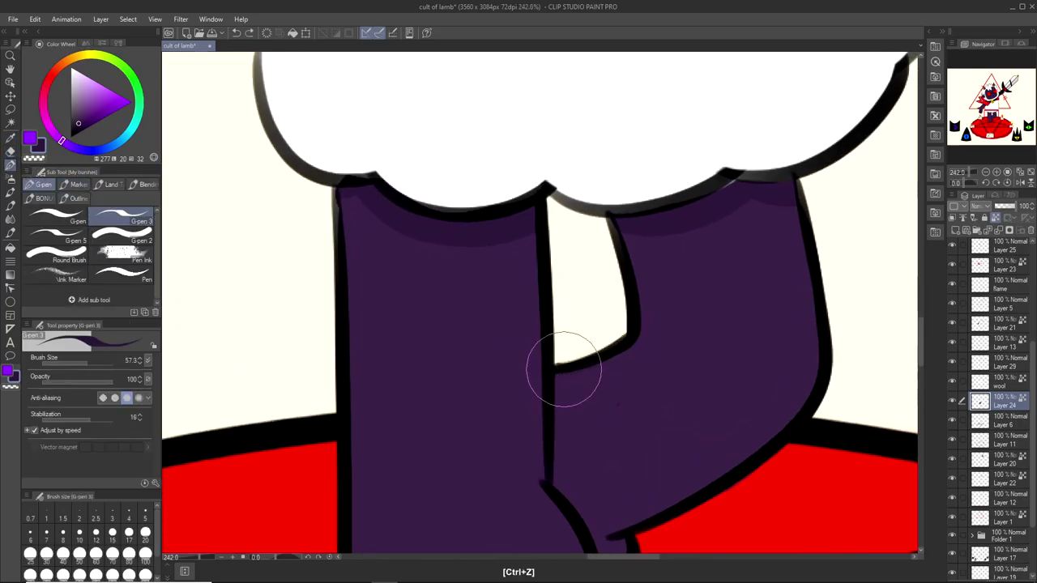
scroll(648, 330, "down", 4)
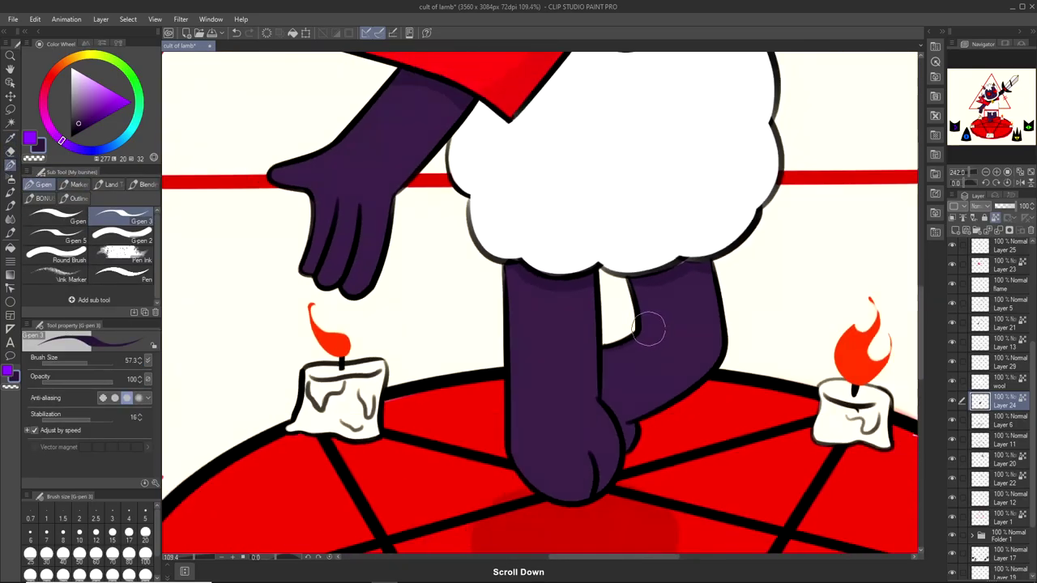
scroll(648, 330, "up", 5)
key("ctrl+z")
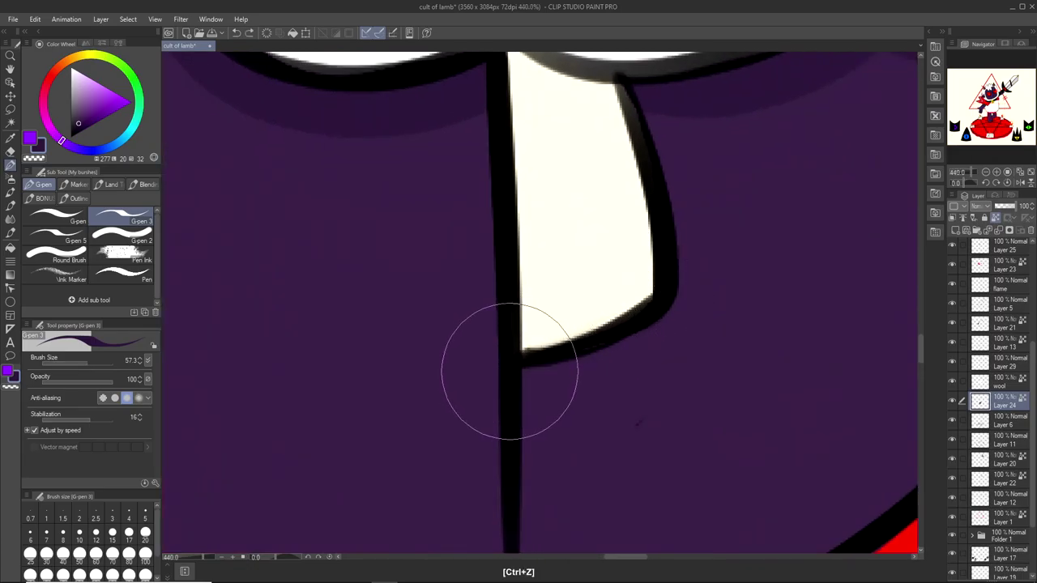
Retry the dark purple shading along the bent leg's inner curve beside the gap between the legs, undoing unwanted strokes.
scroll(625, 335, "down", 6)
scroll(667, 290, "up", 1)
scroll(666, 290, "up", 4)
key("ctrl+z")
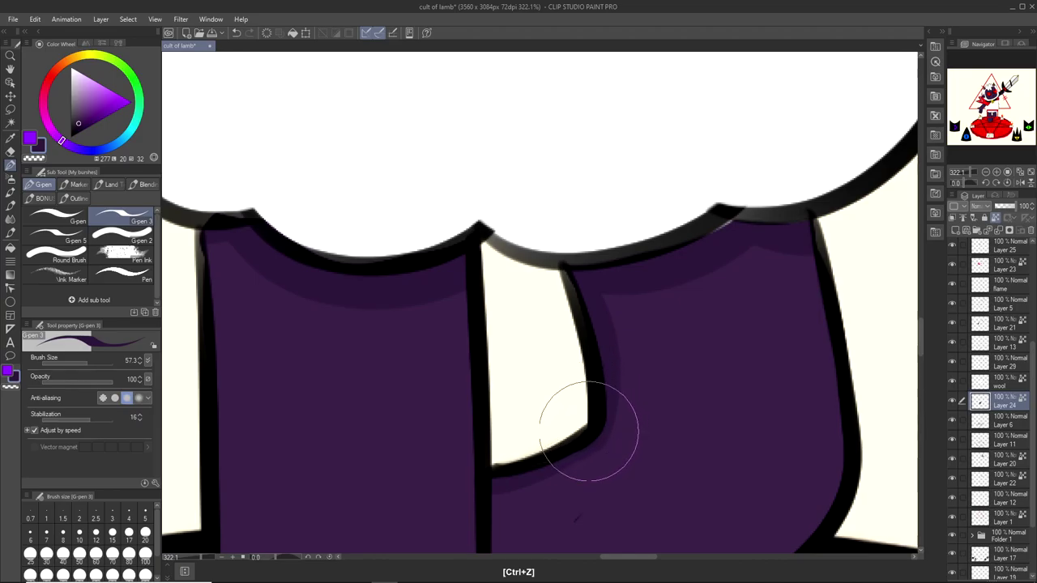
scroll(593, 428, "down", 2)
scroll(565, 435, "up", 3)
scroll(565, 435, "down", 1)
key("ctrl+z")
mouse_move(482, 467)
left_mouse_down()
mouse_move(513, 469)
mouse_move(585, 422)
mouse_move(568, 288)
left_mouse_up()
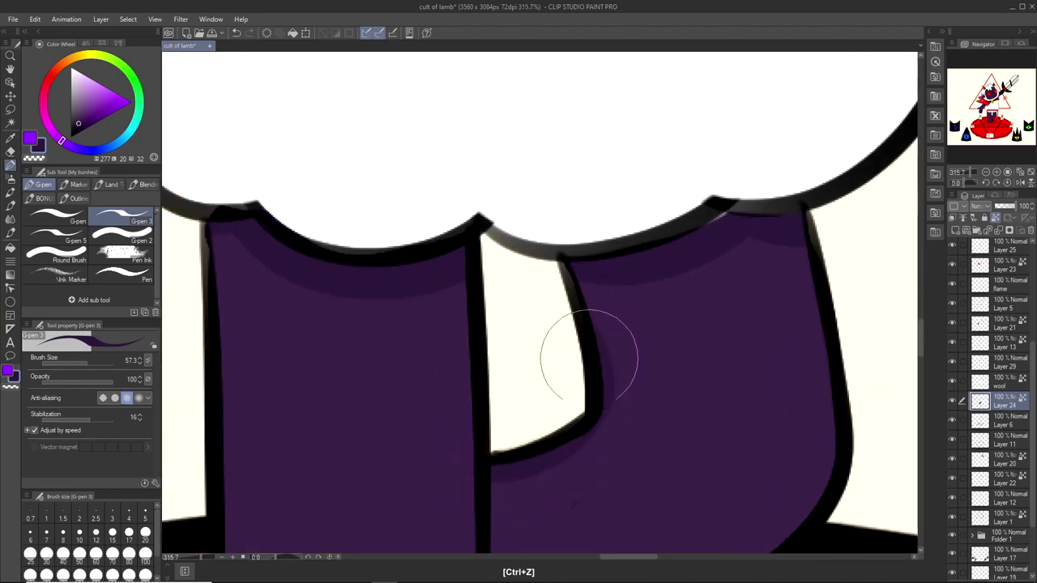
scroll(627, 355, "down", 7)
scroll(626, 354, "up", 5)
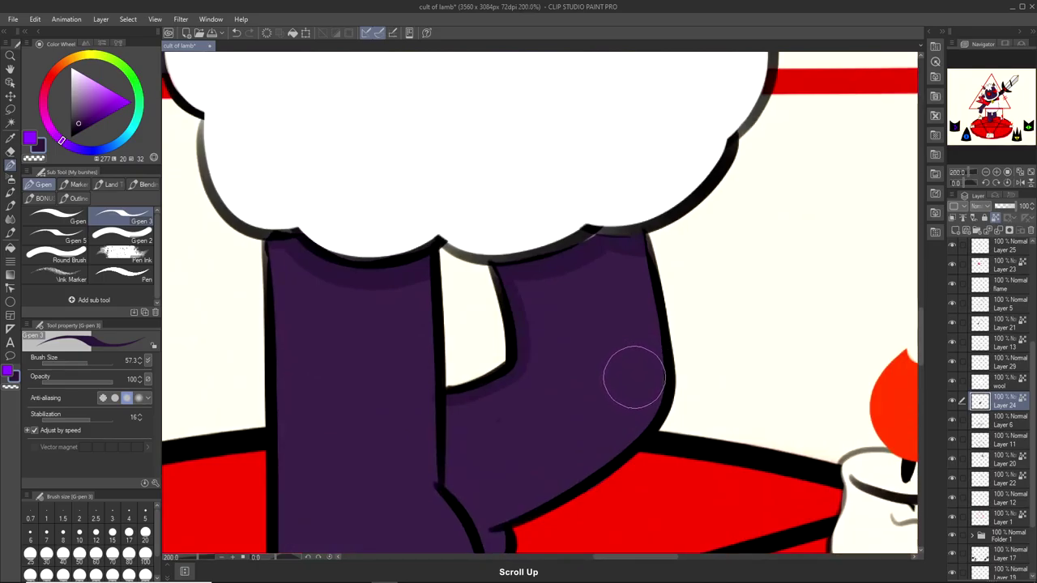
Undo the inner-curve shading, try darker strokes on the bent leg just below the gap, and undo them.
key("ctrl+z")
scroll(611, 389, "up", 2)
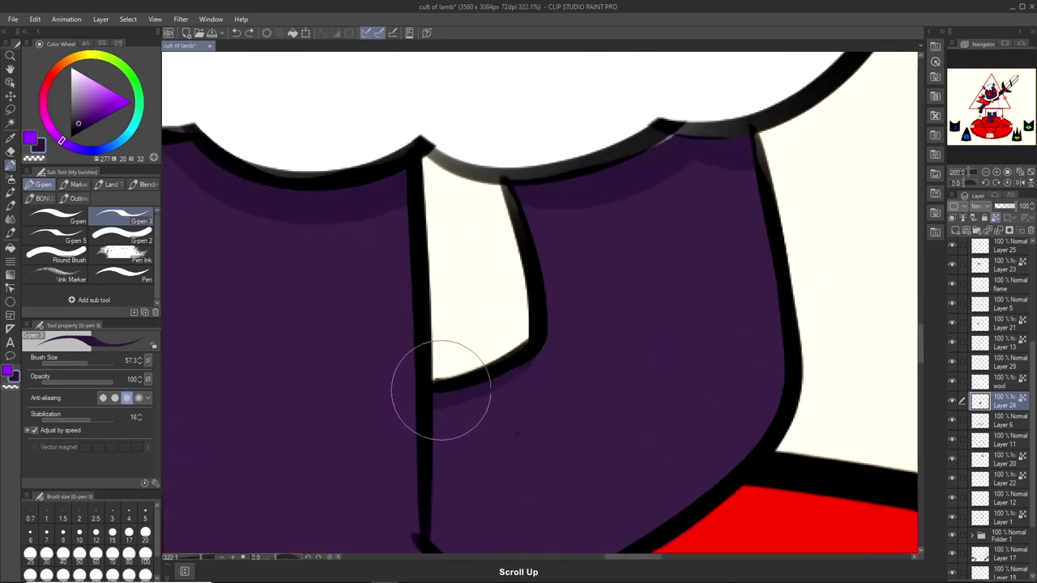
key("ctrl+z")
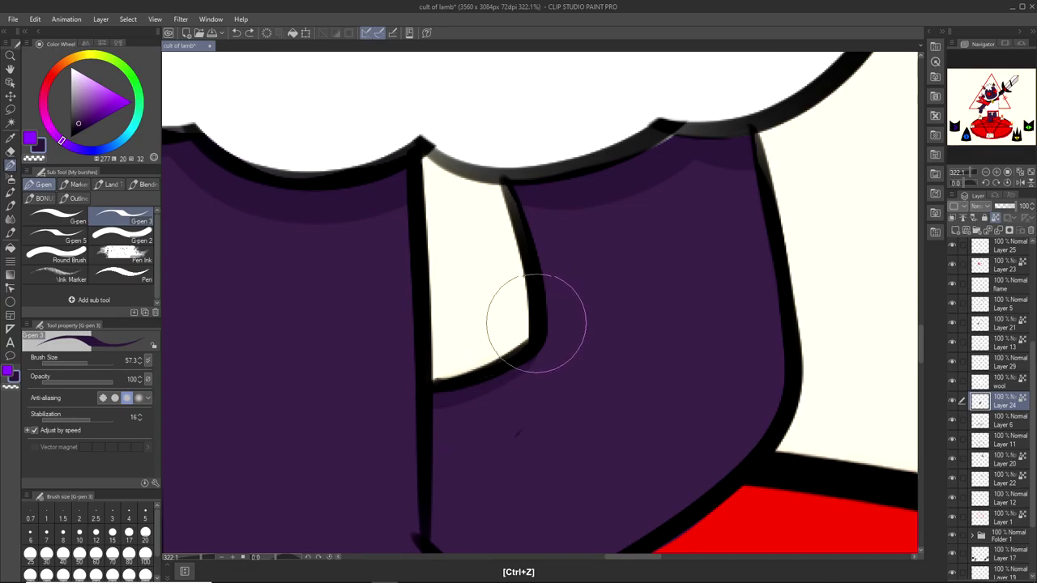
scroll(576, 340, "down", 5)
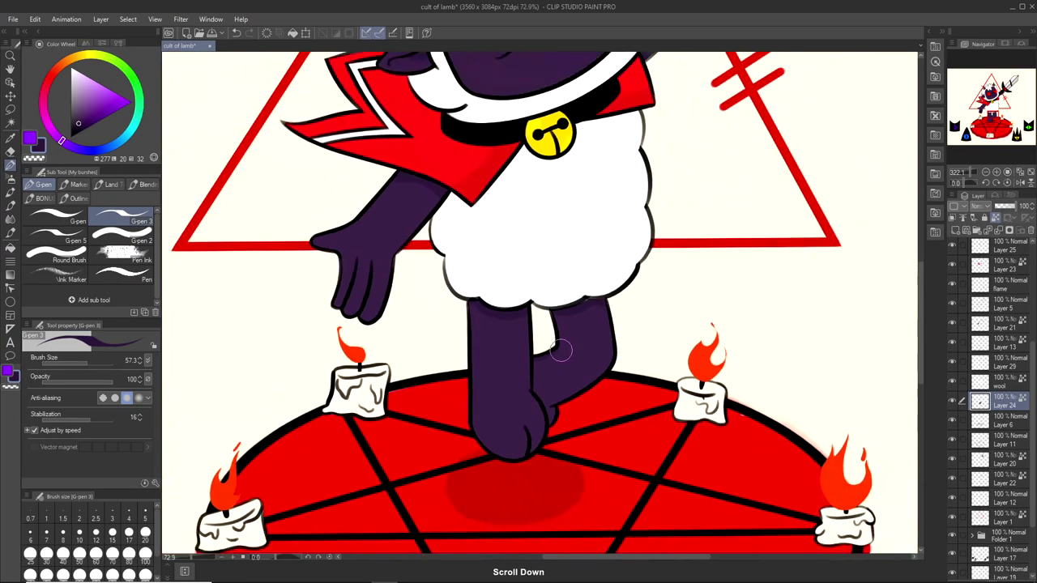
scroll(583, 340, "up", 3)
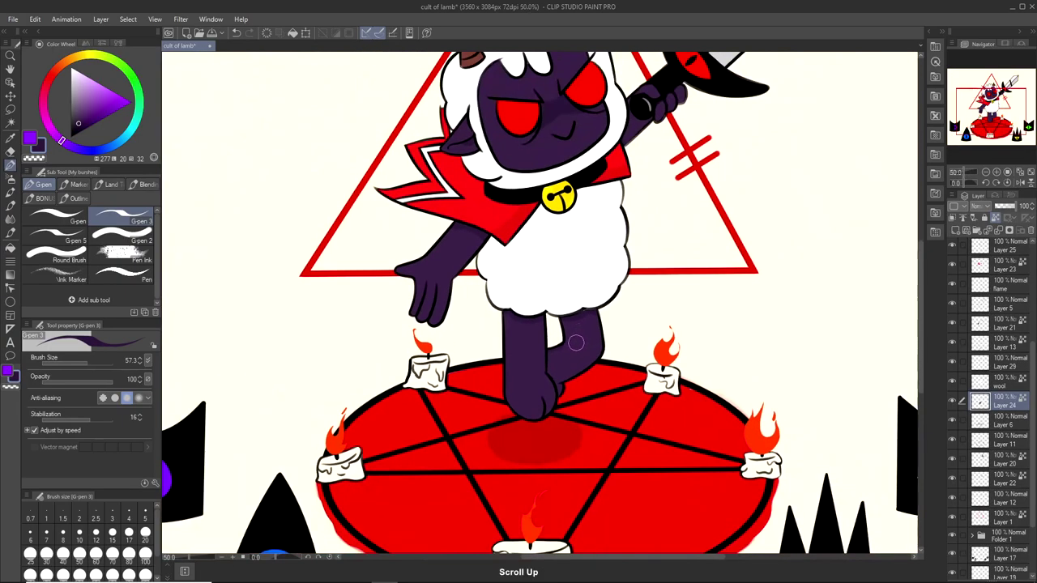
scroll(568, 336, "down", 1)
scroll(568, 337, "down", 2)
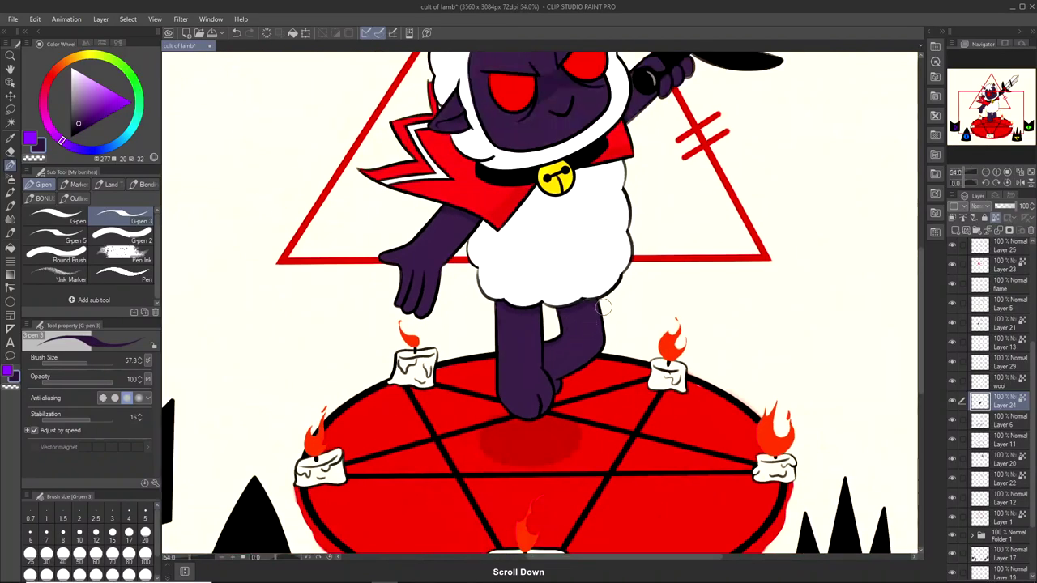
scroll(584, 324, "up", 1)
key("ctrl+z")
scroll(588, 321, "down", 2)
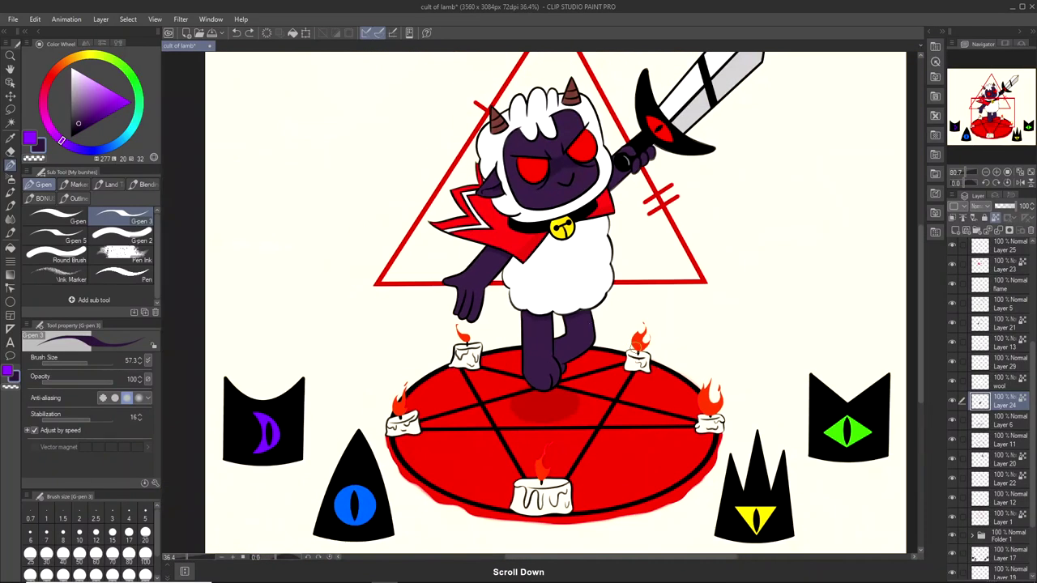
Sample the leg's purple, try soft shading on the bent leg's outer bend with the Soft color doage airbrush, and undo it.
scroll(517, 298, "up", 5)
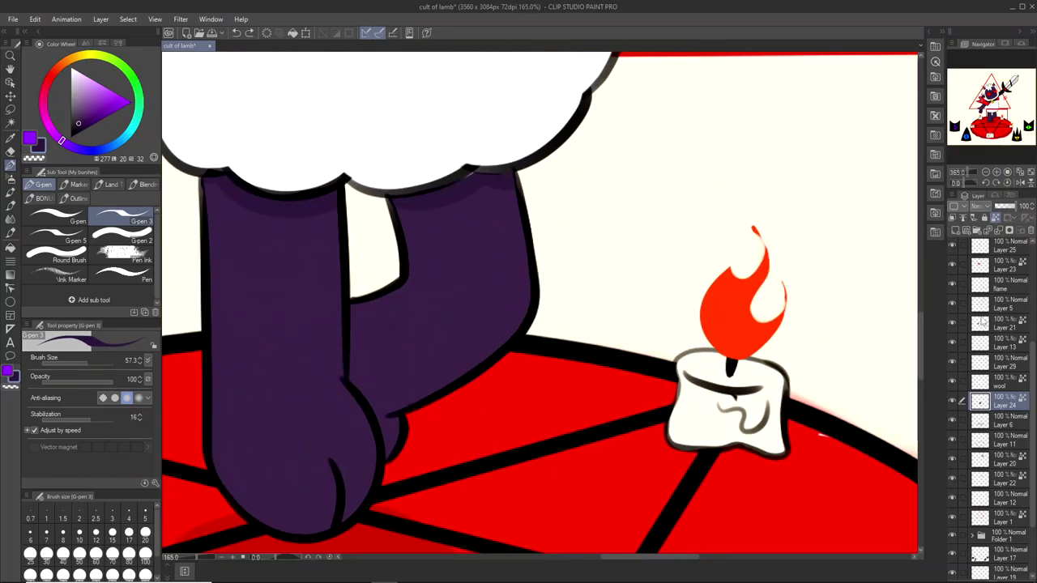
key("i")
left_click(427, 253)
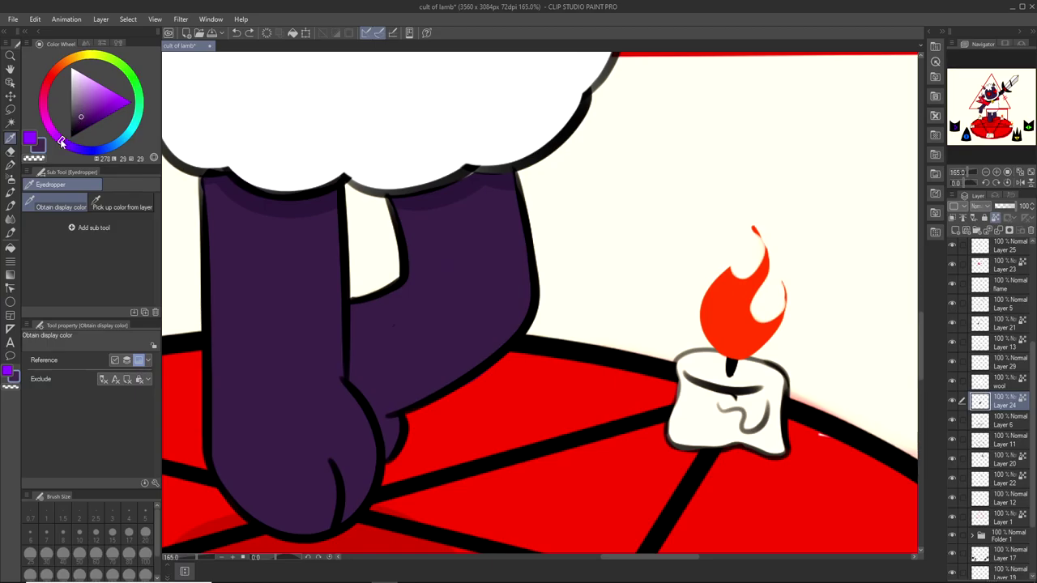
left_click(11, 166)
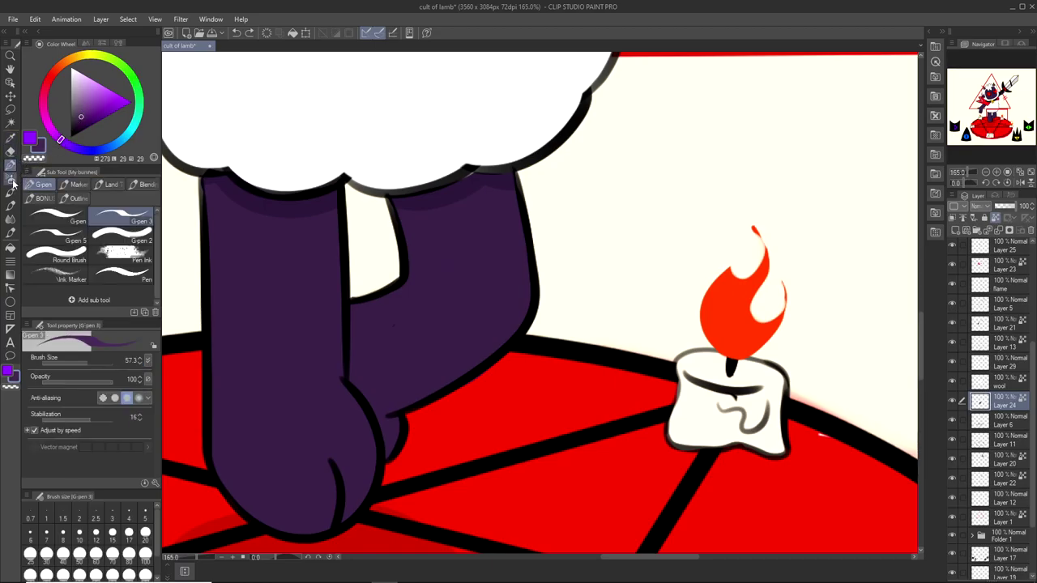
left_click(12, 180)
scroll(499, 302, "up", 1)
scroll(483, 308, "down", 5)
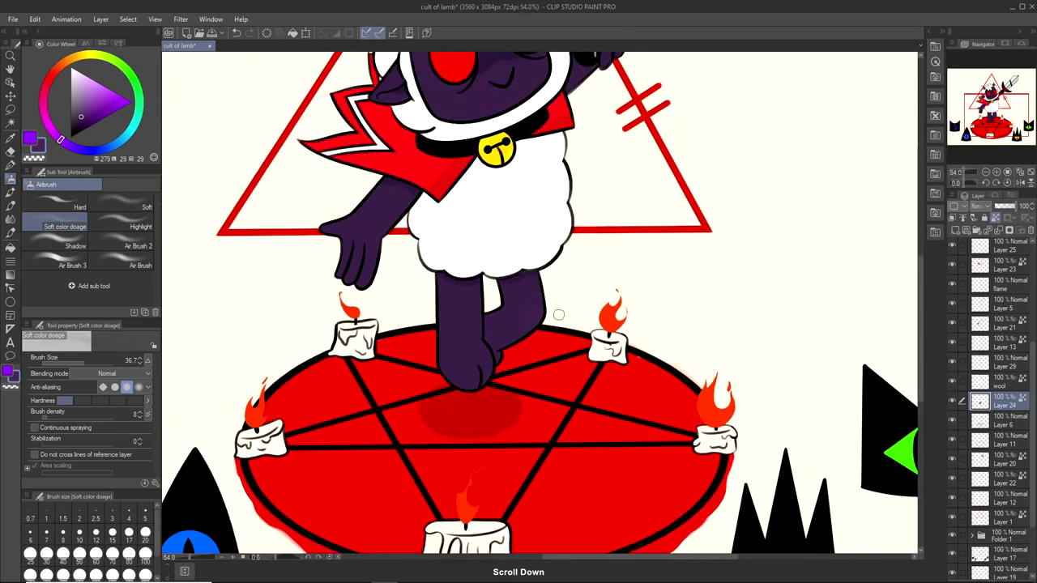
scroll(552, 303, "up", 1)
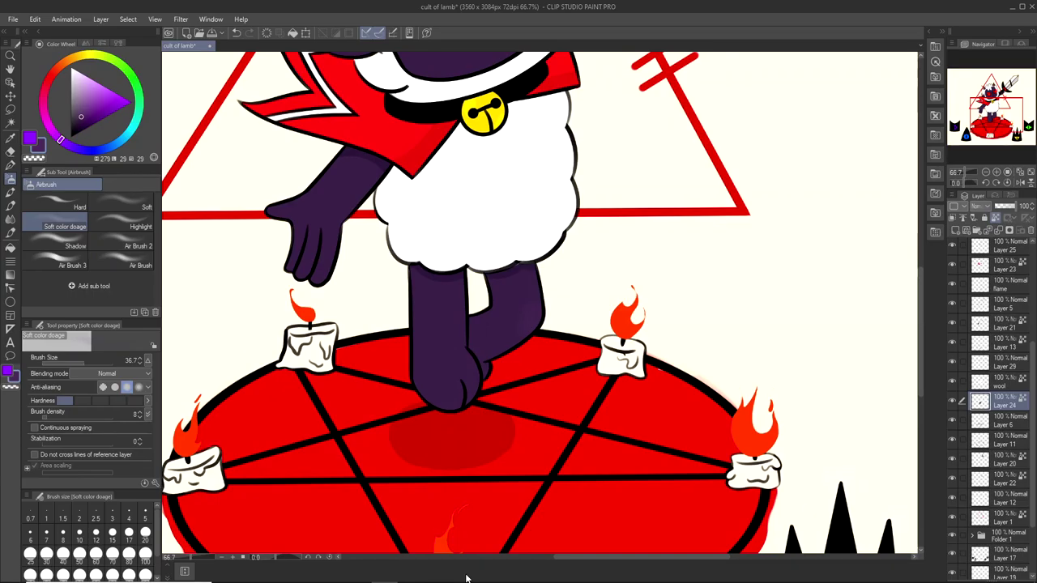
scroll(548, 289, "up", 5)
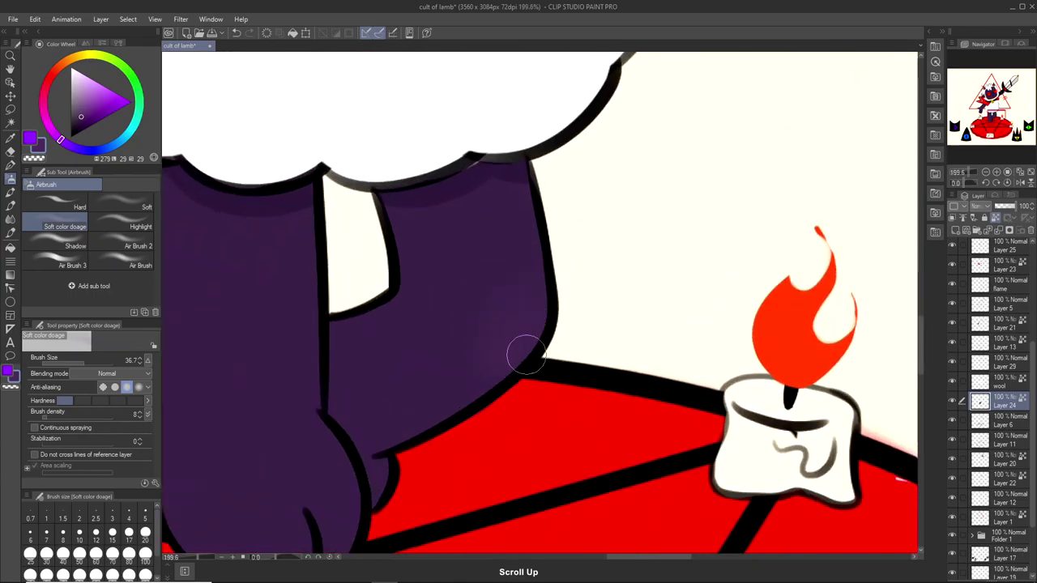
scroll(567, 340, "down", 5)
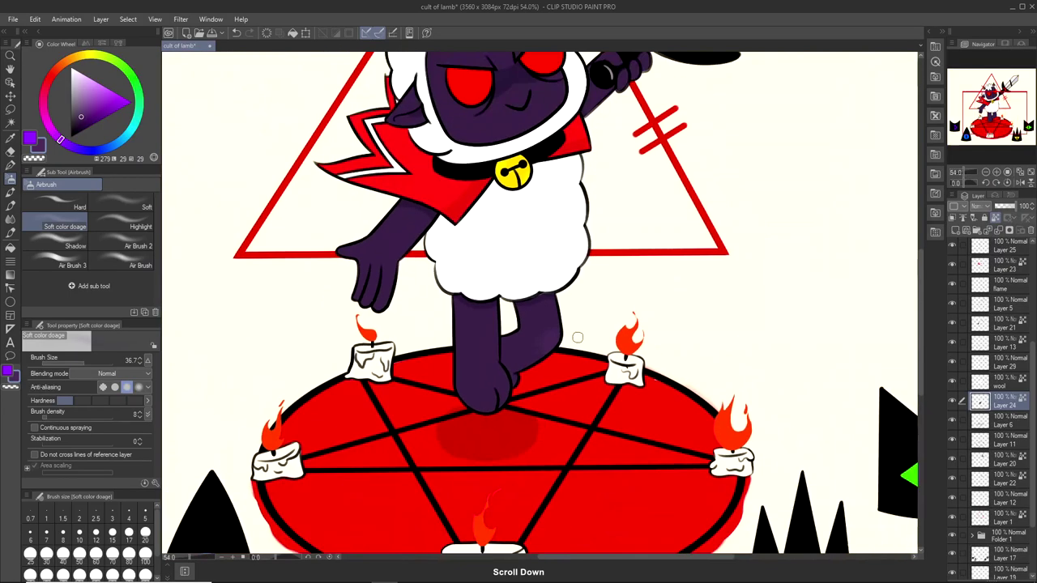
scroll(574, 344, "down", 2)
scroll(573, 344, "up", 4)
key("ctrl+z")
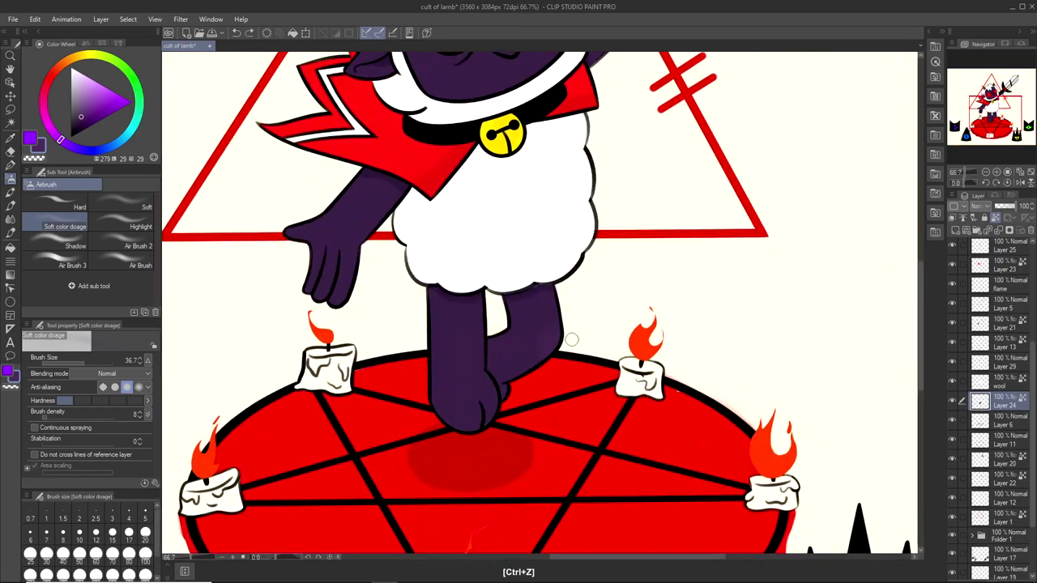
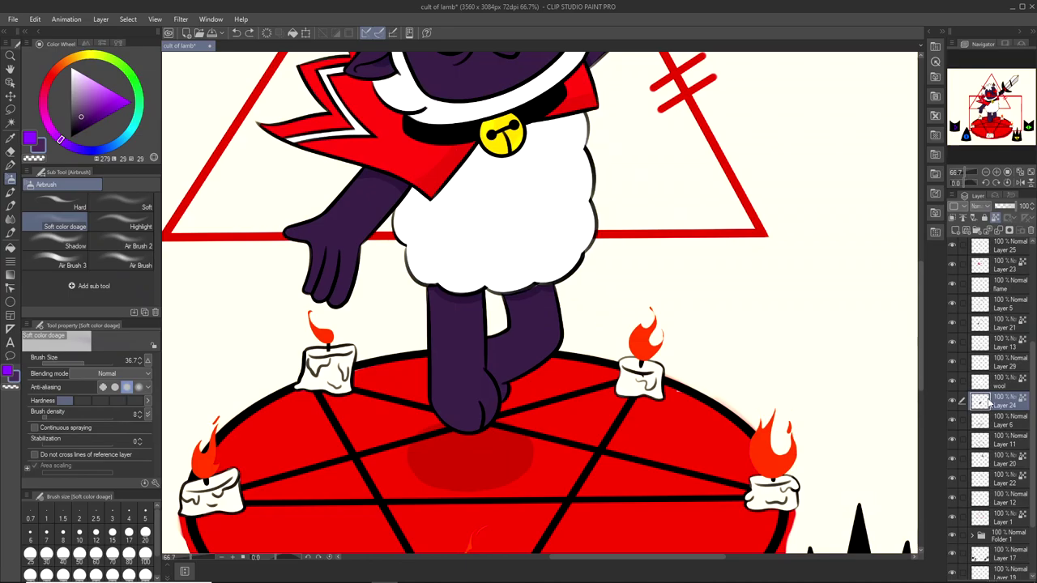
Select Layer 6.
left_click(1007, 424)
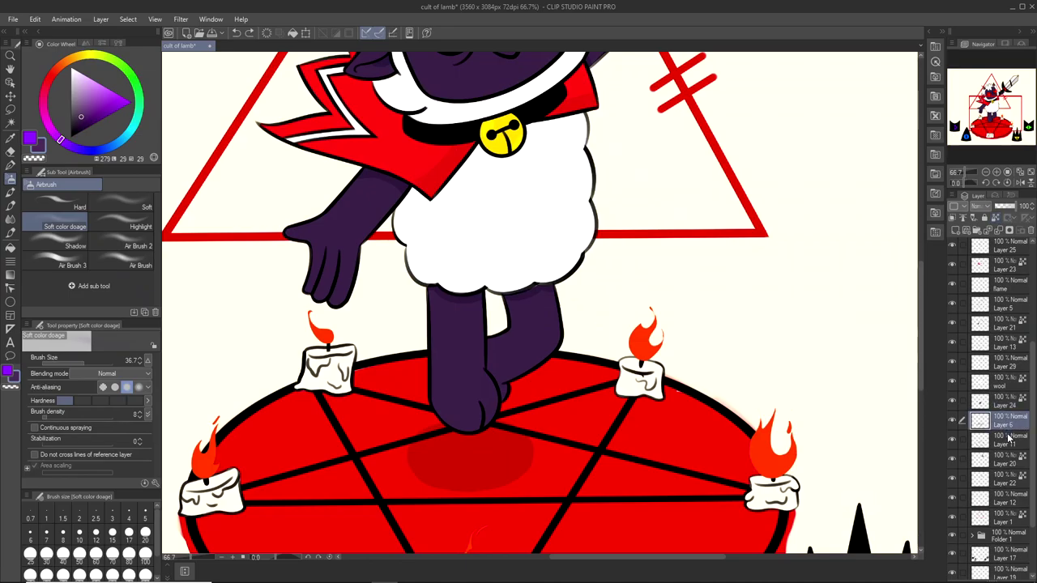
Check individual layers by hiding and showing them to find the one holding the lamb's leg line art.
left_click(1009, 440)
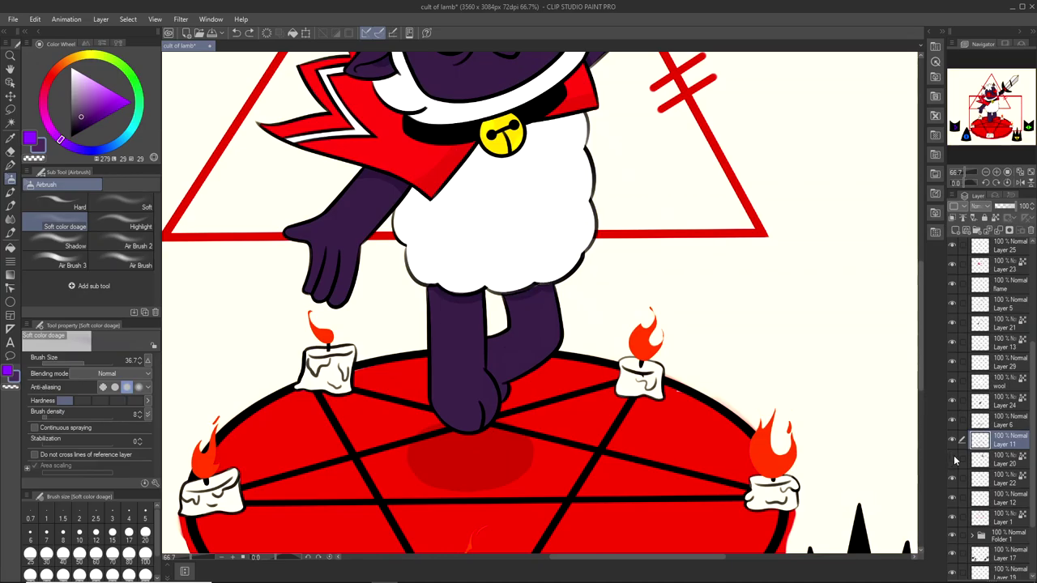
scroll(999, 389, "up", 3)
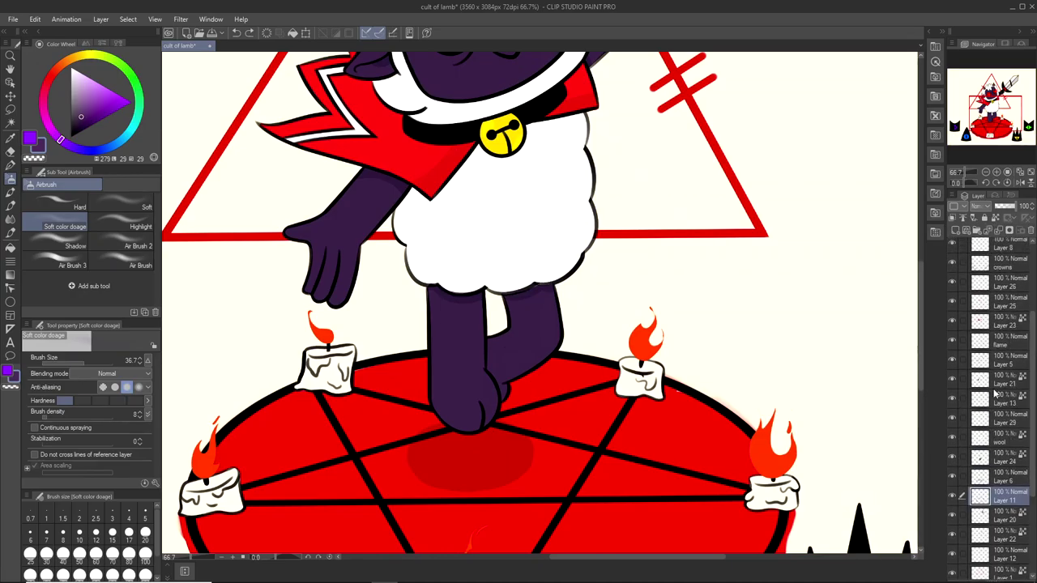
left_click(952, 421)
left_click(952, 422)
left_click(953, 440)
left_click(953, 440)
left_click(953, 440)
left_click(955, 408)
left_click(954, 403)
left_click(954, 404)
left_click(955, 384)
left_click(955, 385)
scroll(1030, 376, "up", 2)
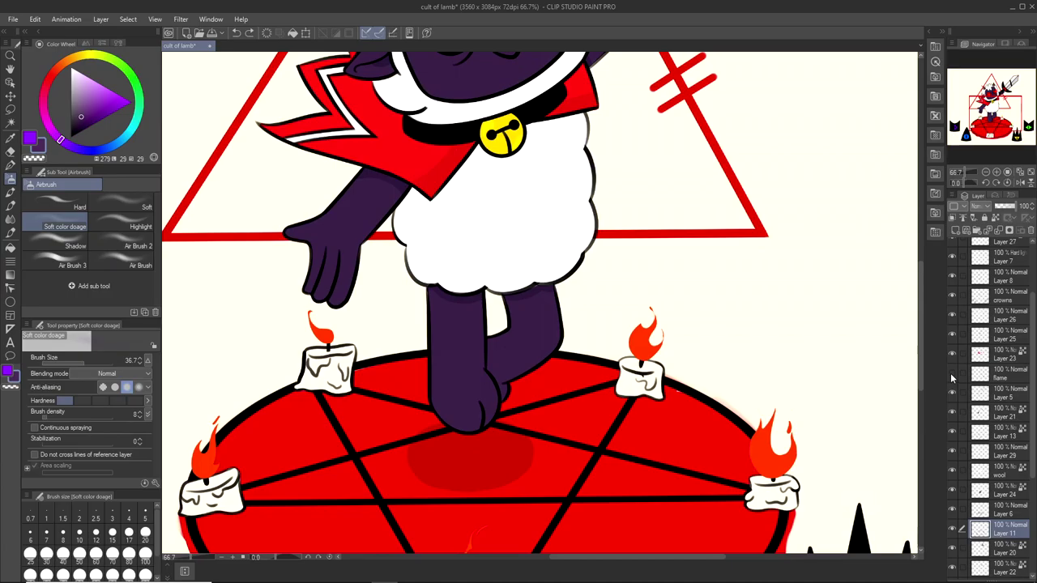
left_click(953, 374)
left_click(953, 374)
left_click(953, 354)
left_click(953, 354)
left_click(953, 335)
left_click(953, 336)
left_click(953, 315)
left_click(953, 315)
left_click(953, 297)
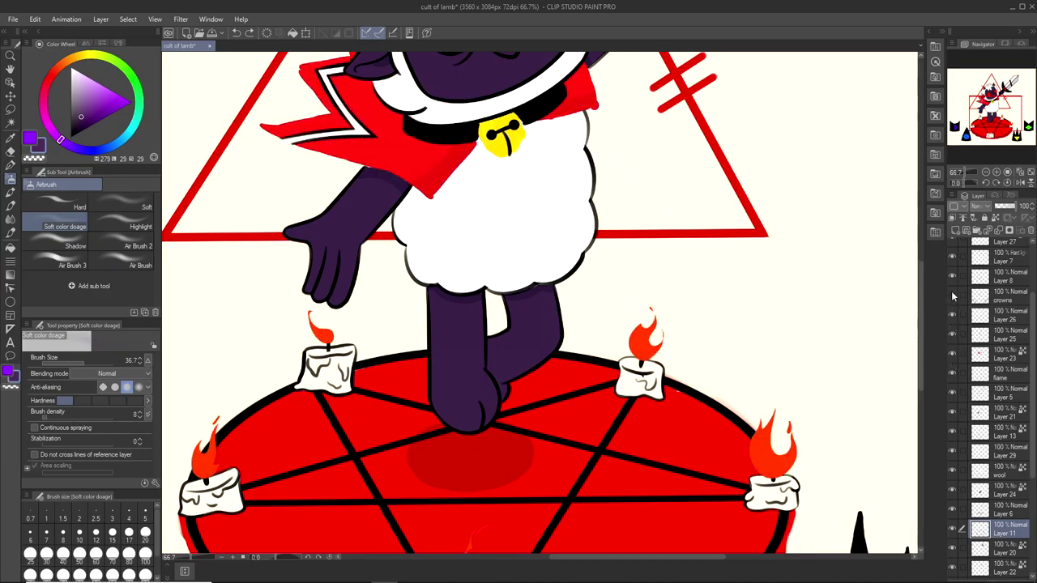
left_click(953, 297)
left_click_drag(1032, 349, 1032, 300)
left_click(952, 384)
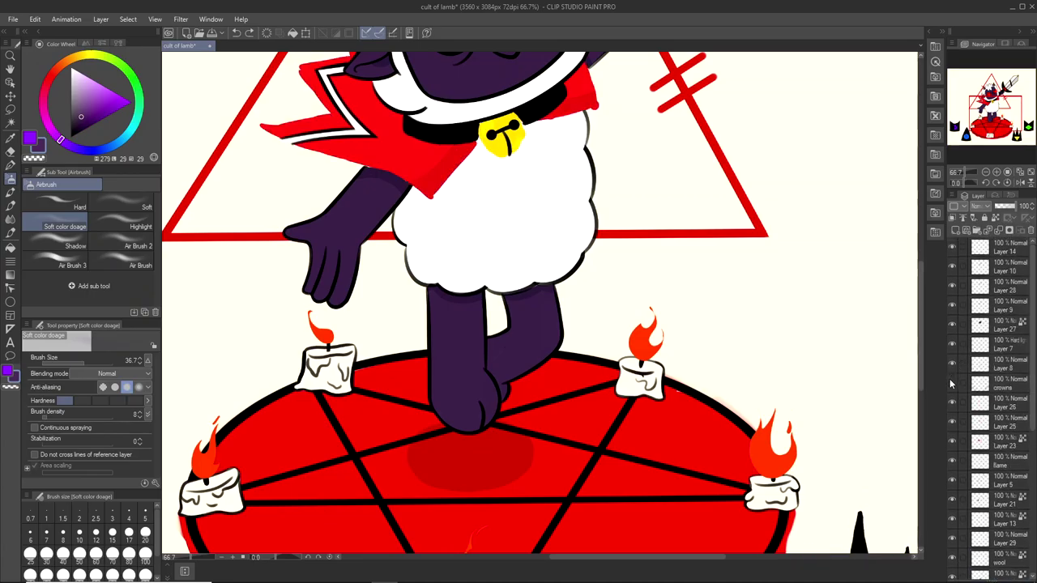
left_click(953, 366)
left_click(953, 365)
left_click(953, 366)
left_click(953, 381)
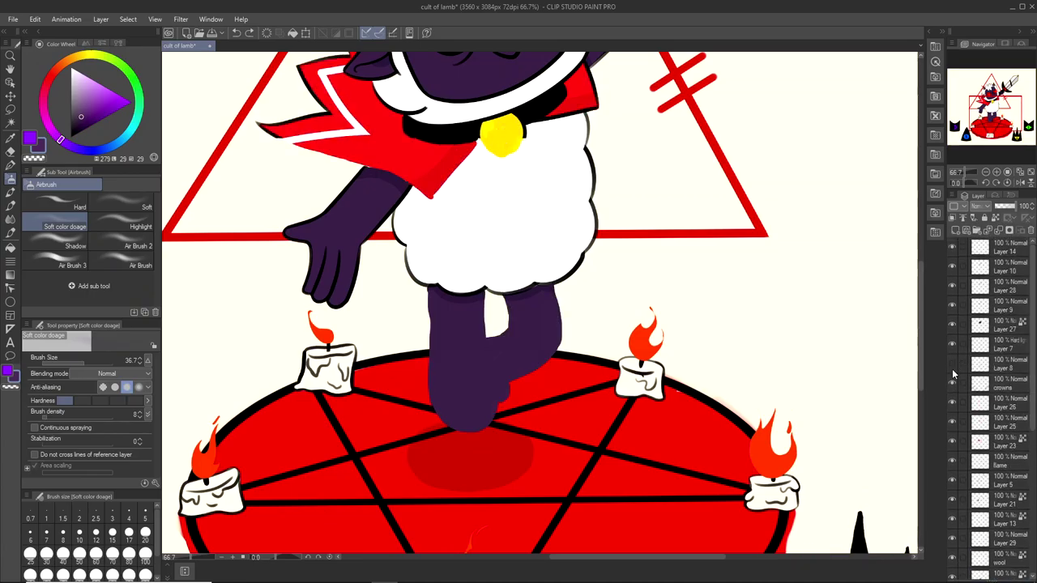
left_click(953, 366)
Make Layer 8 active and switch to the Marker brush for inking the leg outlines.
left_click(972, 364)
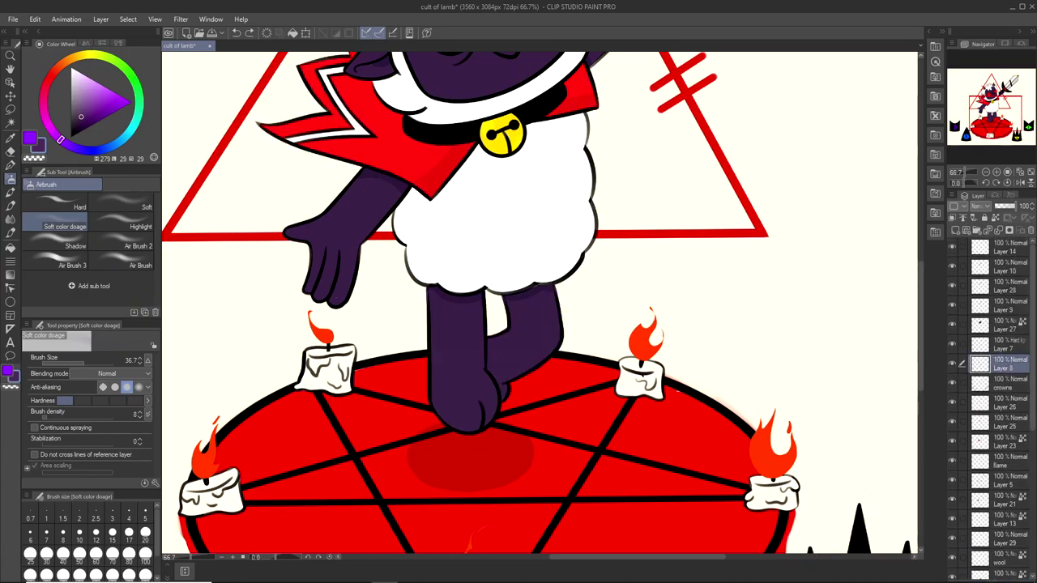
left_click(11, 164)
left_click(73, 184)
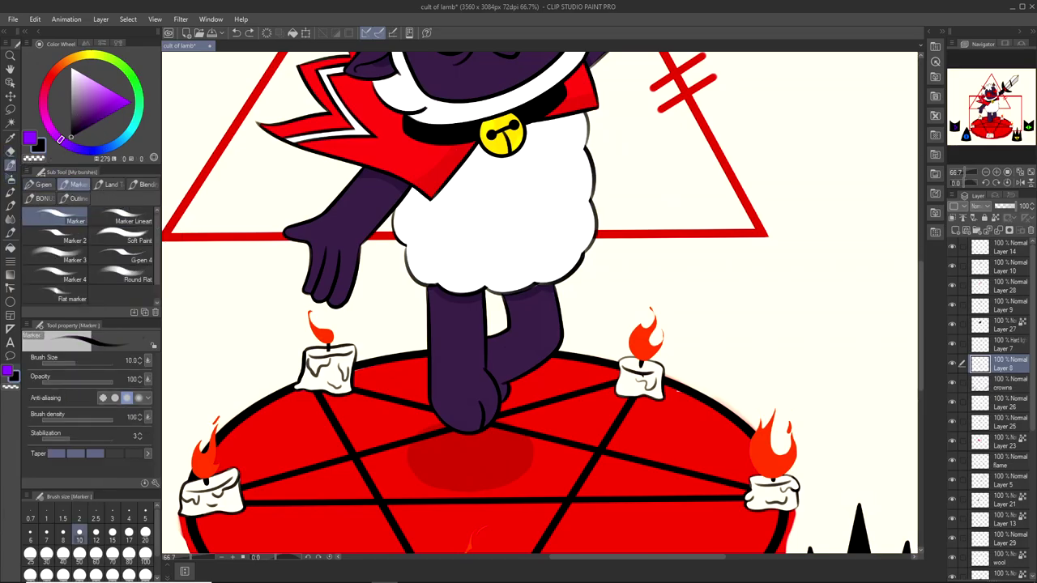
Try to extend the bent leg's inner outline past the knee bend with size 10 Marker strokes.
scroll(512, 337, "up", 9)
mouse_move(482, 333)
left_mouse_down()
mouse_move(474, 205)
mouse_move(481, 239)
mouse_move(485, 229)
mouse_move(472, 337)
mouse_move(478, 203)
left_mouse_up()
key("ctrl+z")
scroll(485, 237, "down", 1)
key("ctrl+z")
key("ctrl+z")
left_click_drag(477, 345, 475, 204)
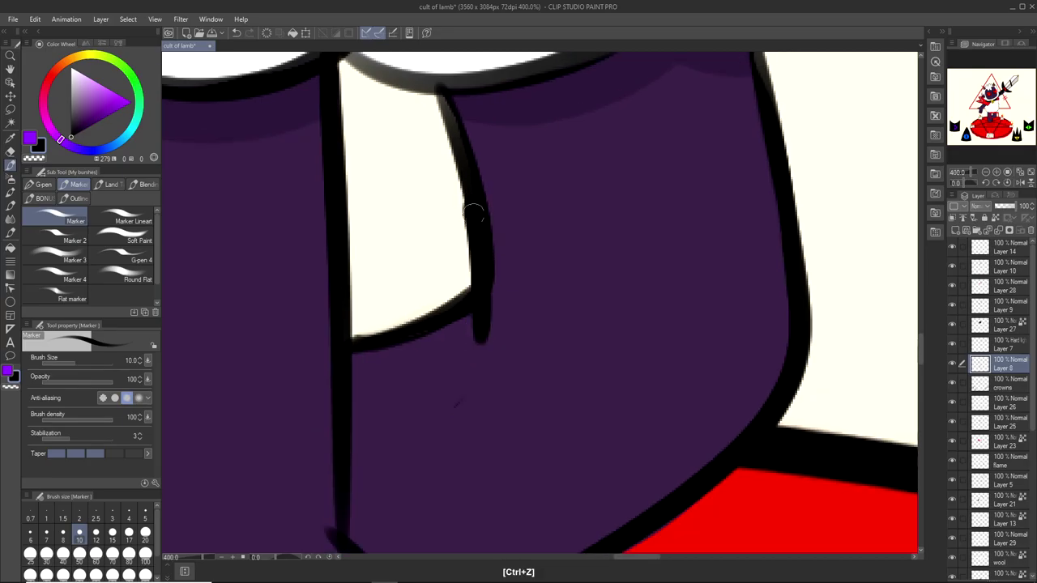
key("ctrl+z")
mouse_move(477, 347)
left_mouse_down()
mouse_move(474, 189)
mouse_move(481, 333)
mouse_move(481, 229)
left_mouse_up()
key("ctrl+z")
key("ctrl+z")
key("ctrl+z")
mouse_move(479, 345)
left_mouse_down()
mouse_move(476, 229)
mouse_move(474, 407)
mouse_move(461, 210)
left_mouse_up()
key("ctrl+z")
scroll(482, 236, "down", 5)
scroll(516, 174, "up", 5)
key("ctrl+z")
scroll(486, 211, "up", 2)
key("ctrl+z")
key("ctrl+z")
left_click_drag(444, 430, 473, 248)
scroll(499, 257, "down", 4)
scroll(499, 258, "down", 2)
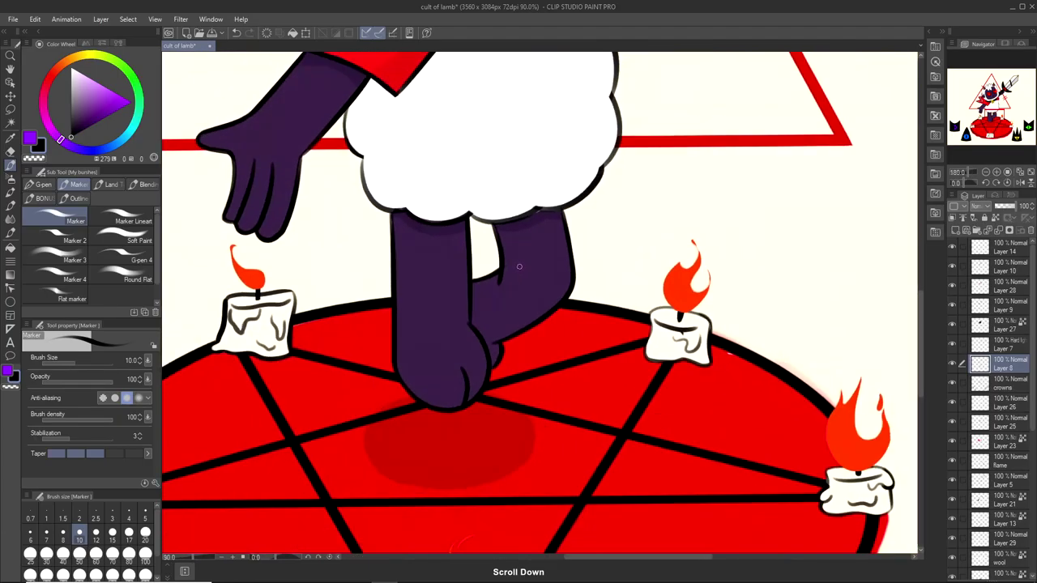
scroll(510, 257, "up", 2)
scroll(511, 257, "up", 3)
key("ctrl+z")
left_click_drag(427, 397, 443, 316)
key("ctrl+z")
left_click_drag(428, 396, 440, 291)
key("ctrl+z")
Set the Marker size to 12 and ink a short crease extending the bent leg's inner outline at the knee.
left_click(95, 532)
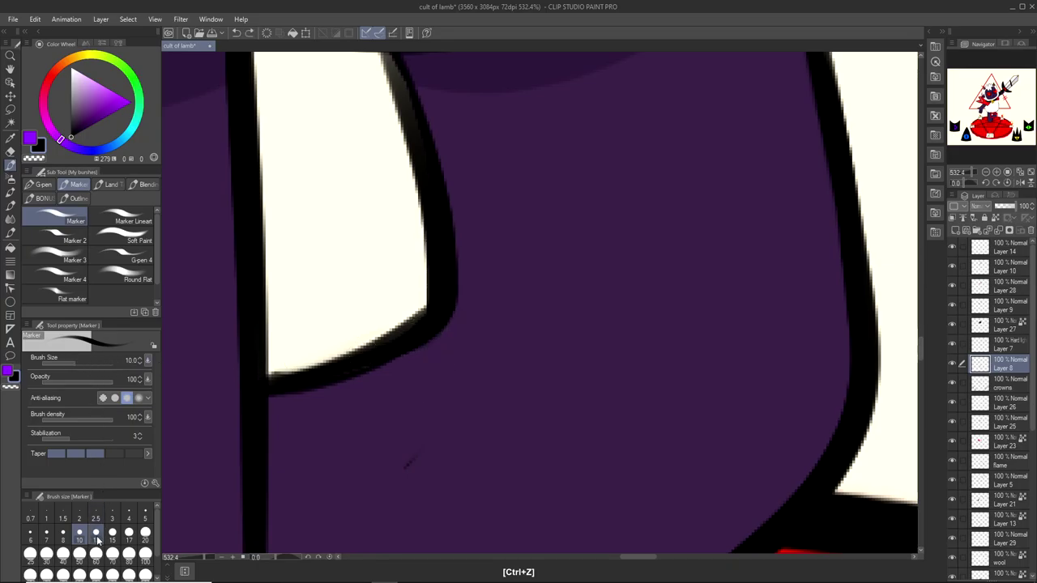
mouse_move(430, 389)
left_mouse_down()
mouse_move(453, 251)
mouse_move(436, 354)
mouse_move(441, 246)
left_mouse_up()
key("ctrl+z")
key("ctrl+z")
key("ctrl+z")
key("ctrl+z")
left_click_drag(431, 385, 440, 315)
scroll(474, 264, "down", 7)
scroll(473, 264, "down", 4)
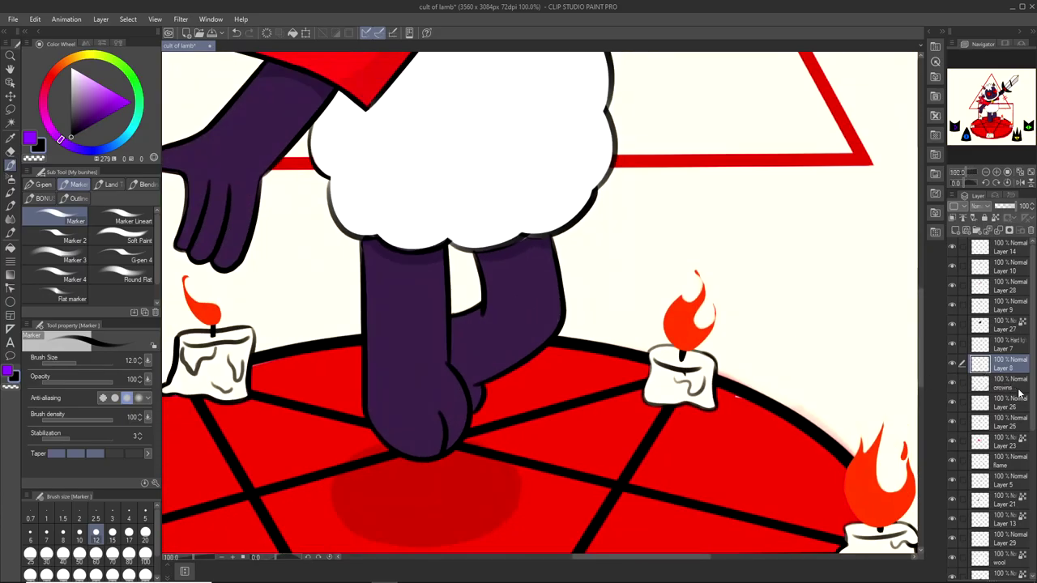
Check that Layer 24 holds the purple leg fill and rename it as legs, keeping it visible and active.
scroll(1004, 437, "down", 3)
left_click(1002, 456)
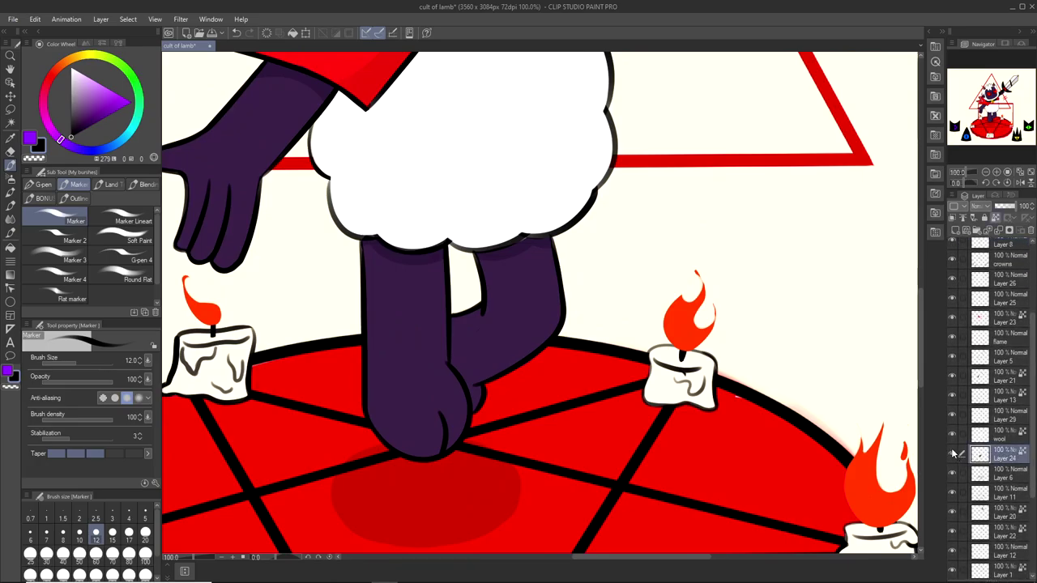
left_click(953, 454)
left_click(953, 454)
left_click(953, 452)
double_click(1007, 458)
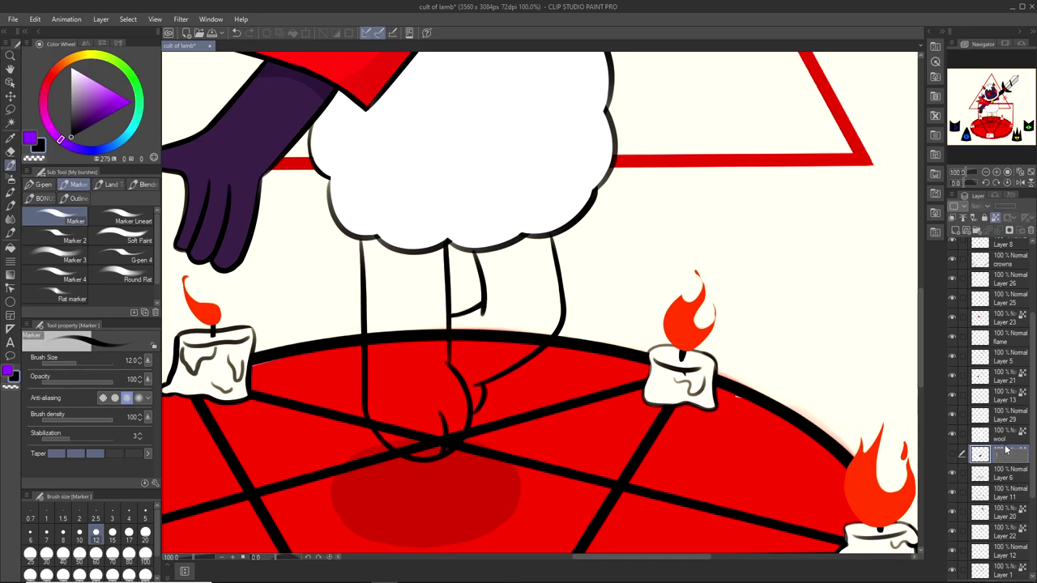
type("legs")
key("Return")
left_click(976, 375)
key("ctrl+z")
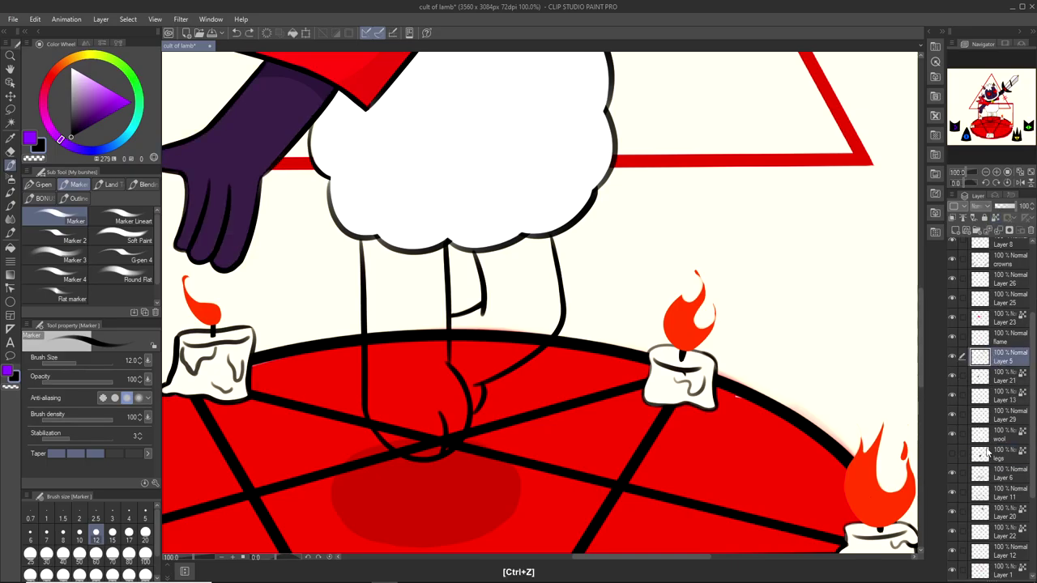
key("ctrl+z")
key("ctrl+z")
Sample the dark purple shadow colour from the top of the bent leg for use with the Marker brush.
scroll(478, 276, "up", 3)
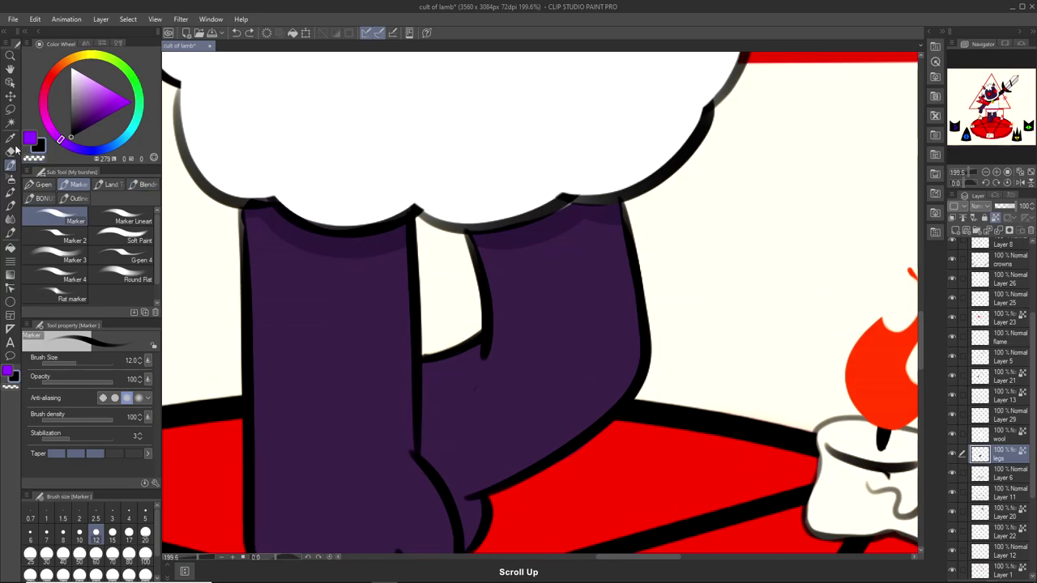
left_click(11, 151)
left_click(11, 138)
left_click(540, 232)
left_click(11, 166)
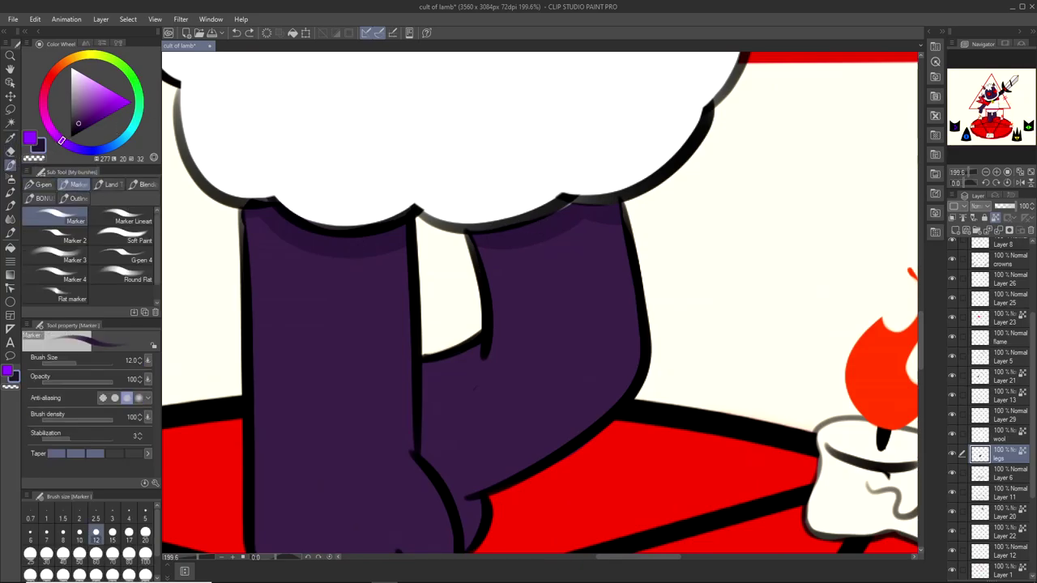
Try to paint a dark purple shadow beneath the bent leg's upper outline, beside the straight leg.
scroll(493, 352, "up", 2)
left_click_drag(391, 370, 490, 341)
key("ctrl+z")
left_click_drag(379, 372, 457, 360)
key("ctrl+z")
mouse_move(365, 367)
left_mouse_down()
mouse_move(474, 358)
mouse_move(442, 344)
mouse_move(469, 356)
mouse_move(391, 358)
left_mouse_up()
key("ctrl+z")
scroll(481, 348, "down", 6)
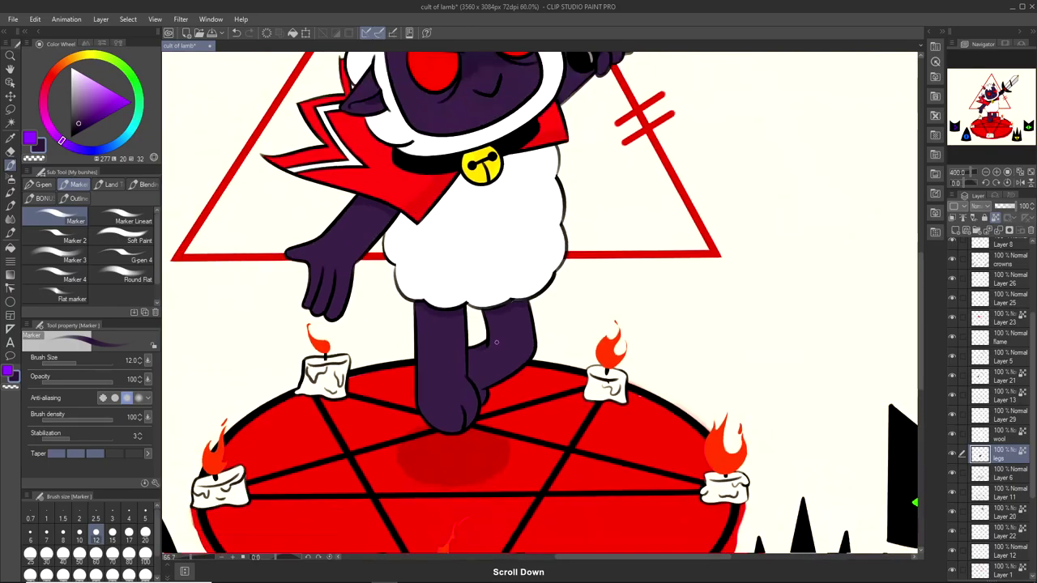
scroll(497, 342, "down", 1)
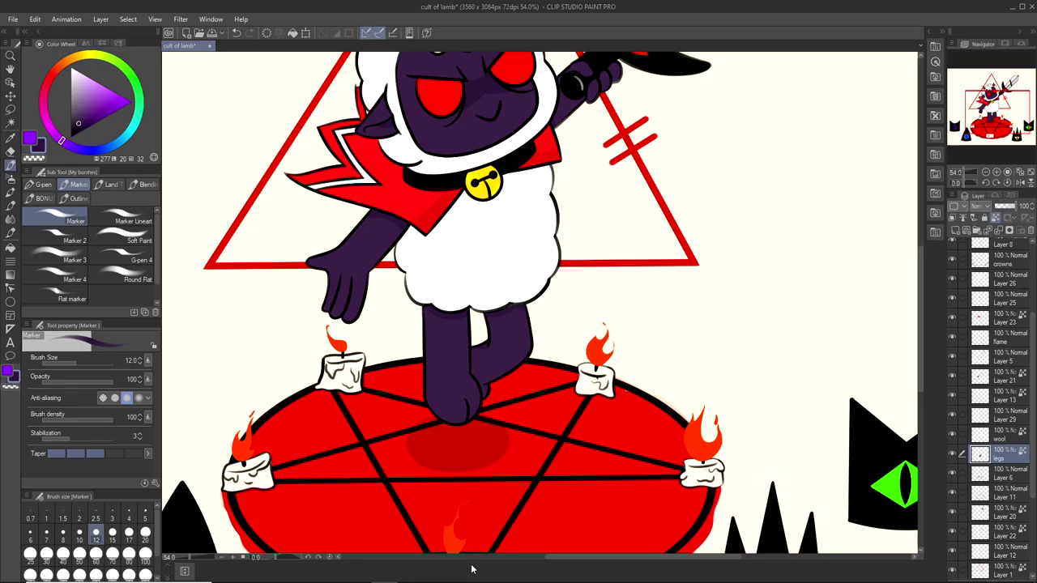
scroll(478, 348, "up", 8)
key("ctrl+z")
left_click_drag(531, 365, 416, 363)
key("ctrl+z")
Paint a thin dark purple shadow under the bent leg's upper outline, from the straight leg to the knee crease.
left_click_drag(558, 352, 472, 370)
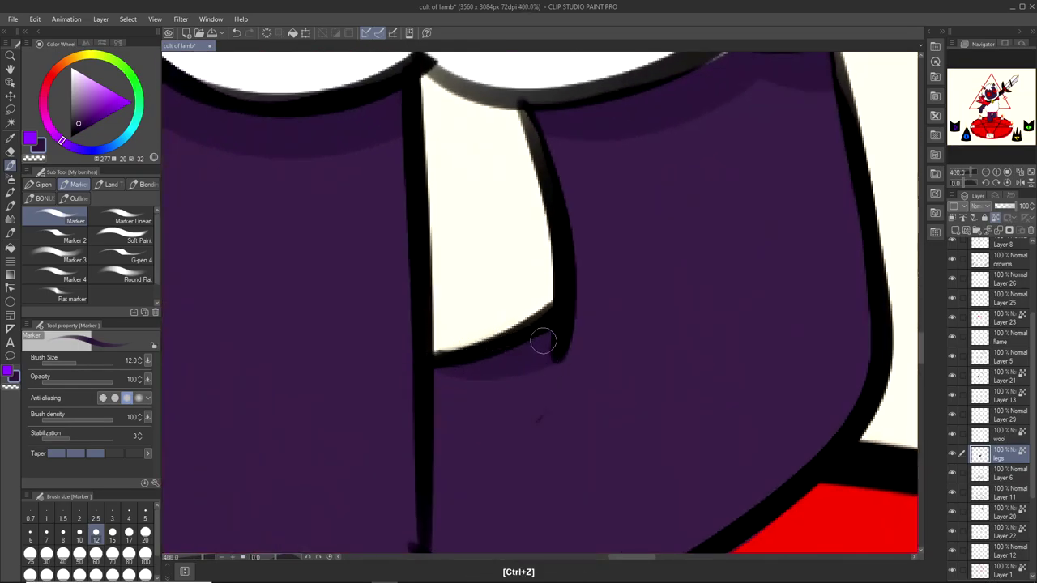
scroll(542, 342, "down", 8)
scroll(543, 349, "up", 9)
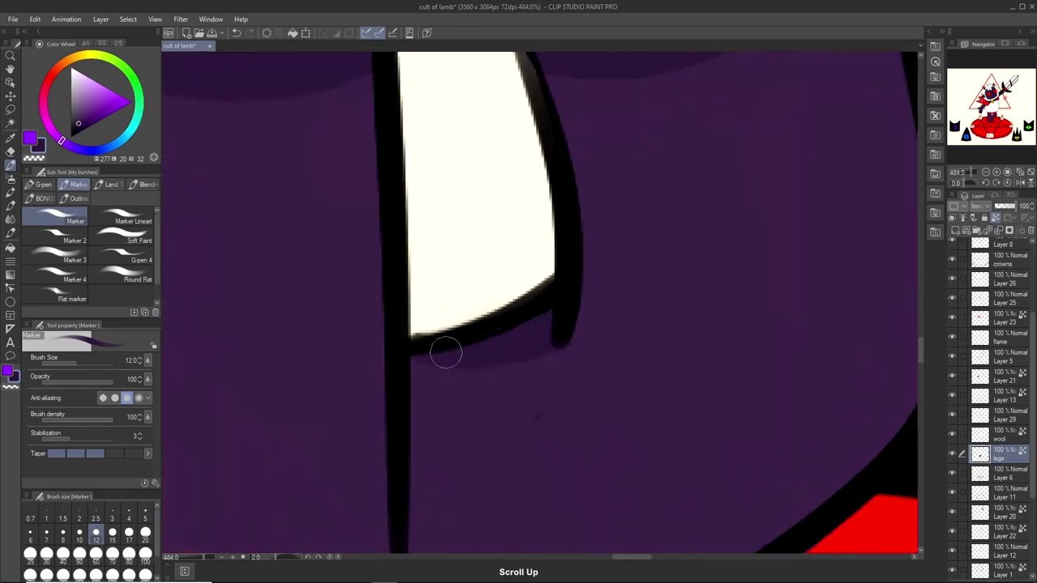
scroll(450, 349, "up", 1)
key("ctrl+z")
left_click_drag(556, 346, 376, 378)
key("ctrl+z")
mouse_move(565, 348)
left_mouse_down()
mouse_move(411, 366)
mouse_move(508, 337)
mouse_move(413, 363)
left_mouse_up()
key("ctrl+z")
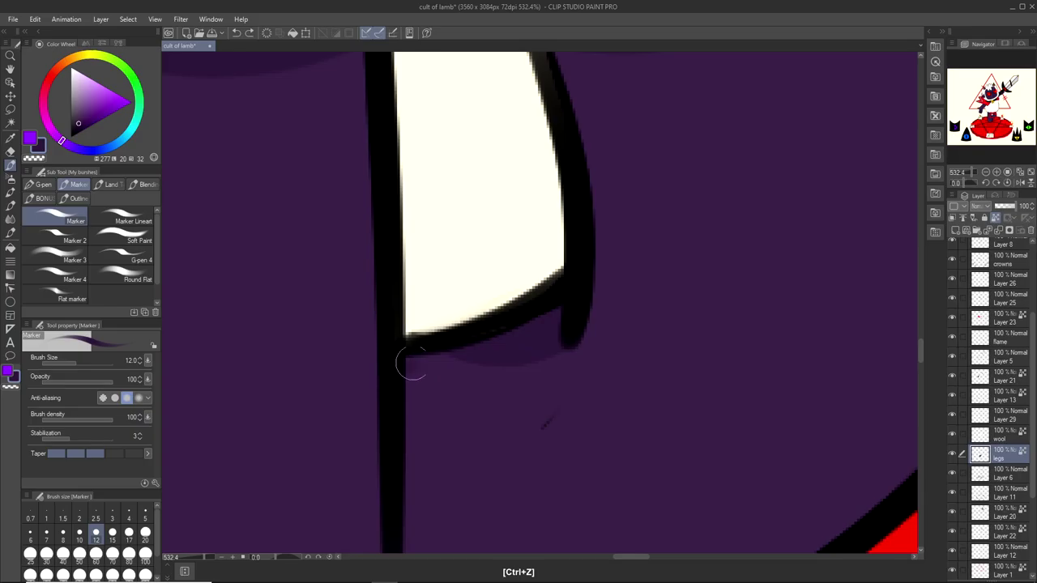
scroll(549, 308, "down", 6)
scroll(528, 319, "up", 5)
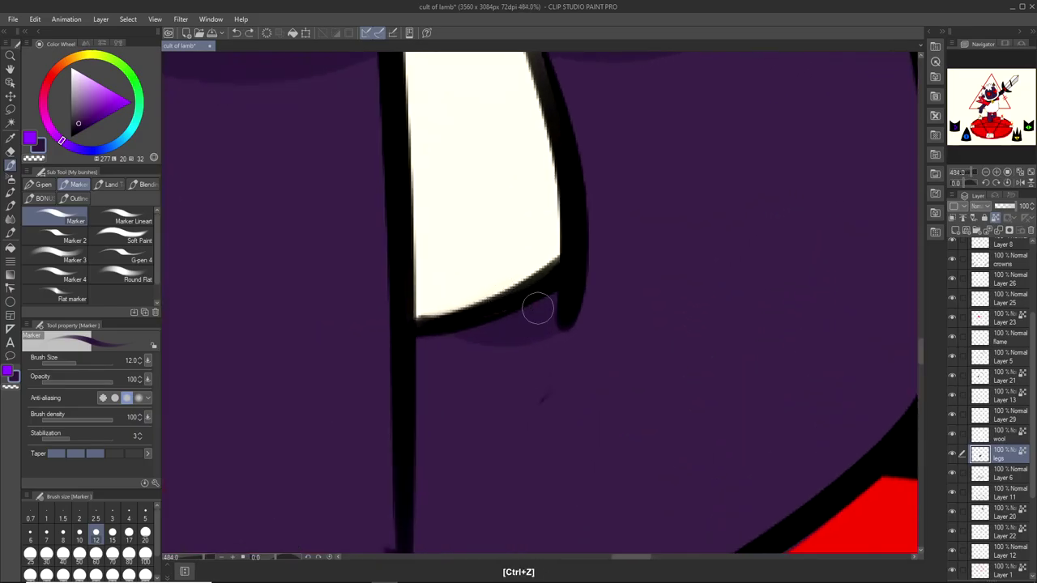
scroll(538, 309, "up", 4)
left_click_drag(423, 348, 356, 344)
key("ctrl+z")
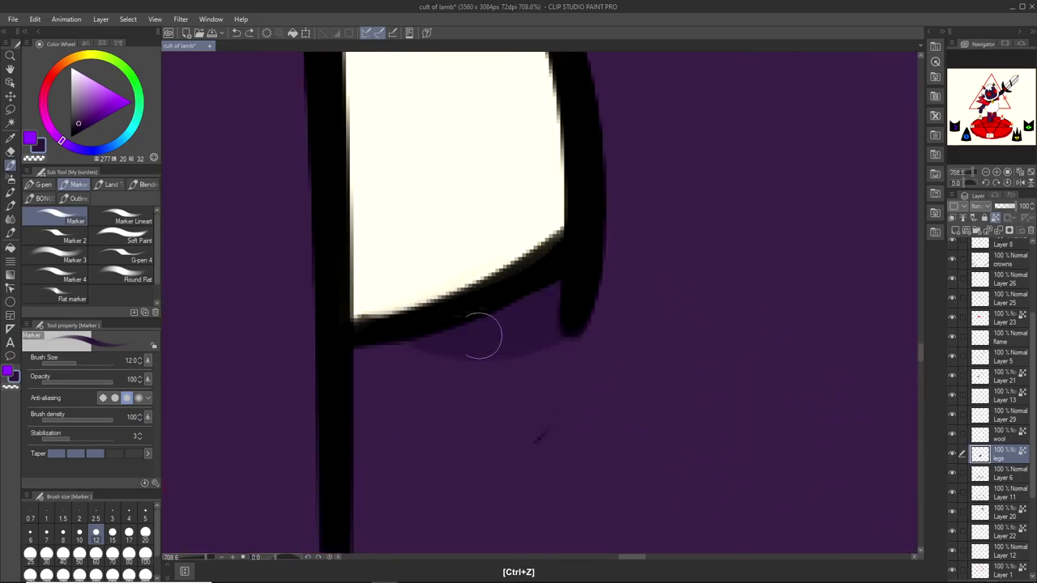
scroll(483, 335, "down", 10)
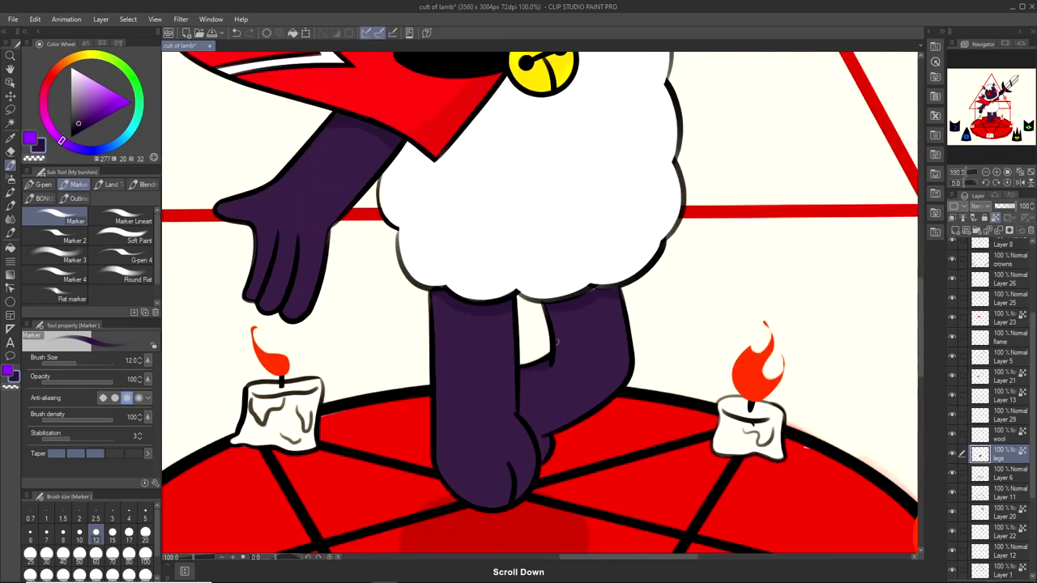
scroll(523, 369, "up", 11)
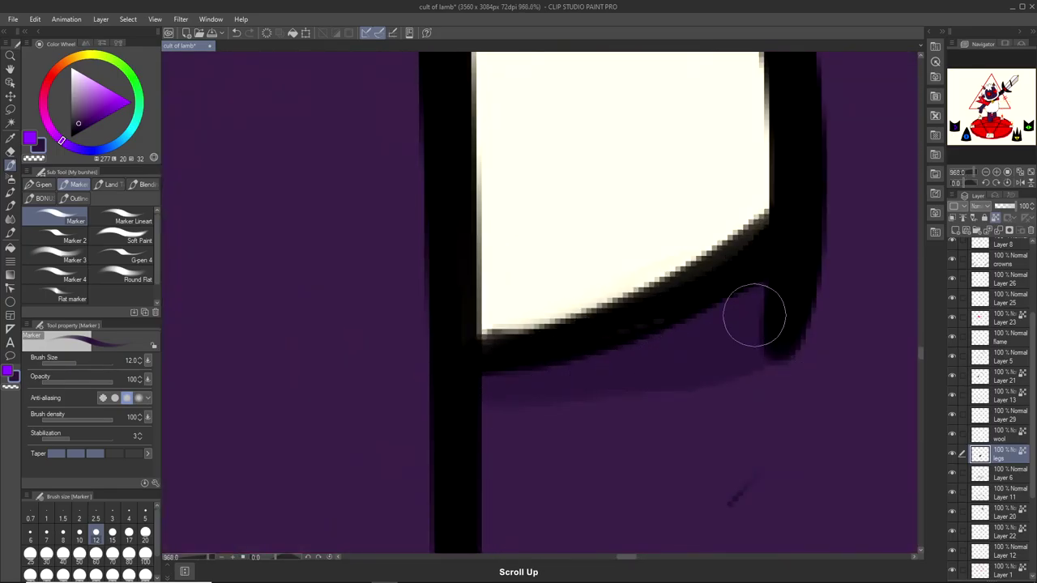
scroll(632, 414, "down", 8)
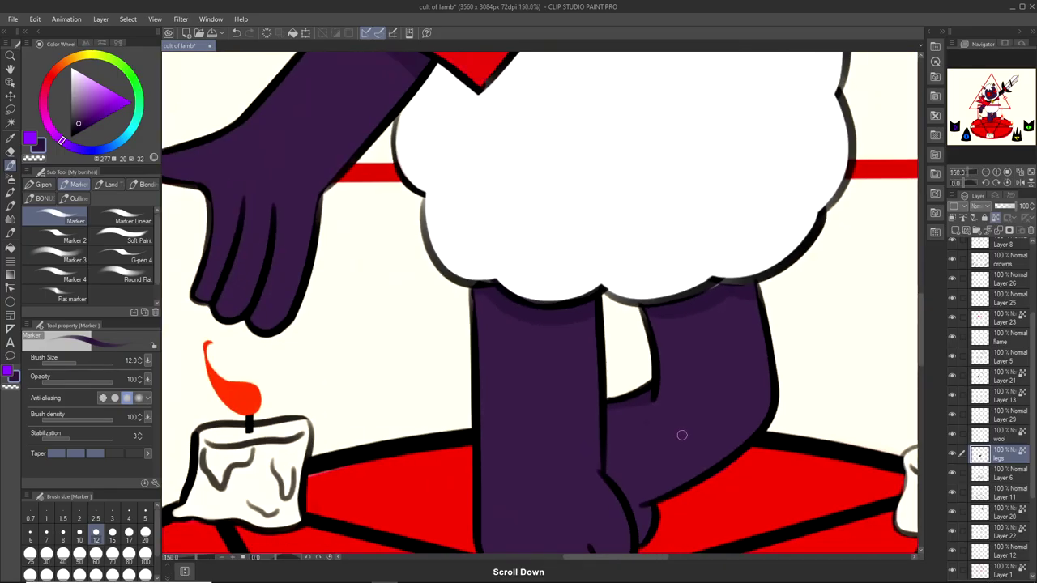
scroll(681, 434, "up", 9)
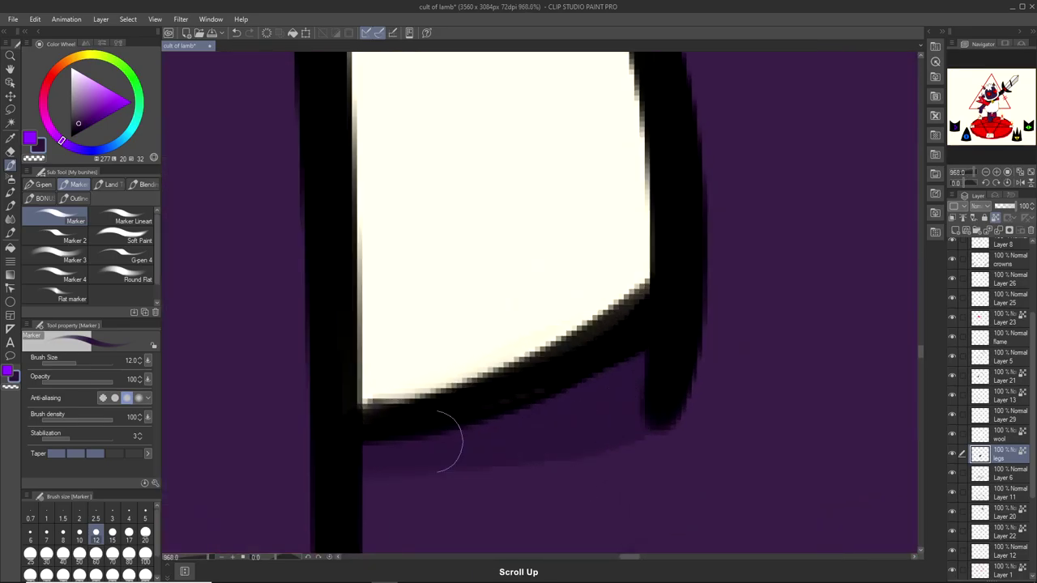
scroll(625, 394, "down", 9)
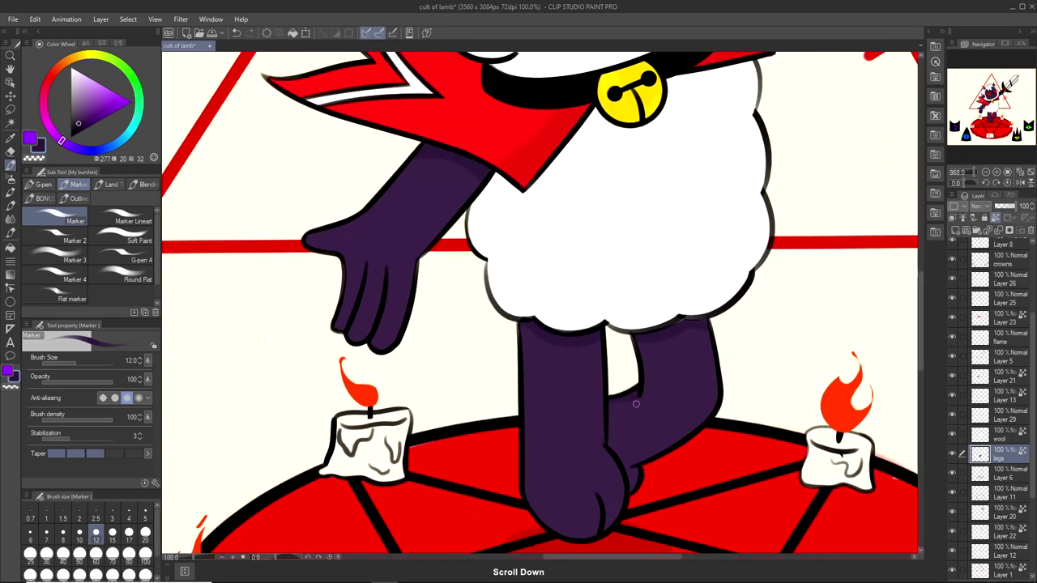
scroll(636, 404, "down", 3)
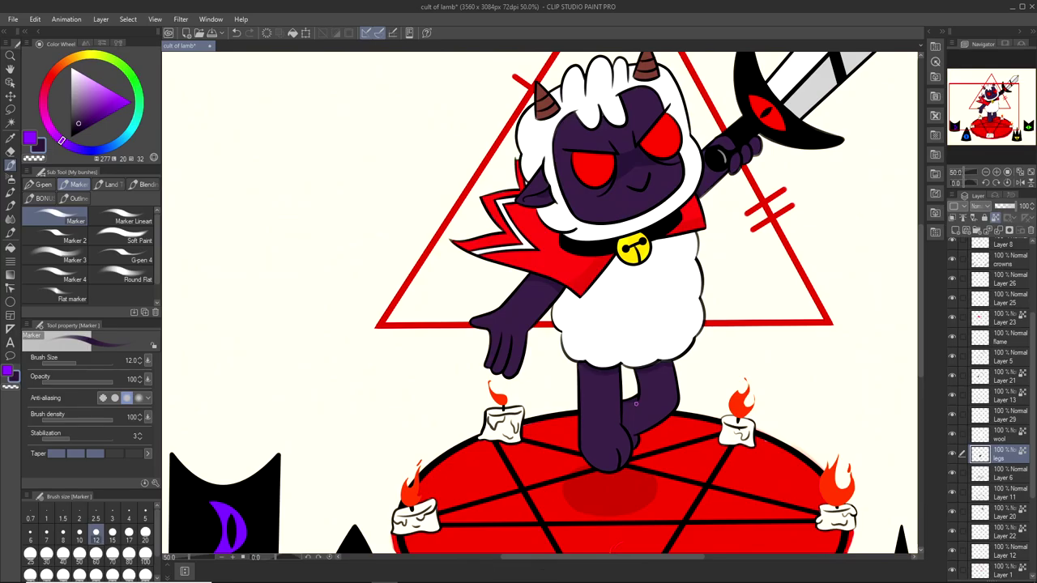
Shade the small visible foot of the bent leg with dark purple, just behind the straight leg.
scroll(636, 404, "up", 7)
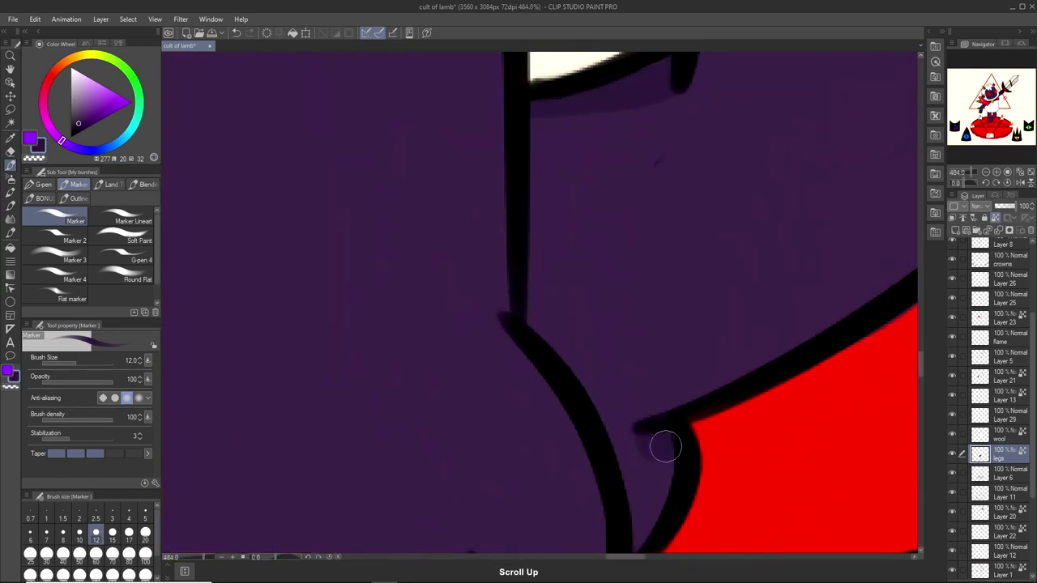
key("ctrl+z")
mouse_move(638, 440)
left_mouse_down()
mouse_move(663, 497)
mouse_move(659, 488)
mouse_move(651, 536)
mouse_move(645, 430)
left_mouse_up()
key("ctrl+z")
key("ctrl+z")
scroll(671, 438, "down", 4)
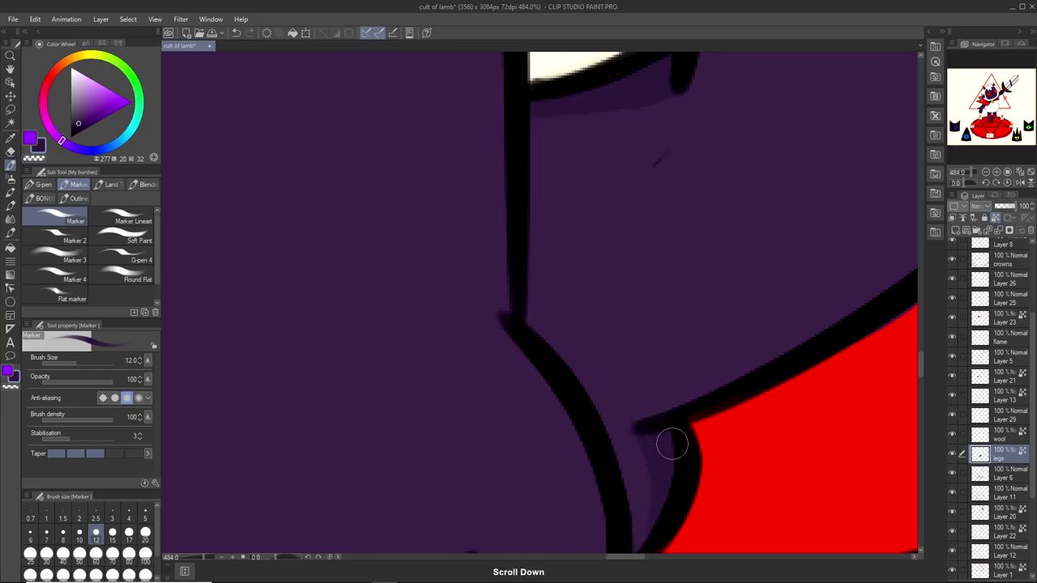
scroll(686, 422, "down", 3)
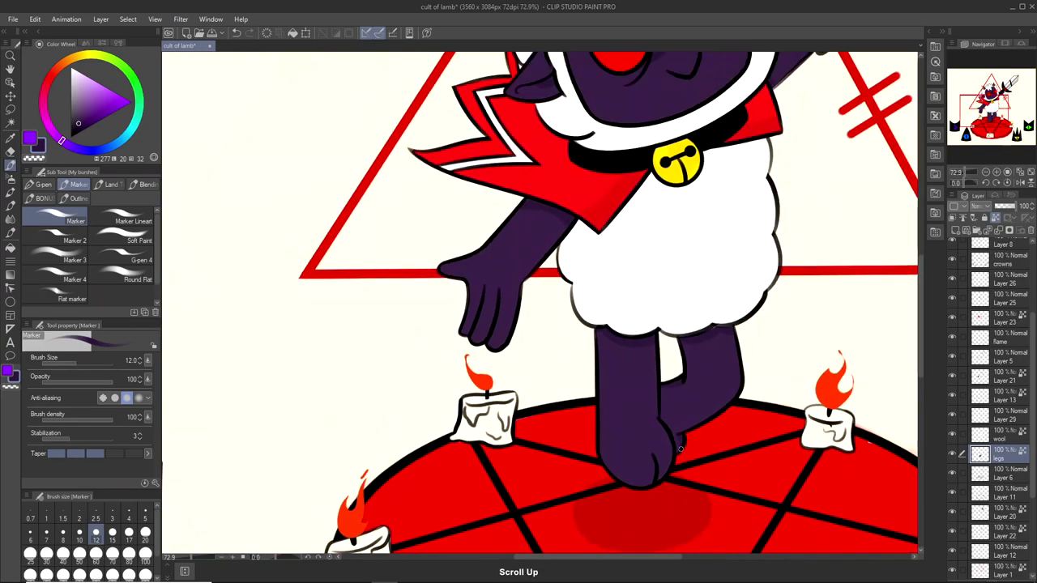
scroll(683, 423, "up", 5)
scroll(682, 422, "down", 5)
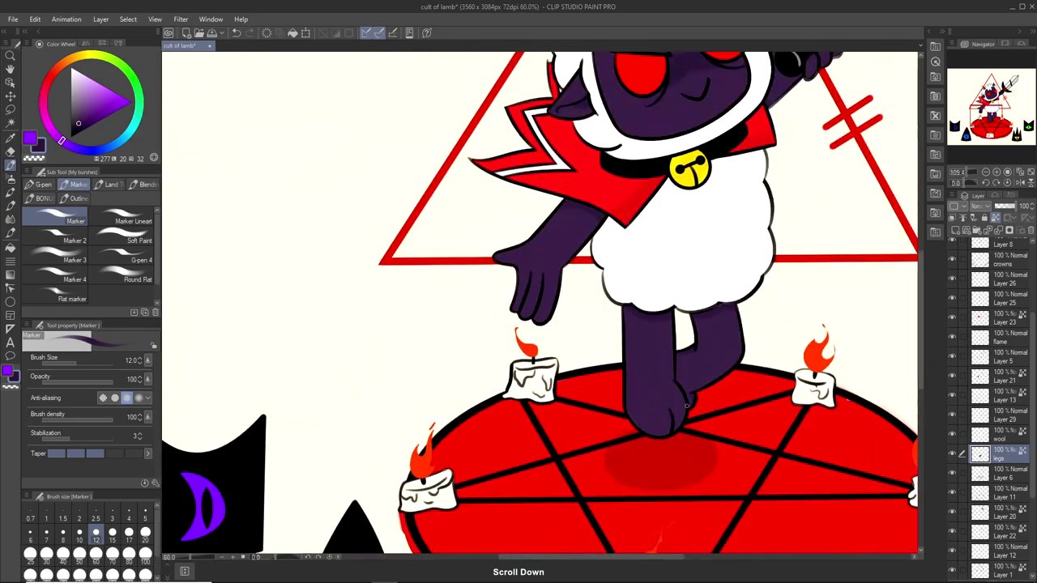
scroll(687, 406, "up", 4)
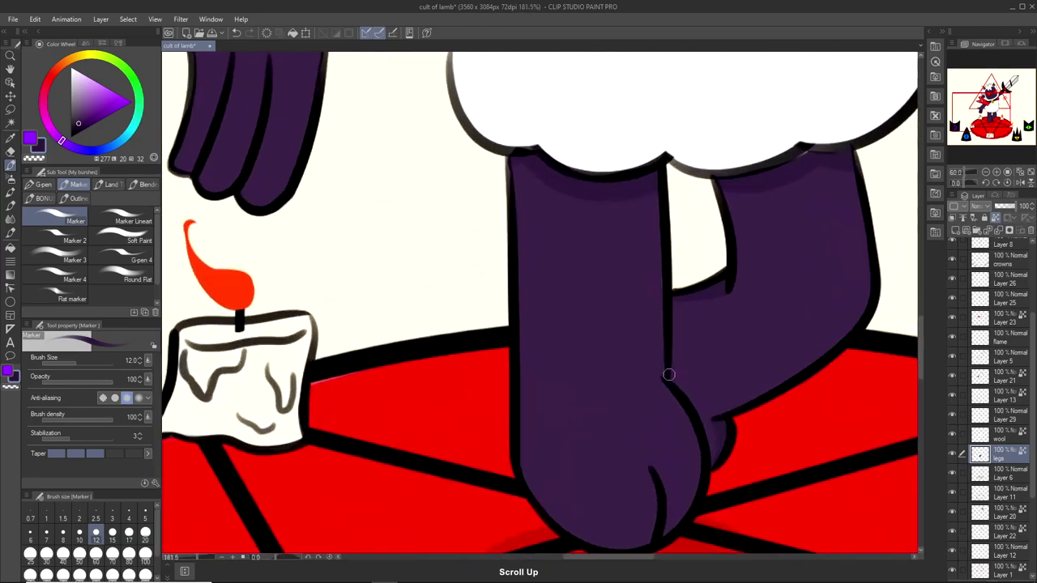
Try to paint a narrow dark purple shadow along the straight leg's inner edge, beside the gap between the legs.
mouse_move(661, 202)
left_mouse_down()
mouse_move(662, 270)
mouse_move(652, 192)
mouse_move(662, 396)
left_mouse_up()
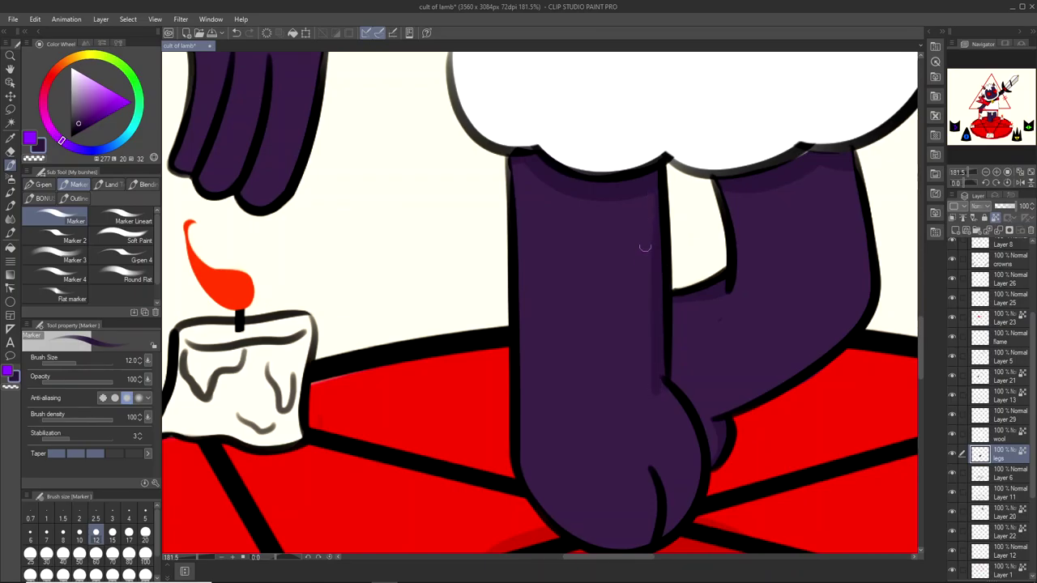
key("ctrl+z")
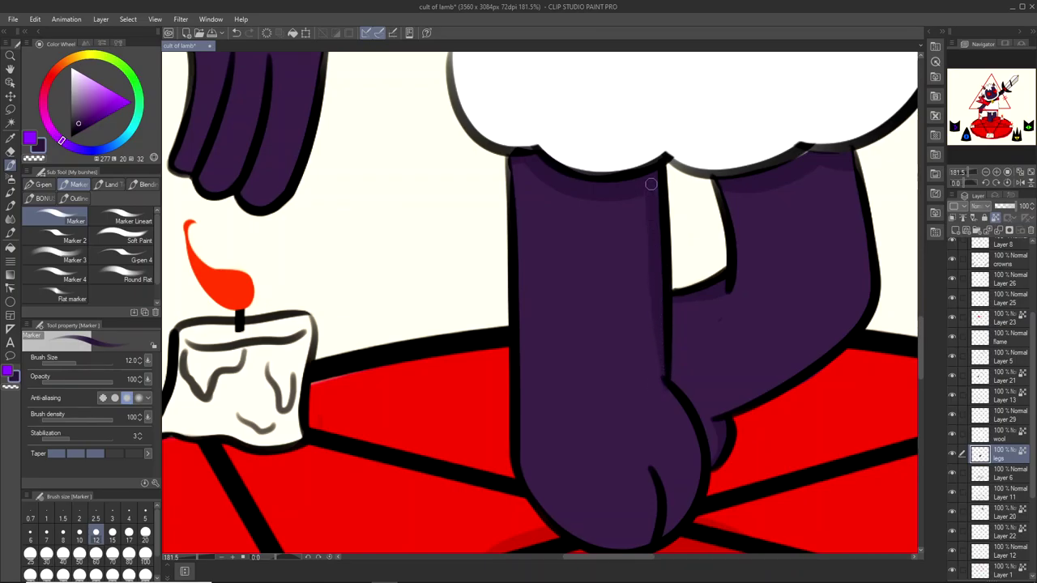
scroll(662, 347, "down", 4)
scroll(673, 381, "up", 4)
key("ctrl+z")
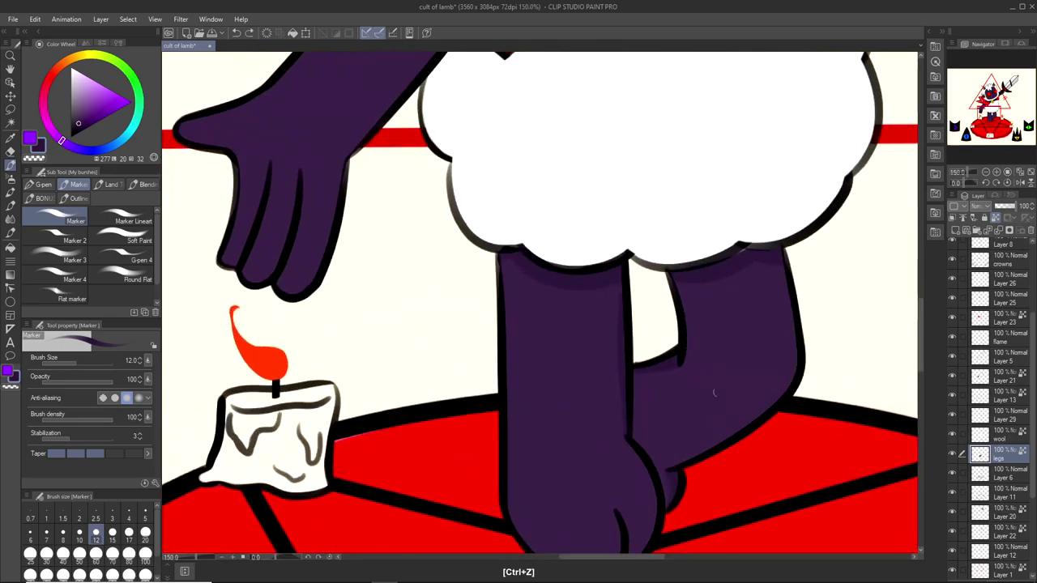
key("ctrl+z")
Paint a thin dark purple shadow along the bent leg's lower outline, from the small foot around the outer bend.
left_click_drag(681, 464, 757, 404)
key("ctrl+z")
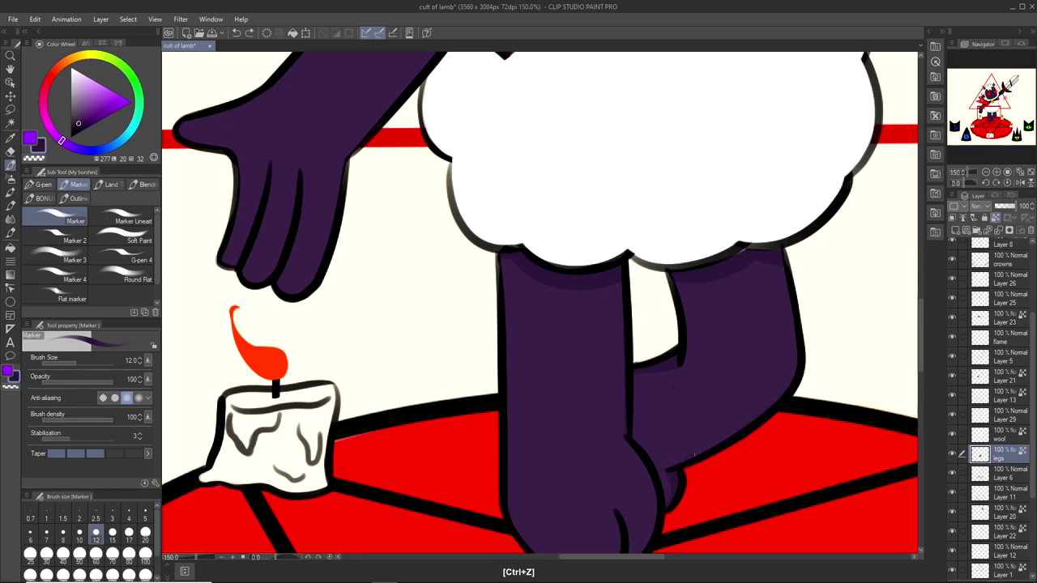
key("ctrl+z")
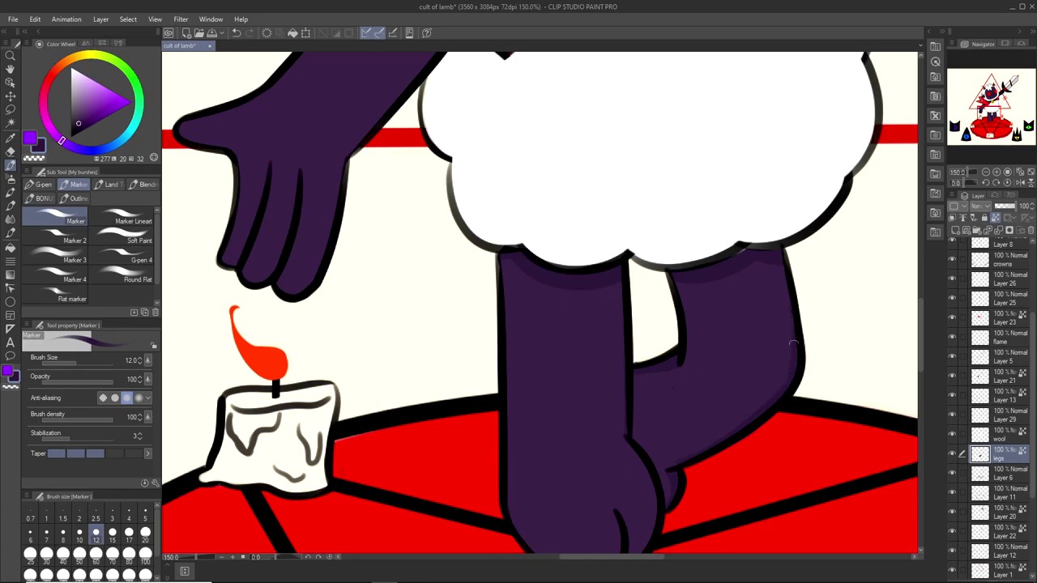
scroll(797, 276, "down", 3)
scroll(810, 324, "up", 3)
key("ctrl+z")
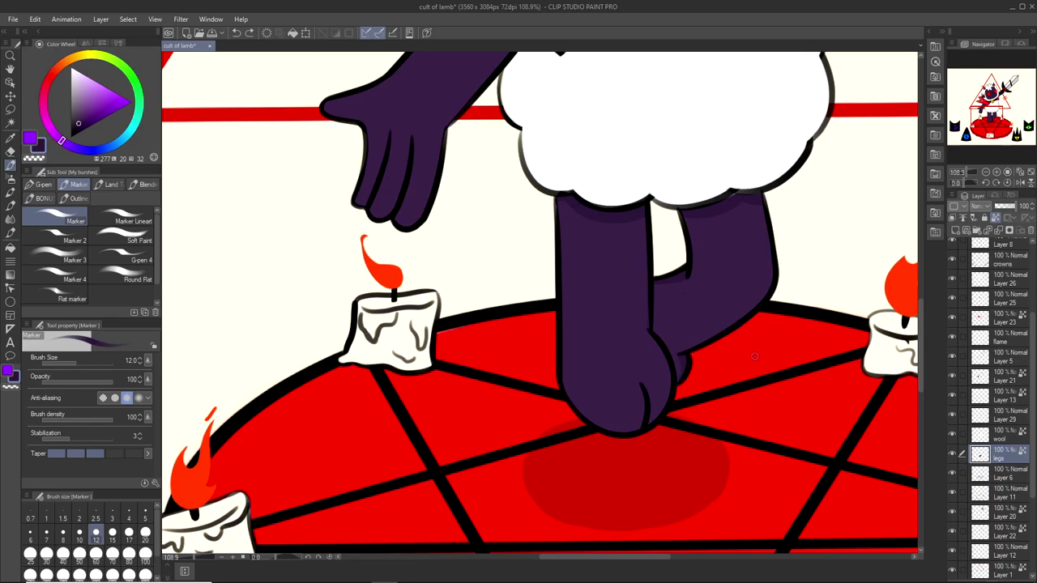
scroll(713, 337, "up", 5)
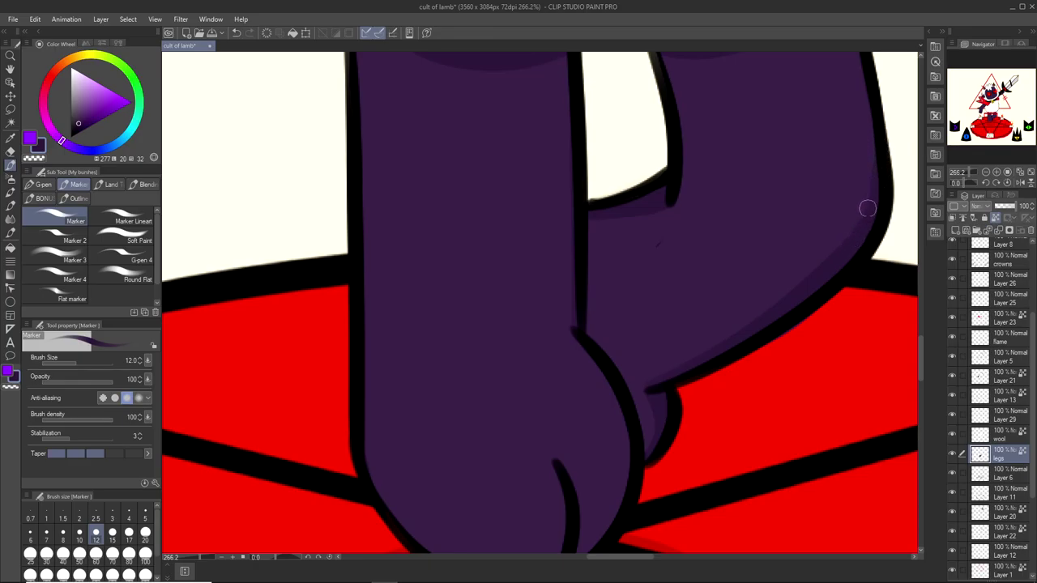
scroll(867, 209, "down", 6)
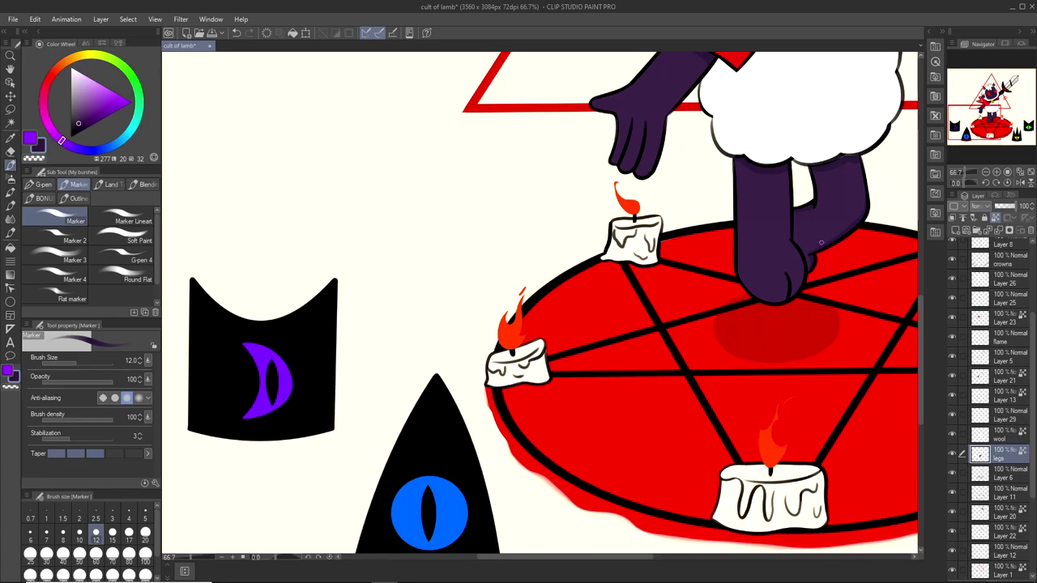
Examine the shading on both legs up close and within the whole character.
scroll(821, 241, "up", 4)
scroll(667, 386, "down", 3)
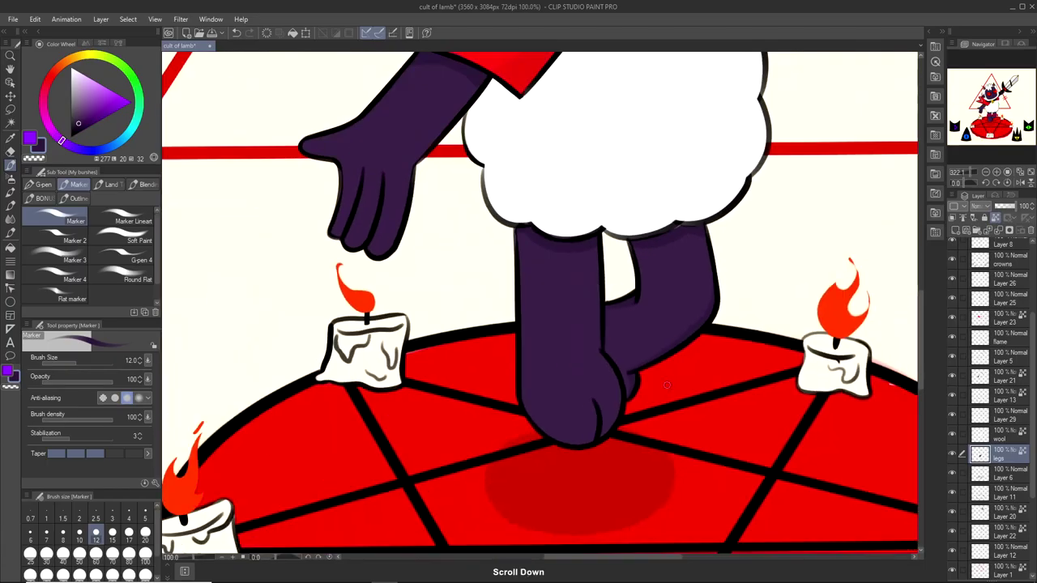
scroll(673, 386, "up", 3)
scroll(673, 385, "down", 3)
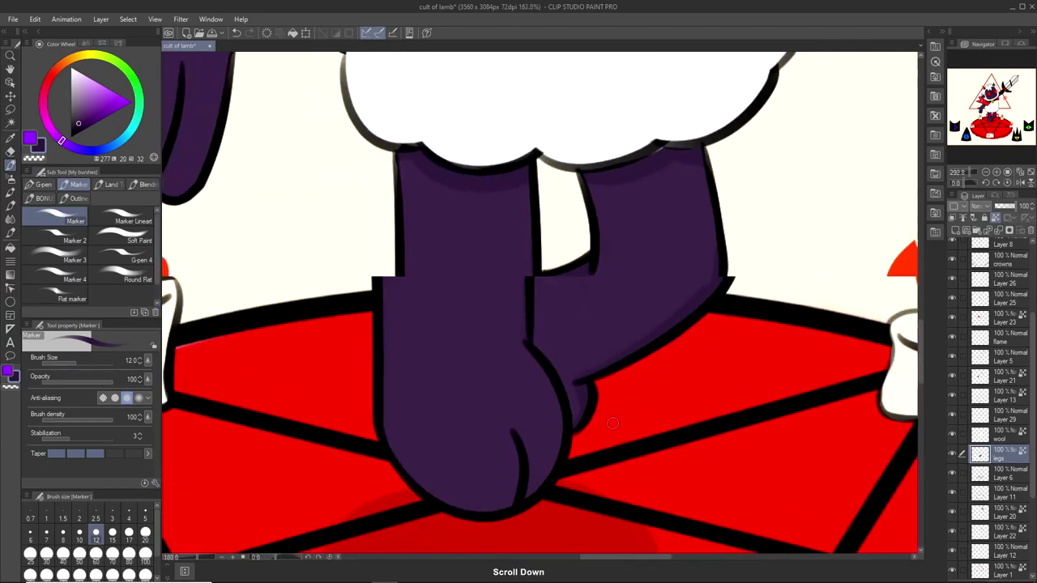
scroll(629, 378, "up", 3)
scroll(628, 377, "up", 1)
scroll(487, 436, "down", 3)
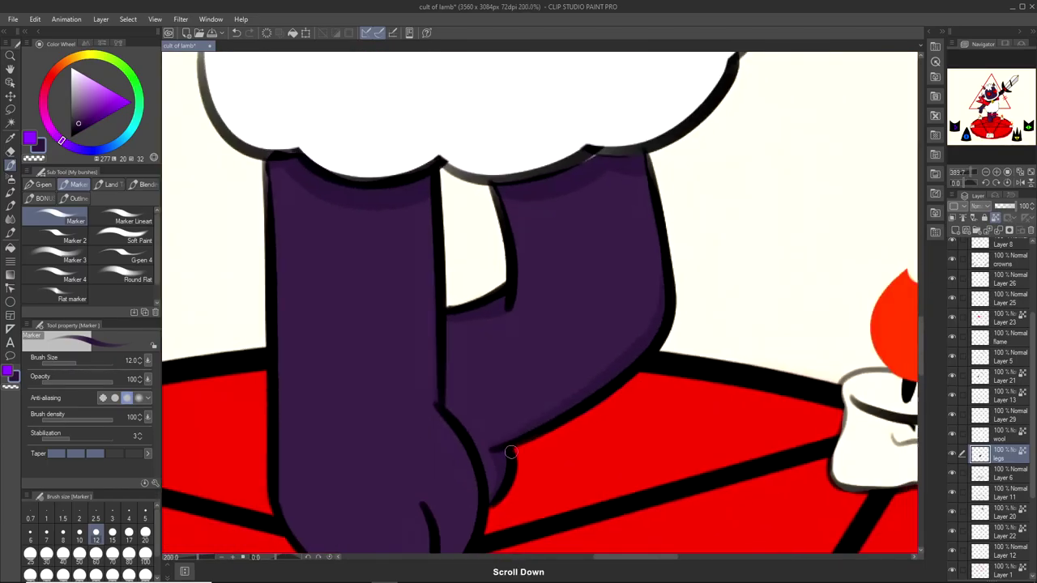
scroll(532, 459, "down", 4)
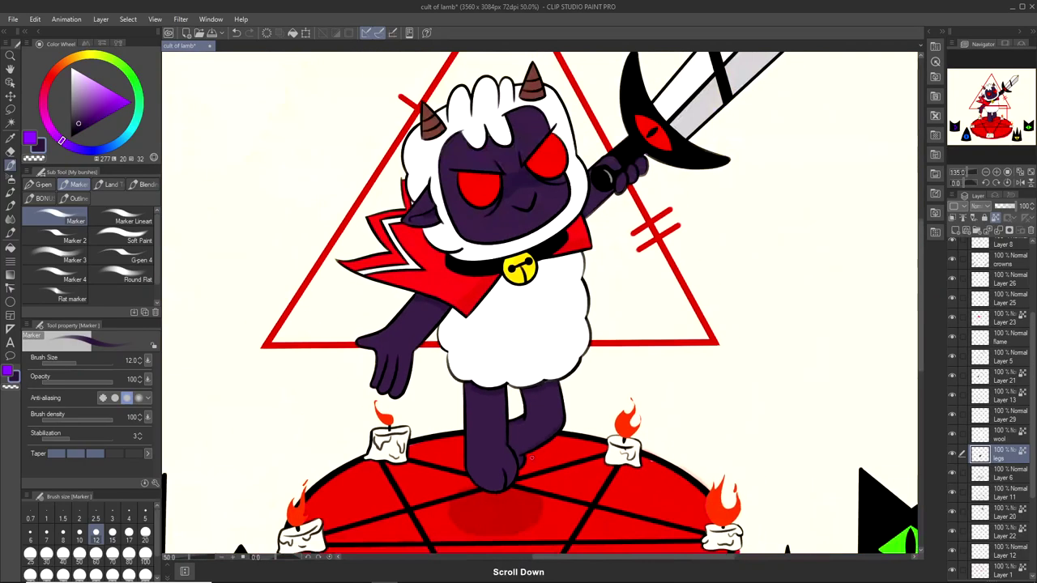
scroll(534, 454, "up", 2)
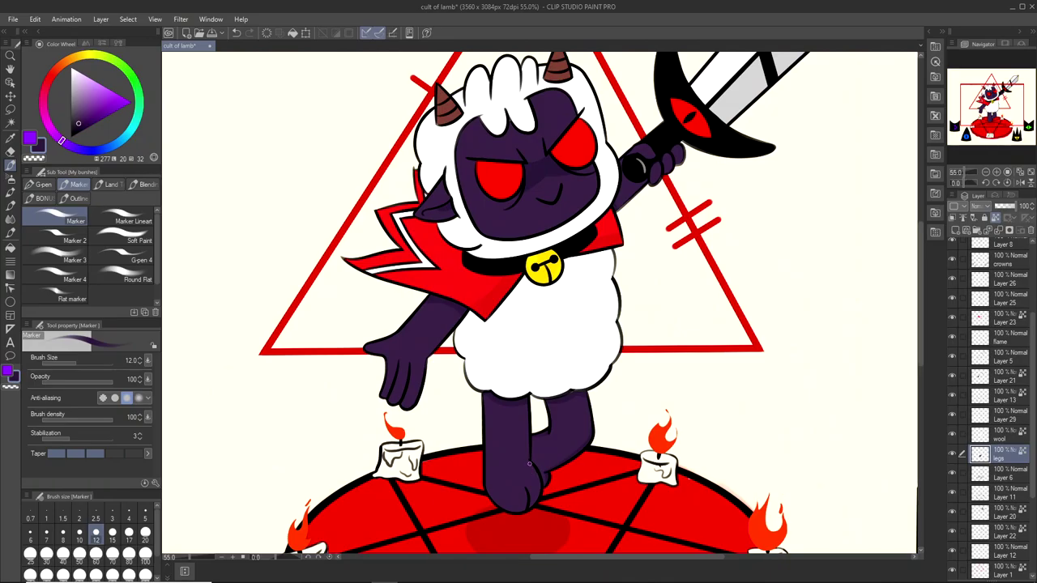
Erase the outline tip overshooting the cape's upper corner beside the ear, on the crowns layer, with the Hard 3 eraser.
scroll(414, 146, "up", 5)
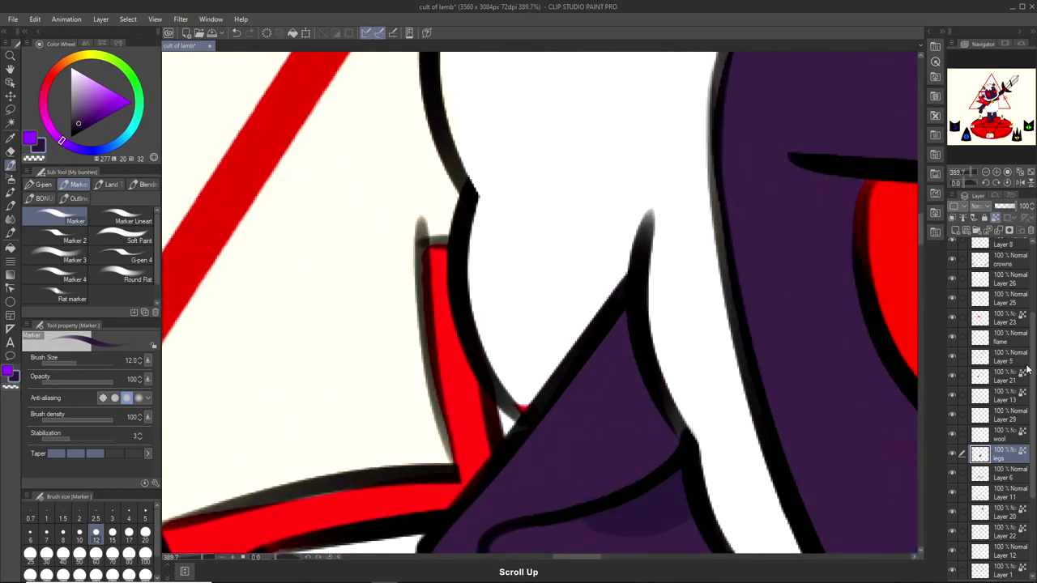
scroll(1025, 369, "up", 4)
left_click(1009, 379)
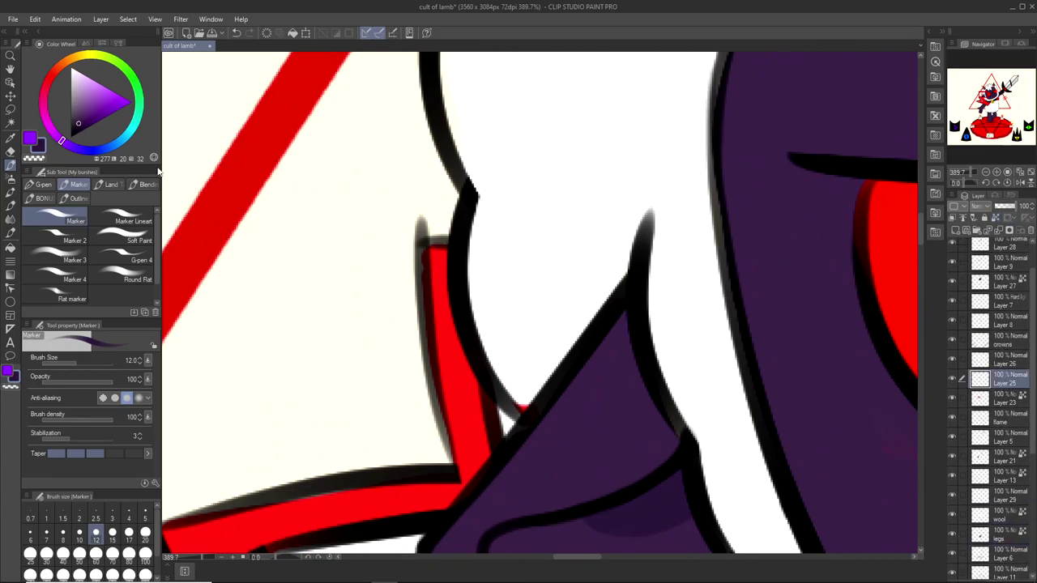
left_click(10, 152)
scroll(437, 215, "up", 1)
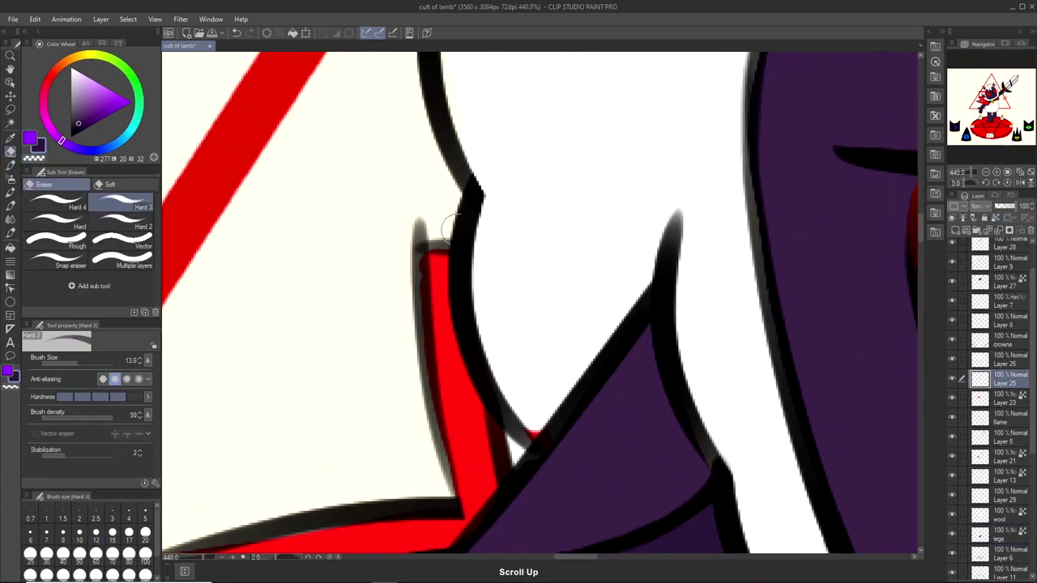
left_click(1007, 362)
left_click(952, 359)
left_click(952, 359)
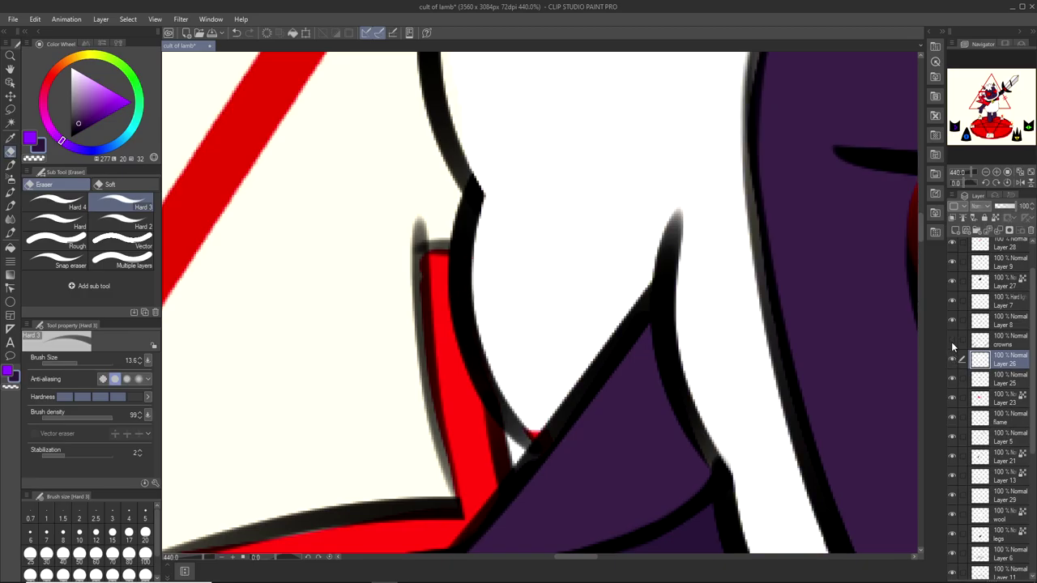
left_click(952, 341)
left_click(985, 339)
scroll(412, 213, "up", 4)
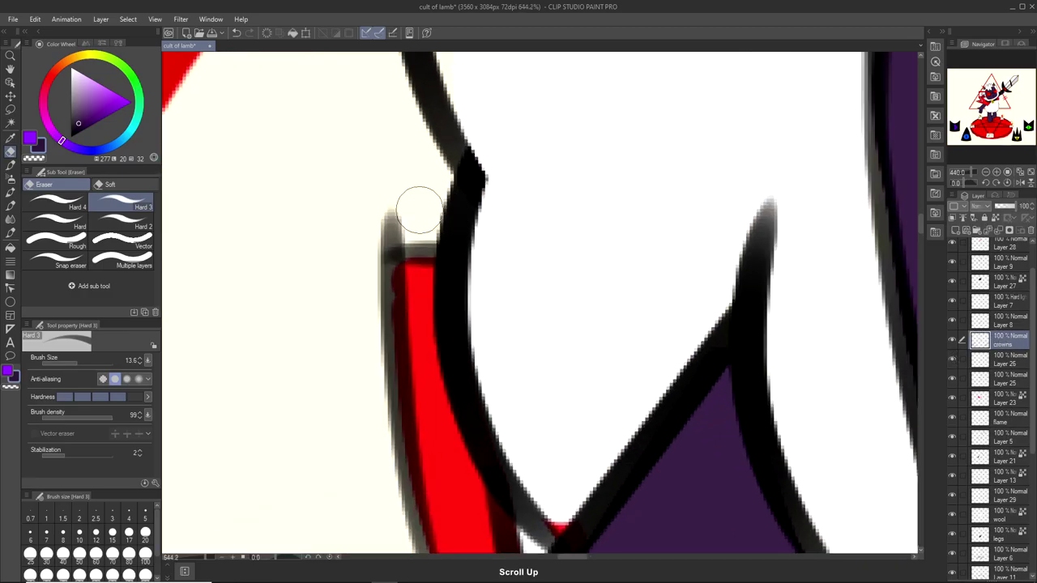
scroll(342, 232, "down", 10)
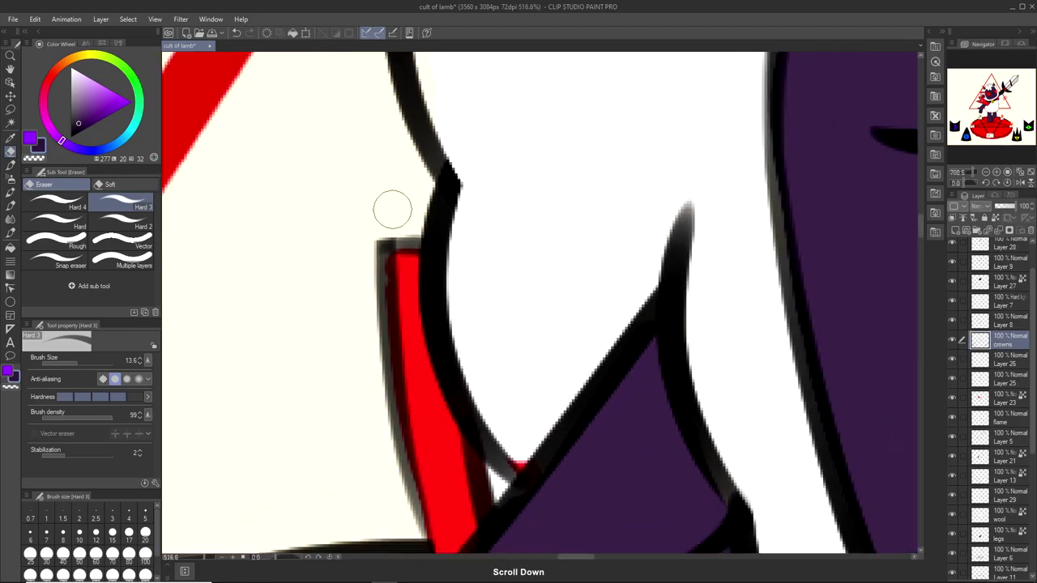
scroll(538, 304, "down", 4)
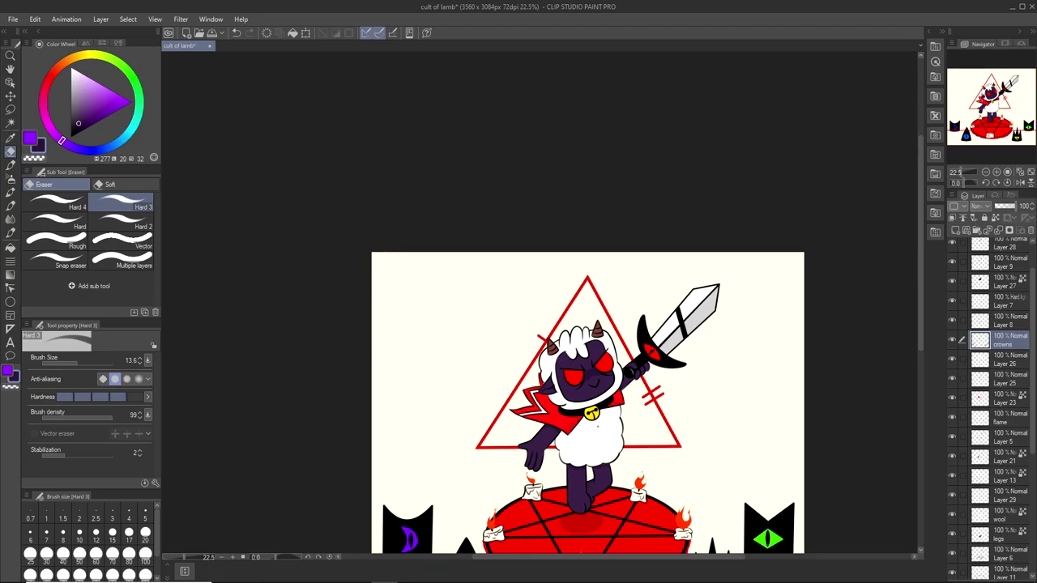
Toggle the visibility of Layers 27, 9 and 28 to search for the head curls' outline, and select Layer 28.
scroll(592, 358, "up", 6)
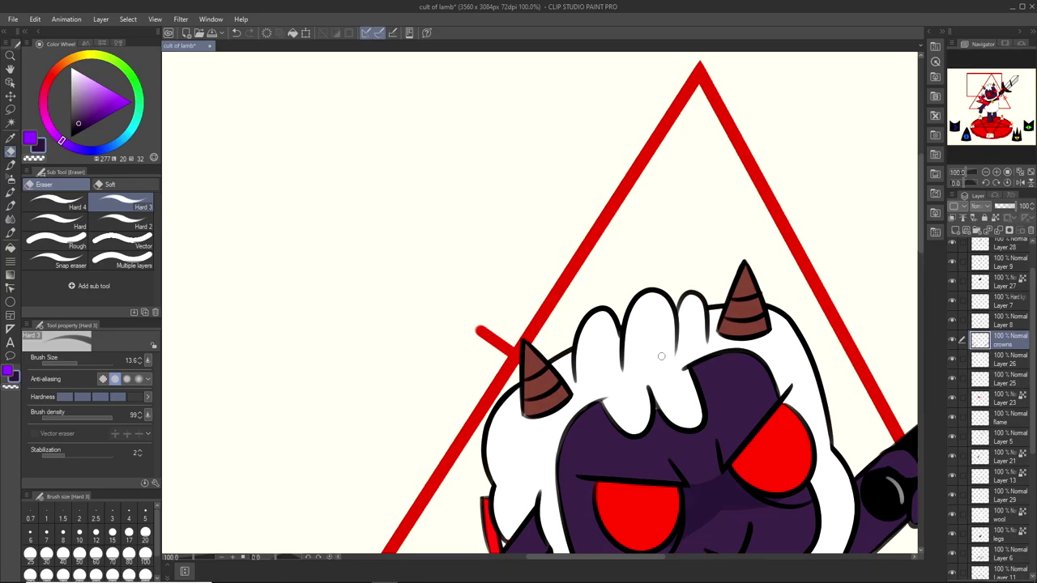
scroll(645, 366, "down", 10)
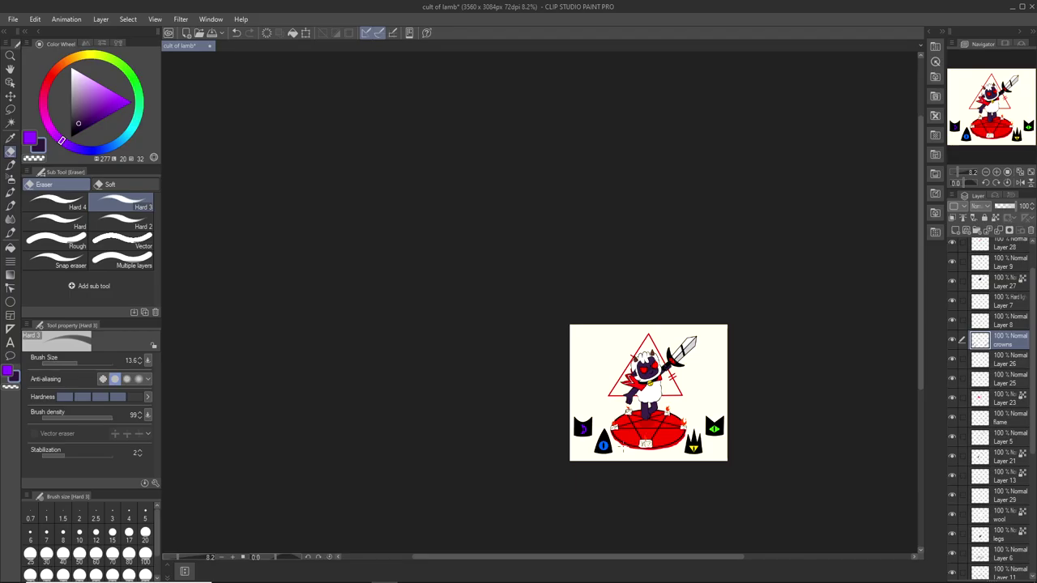
scroll(604, 375, "up", 10)
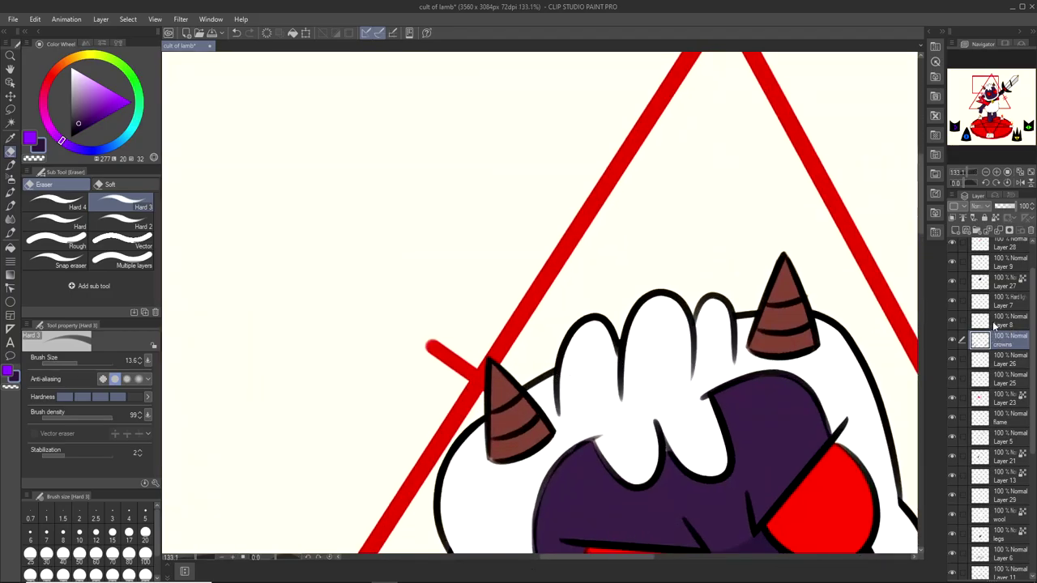
left_click(957, 322)
left_click(953, 283)
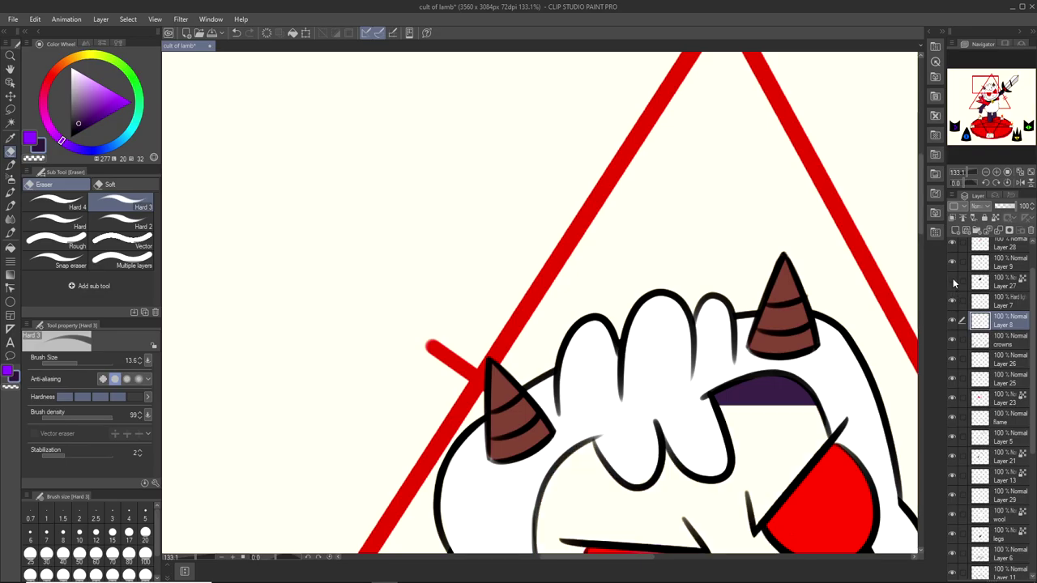
left_click(953, 283)
left_click(954, 263)
left_click(954, 263)
left_click(953, 245)
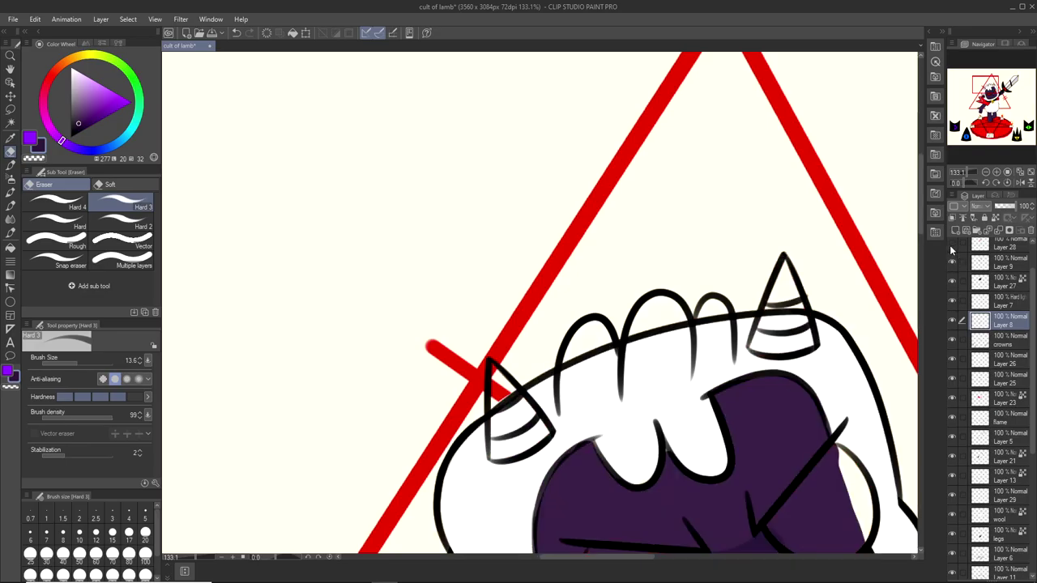
left_click(953, 245)
left_click(1008, 250)
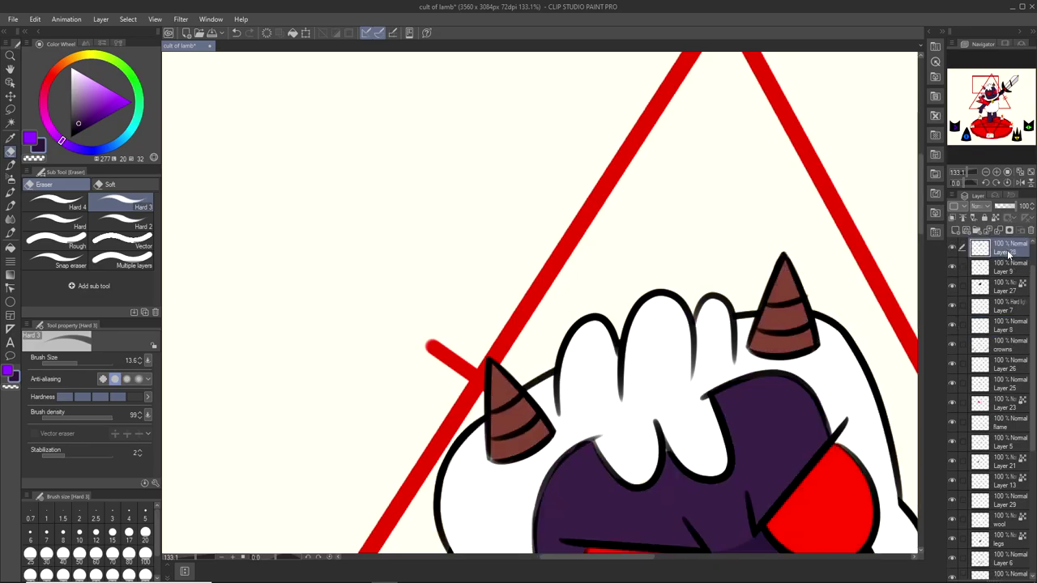
Return to the Hard 3 eraser, select Layer 9, and recheck Layers 27, 9 and 28 for the curl outlines.
left_click(10, 165)
left_click(10, 152)
scroll(639, 363, "up", 4)
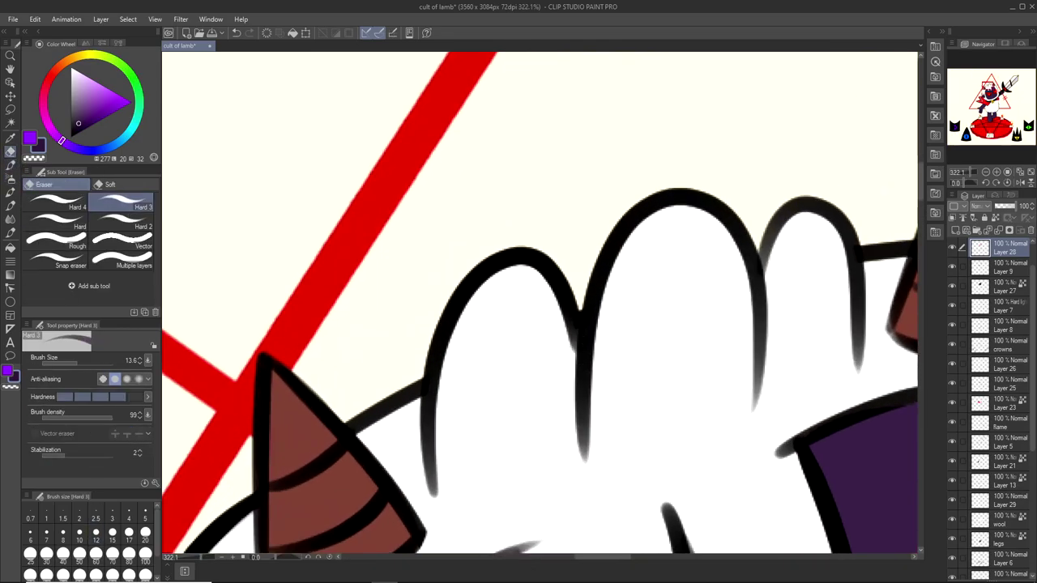
left_click(965, 269)
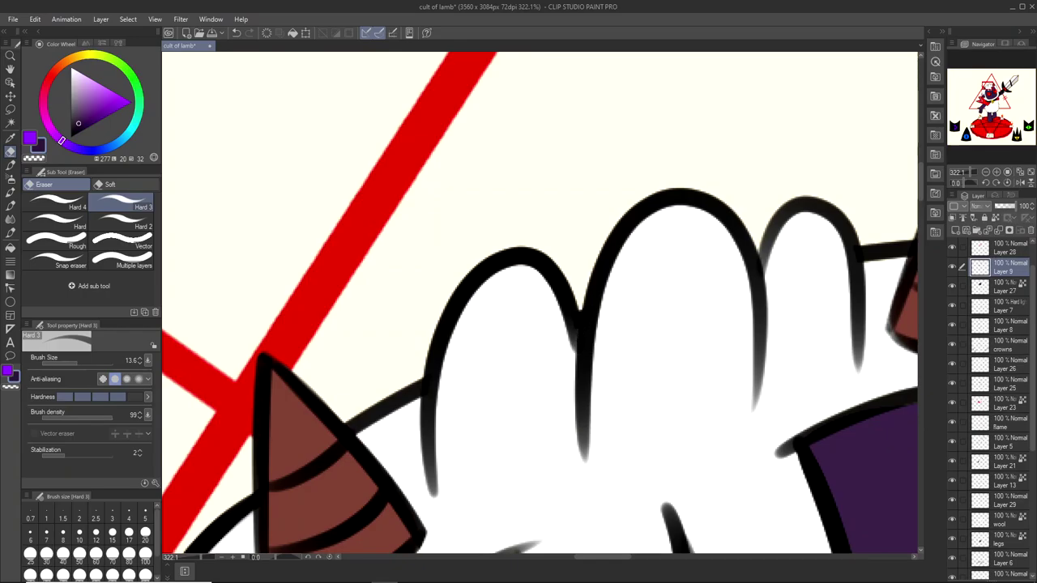
left_click(953, 286)
left_click(953, 286)
left_click(953, 268)
left_click(953, 268)
left_click(954, 249)
left_click(954, 248)
left_click(954, 248)
left_click(954, 248)
left_click(955, 248)
Check what Layers 27, 8, crowns, 26, 23, 5 and 28 contain by toggling their visibility.
left_click(953, 287)
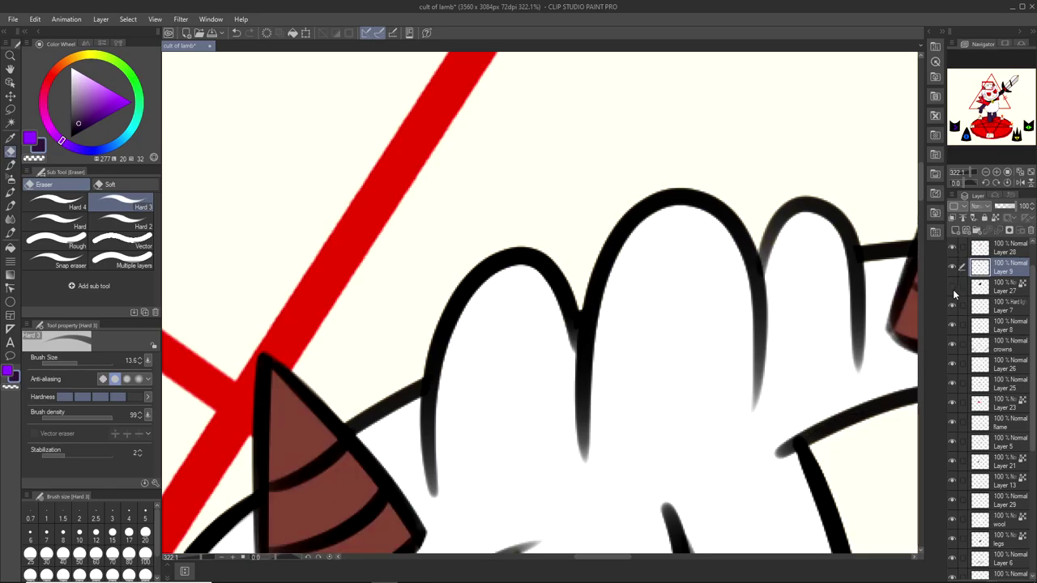
left_click(953, 287)
left_click(953, 327)
left_click(952, 346)
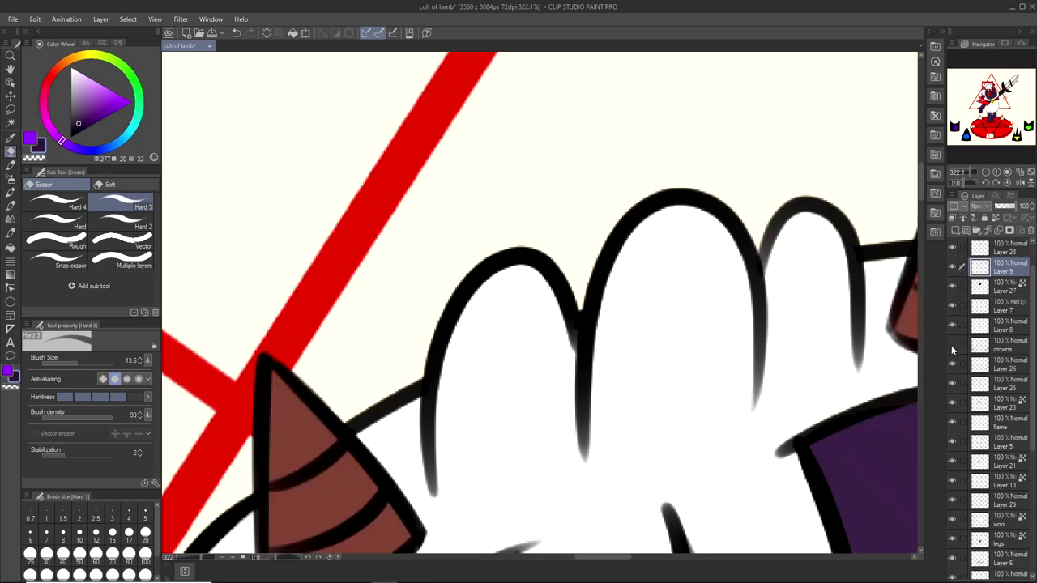
left_click(952, 346)
left_click(951, 369)
left_click(950, 405)
left_click(949, 404)
left_click(951, 443)
left_click(951, 444)
left_click(953, 251)
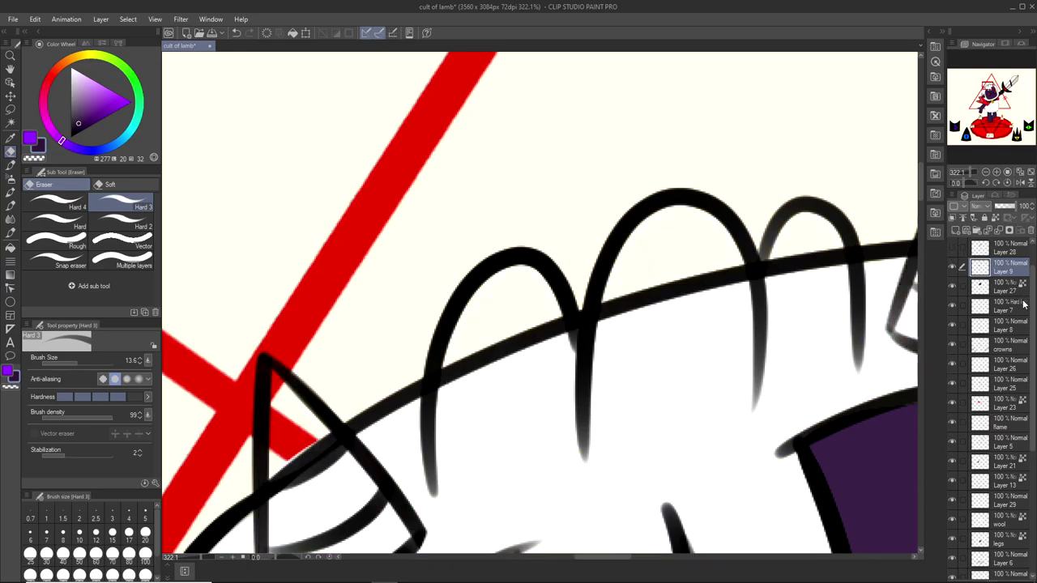
Show Layer 28 again, check Layer 10 for the wool curl outlines by toggling its visibility, and select Layer 10.
scroll(1034, 316, "up", 2)
left_click(952, 287)
left_click(954, 269)
left_click(954, 269)
left_click(954, 268)
left_click(954, 268)
left_click(997, 273)
Try to erase gaps in the descending outlines of the wool curls on top of the head.
left_click_drag(749, 394, 864, 353)
key("ctrl+z")
key("ctrl+z")
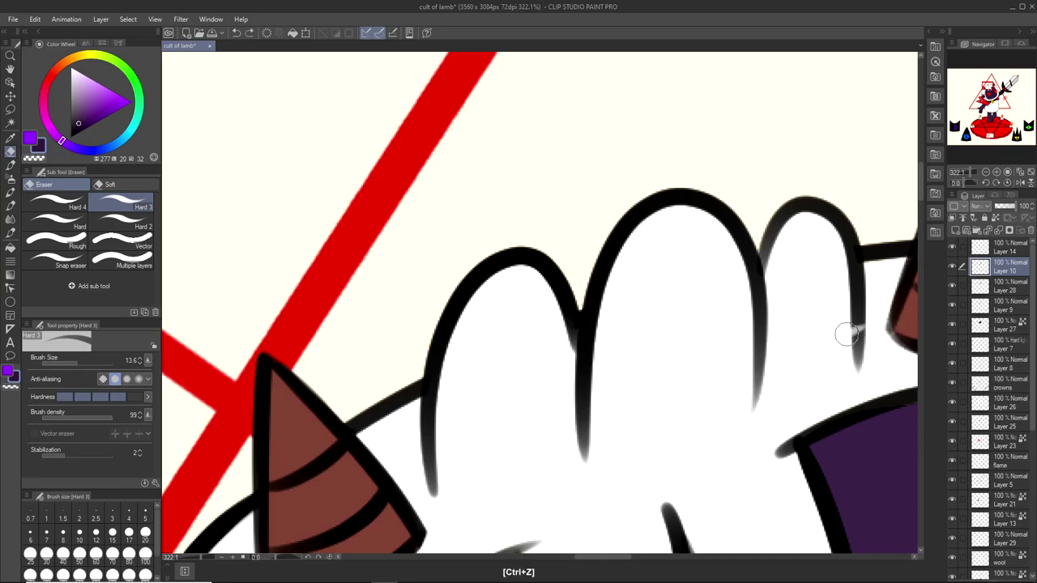
left_click(857, 271)
left_click(759, 302)
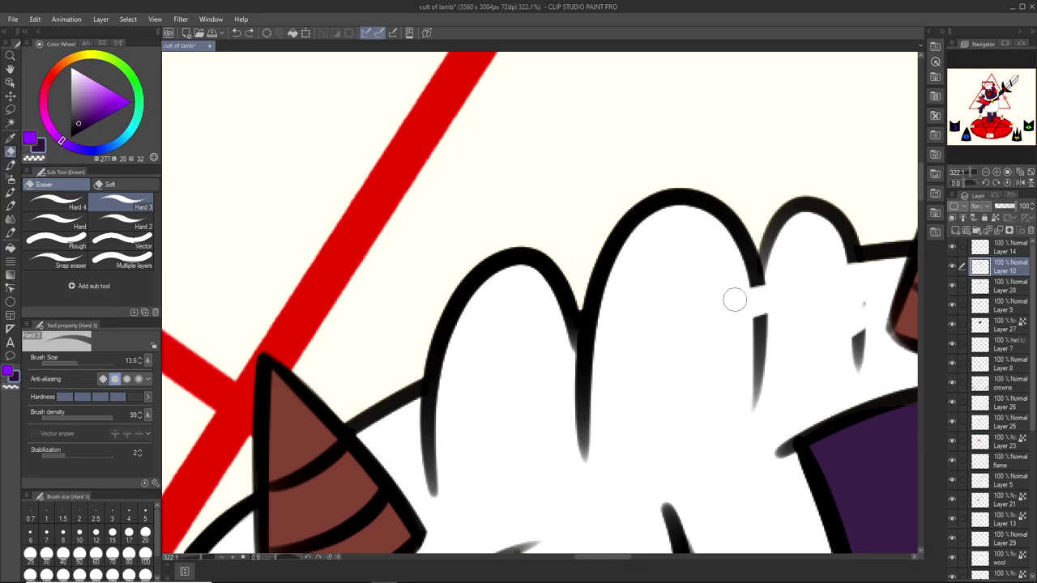
left_click(588, 360)
mouse_move(606, 334)
left_mouse_down()
mouse_move(559, 350)
mouse_move(565, 343)
left_mouse_up()
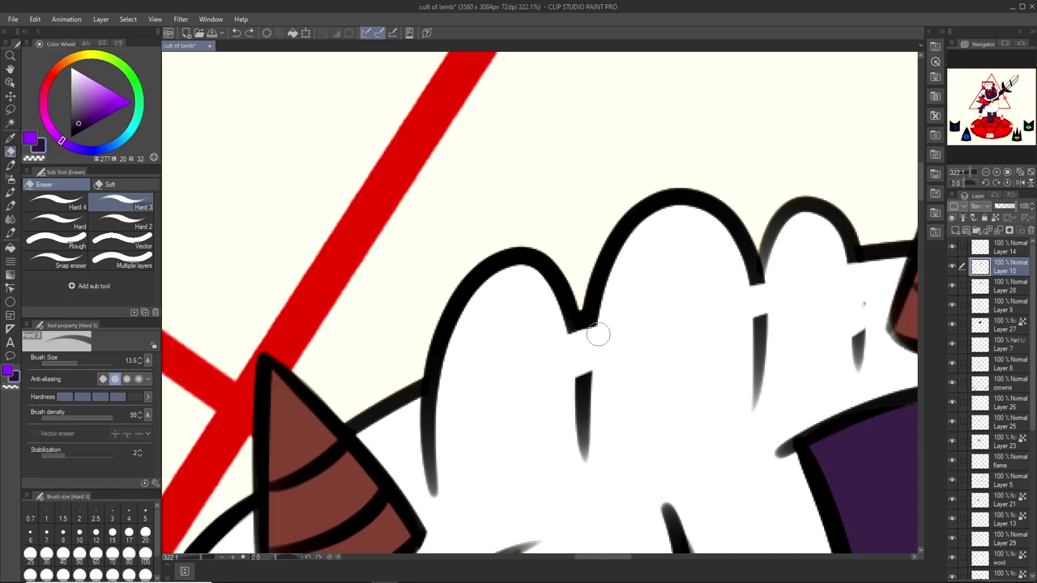
left_click_drag(448, 406, 400, 430)
key("ctrl+z")
key("ctrl+z")
key("ctrl+z")
key("ctrl+z")
key("ctrl+z")
Erase a short gap in each of the four descending wool curl lines, just below the base of the arches.
left_click_drag(440, 404, 392, 424)
left_click_drag(560, 354, 618, 332)
left_click_drag(618, 331, 548, 352)
left_click(757, 304)
left_click(857, 278)
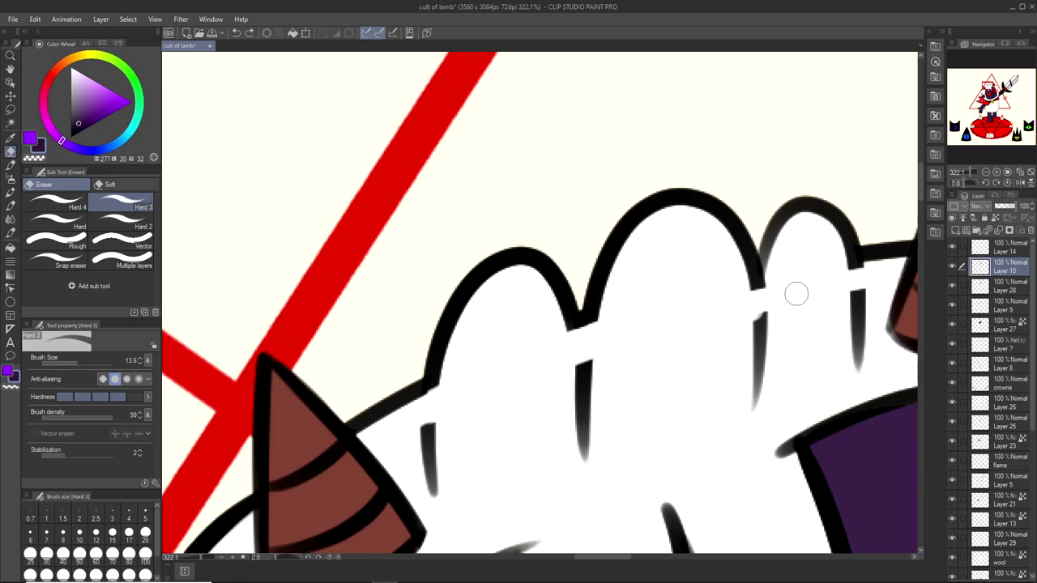
Undo the gaps erased in the wool curl lines, and erase new short gaps in the two lines nearest the right horn.
key("ctrl+z")
key("ctrl+z")
key("ctrl+z")
key("ctrl+z")
key("ctrl+z")
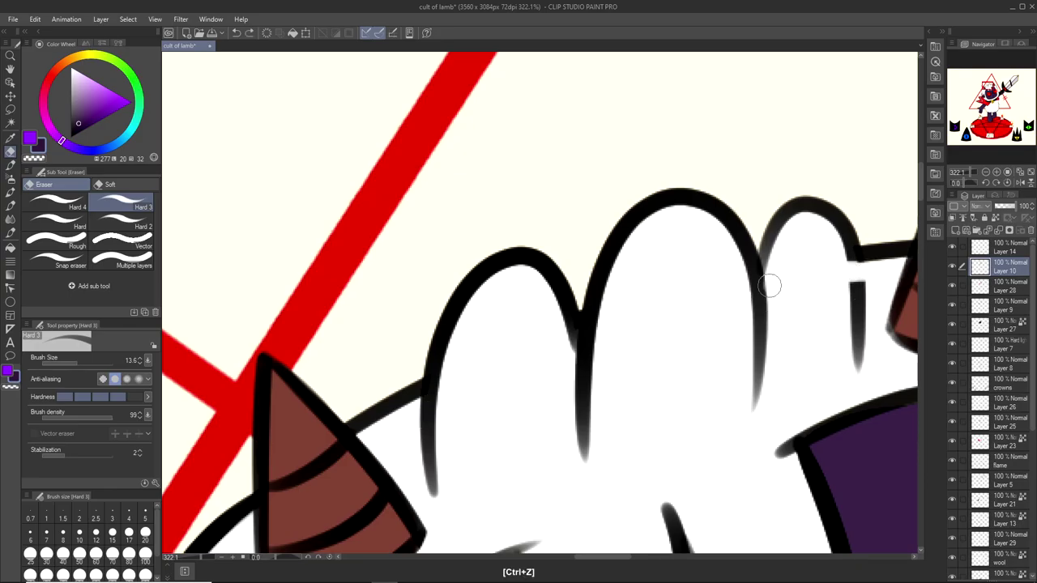
key("ctrl+z")
left_click_drag(875, 272, 730, 307)
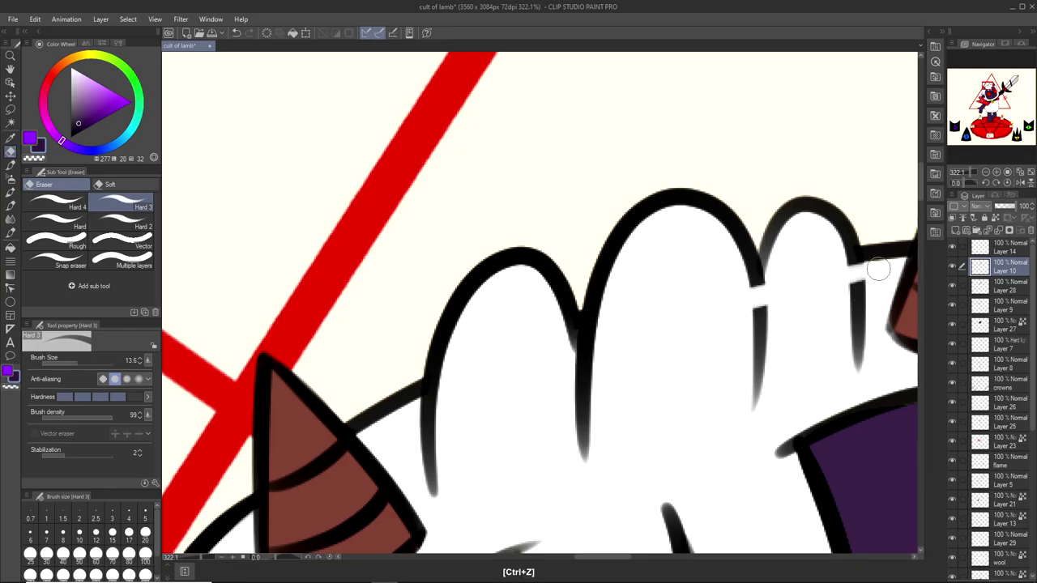
Try to erase the remaining tails of the descending wool curl lines below the arches.
left_click(758, 320)
left_click(858, 292)
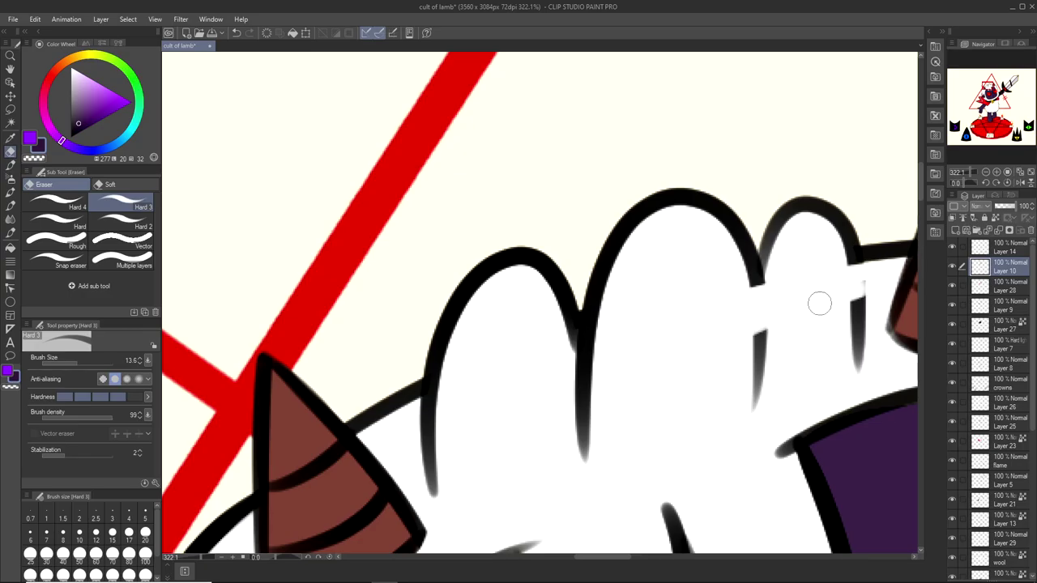
left_click_drag(843, 325, 859, 358)
mouse_move(757, 388)
left_mouse_down()
mouse_move(769, 345)
mouse_move(741, 387)
left_mouse_up()
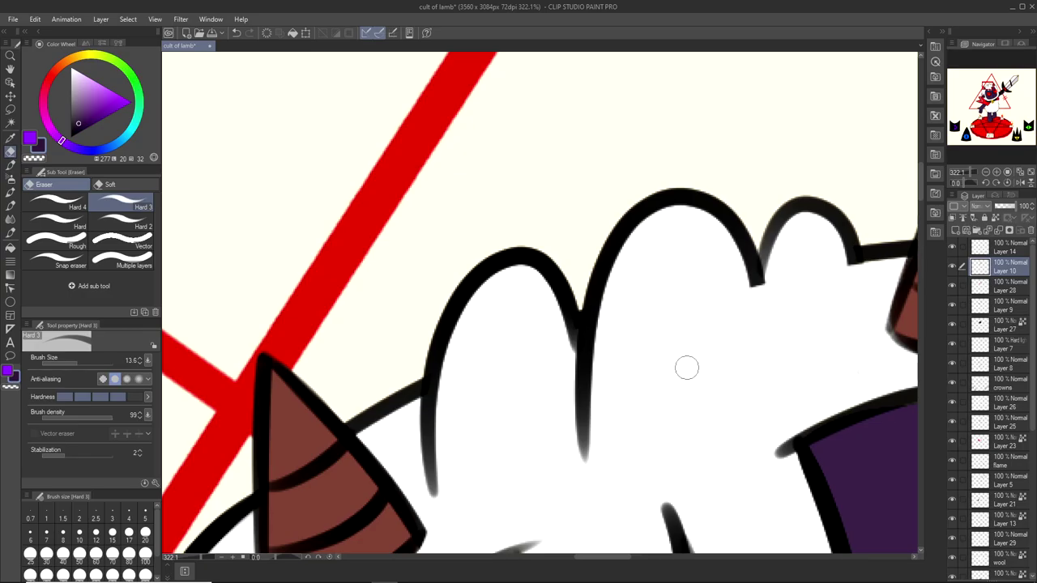
mouse_move(610, 352)
left_mouse_down()
mouse_move(567, 370)
mouse_move(547, 359)
mouse_move(566, 375)
left_mouse_up()
left_click_drag(566, 397, 620, 375)
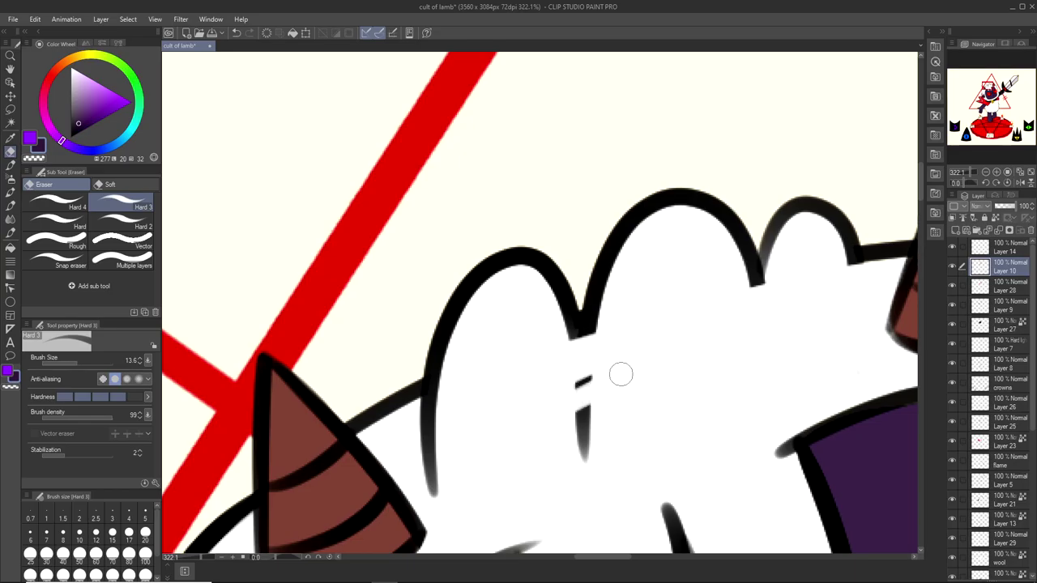
mouse_move(574, 458)
left_mouse_down()
mouse_move(579, 392)
mouse_move(602, 389)
mouse_move(616, 402)
left_mouse_up()
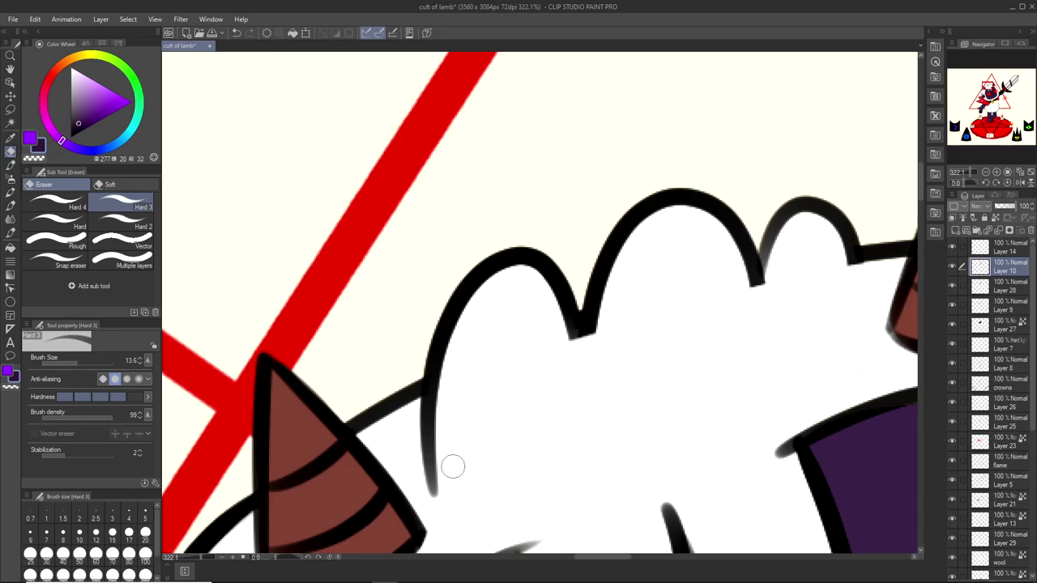
mouse_move(431, 490)
left_mouse_down()
mouse_move(403, 433)
mouse_move(459, 389)
mouse_move(414, 413)
mouse_move(424, 408)
mouse_move(437, 486)
left_mouse_up()
key("ctrl+z")
Erase the descending tails of the wool curl lines on top of the head, leaving only the arches and their short tips.
mouse_move(630, 350)
left_mouse_down()
mouse_move(599, 359)
mouse_move(609, 362)
mouse_move(623, 347)
mouse_move(539, 357)
mouse_move(609, 338)
left_mouse_up()
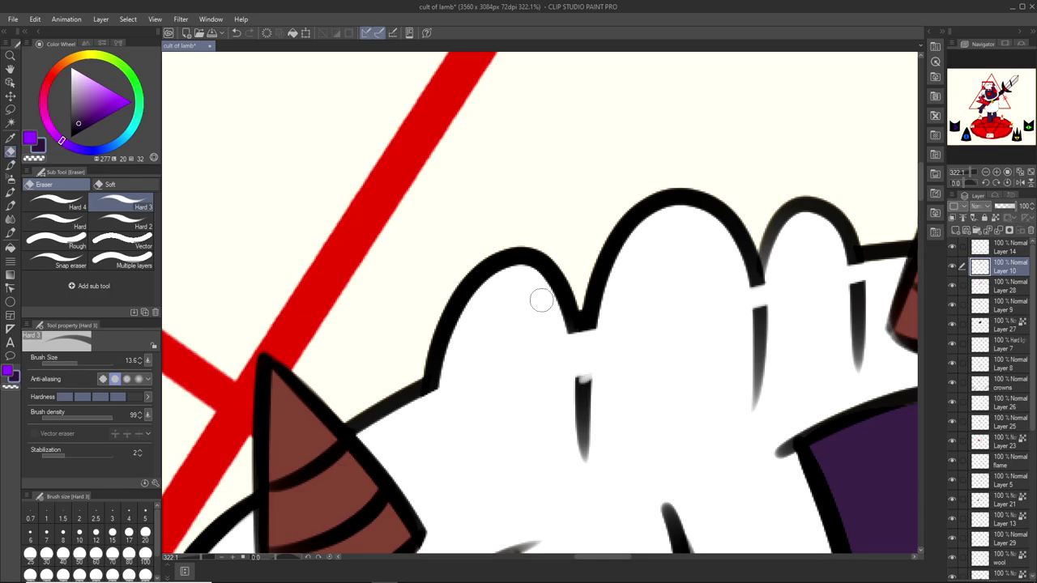
key("ctrl+z")
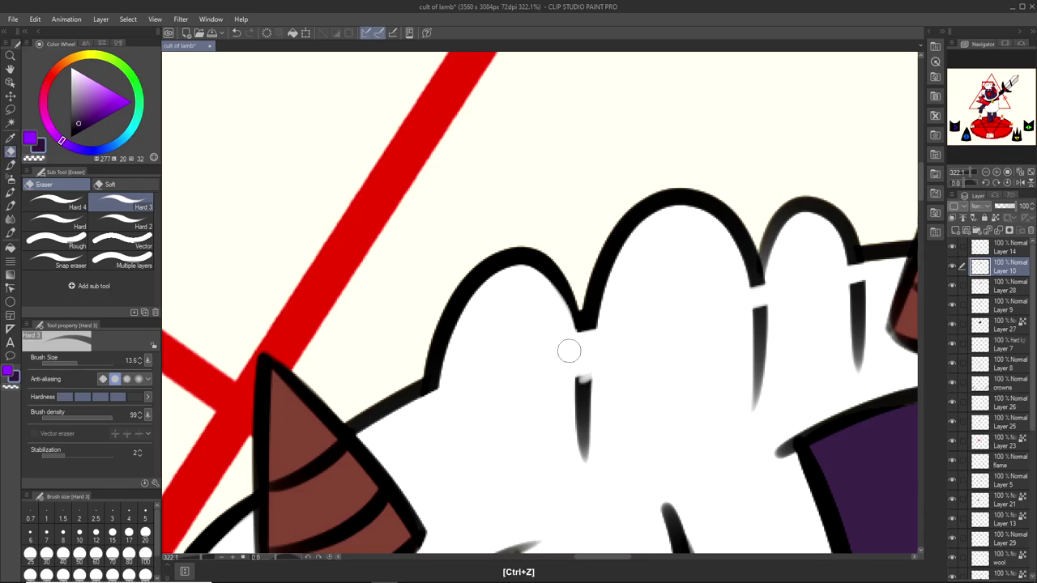
mouse_move(572, 342)
left_mouse_down()
mouse_move(640, 251)
mouse_move(597, 339)
mouse_move(661, 233)
mouse_move(597, 350)
mouse_move(612, 281)
mouse_move(632, 249)
mouse_move(649, 245)
mouse_move(581, 417)
mouse_move(581, 465)
left_mouse_up()
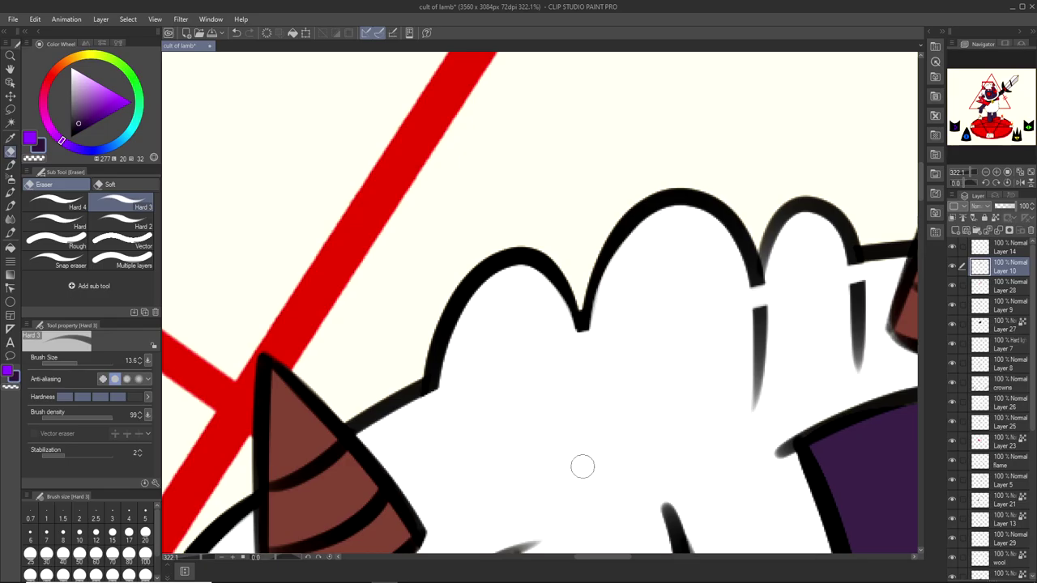
scroll(704, 344, "down", 2)
scroll(703, 344, "down", 4)
scroll(689, 341, "up", 4)
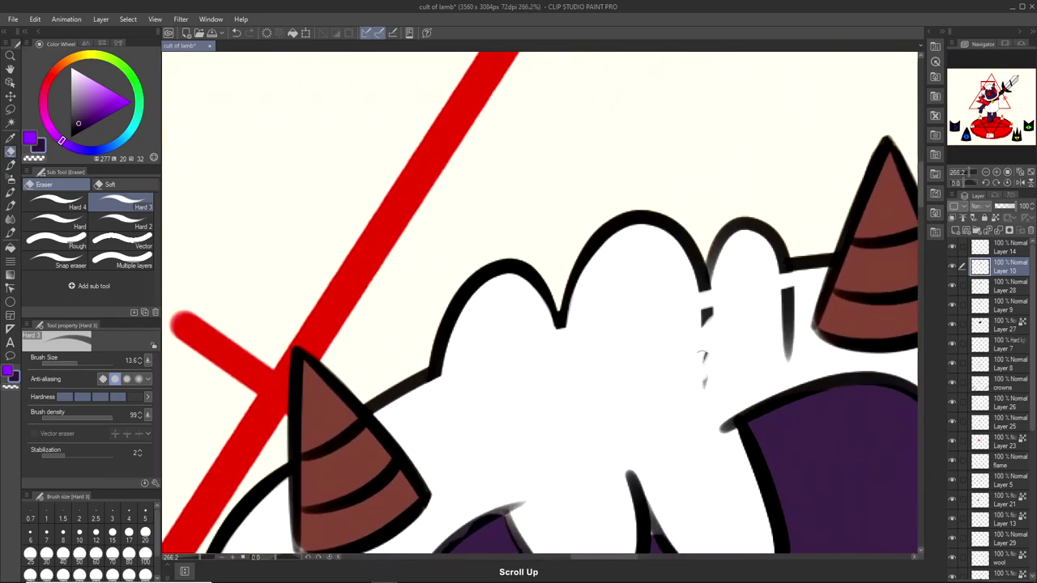
scroll(713, 317, "up", 3)
left_click_drag(776, 279, 778, 387)
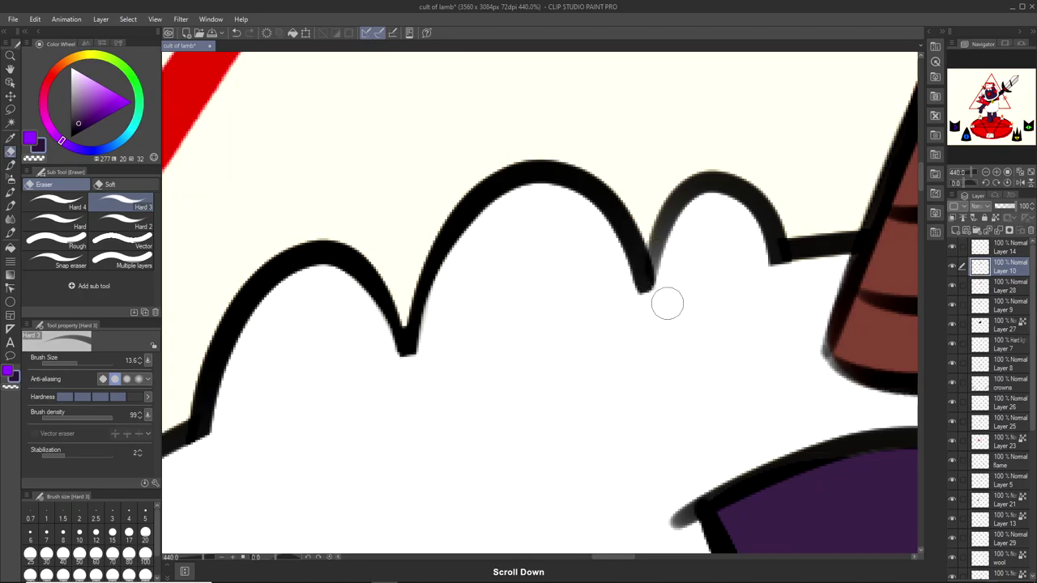
Draw over the left fringe lock's outer outline on Layer 10 with the size 12 Marker, extending it up into the wool.
scroll(676, 316, "down", 5)
scroll(686, 419, "down", 3)
scroll(686, 419, "down", 3)
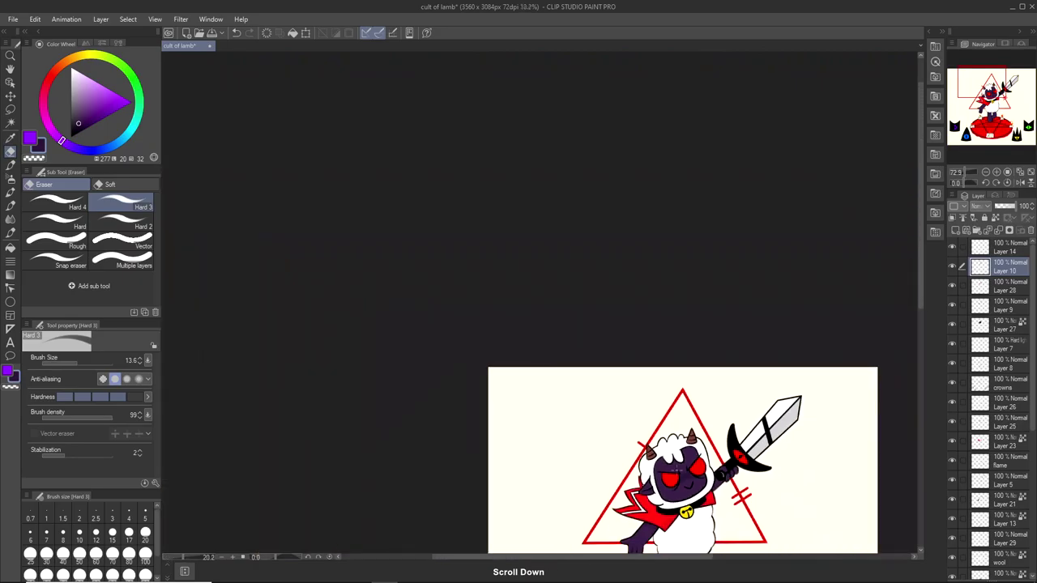
scroll(684, 480, "up", 6)
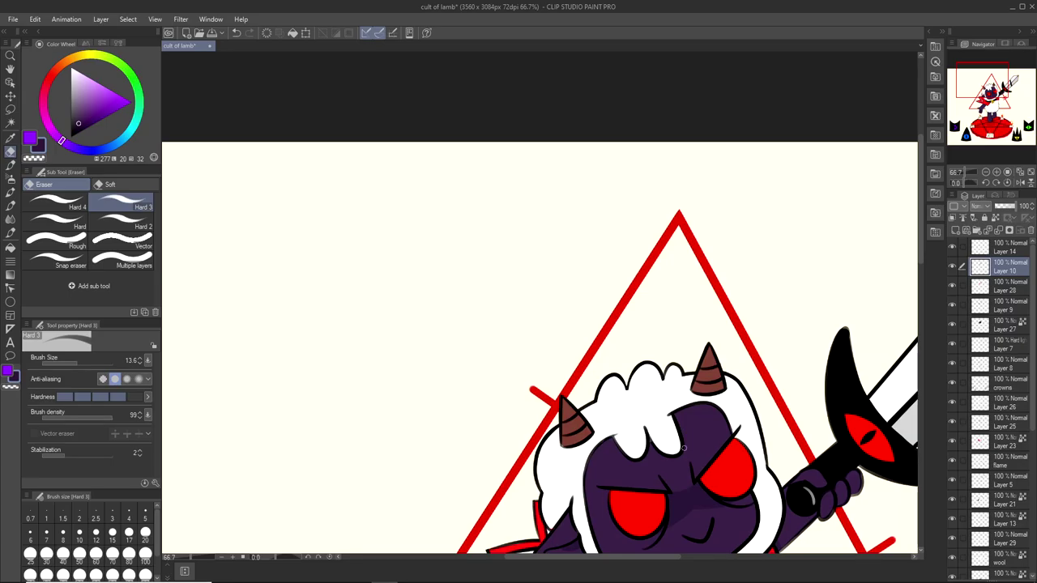
scroll(713, 454, "down", 3)
scroll(729, 474, "up", 5)
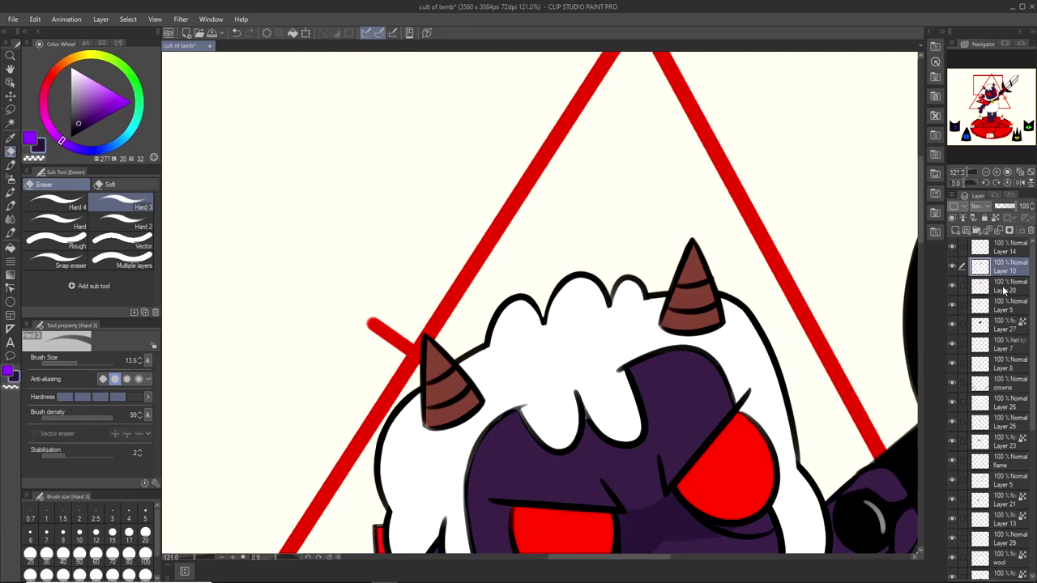
left_click(1003, 291)
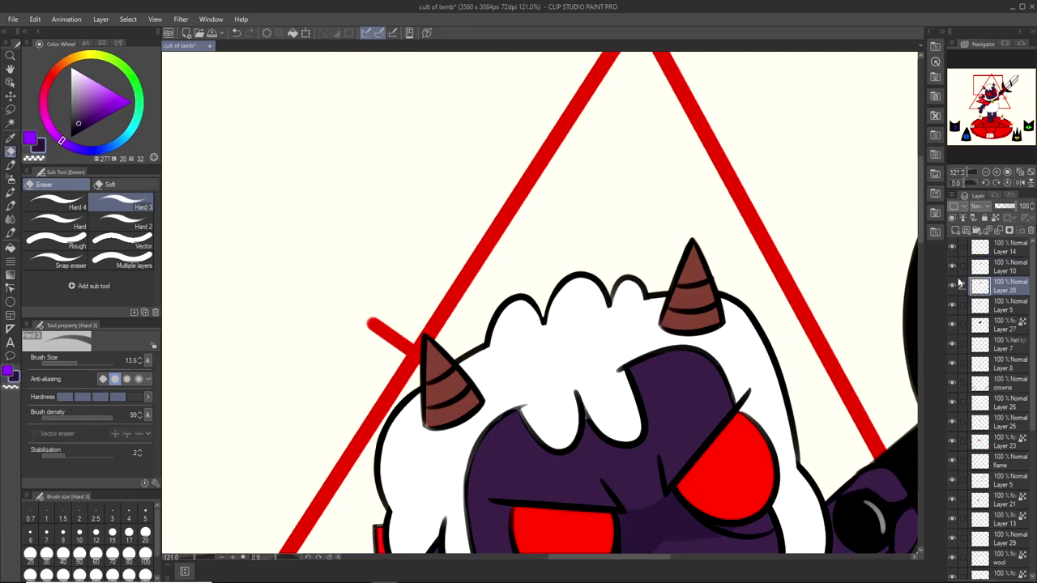
left_click(1003, 268)
scroll(635, 398, "up", 3)
left_click(10, 165)
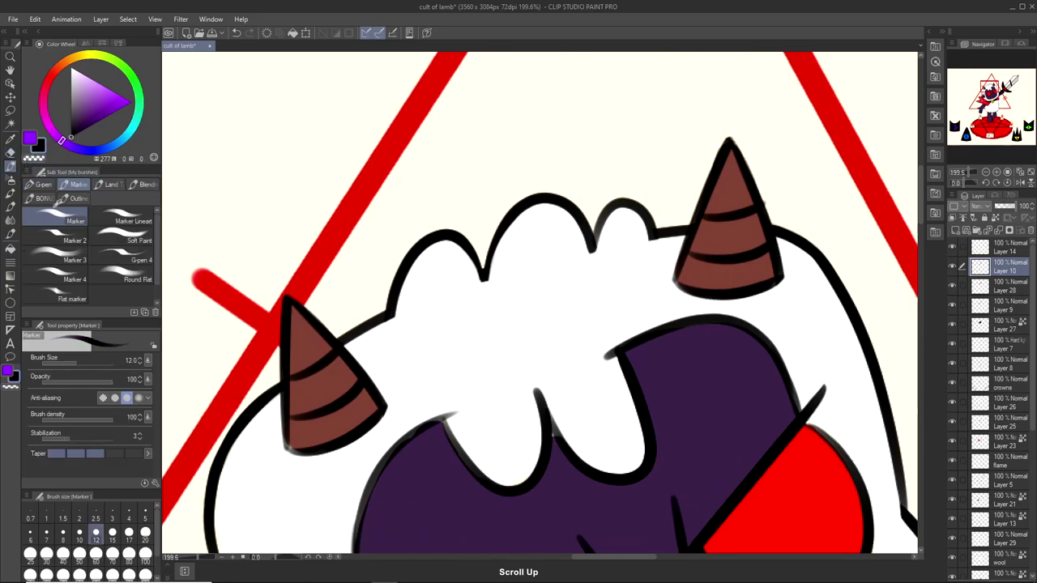
scroll(478, 410, "up", 2)
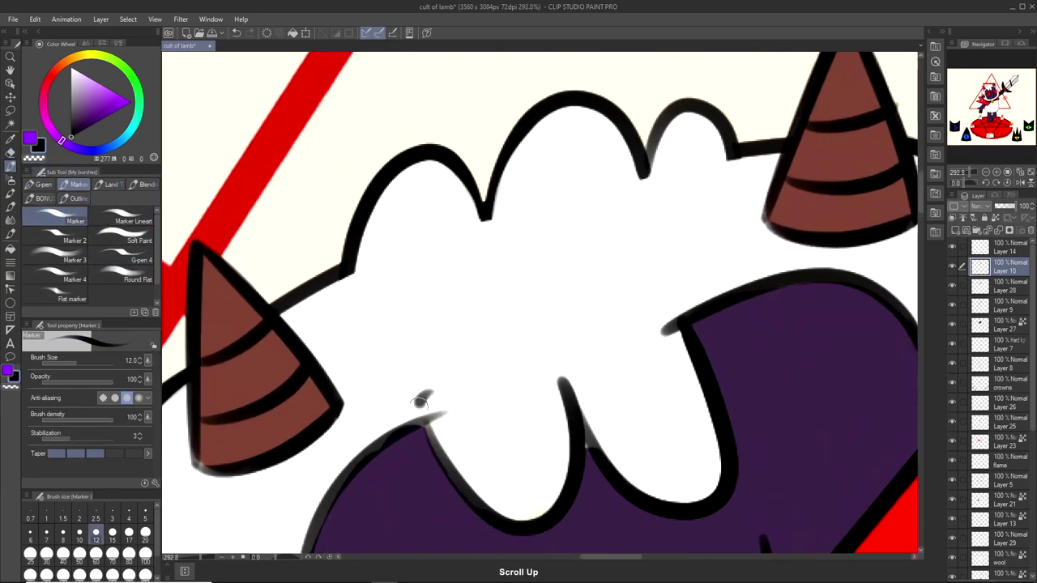
key("ctrl+z")
mouse_move(420, 402)
left_mouse_down()
mouse_move(505, 486)
mouse_move(445, 477)
mouse_move(392, 317)
left_mouse_up()
scroll(507, 488, "up", 2)
key("ctrl+z")
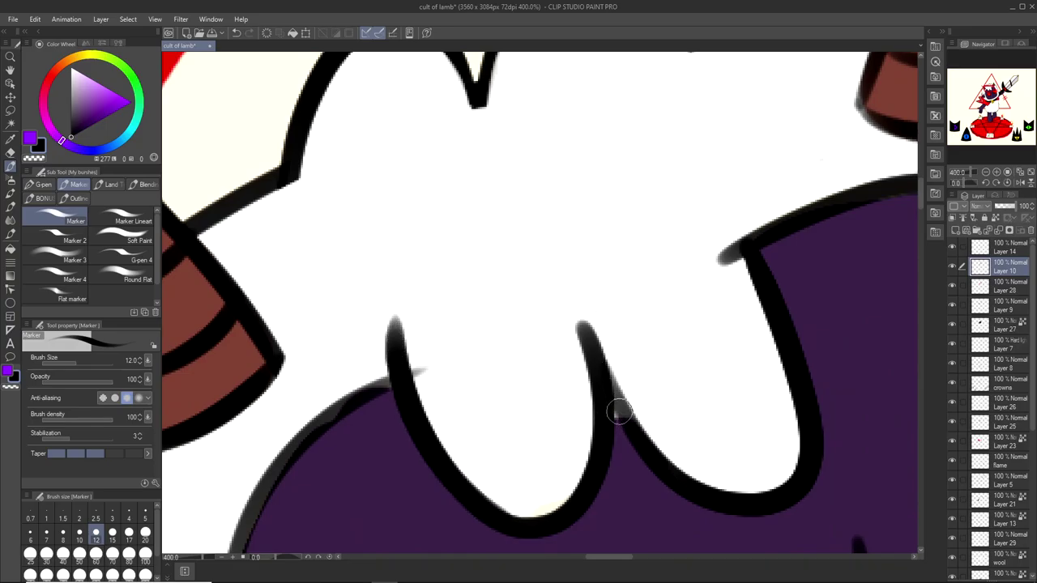
Redraw the right fringe lock's outer outline with the Marker, curving it up past the face outline into the wool.
scroll(637, 411, "down", 3)
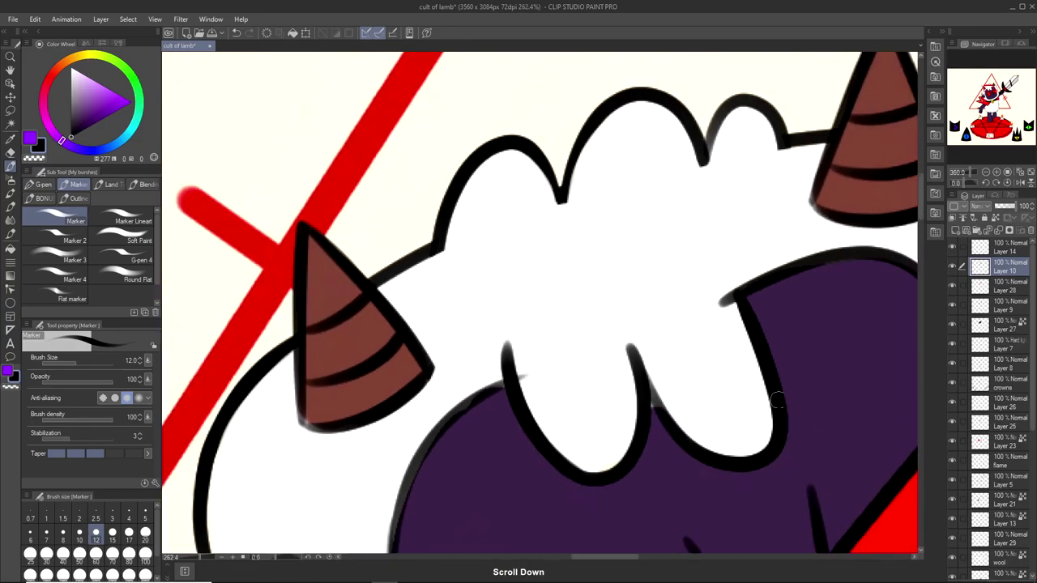
scroll(772, 414, "up", 3)
key("ctrl+z")
mouse_move(777, 419)
left_mouse_down()
mouse_move(617, 192)
mouse_move(773, 402)
left_mouse_up()
key("ctrl+z")
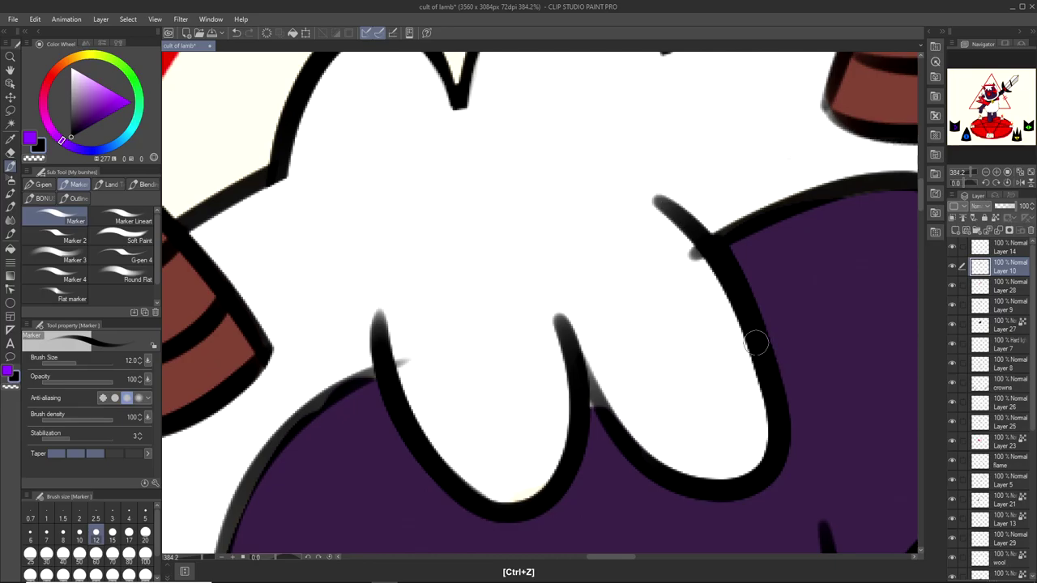
key("ctrl+z")
key("ctrl+z")
mouse_move(764, 352)
left_mouse_down()
mouse_move(645, 191)
mouse_move(761, 383)
left_mouse_up()
scroll(735, 314, "down", 3)
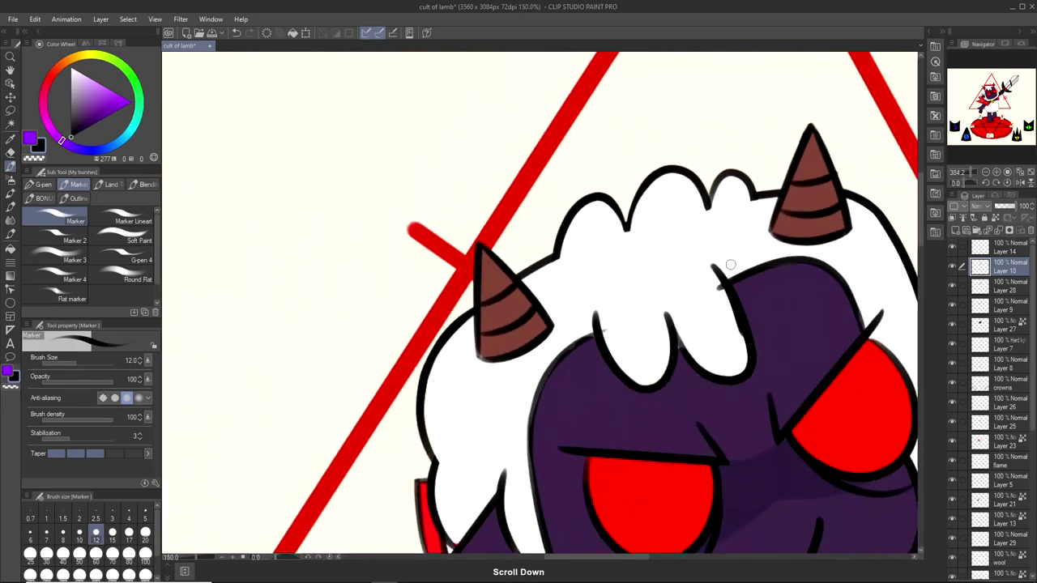
scroll(705, 255, "up", 3)
scroll(703, 290, "down", 2)
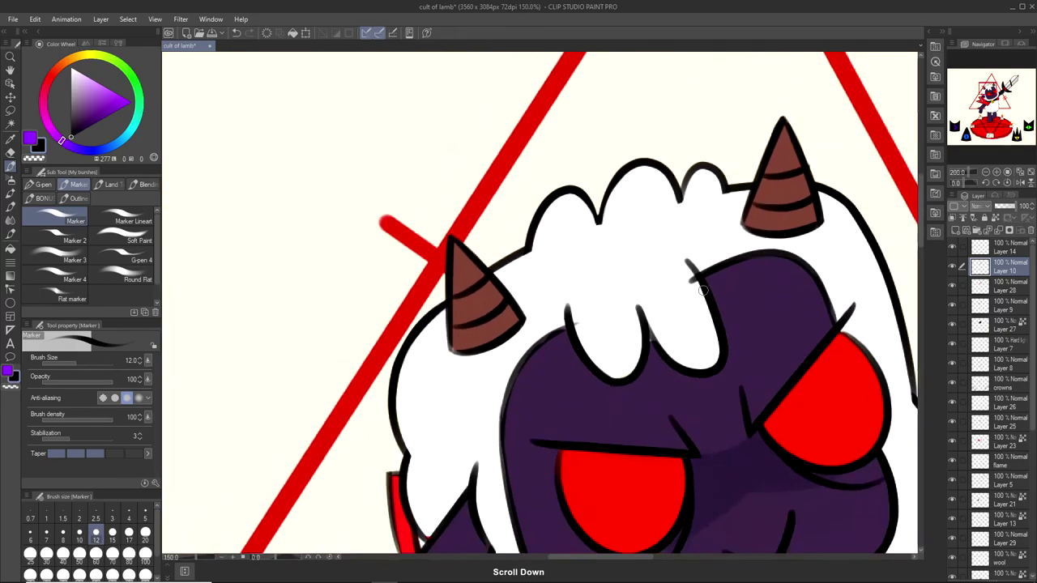
Check what Layers 10, 9 and 27 contain by toggling their visibility.
scroll(703, 290, "down", 3)
scroll(793, 324, "up", 3)
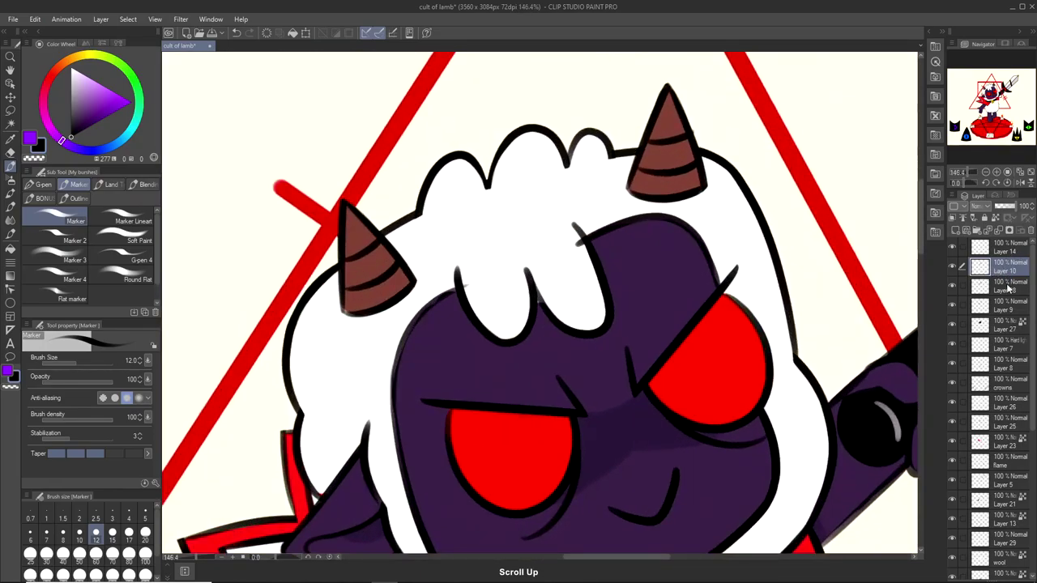
left_click(952, 263)
left_click(952, 263)
left_click(952, 263)
left_click(952, 263)
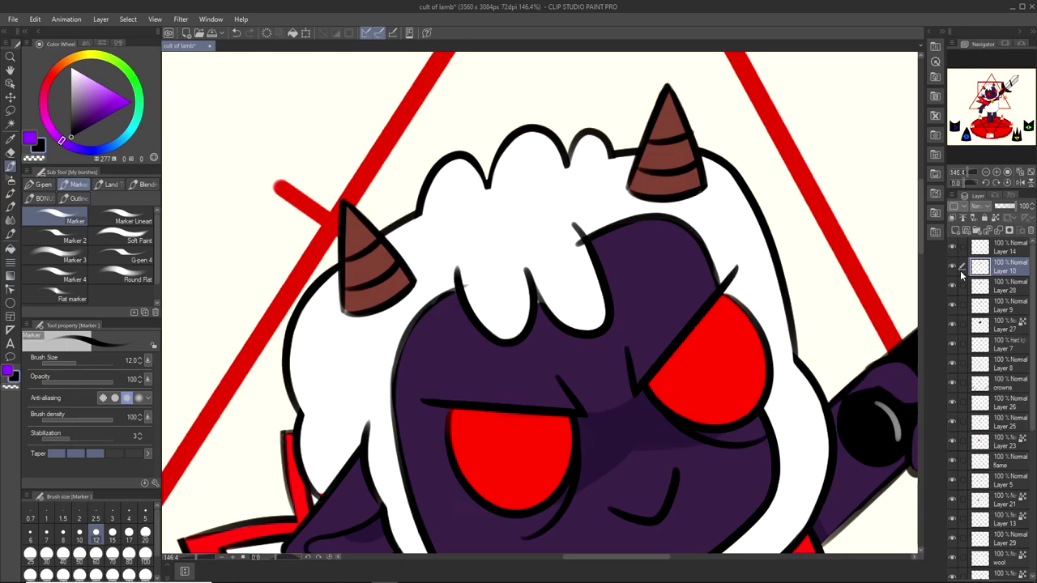
left_click(954, 307)
left_click(953, 307)
left_click(954, 307)
left_click(954, 307)
left_click(954, 327)
left_click(954, 328)
left_click(953, 327)
left_click(953, 327)
left_click(955, 308)
left_click(955, 308)
left_click(954, 308)
left_click(954, 308)
left_click(955, 308)
left_click(955, 308)
left_click(955, 327)
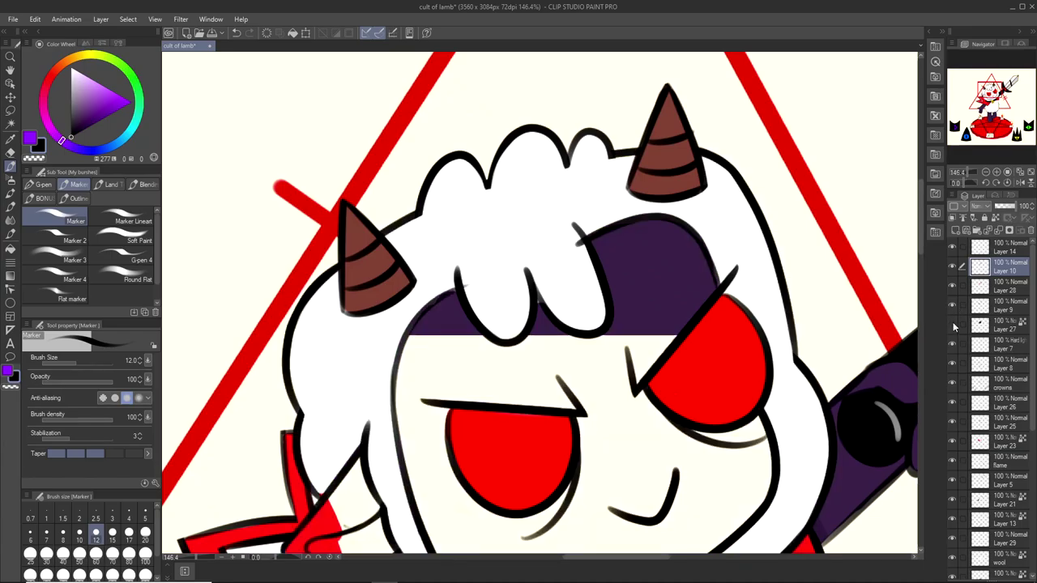
left_click(955, 327)
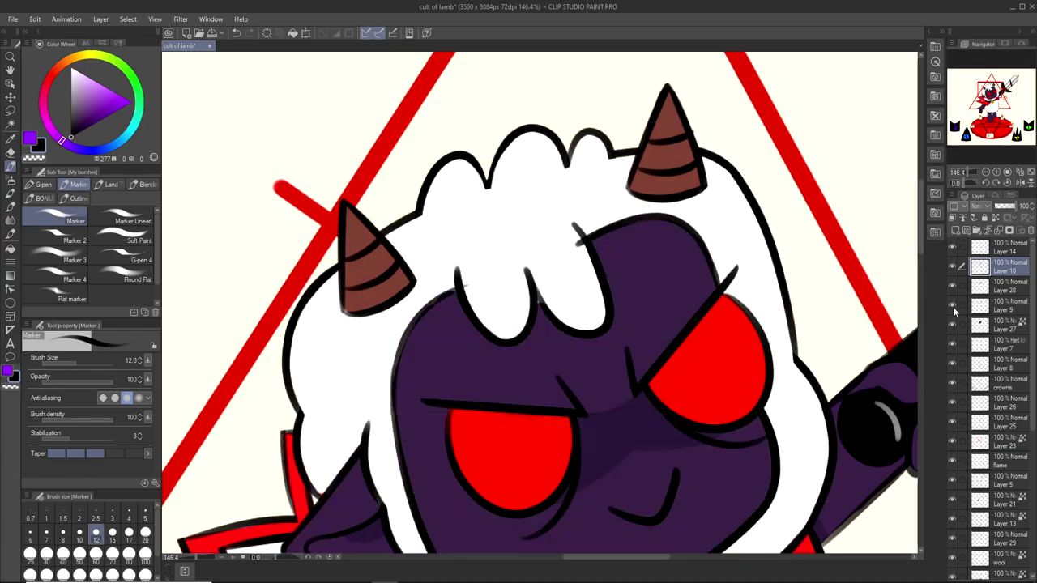
Toggle the visibility of Layers 28 and 10 to find the layers holding the fringe's fill and outlines.
left_click(953, 289)
left_click(954, 289)
left_click(954, 288)
left_click(954, 288)
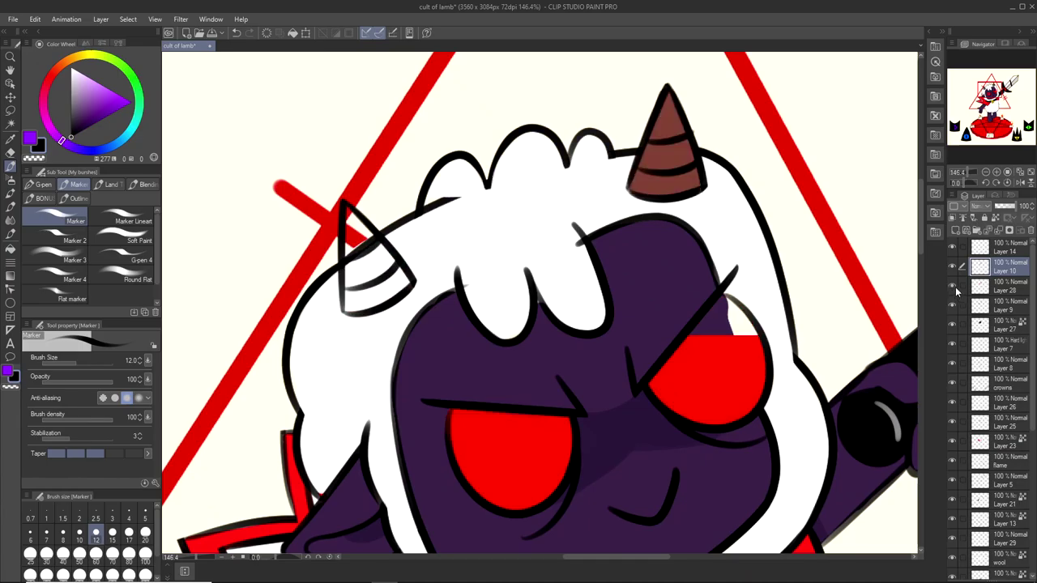
left_click(954, 288)
left_click(954, 288)
left_click(953, 266)
left_click(953, 266)
left_click(953, 266)
left_click(953, 266)
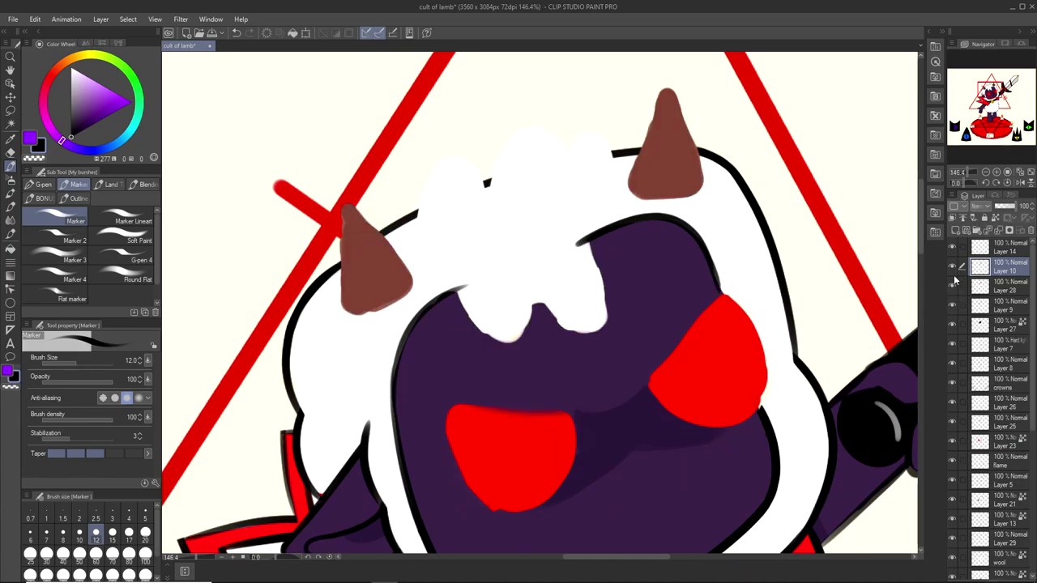
Select Layers 10 and 28 together and lasso the two fringe locks above the face.
left_click(964, 286)
key("m")
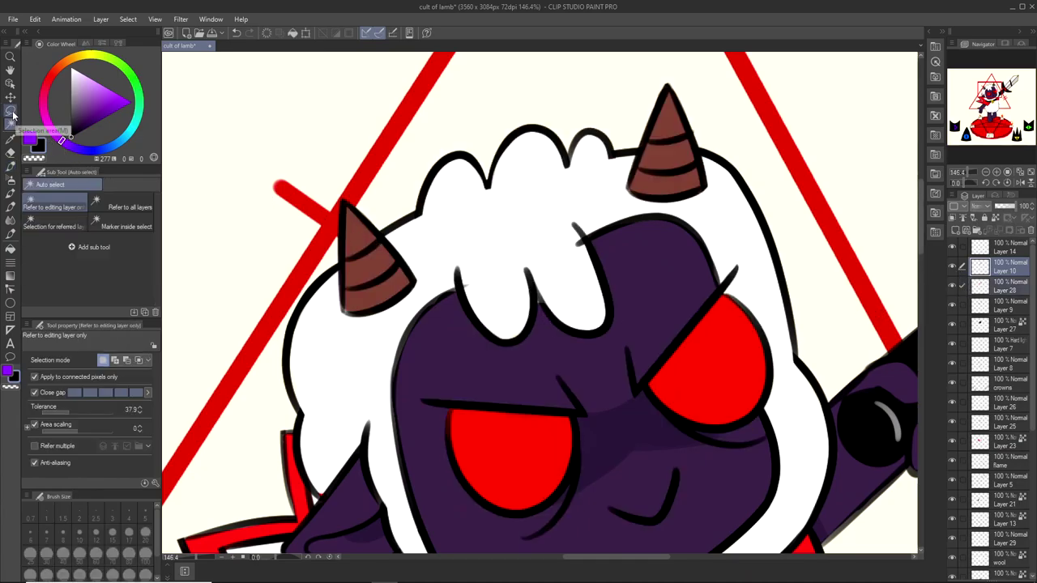
scroll(624, 241, "up", 3)
mouse_move(583, 210)
left_mouse_down()
mouse_move(564, 186)
mouse_move(410, 207)
left_mouse_up()
mouse_move(453, 421)
left_mouse_down()
mouse_move(635, 284)
mouse_move(595, 205)
left_mouse_up()
Try to move the lassoed fringe outlines slightly up and to the right.
left_click(546, 447)
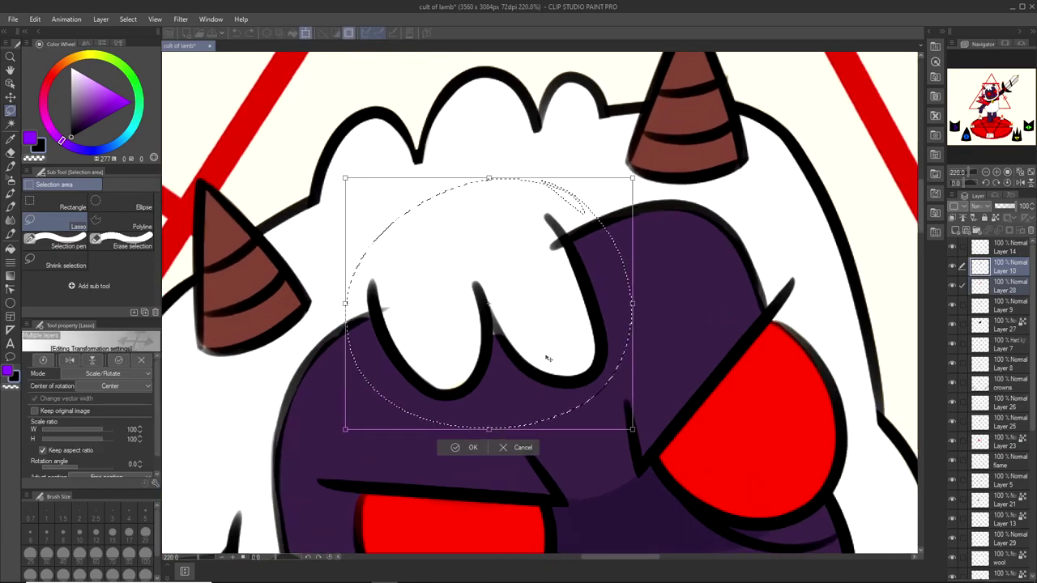
left_click_drag(546, 364, 561, 343)
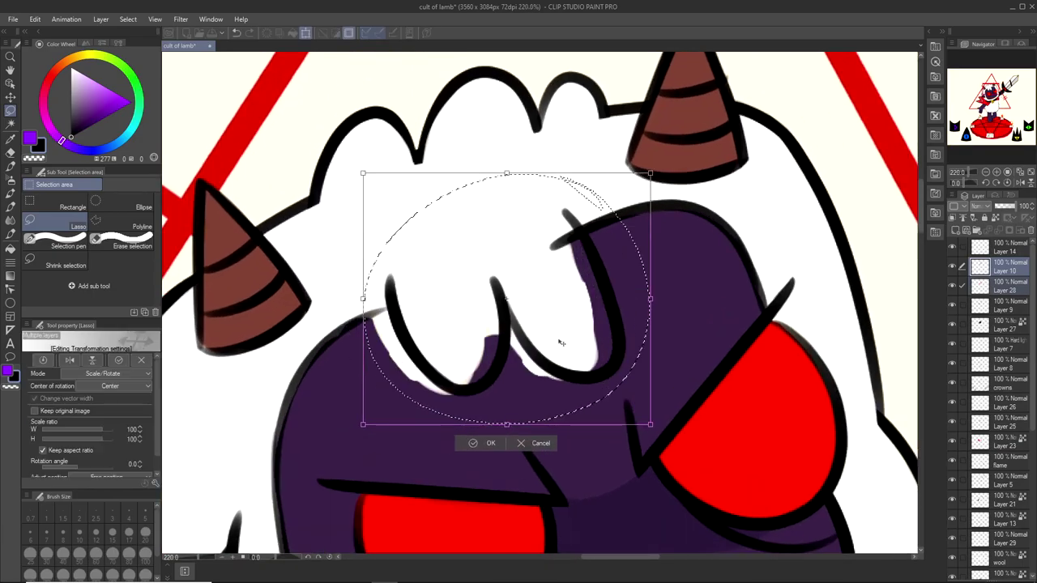
left_click(539, 445)
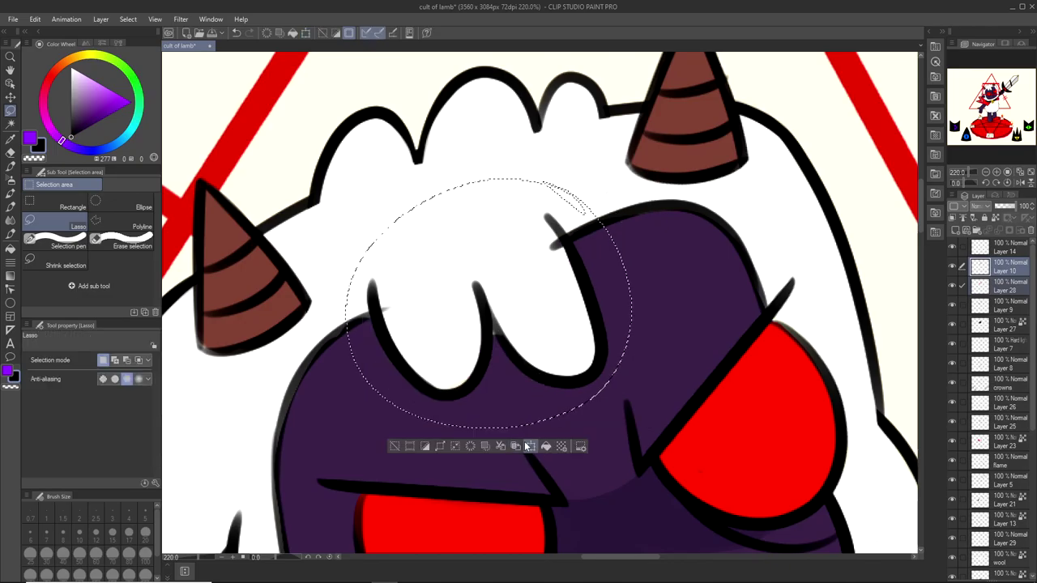
Toggle the visibility of Layers 28, 10, 14, 9 and 27 to find the layer holding the fringe's white fill.
left_click(954, 287)
left_click(954, 286)
left_click(954, 267)
left_click(954, 268)
left_click(954, 267)
left_click(954, 267)
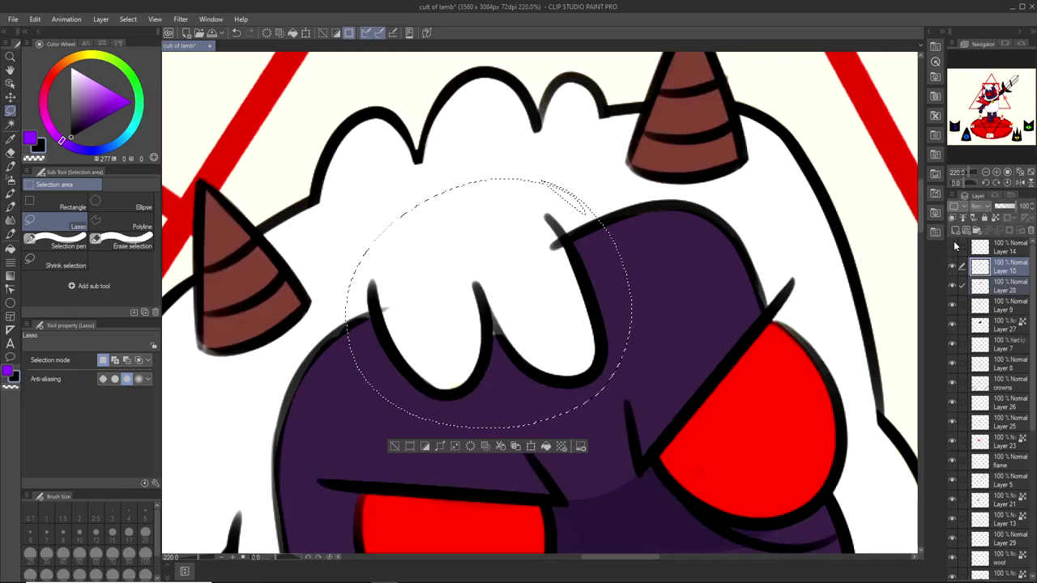
left_click(954, 267)
left_click(954, 267)
left_click(953, 307)
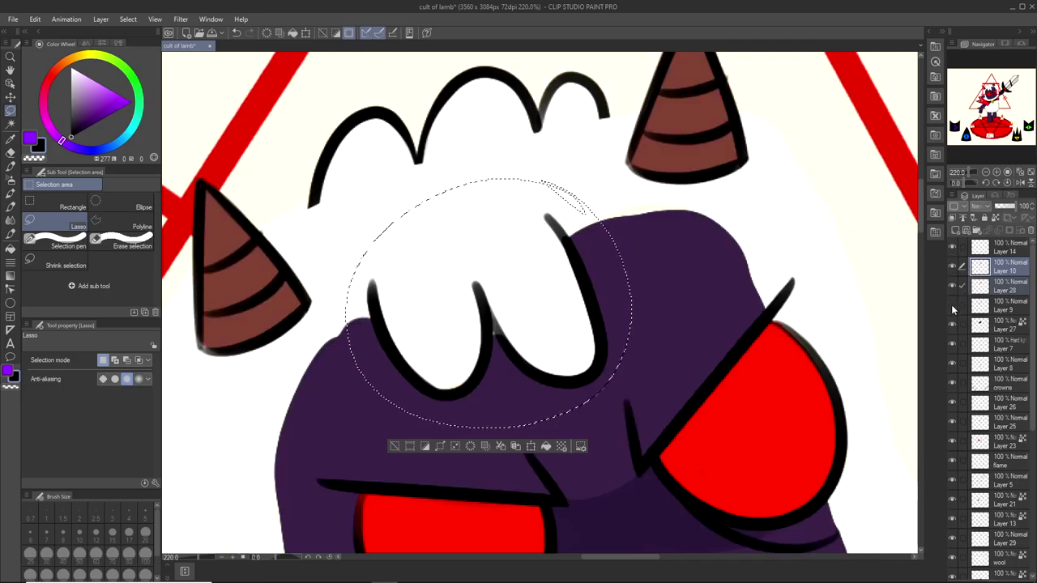
left_click(953, 308)
left_click(954, 325)
left_click(954, 325)
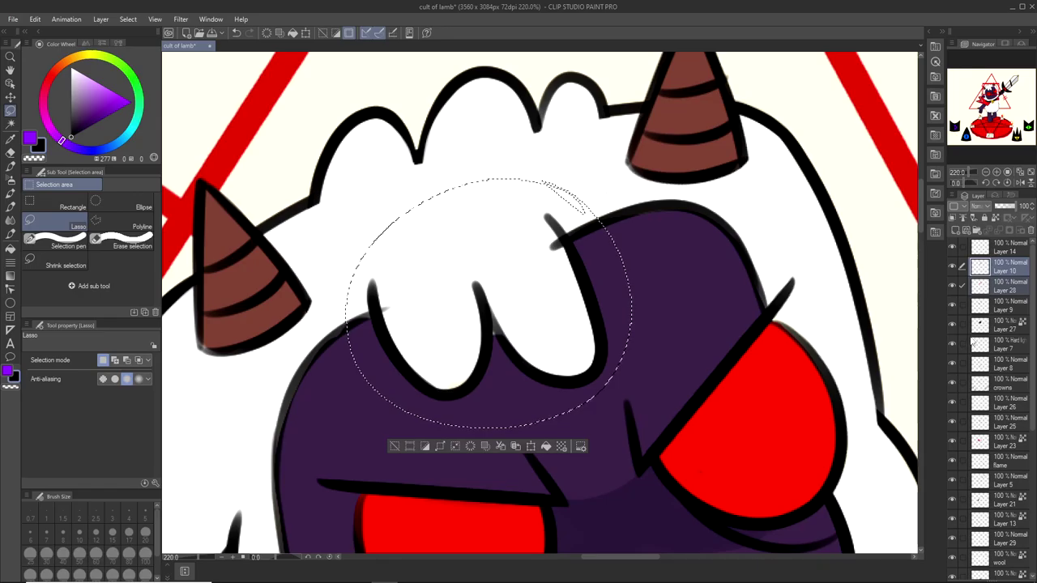
Toggle the visibility of Layers 7, crowns, 26 and 10, and select Layer 26 together with Layer 10.
left_click(953, 345)
left_click(954, 384)
left_click(954, 384)
left_click(954, 402)
left_click(1009, 402)
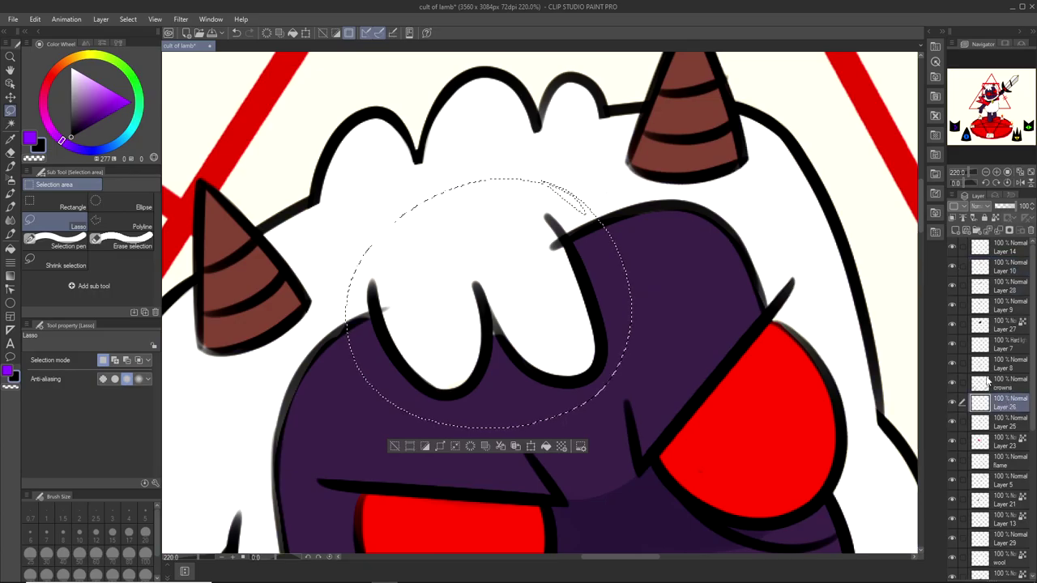
left_click(953, 267)
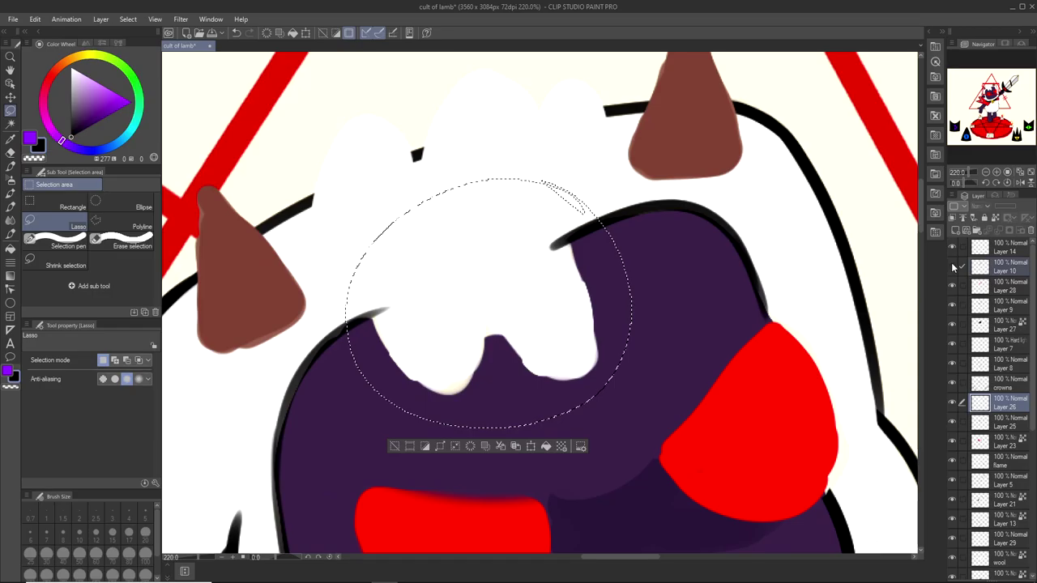
left_click(953, 267)
Move the lassoed fringe locks slightly up and to the right, rotate them by -4.4°, and clear the selection.
key("ctrl+t")
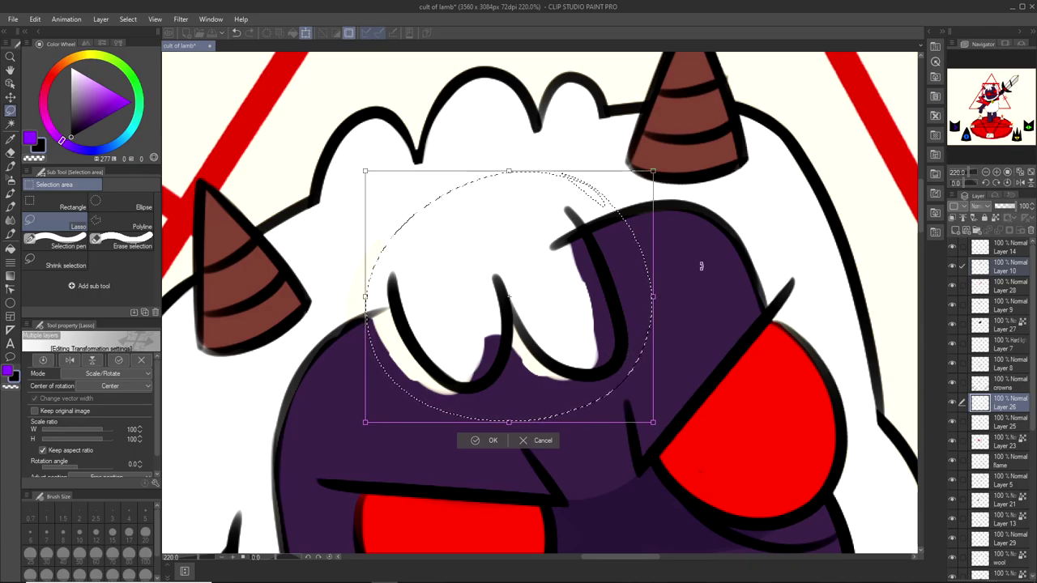
left_click_drag(700, 267, 679, 255)
left_click_drag(610, 323, 604, 325)
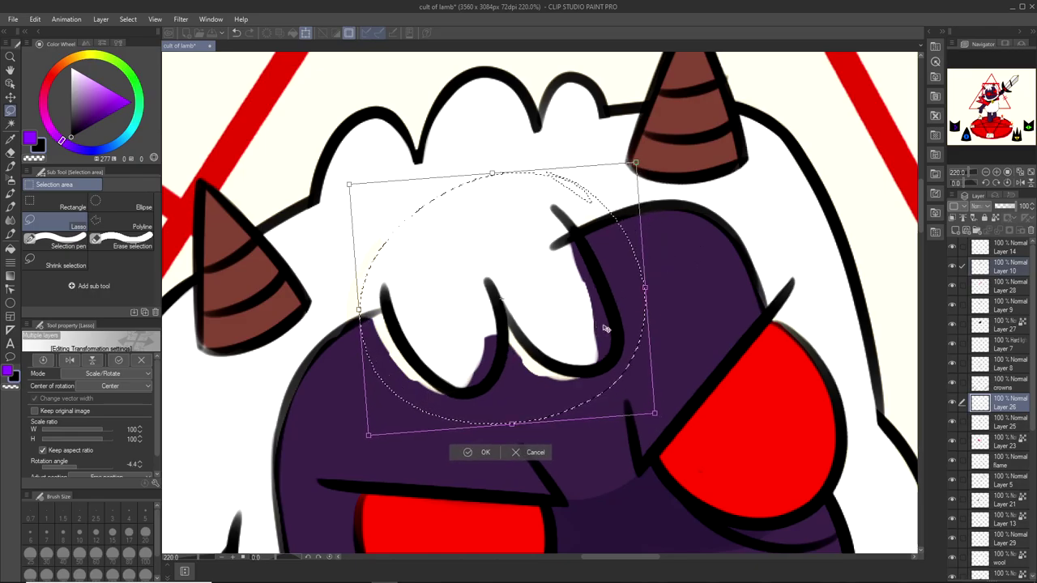
left_click(478, 453)
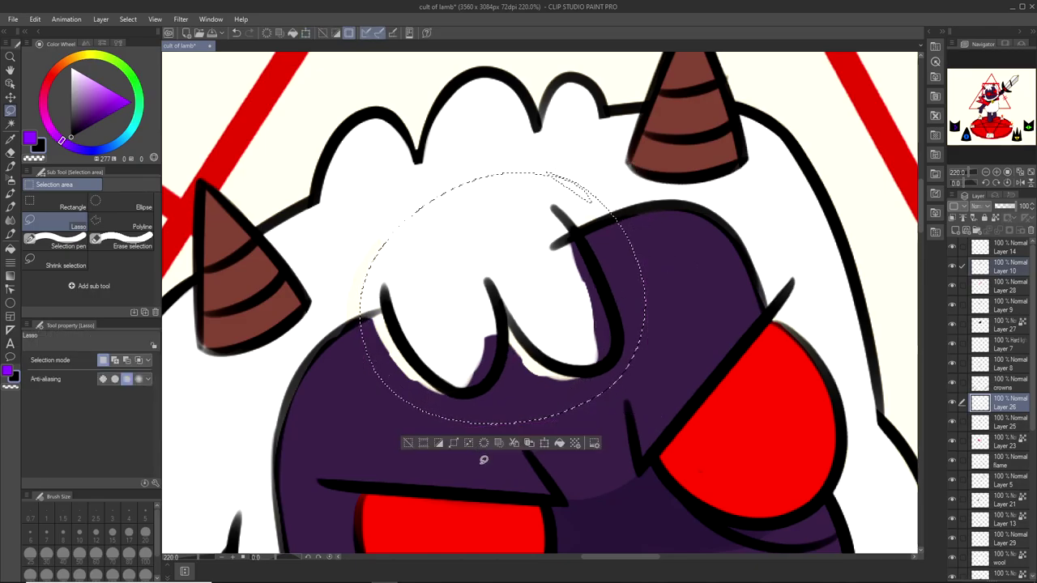
left_click(408, 443)
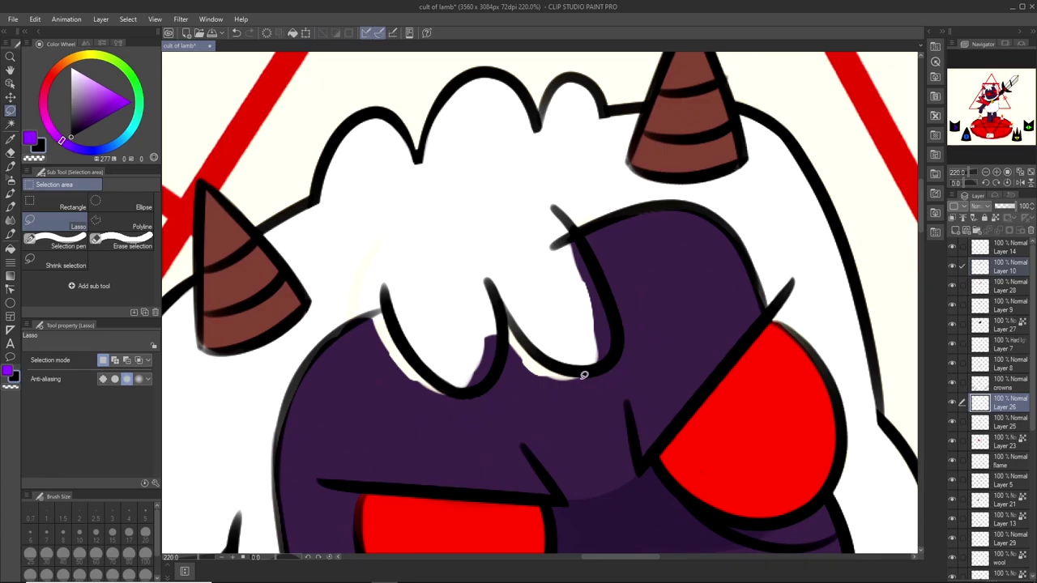
On Layer 10, trim the line between the two fringe locks to a sharp point with the Hard 3 eraser.
scroll(585, 339, "up", 2)
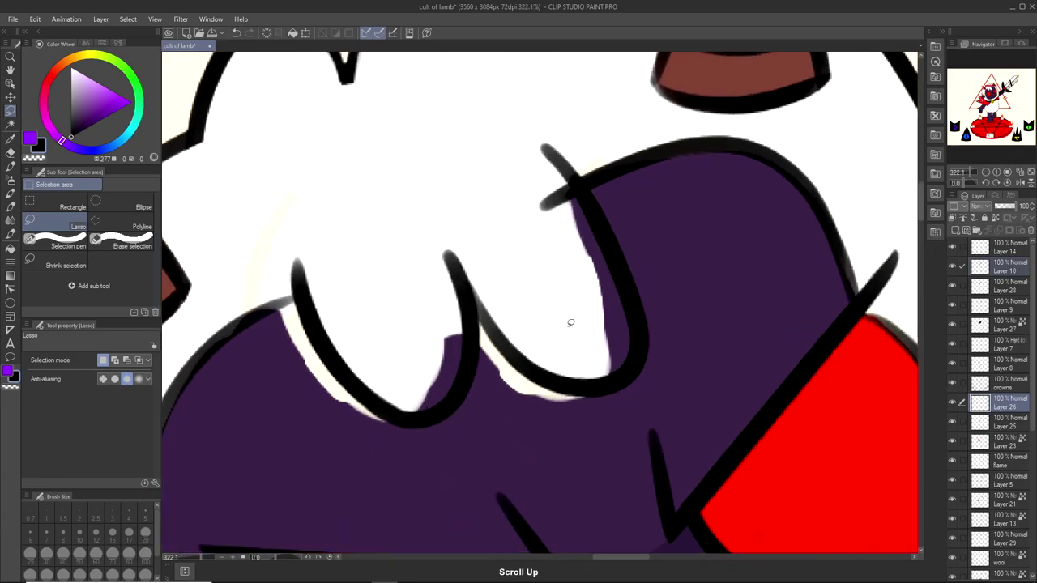
left_click(1002, 383)
left_click(989, 266)
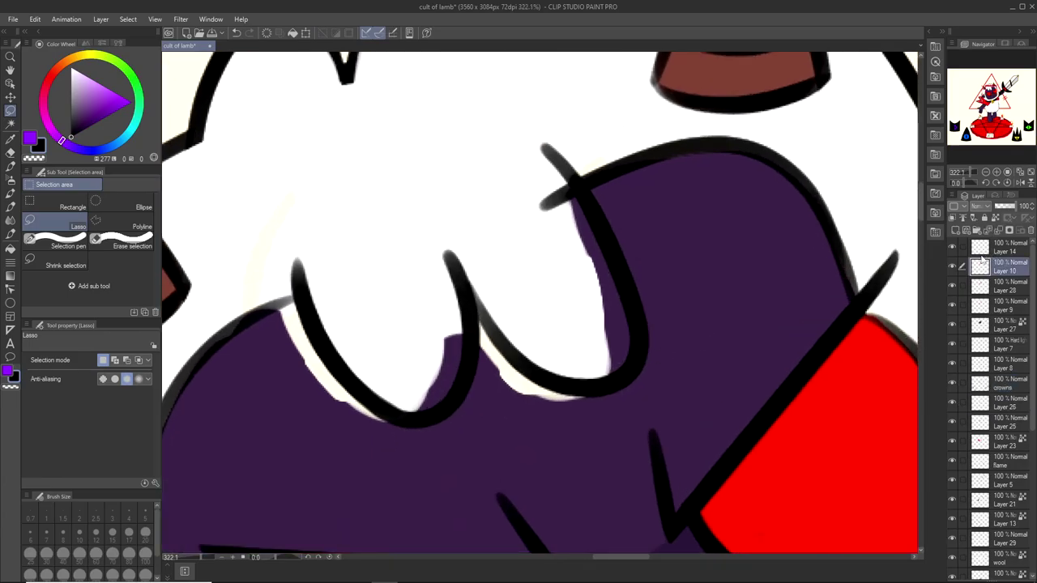
key("e")
scroll(446, 308, "up", 2)
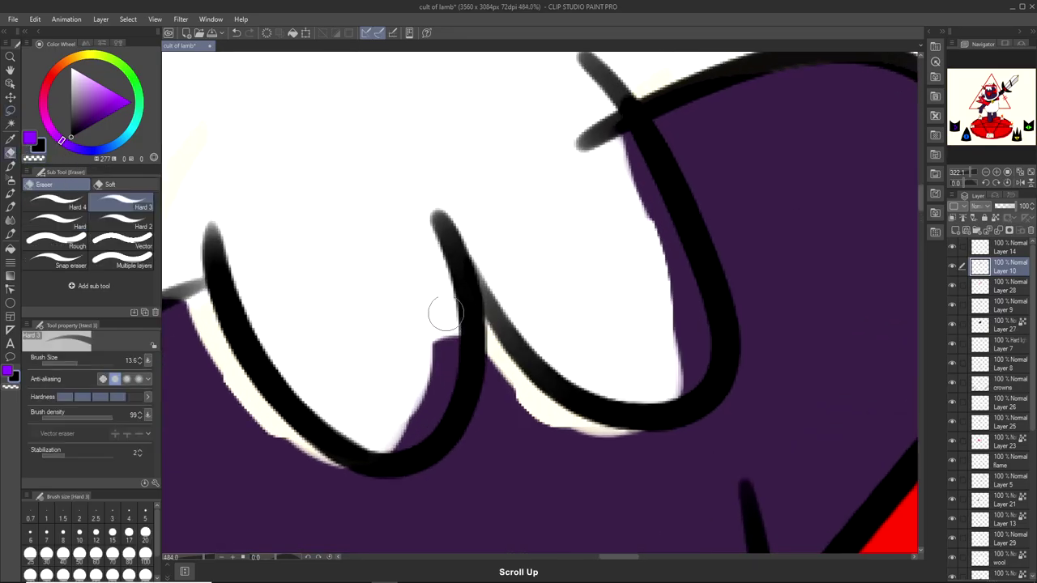
scroll(544, 284, "down", 2)
scroll(607, 275, "up", 1)
scroll(544, 239, "down", 1)
scroll(534, 212, "up", 1)
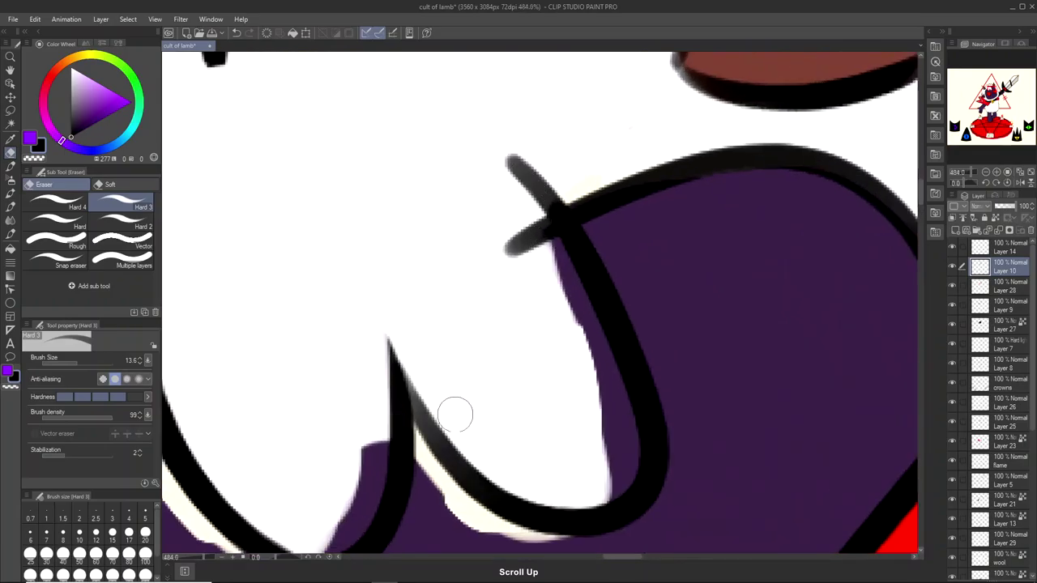
scroll(468, 389, "down", 1)
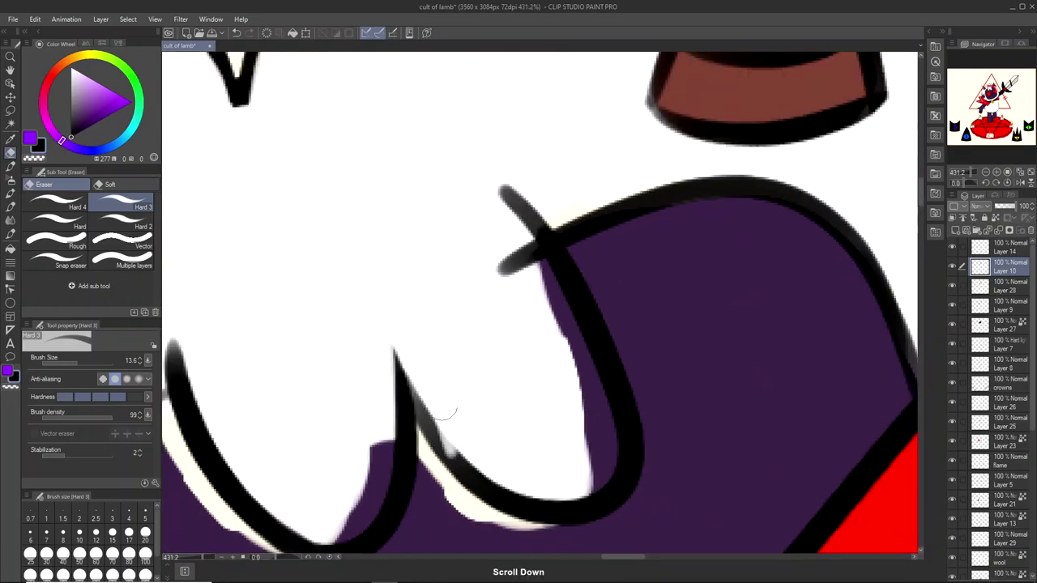
Erase the outline of the right-hand fringe lock up to its tip above the face.
mouse_move(445, 398)
left_mouse_down()
mouse_move(428, 363)
mouse_move(431, 428)
mouse_move(414, 344)
left_mouse_up()
key("ctrl+z")
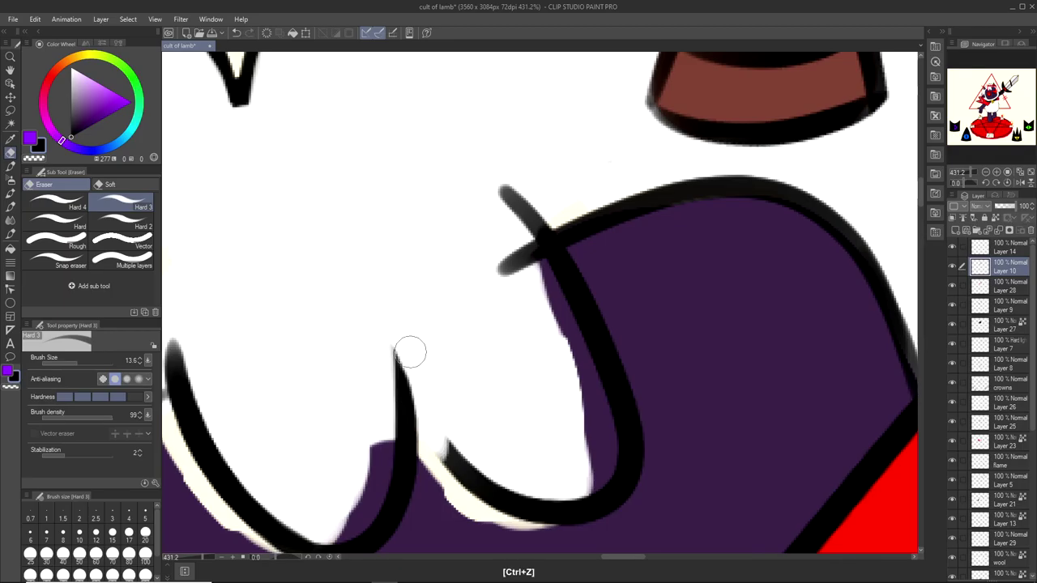
mouse_move(434, 444)
left_mouse_down()
mouse_move(475, 493)
mouse_move(512, 496)
mouse_move(510, 521)
mouse_move(578, 537)
mouse_move(658, 456)
mouse_move(623, 318)
mouse_move(506, 191)
left_mouse_up()
Try to redraw the right-hand fringe lock's outline with the Marker brush at size 12.
scroll(517, 313, "down", 2)
key("p")
scroll(424, 384, "up", 1)
mouse_move(408, 422)
left_mouse_down()
mouse_move(596, 371)
mouse_move(582, 450)
mouse_move(484, 245)
left_mouse_up()
key("ctrl+z")
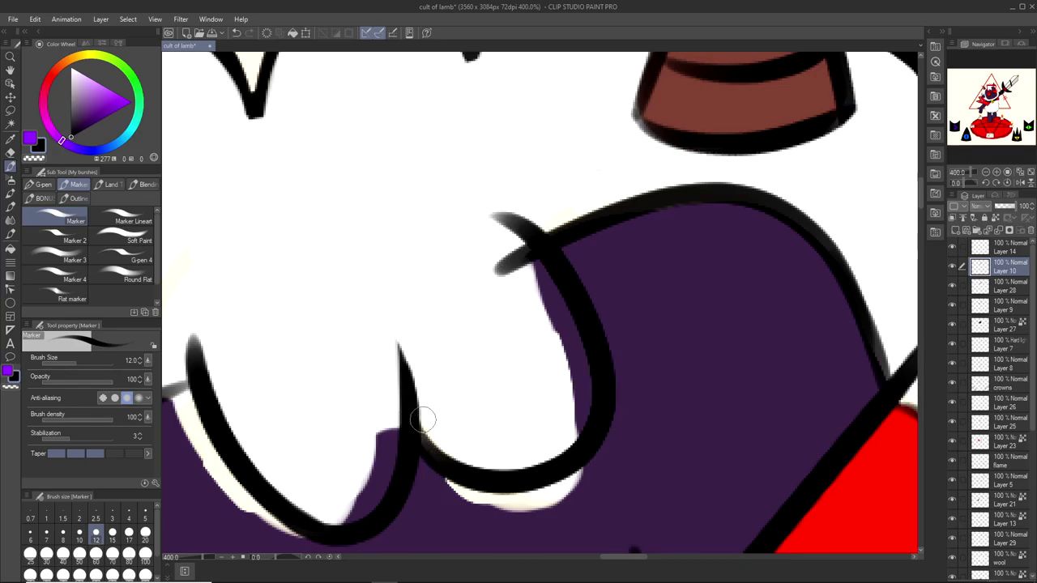
key("ctrl+z")
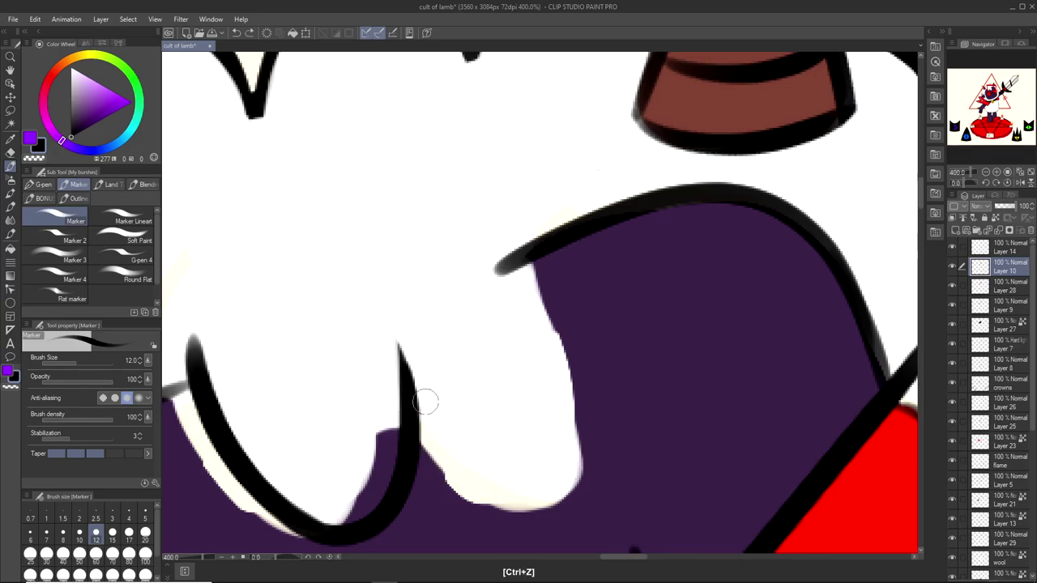
mouse_move(417, 405)
left_mouse_down()
mouse_move(573, 423)
mouse_move(421, 434)
mouse_move(486, 220)
left_mouse_up()
key("ctrl+z")
key("ctrl+z")
mouse_move(418, 446)
left_mouse_down()
mouse_move(600, 300)
mouse_move(486, 220)
left_mouse_up()
scroll(584, 364, "down", 2)
scroll(596, 355, "down", 3)
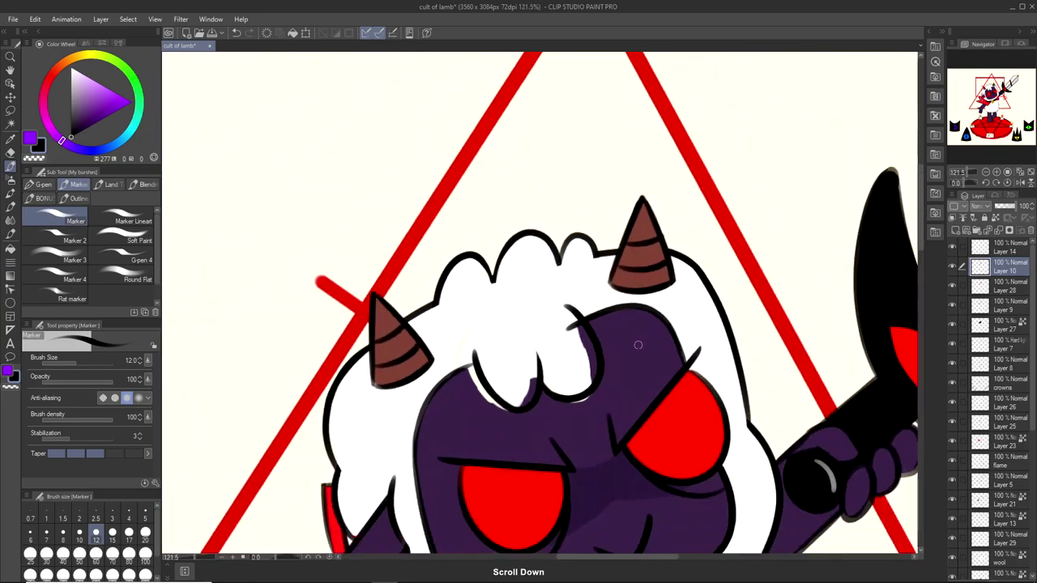
scroll(629, 351, "up", 5)
key("ctrl+z")
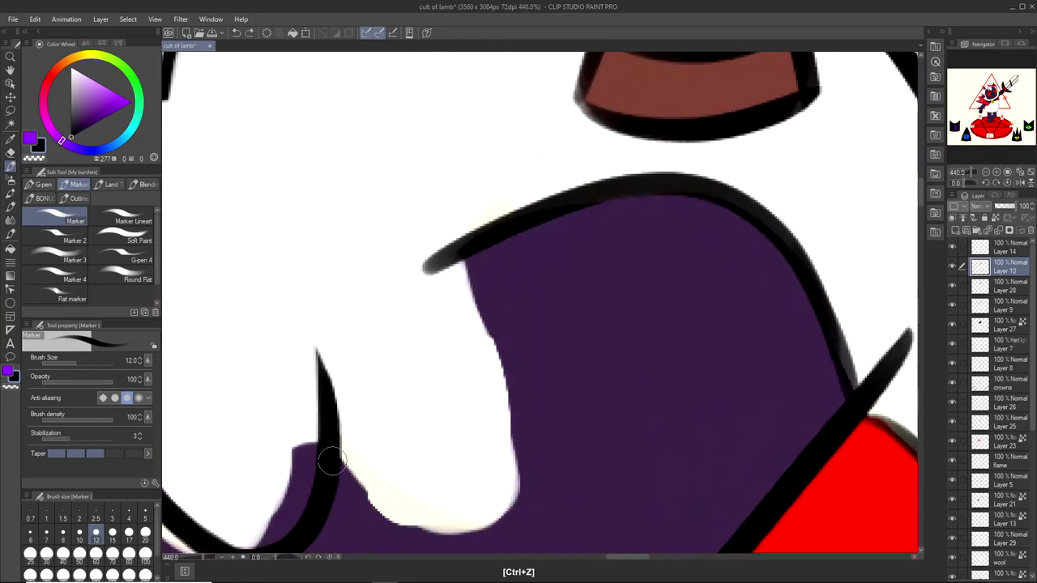
Try another curve for the right-hand fringe lock and undo the strokes.
mouse_move(324, 462)
left_mouse_down()
mouse_move(544, 453)
mouse_move(375, 205)
left_mouse_up()
scroll(514, 389, "down", 6)
scroll(544, 378, "up", 1)
scroll(544, 378, "up", 5)
key("ctrl+z")
key("ctrl+z")
key("ctrl+z")
key("ctrl+z")
key("ctrl+z")
key("ctrl+z")
key("ctrl+z")
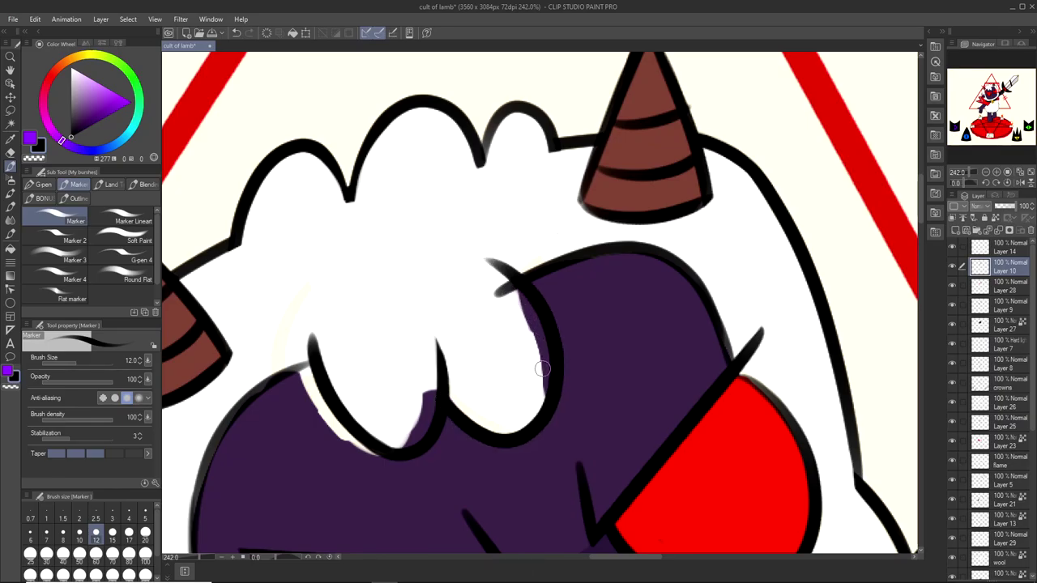
scroll(545, 374, "up", 2)
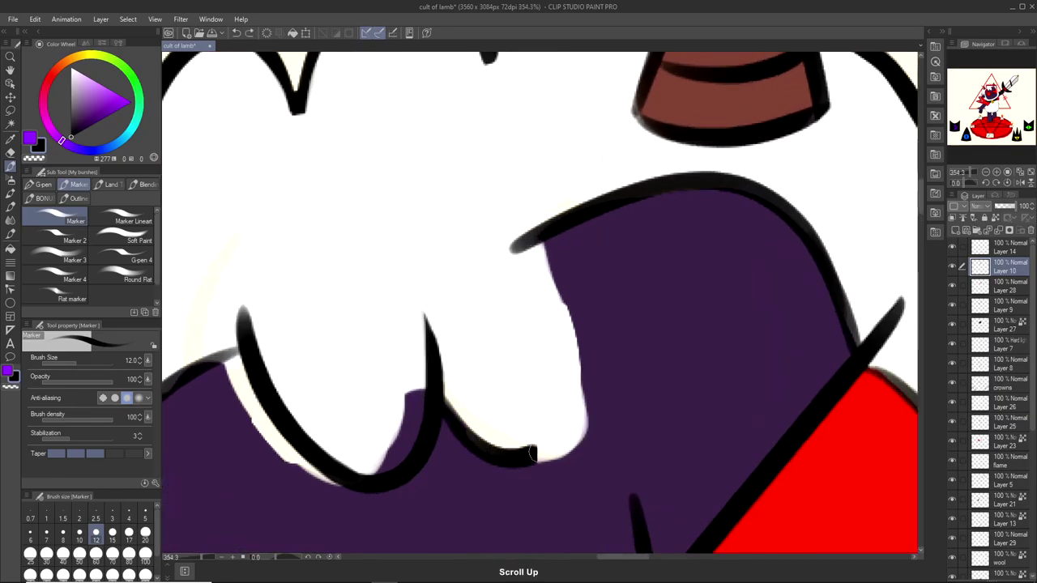
key("ctrl+z")
key("ctrl+z")
Redraw the right-hand fringe lock's outline as one rounded Marker stroke ending above the face edge, undoing and repeating it as needed.
left_click_drag(444, 402, 482, 199)
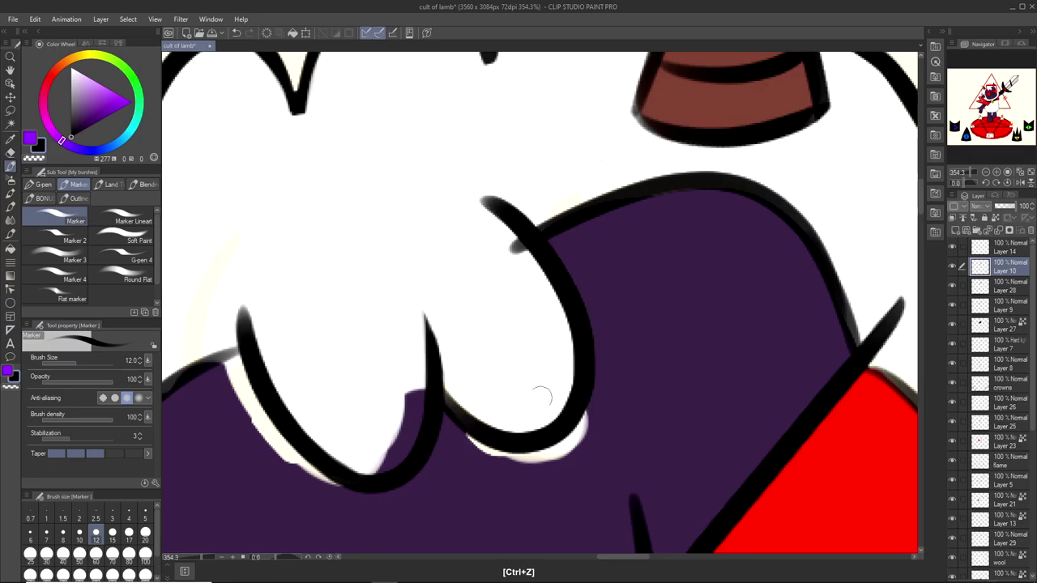
key("ctrl+z")
mouse_move(442, 390)
left_mouse_down()
mouse_move(557, 264)
mouse_move(481, 205)
left_mouse_up()
scroll(574, 368, "down", 2)
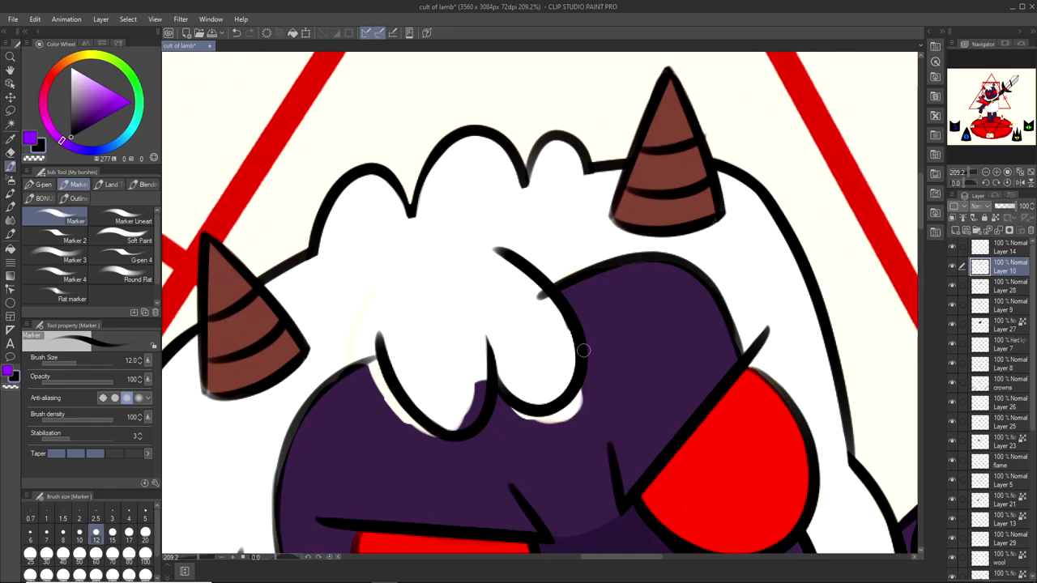
scroll(583, 350, "up", 3)
key("ctrl+z")
mouse_move(361, 150)
left_mouse_down()
mouse_move(353, 458)
mouse_move(406, 150)
mouse_move(334, 138)
left_mouse_up()
key("ctrl+z")
key("ctrl+z")
mouse_move(357, 452)
left_mouse_down()
mouse_move(472, 537)
mouse_move(371, 143)
left_mouse_up()
scroll(497, 205, "down", 2)
scroll(497, 205, "up", 2)
key("ctrl+z")
mouse_move(383, 420)
left_mouse_down()
mouse_move(563, 456)
mouse_move(420, 148)
left_mouse_up()
key("ctrl+z")
mouse_move(377, 430)
left_mouse_down()
mouse_move(580, 296)
mouse_move(444, 156)
mouse_move(420, 148)
left_mouse_up()
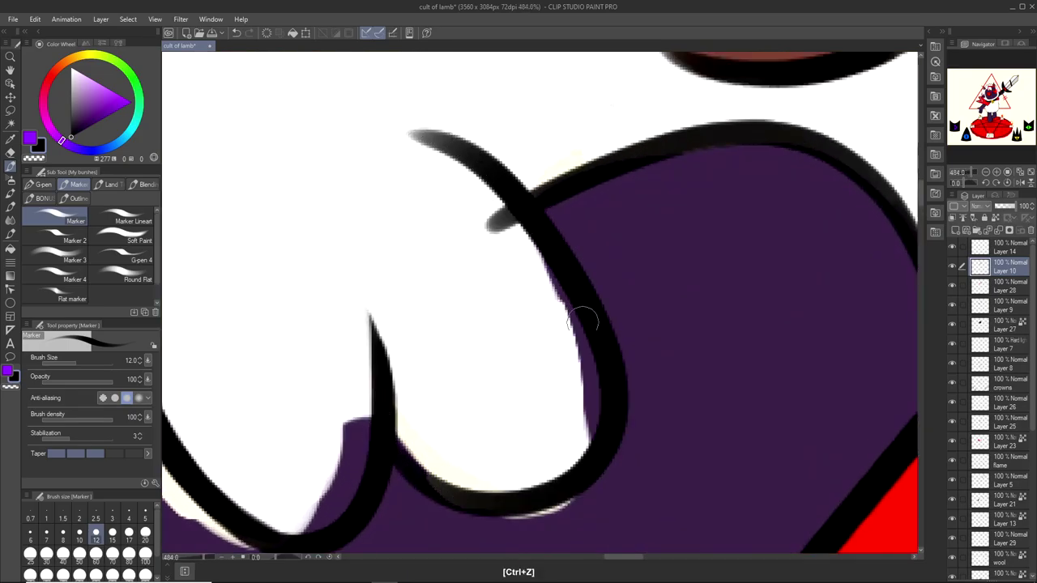
key("ctrl+z")
mouse_move(388, 432)
left_mouse_down()
mouse_move(603, 398)
mouse_move(405, 138)
left_mouse_up()
scroll(584, 381, "down", 5)
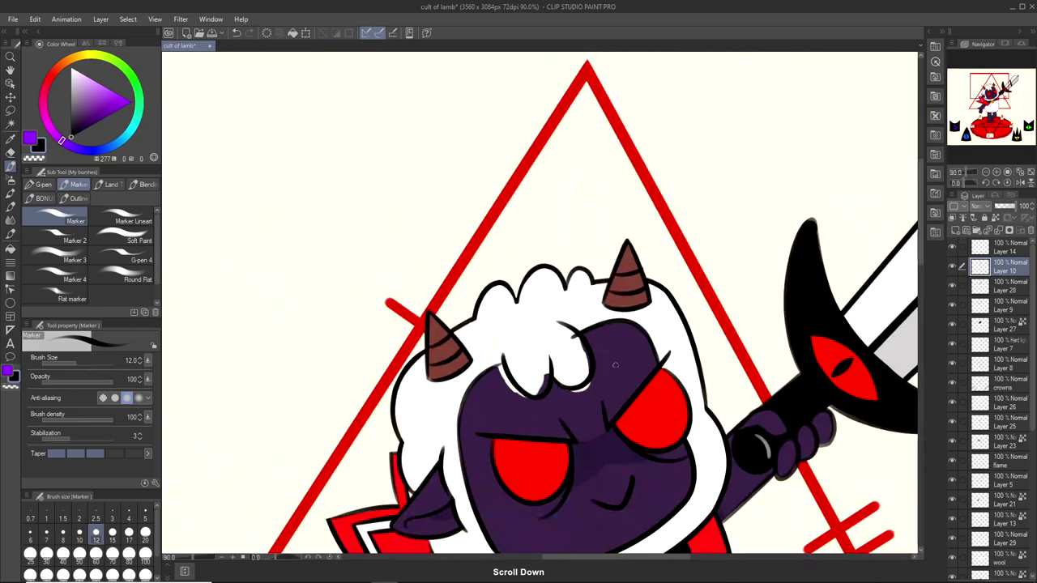
scroll(608, 364, "up", 2)
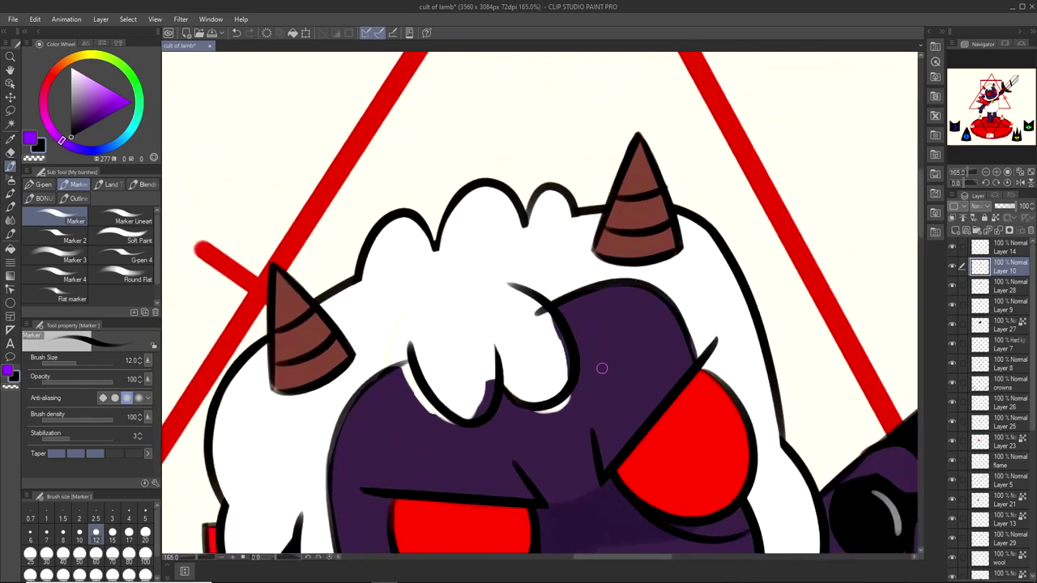
Try to redraw the left-hand fringe lock's outline with the Marker brush.
scroll(427, 385, "up", 5)
mouse_move(379, 314)
left_mouse_down()
mouse_move(601, 501)
mouse_move(623, 483)
mouse_move(659, 413)
mouse_move(644, 419)
mouse_move(640, 405)
left_mouse_up()
key("ctrl+z")
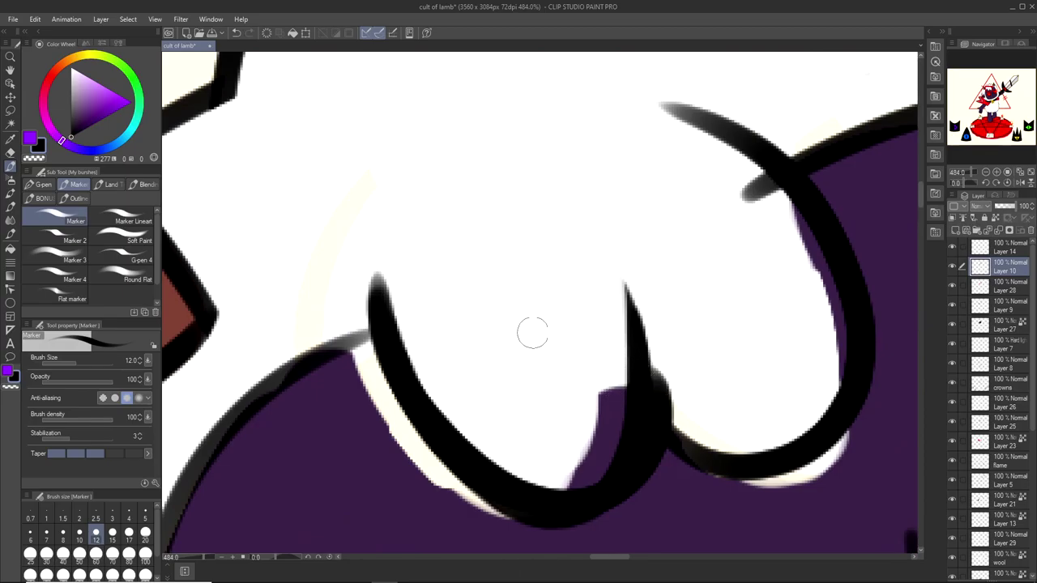
Erase the tall spike between the two fringe locks and thin the inner edge of the left lock's line with the Hard 3 eraser.
left_click(10, 154)
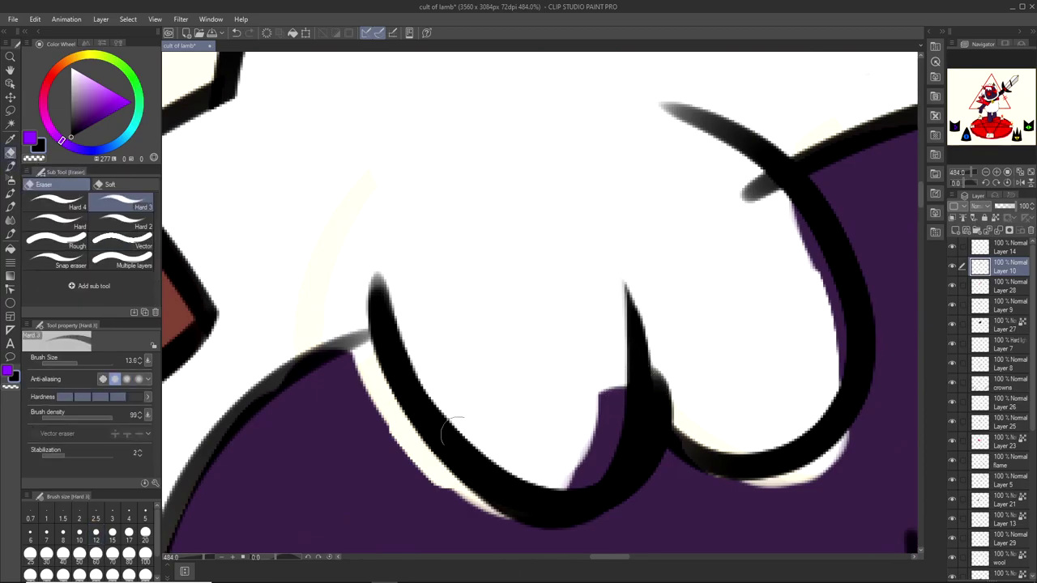
scroll(496, 508, "up", 1)
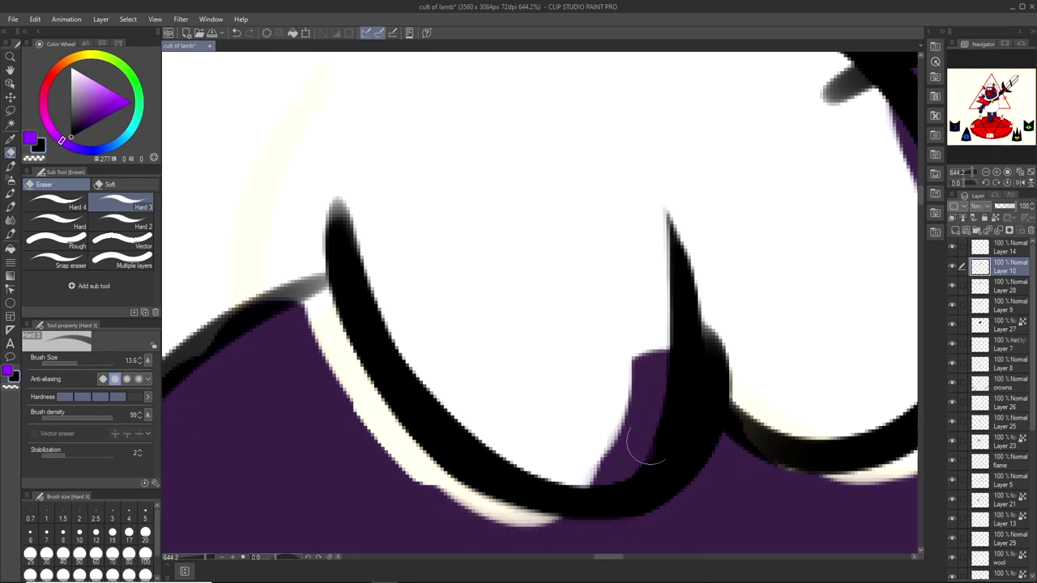
left_click_drag(644, 448, 628, 311)
key("ctrl+z")
left_click_drag(609, 465, 649, 322)
left_click_drag(651, 415, 667, 300)
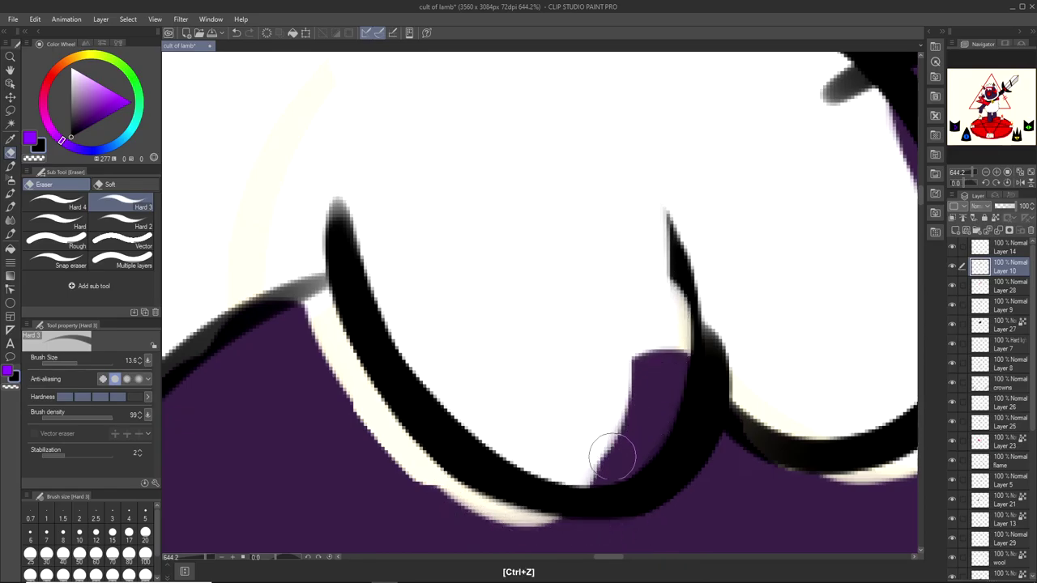
left_click_drag(627, 448, 653, 230)
left_click_drag(661, 382, 665, 229)
left_click_drag(670, 355, 699, 245)
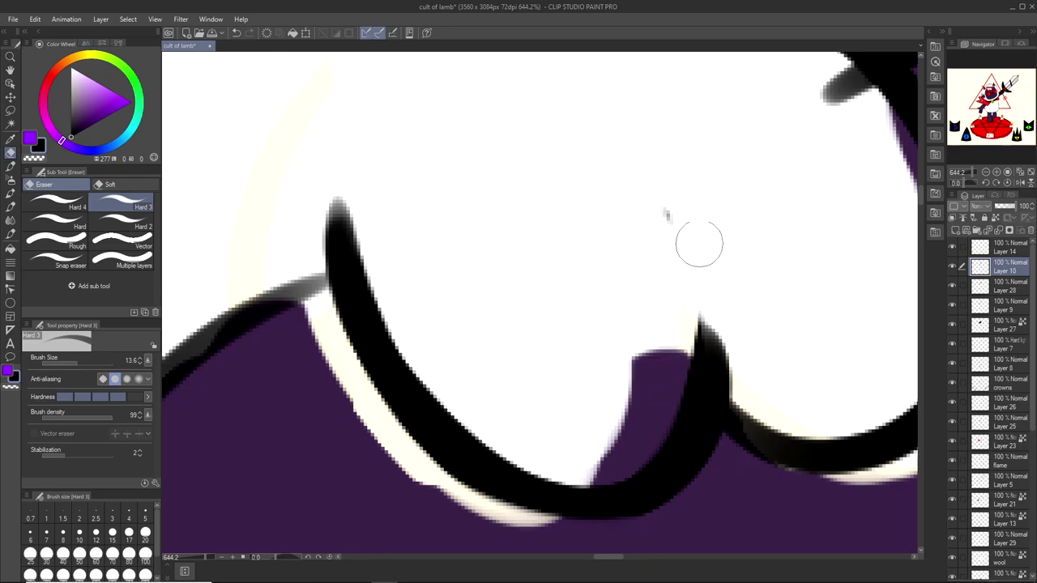
scroll(592, 300, "down", 3)
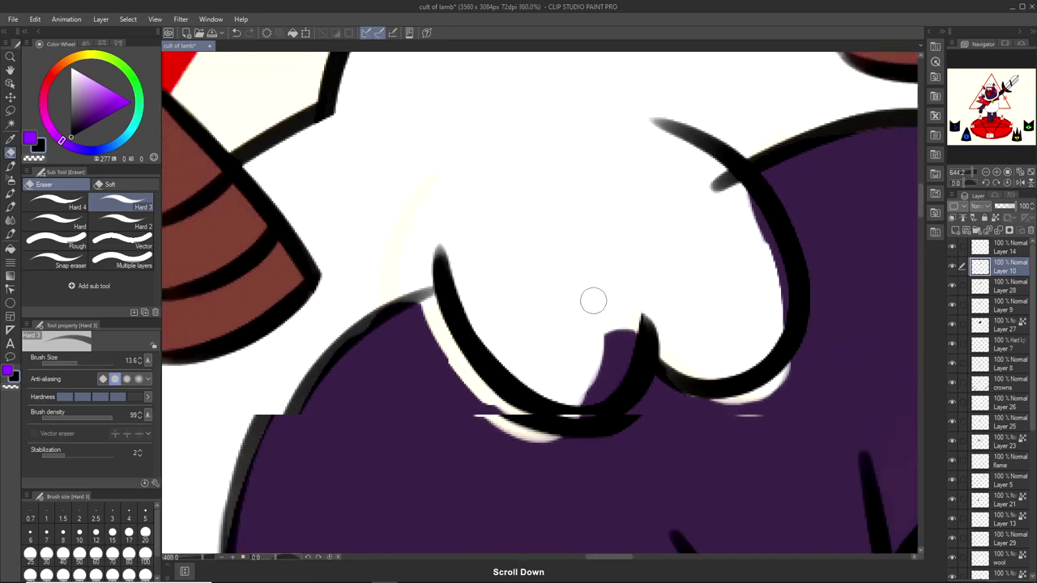
Try to thin the left lock's inner line further near the junction and undo the eraser strokes.
scroll(676, 343, "up", 5)
mouse_move(493, 439)
left_mouse_down()
mouse_move(564, 363)
mouse_move(564, 329)
left_mouse_up()
key("ctrl+z")
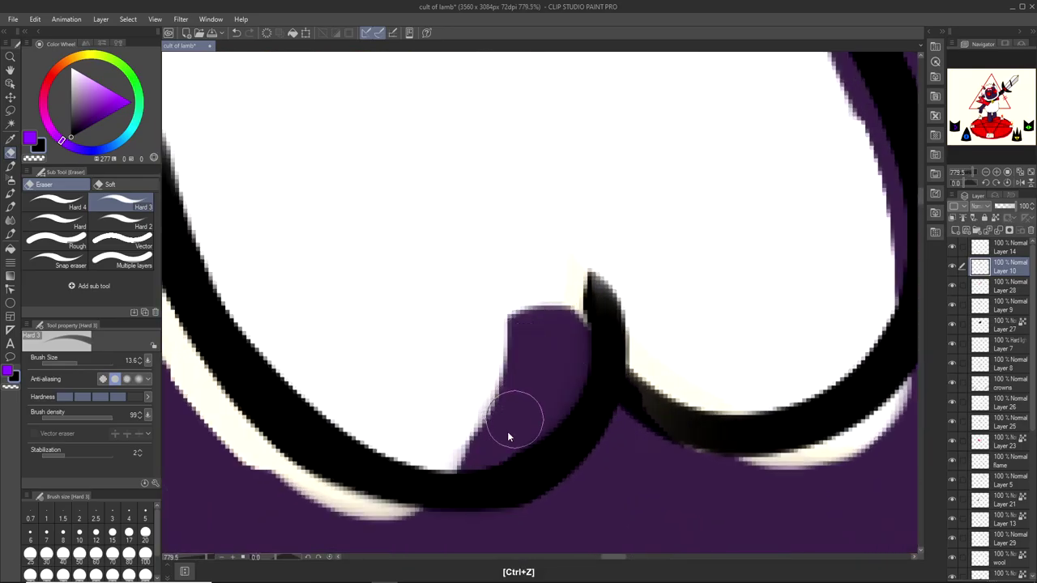
left_click_drag(520, 432, 570, 279)
key("ctrl+z")
key("ctrl+z")
key("ctrl+z")
key("ctrl+z")
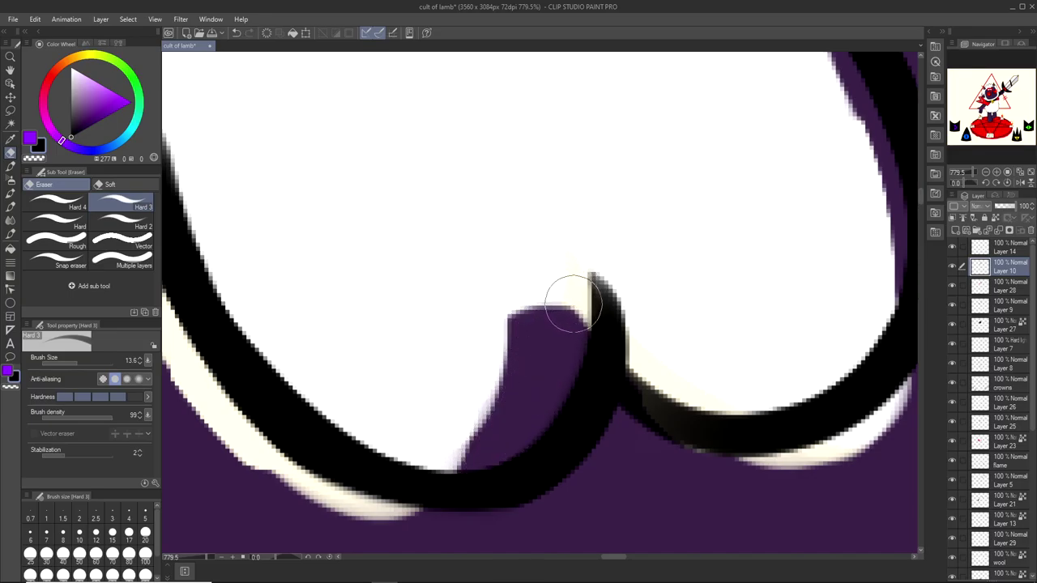
Shorten the tip where the two fringe locks meet and trim the inner edge of the left lock's curve.
scroll(651, 308, "up", 2)
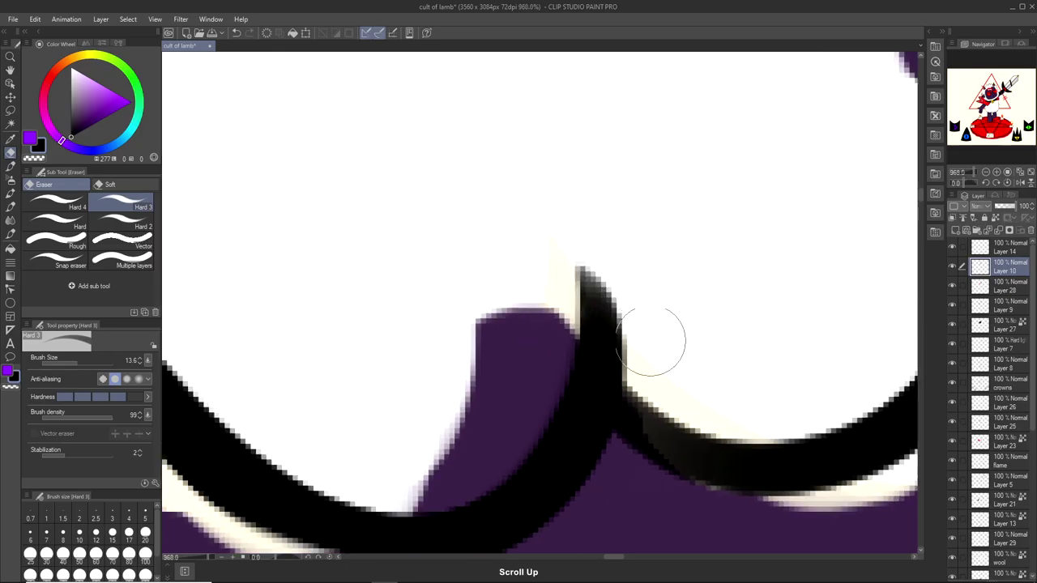
scroll(621, 293, "down", 8)
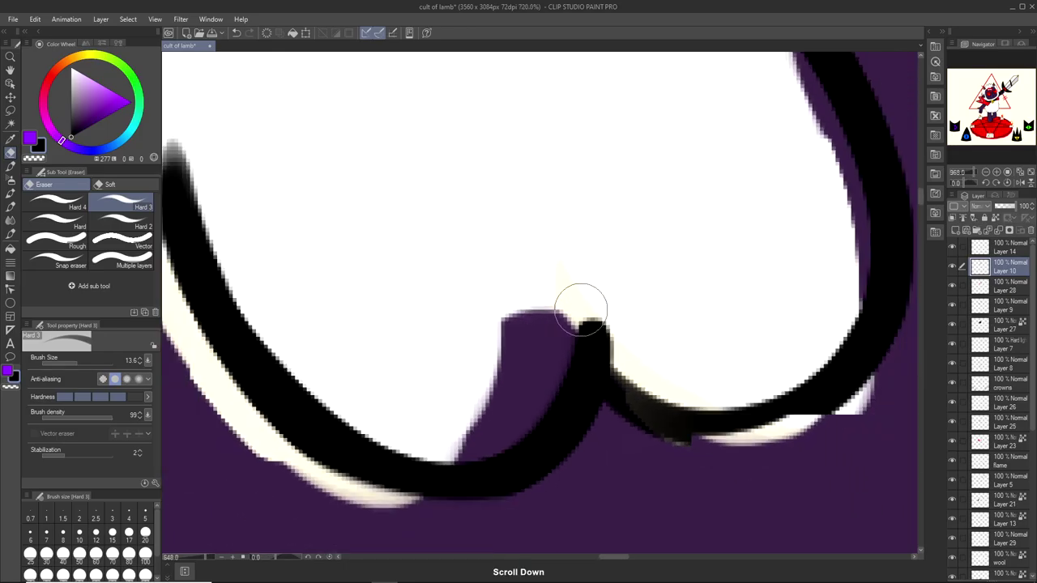
scroll(650, 313, "up", 6)
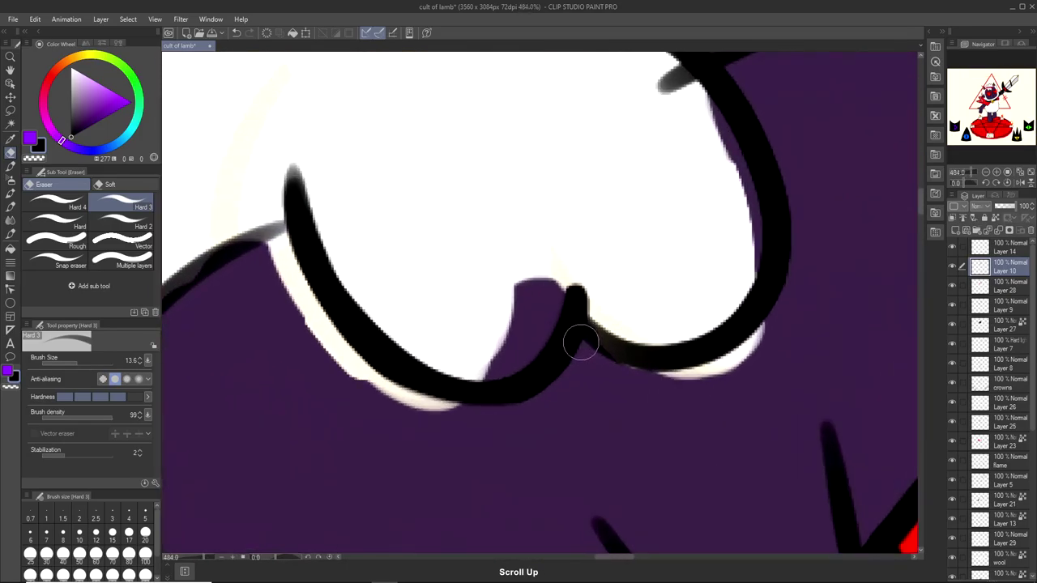
left_click_drag(494, 370, 553, 271)
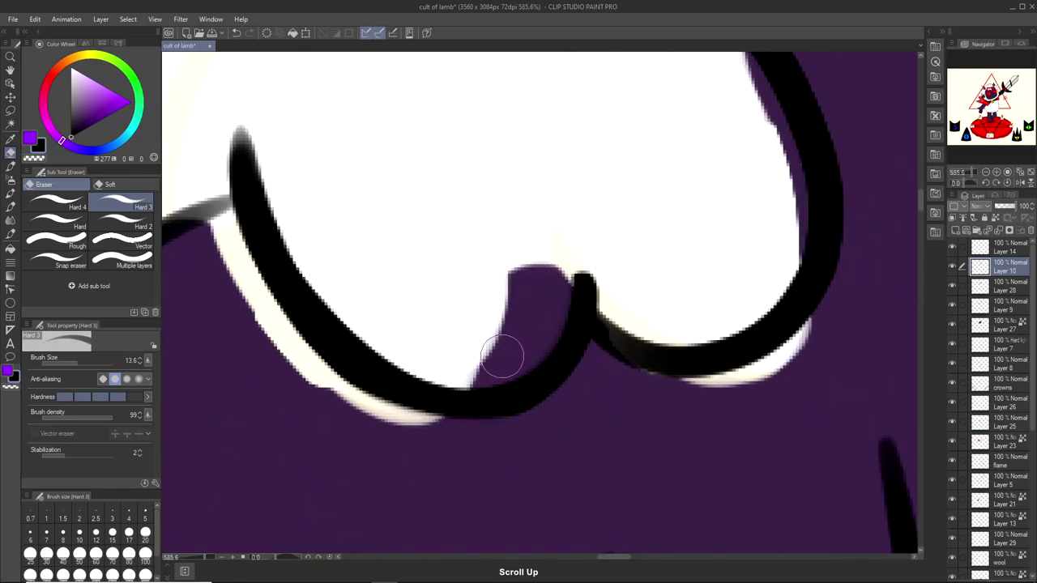
Try another eraser stroke along the left lock's inner curve beside the purple patch and undo the eraser strokes.
key("ctrl+z")
left_click_drag(511, 362, 560, 261)
key("ctrl+z")
scroll(484, 433, "up", 2)
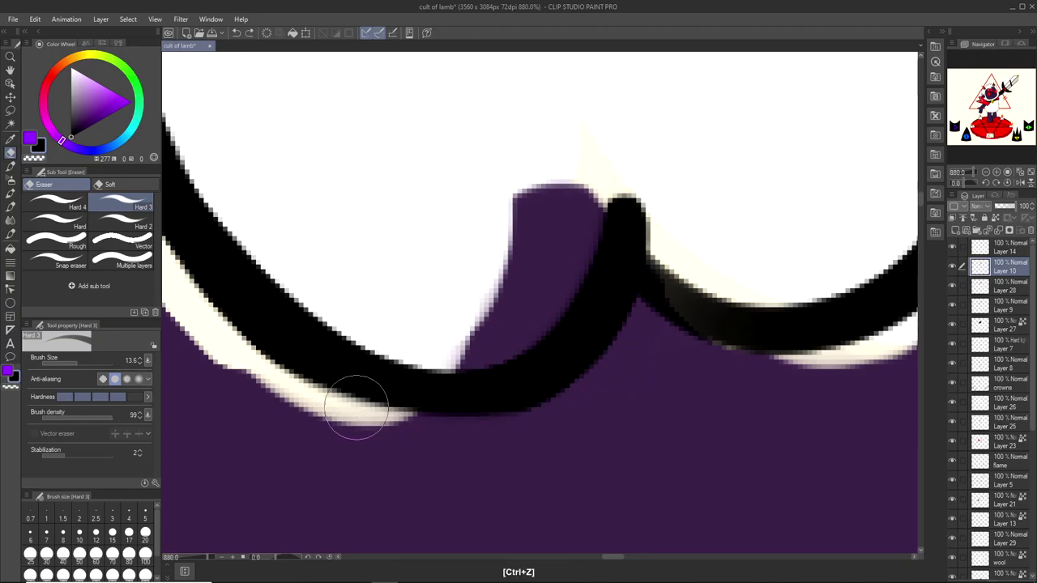
scroll(609, 367, "down", 2)
scroll(610, 367, "down", 2)
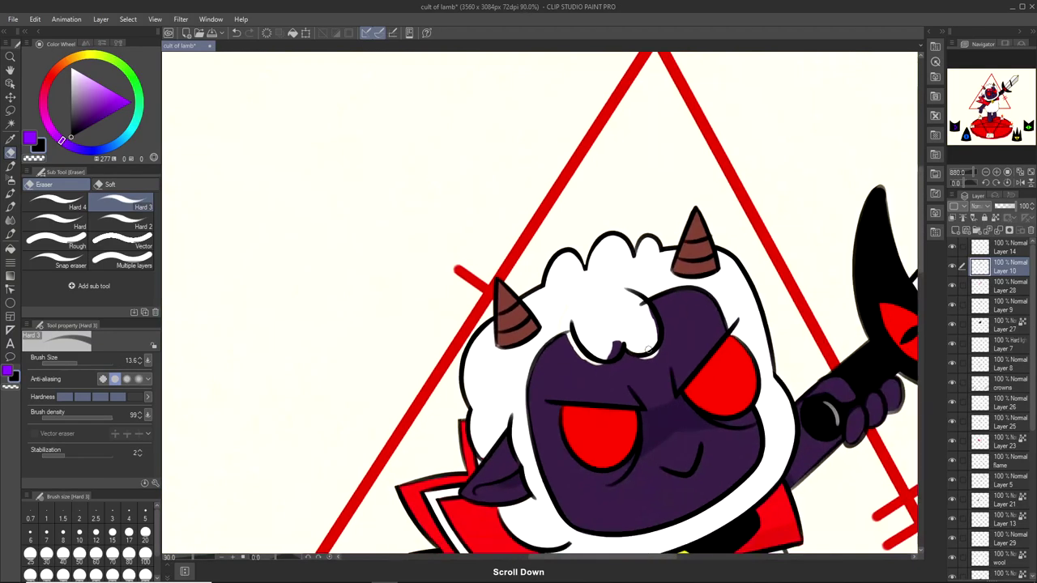
Shorten the faded upper end of the right fringe lock's line with the Hard 3 eraser.
scroll(650, 344, "up", 2)
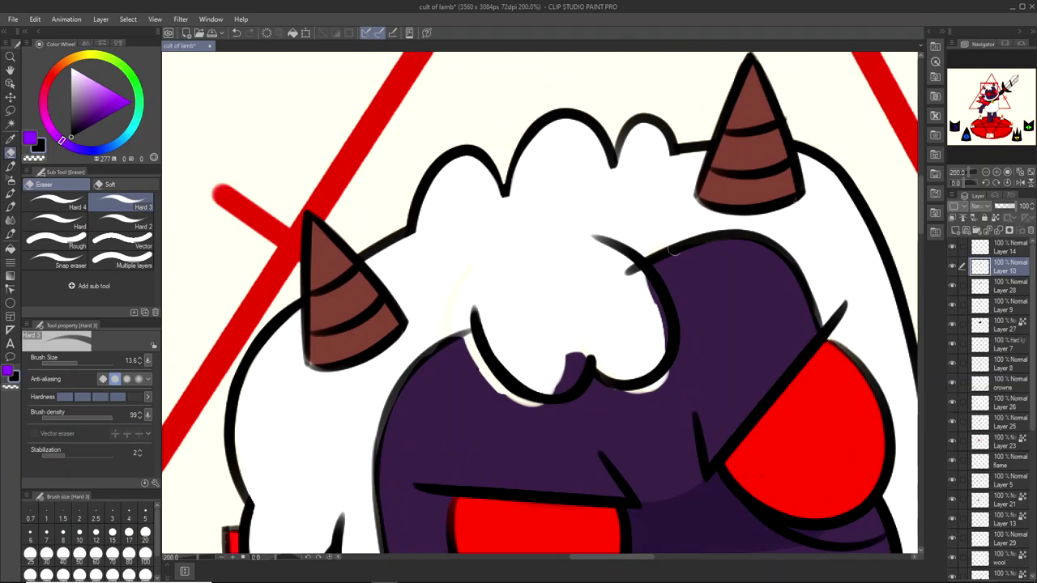
scroll(671, 253, "up", 4)
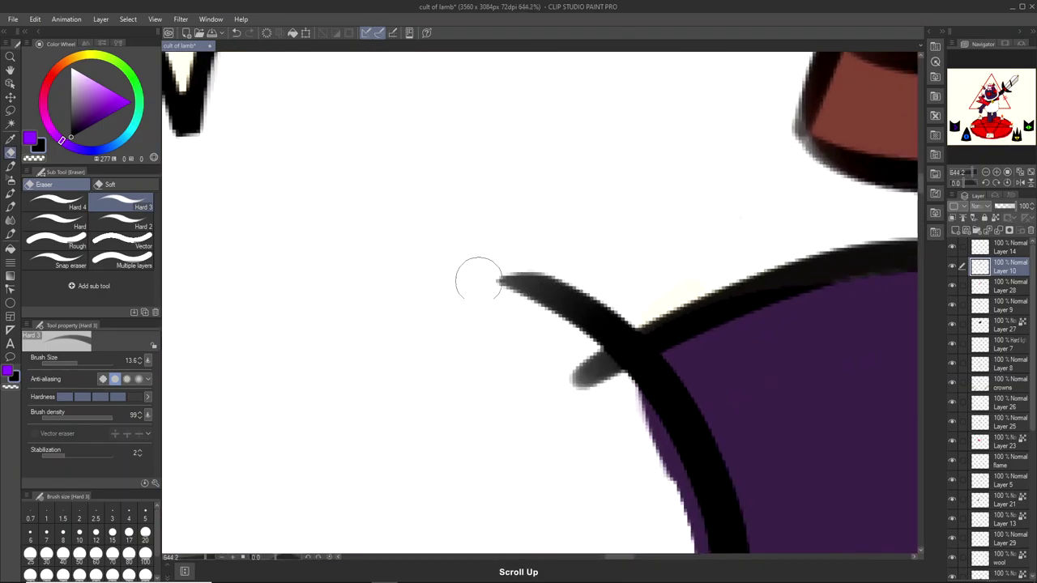
mouse_move(502, 313)
left_mouse_down()
mouse_move(493, 252)
mouse_move(510, 249)
left_mouse_up()
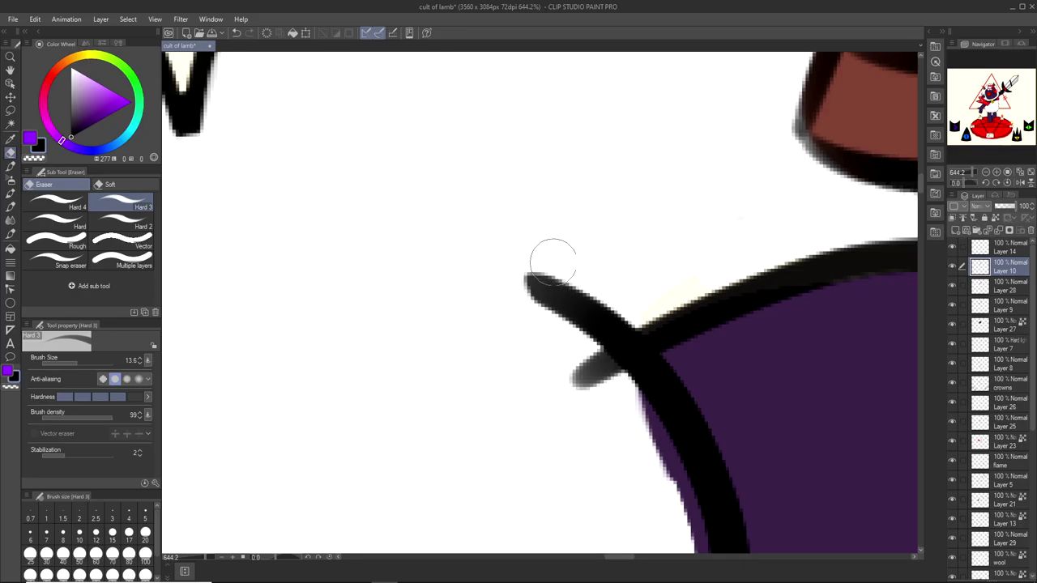
scroll(478, 275, "down", 5)
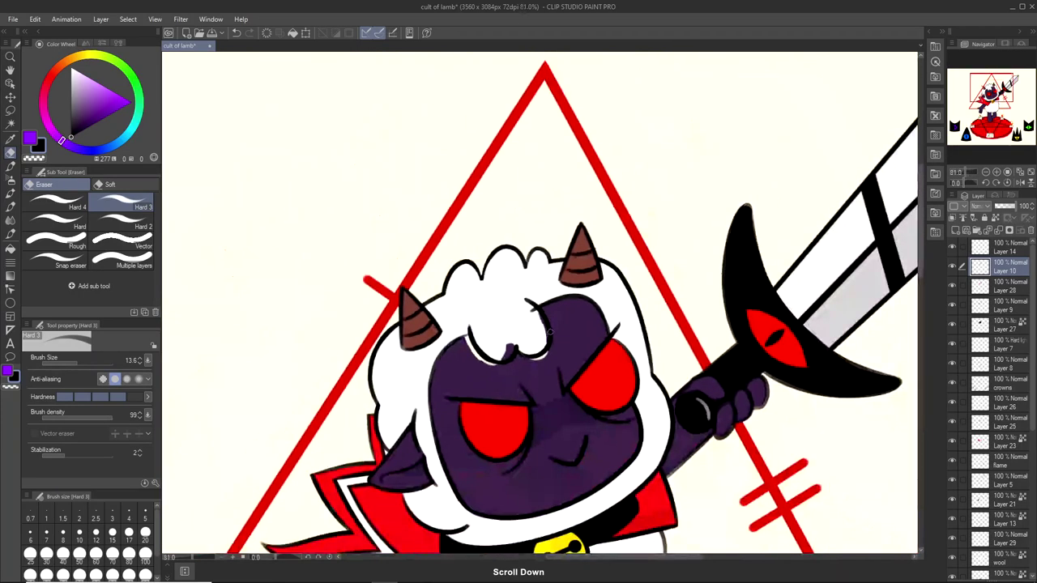
Toggle the visibility of Layer 27 to check that it holds the purple face fill, and make it the active layer.
scroll(532, 329, "up", 1)
scroll(533, 328, "up", 2)
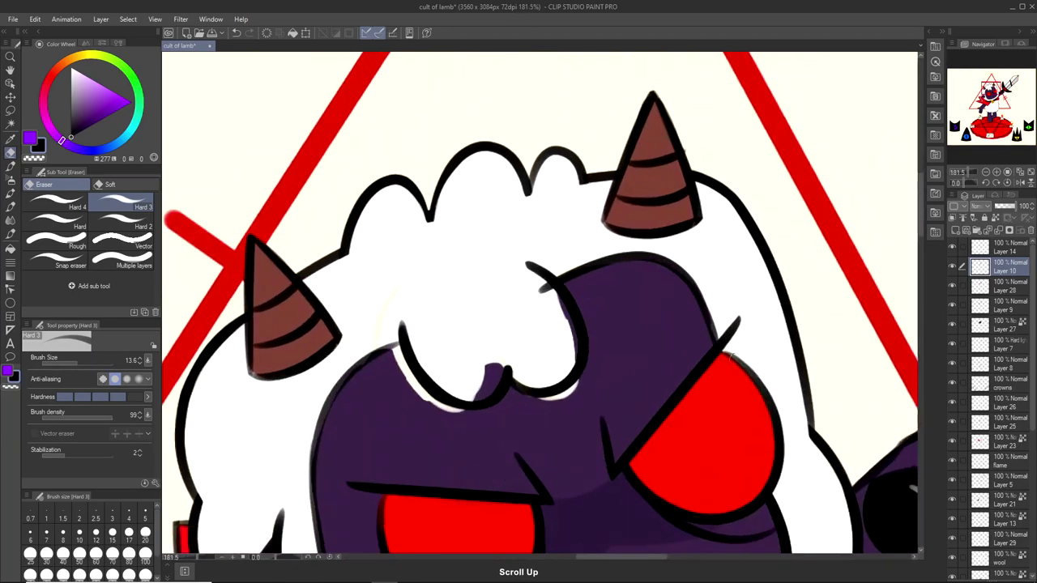
left_click(998, 346)
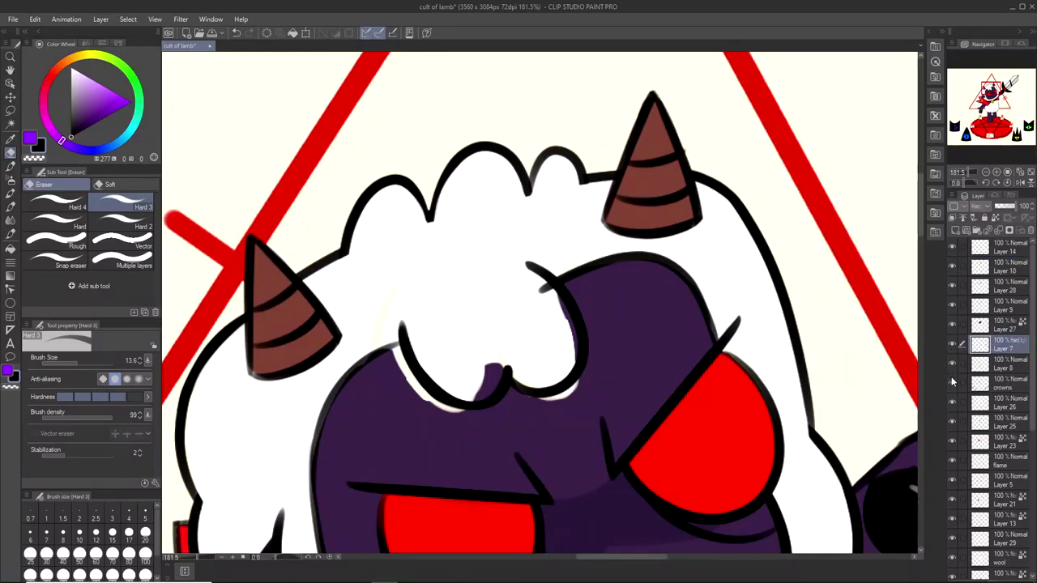
left_click(953, 325)
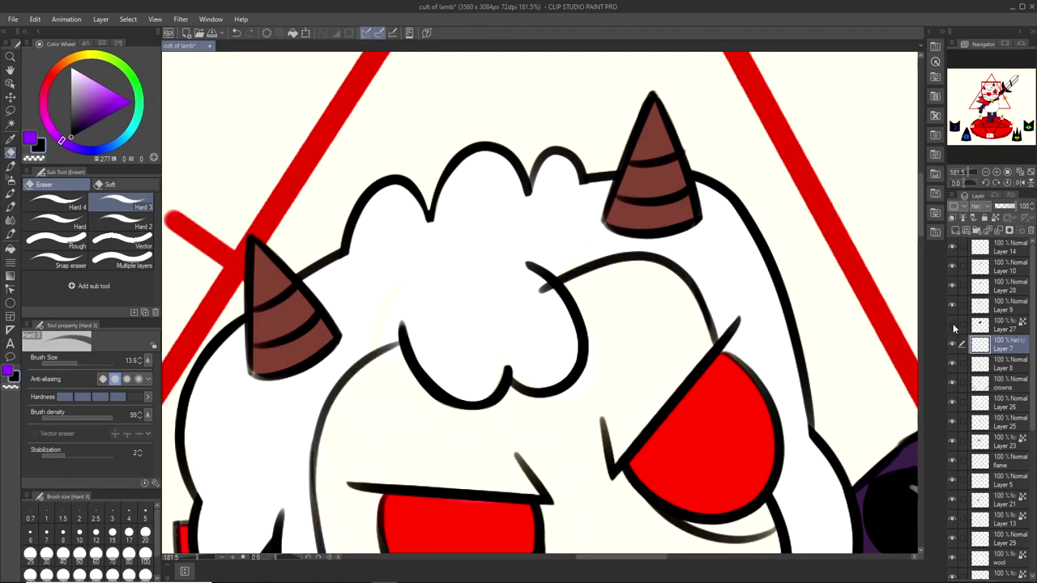
left_click(956, 323)
left_click(958, 324)
left_click(958, 325)
left_click(973, 326)
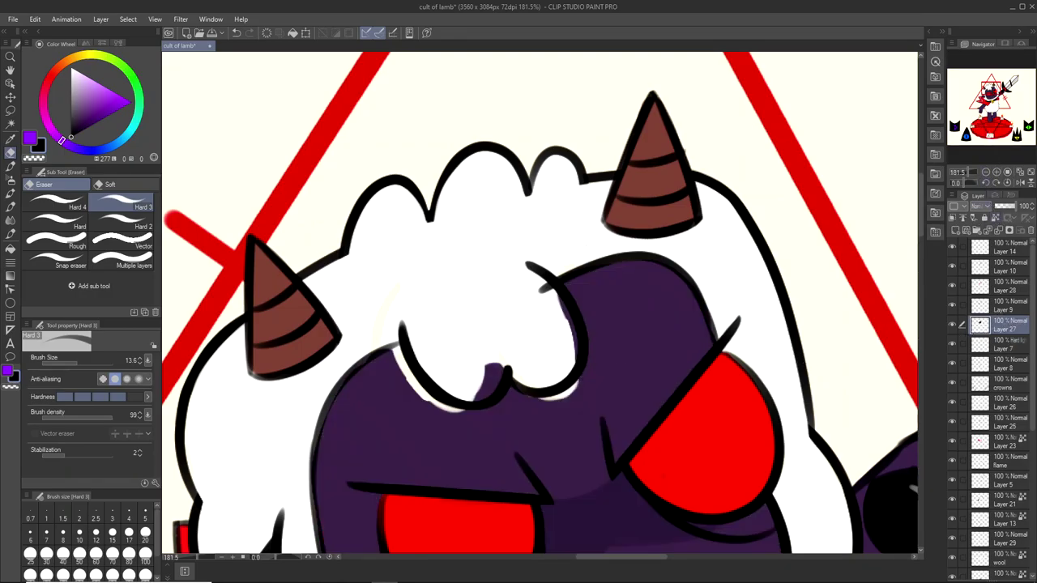
Sample the face's dark purple and paint over the pale gaps below both fringe locks with G-pen 3.
left_click(11, 138)
left_click(358, 405)
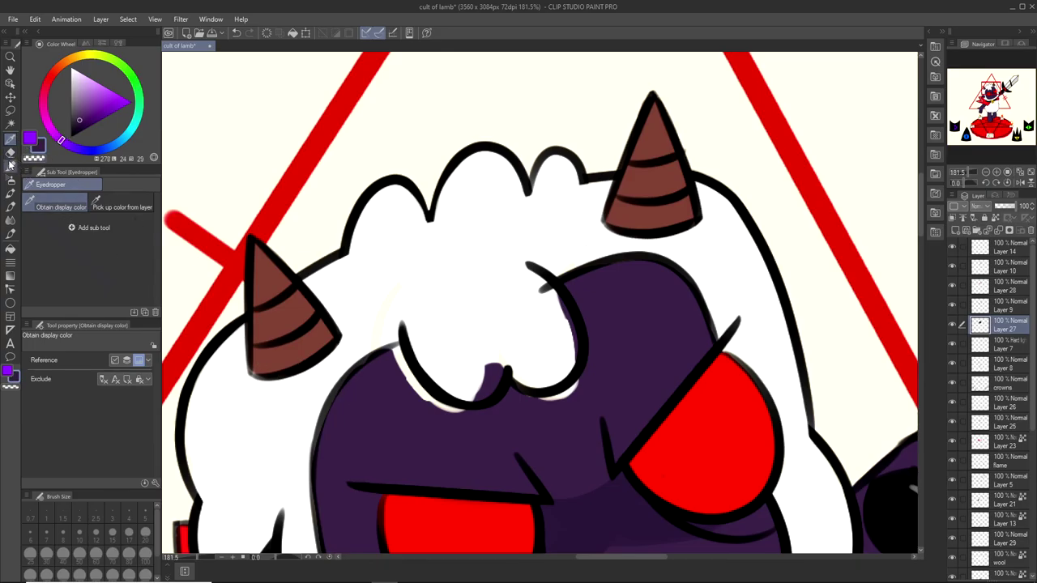
left_click(10, 165)
scroll(470, 366, "up", 2)
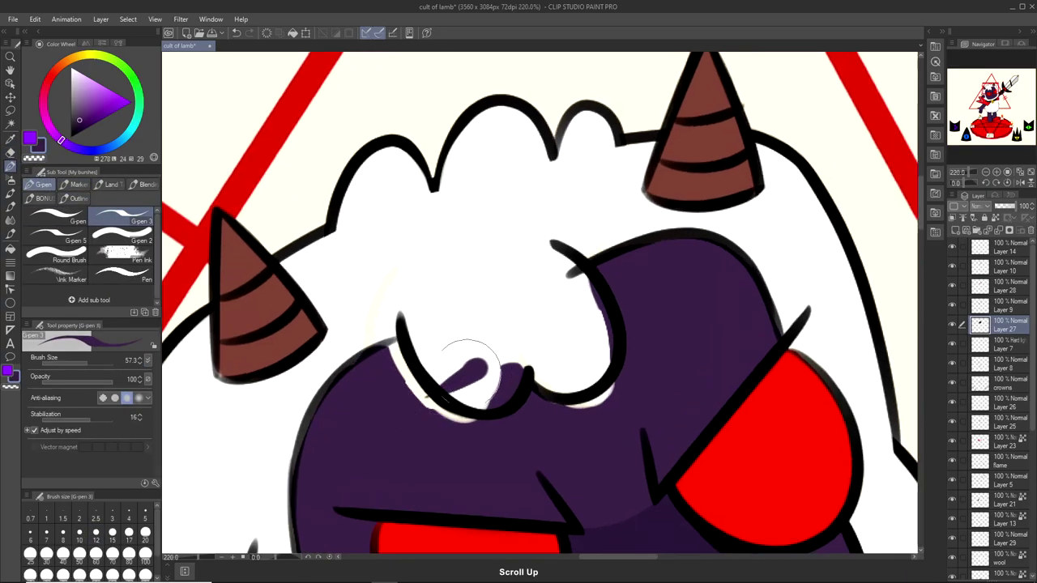
mouse_move(467, 373)
left_mouse_down()
mouse_move(482, 361)
mouse_move(443, 400)
left_mouse_up()
key("ctrl+z")
mouse_move(395, 357)
left_mouse_down()
mouse_move(432, 411)
mouse_move(477, 432)
mouse_move(410, 388)
mouse_move(482, 427)
mouse_move(591, 413)
left_mouse_up()
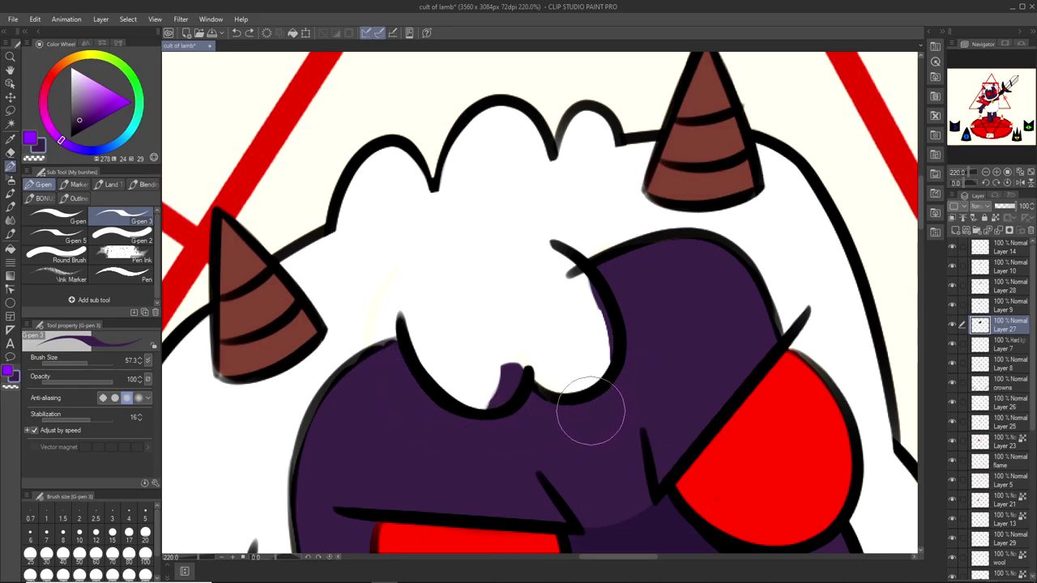
Erase the purple fill that spills inside the fringe locks on Layer 27 with the Hard 3 eraser.
left_click(10, 152)
scroll(486, 402, "up", 1)
mouse_move(490, 398)
left_mouse_down()
mouse_move(505, 371)
mouse_move(495, 377)
left_mouse_up()
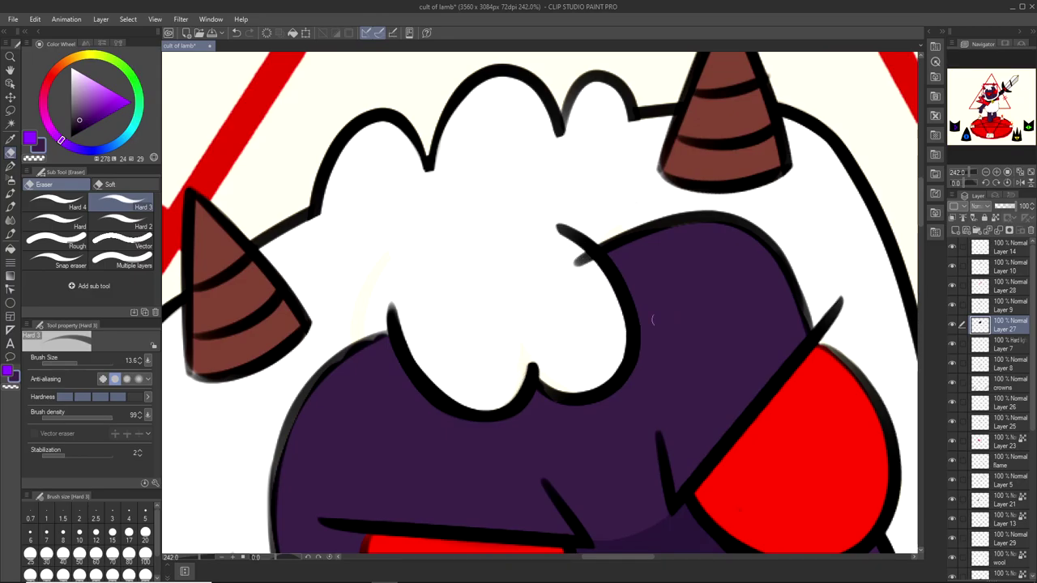
Sample the wool's white and fill the cream gaps around the left fringe lock on Layer 26 with G-pen 3.
left_click(966, 370)
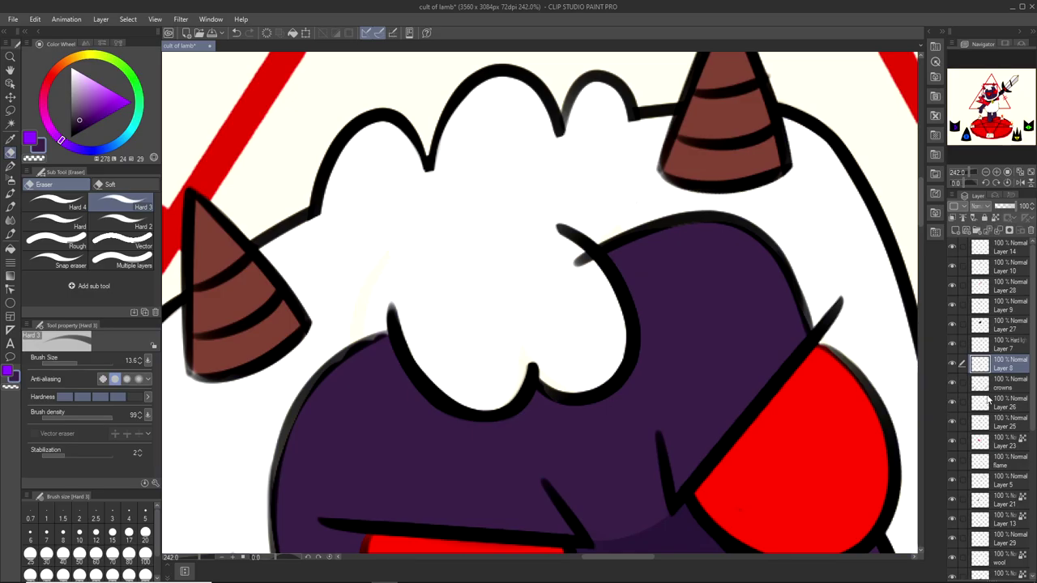
left_click(989, 401)
left_click(11, 140)
left_click(452, 282)
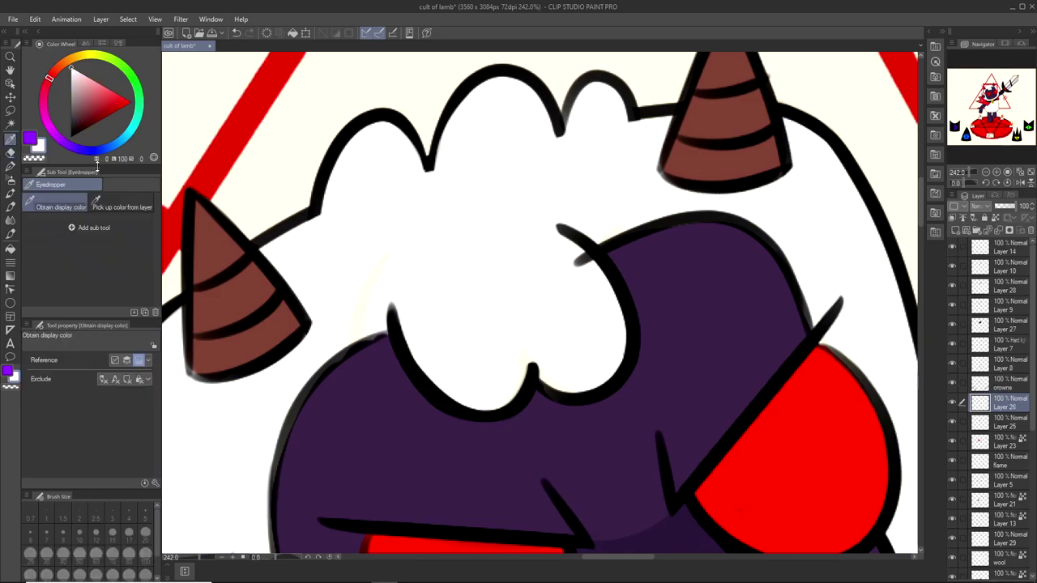
left_click(11, 153)
left_click(11, 166)
mouse_move(391, 311)
left_mouse_down()
mouse_move(318, 346)
mouse_move(373, 267)
left_mouse_up()
mouse_move(488, 326)
left_mouse_down()
mouse_move(553, 350)
mouse_move(580, 344)
mouse_move(549, 248)
mouse_move(621, 190)
mouse_move(556, 251)
mouse_move(516, 343)
mouse_move(497, 347)
mouse_move(481, 374)
left_mouse_up()
Toggle Layers 7, 9 and 28 to find the covering white fill, and paint out the face outline's stray end inside the fringe on Layer 28.
left_click(961, 382)
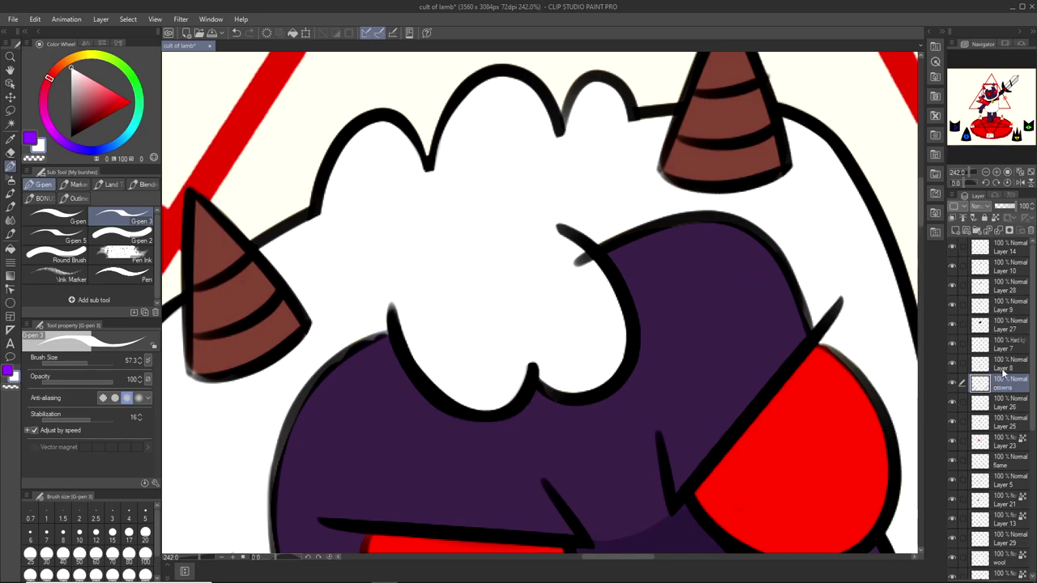
left_click(958, 366)
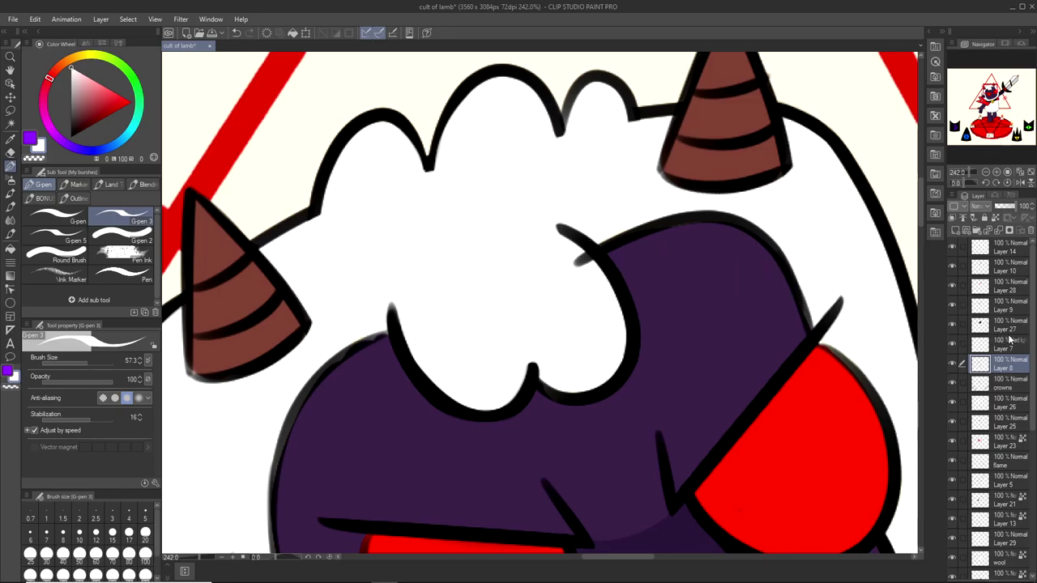
left_click(953, 344)
left_click(952, 339)
left_click(953, 309)
left_click(953, 309)
left_click(953, 290)
left_click(952, 290)
left_click(953, 290)
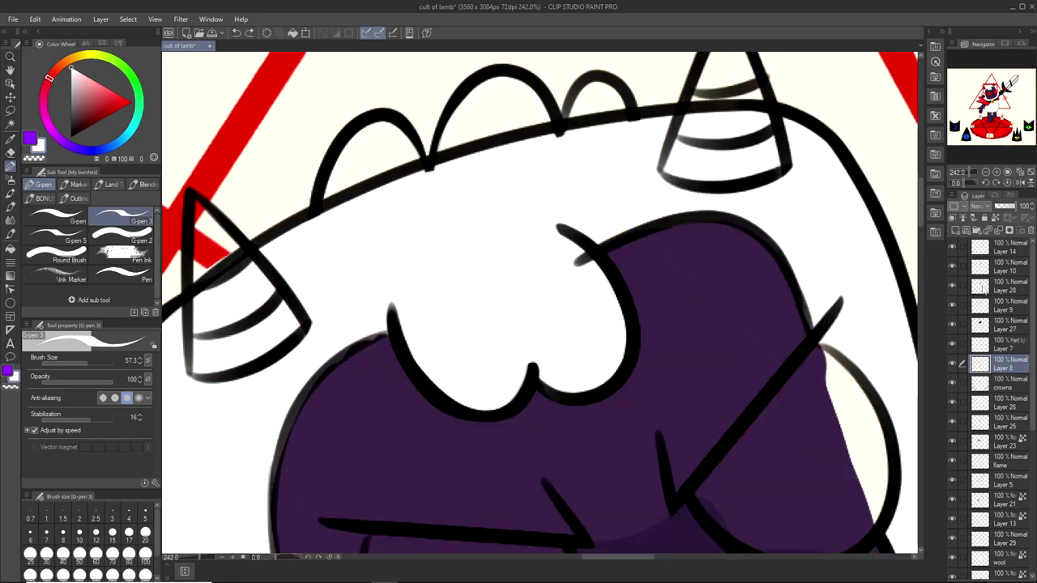
left_click(953, 290)
left_click(980, 288)
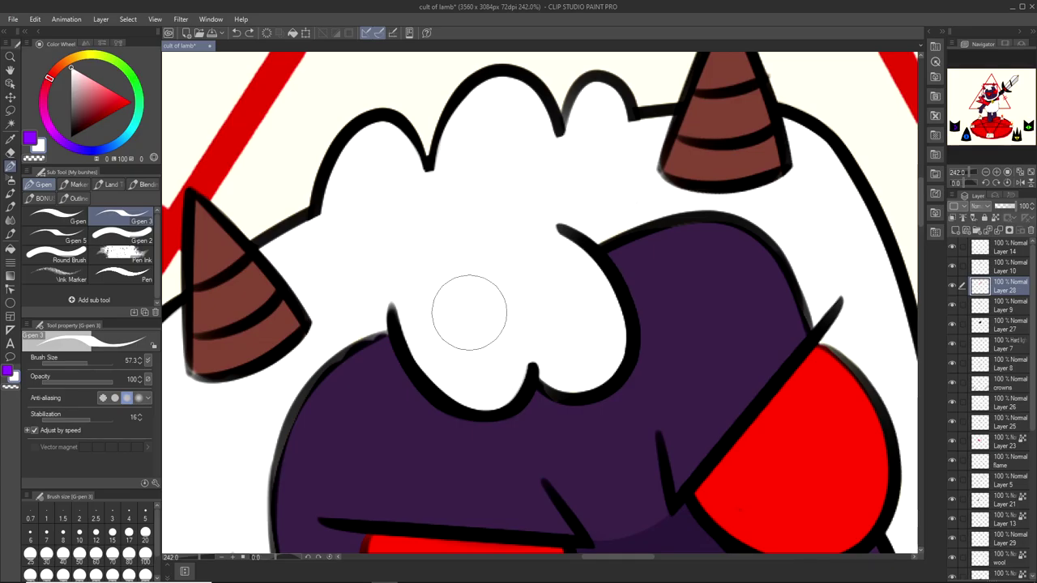
Examine the reshaped fringe and head wool both close up and within the whole illustration.
scroll(510, 326, "down", 10)
scroll(504, 326, "up", 8)
scroll(565, 346, "down", 5)
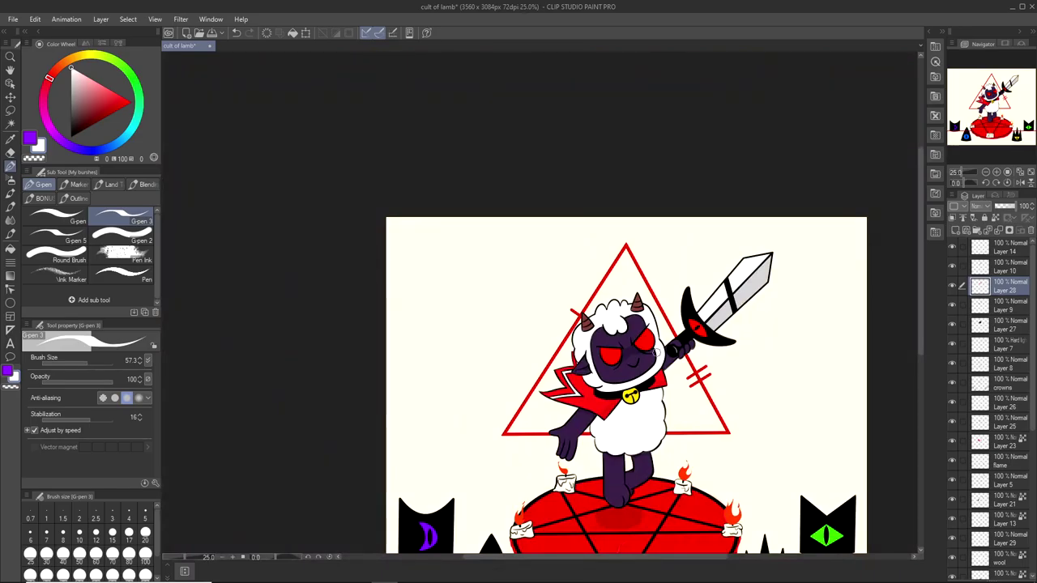
scroll(621, 364, "up", 5)
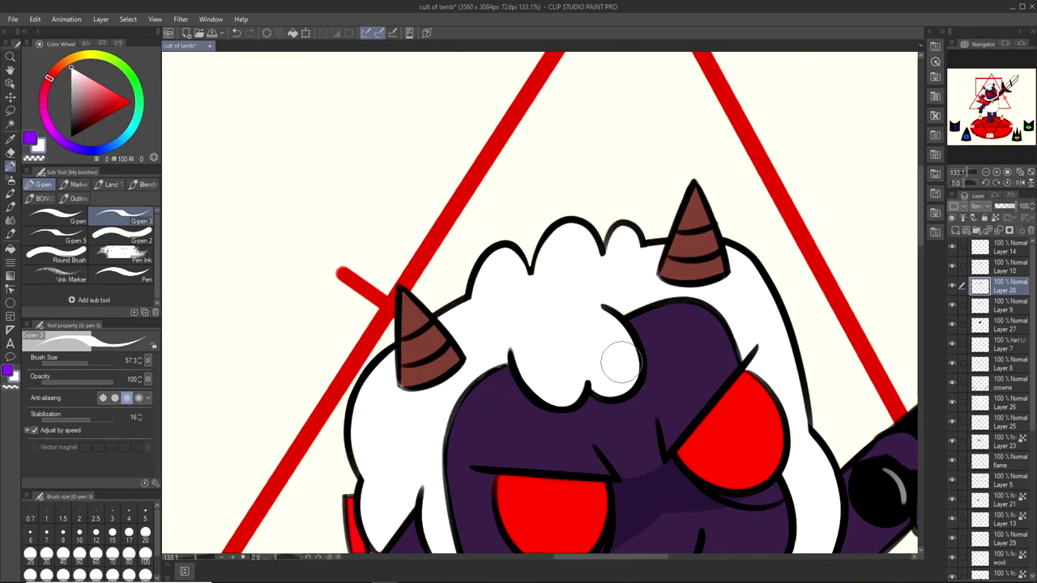
scroll(622, 364, "down", 4)
scroll(626, 346, "up", 4)
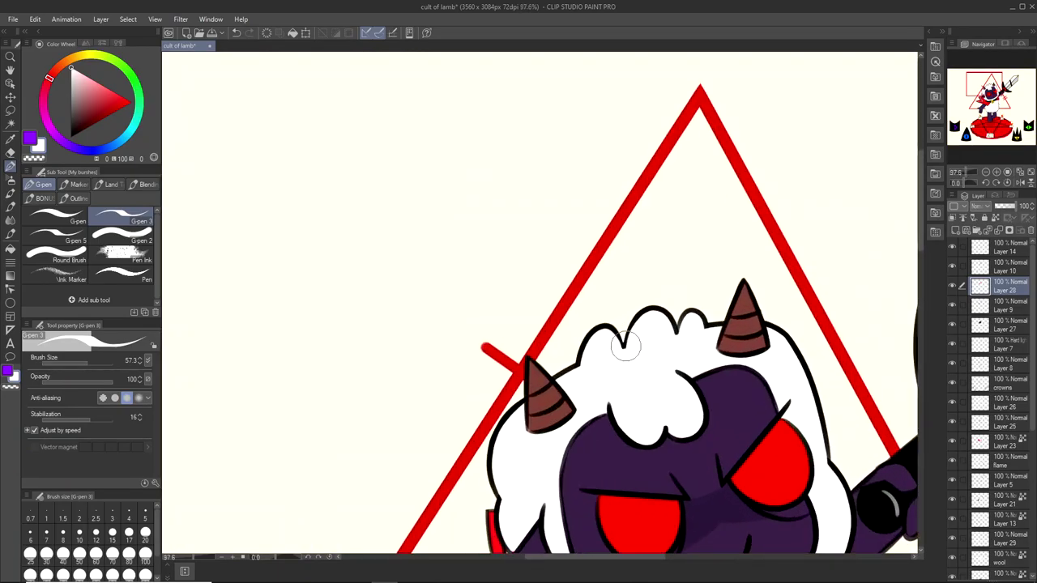
scroll(626, 346, "down", 6)
scroll(713, 373, "up", 5)
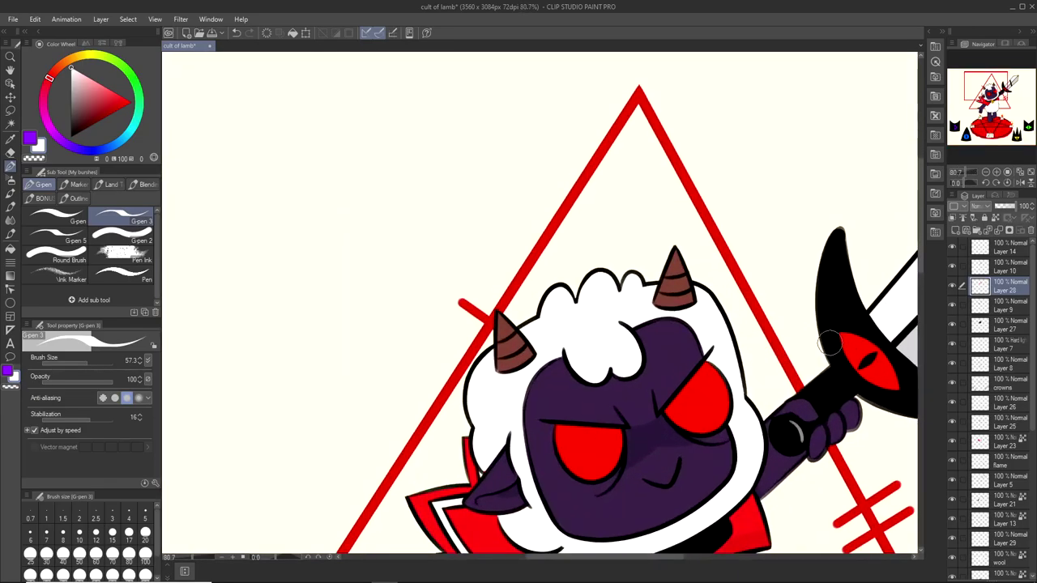
scroll(620, 329, "down", 5)
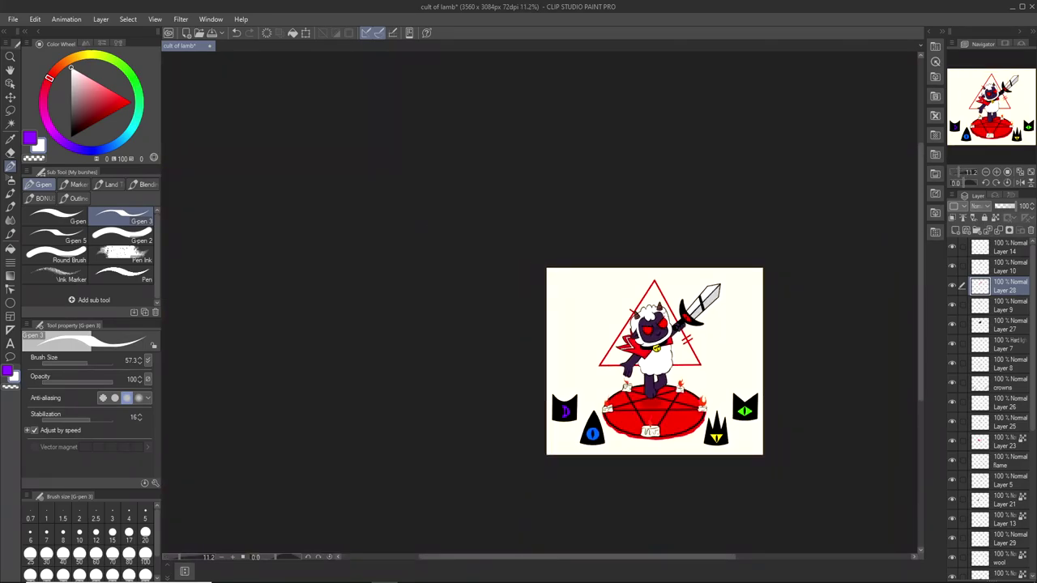
scroll(668, 385, "up", 6)
scroll(702, 412, "up", 3)
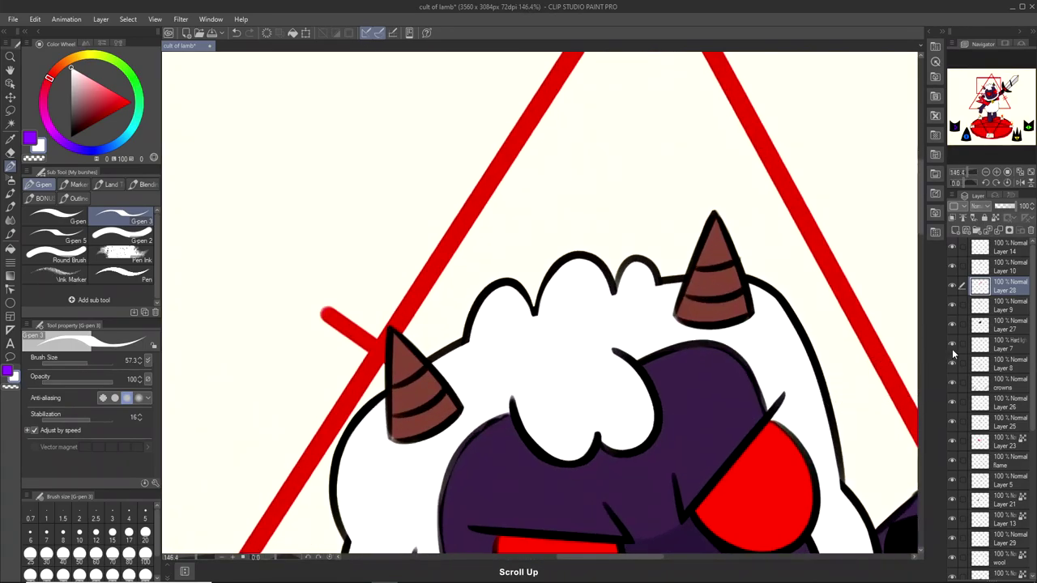
Identify Layer 10 as the fringe line art by toggling its visibility, and lasso the two fringe locks on it.
left_click(1003, 314)
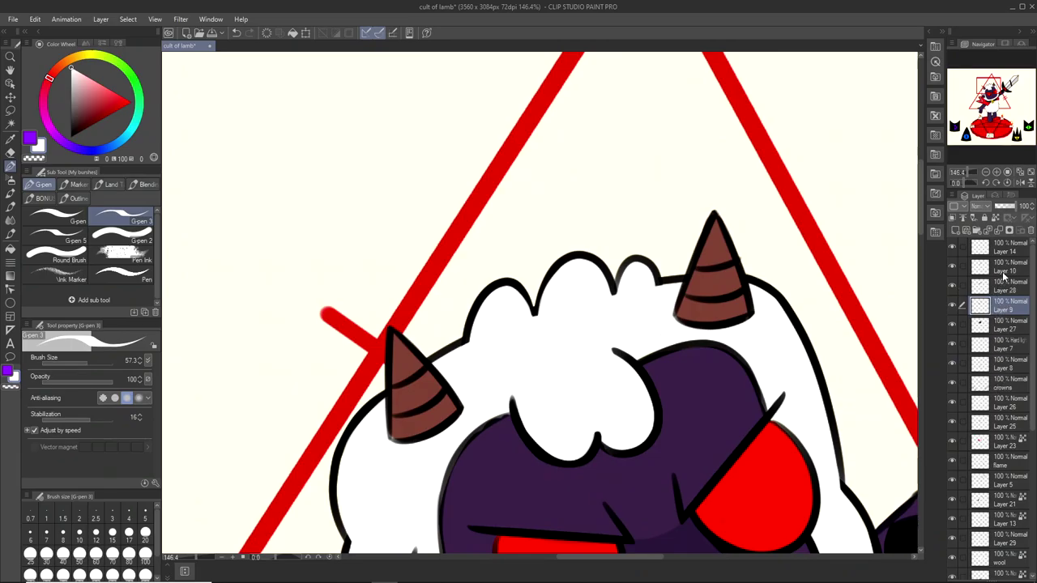
left_click(1003, 270)
left_click(953, 268)
left_click(952, 268)
scroll(622, 427, "up", 1)
scroll(622, 428, "up", 1)
left_click(11, 110)
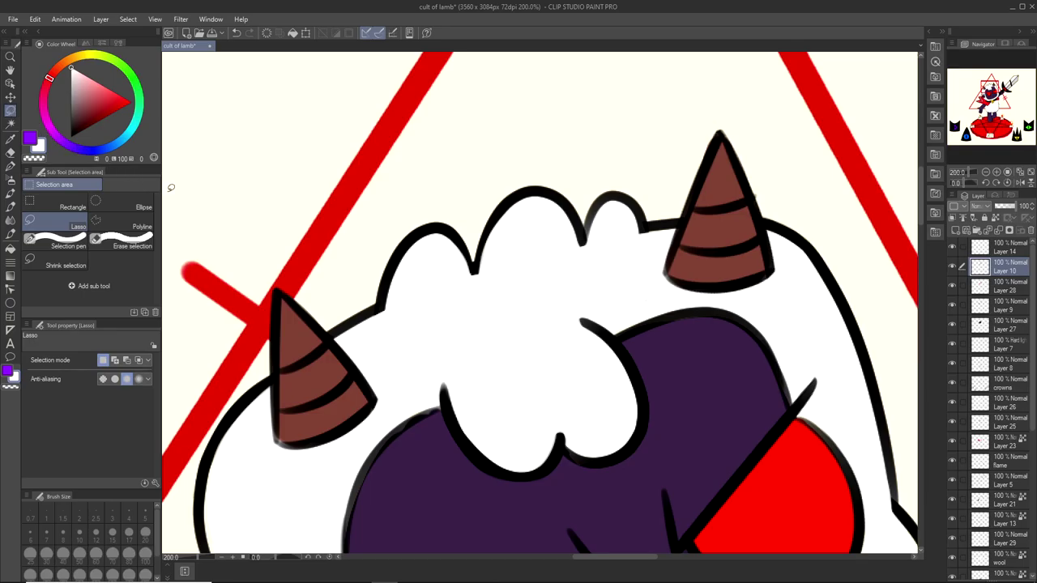
mouse_move(439, 378)
left_mouse_down()
mouse_move(565, 491)
mouse_move(590, 296)
mouse_move(414, 397)
mouse_move(436, 381)
left_mouse_up()
Scale the selected fringe lines to 88%, rotate them 2.3 degrees, shift them towards the face outline's upper curve and clear the selection.
left_click(579, 520)
mouse_move(679, 293)
left_mouse_down()
mouse_move(693, 316)
mouse_move(650, 338)
mouse_move(694, 313)
mouse_move(688, 304)
left_mouse_up()
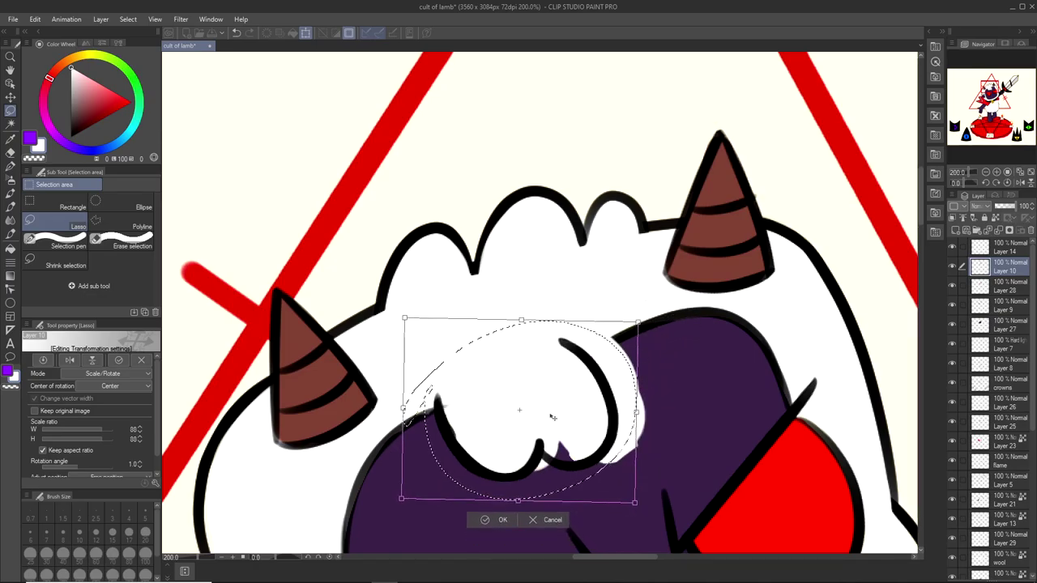
left_click_drag(552, 418, 588, 414)
left_click_drag(685, 327, 713, 317)
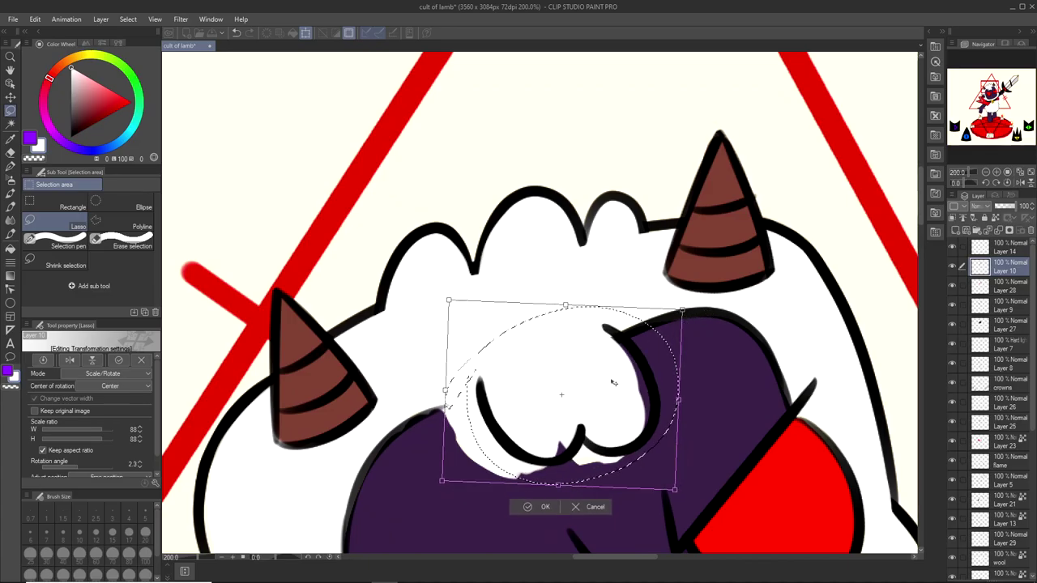
left_click_drag(612, 382, 618, 377)
left_click(527, 501)
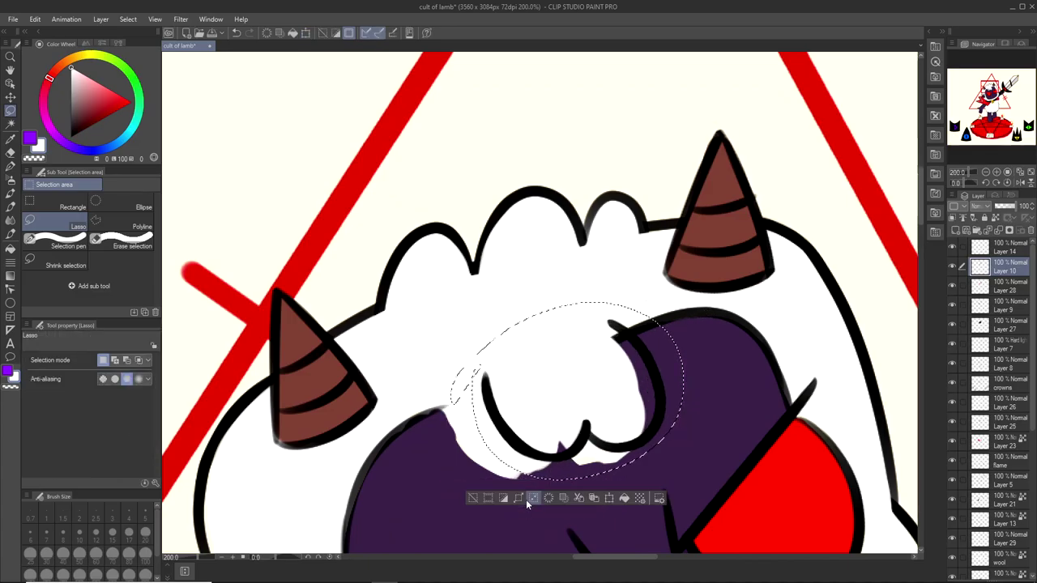
left_click(482, 499)
Examine the shrunken fringe against the whole head and undo the transformation, bringing back the lasso selection.
scroll(604, 389, "down", 7)
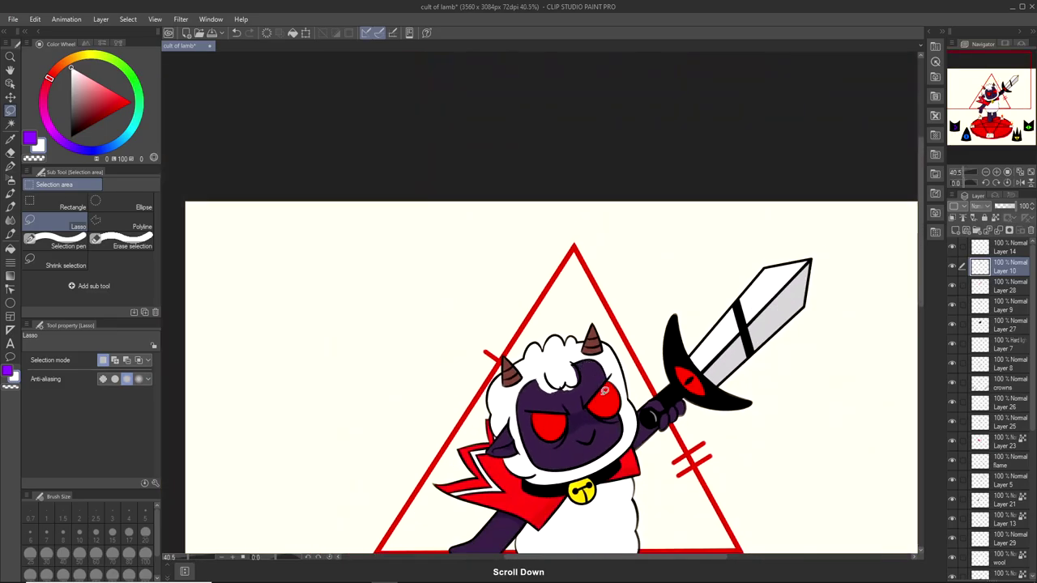
scroll(592, 398, "up", 4)
scroll(592, 378, "down", 6)
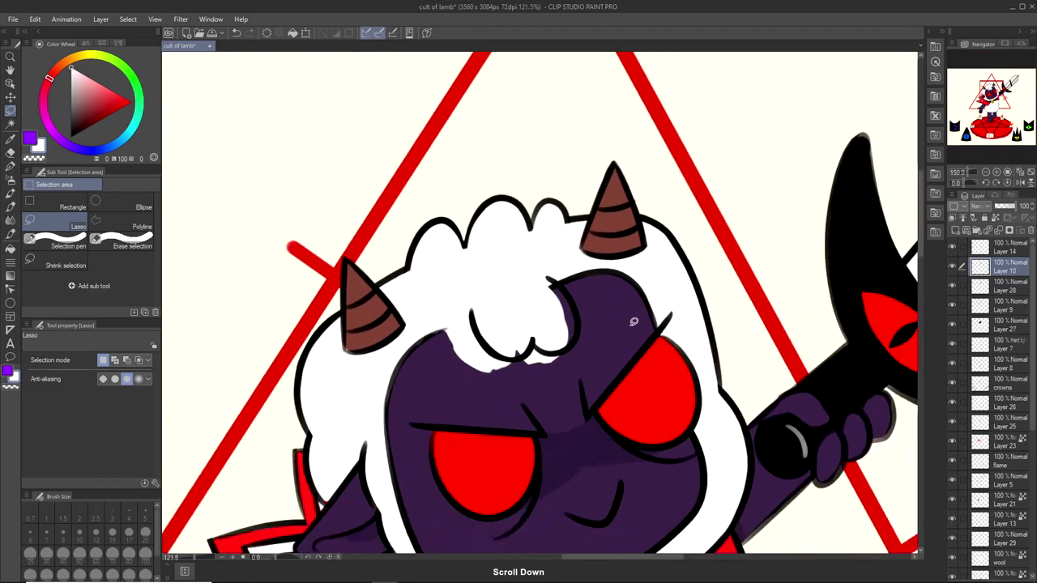
scroll(640, 337, "up", 5)
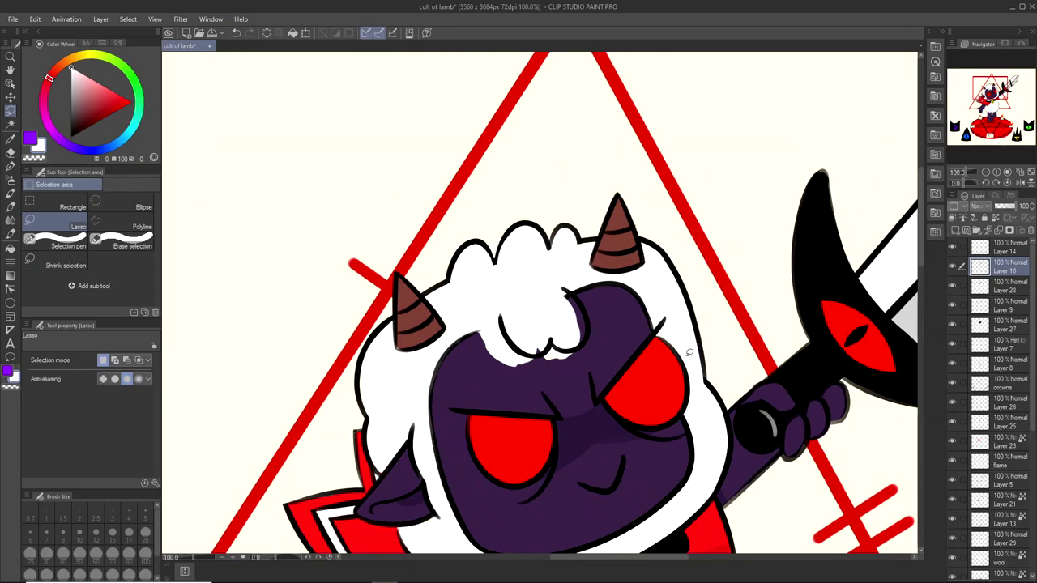
key("ctrl+z")
left_click_drag(608, 291, 602, 300)
scroll(599, 301, "up", 2)
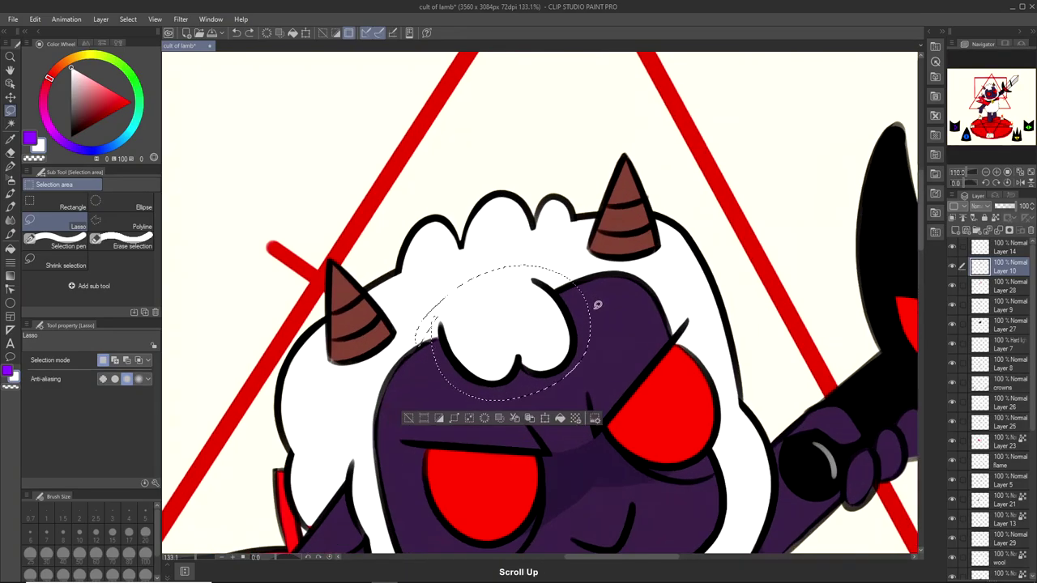
Move the selected fringe lines slightly towards the sword side of the face, apply the transformation and clear the selection.
left_click(549, 429)
left_click_drag(555, 380, 566, 374)
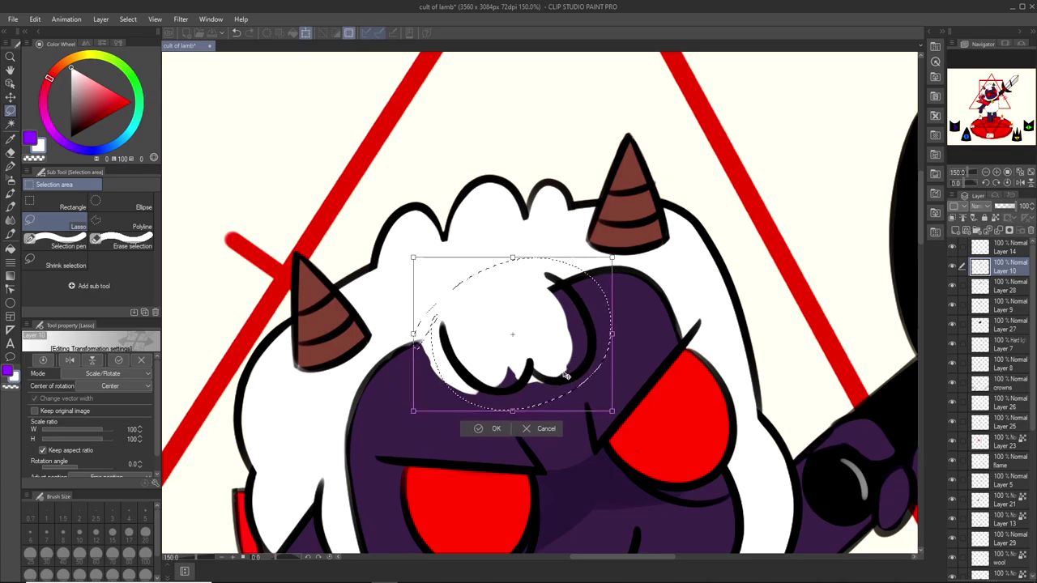
left_click(488, 428)
left_click(416, 428)
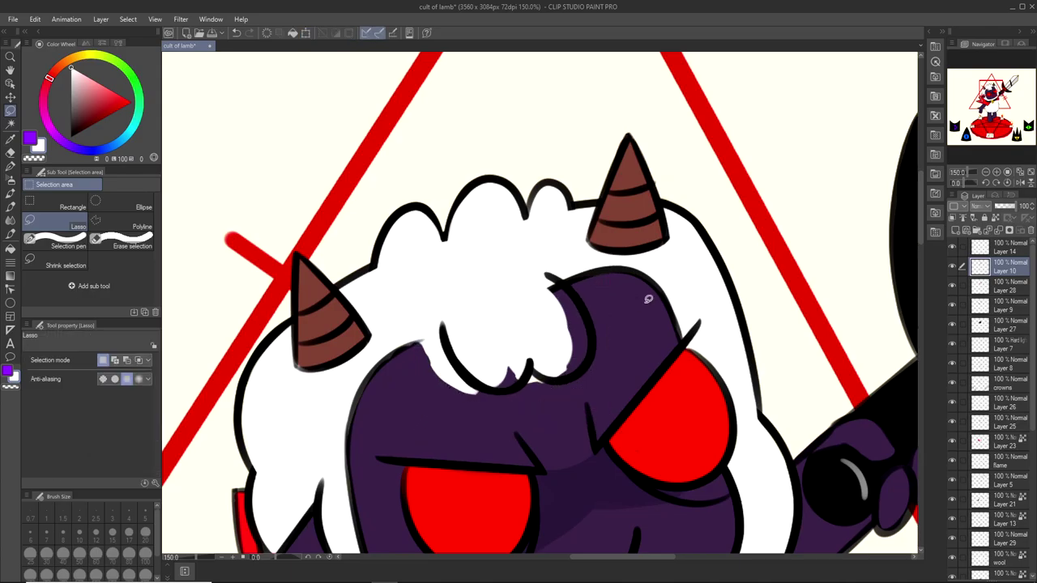
Identify Layer 9 as the face outline's layer by toggling its visibility, and make it the active layer.
left_click(1010, 287)
left_click(953, 307)
left_click(953, 306)
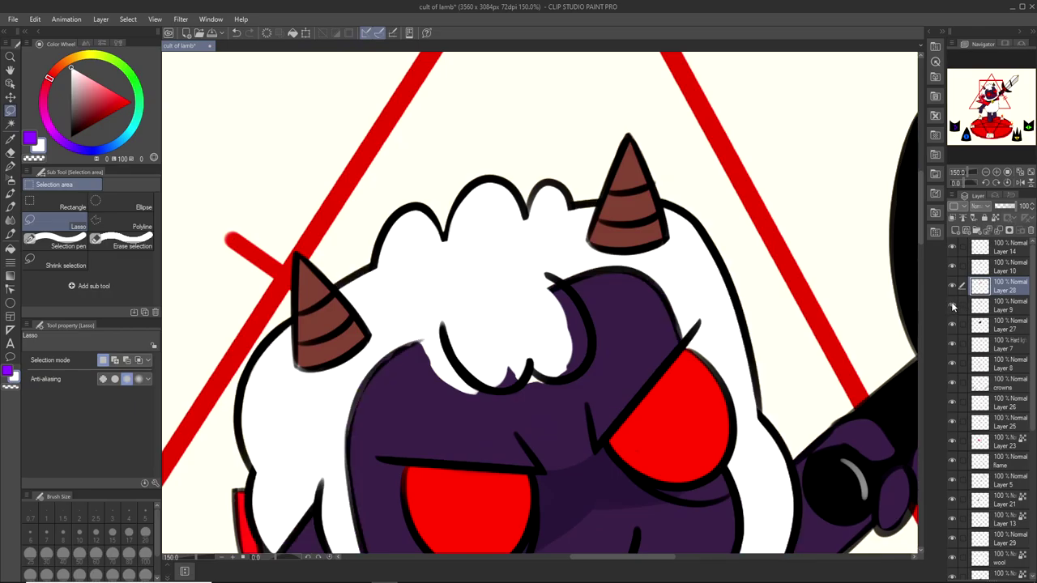
left_click(953, 306)
left_click(953, 306)
left_click(1005, 306)
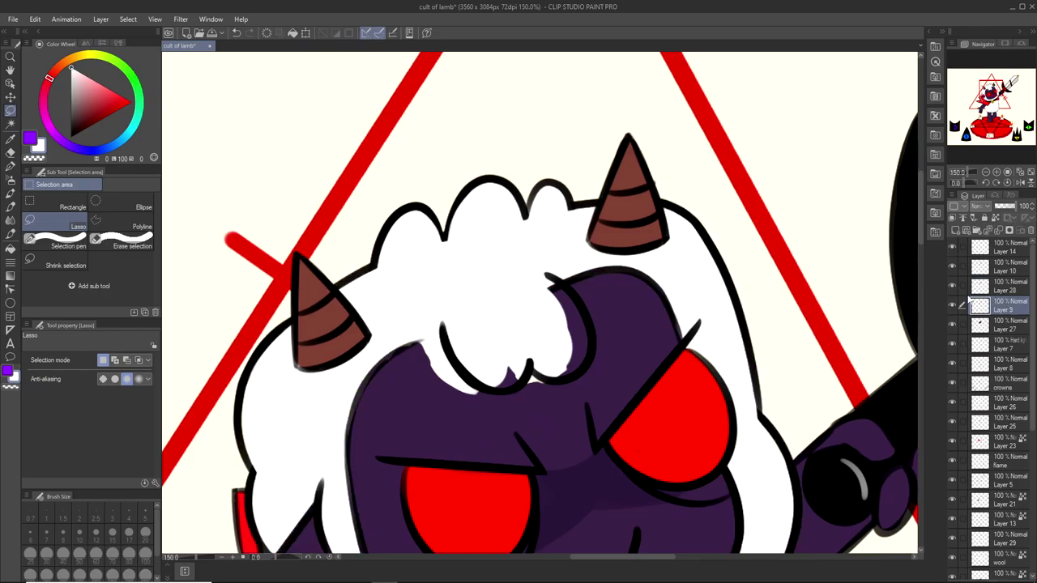
Extend the face outline's upper left curve to meet the left fringe lock, using the Marker brush in black at size 12.
left_click(10, 167)
scroll(419, 355, "up", 5)
left_click(71, 137)
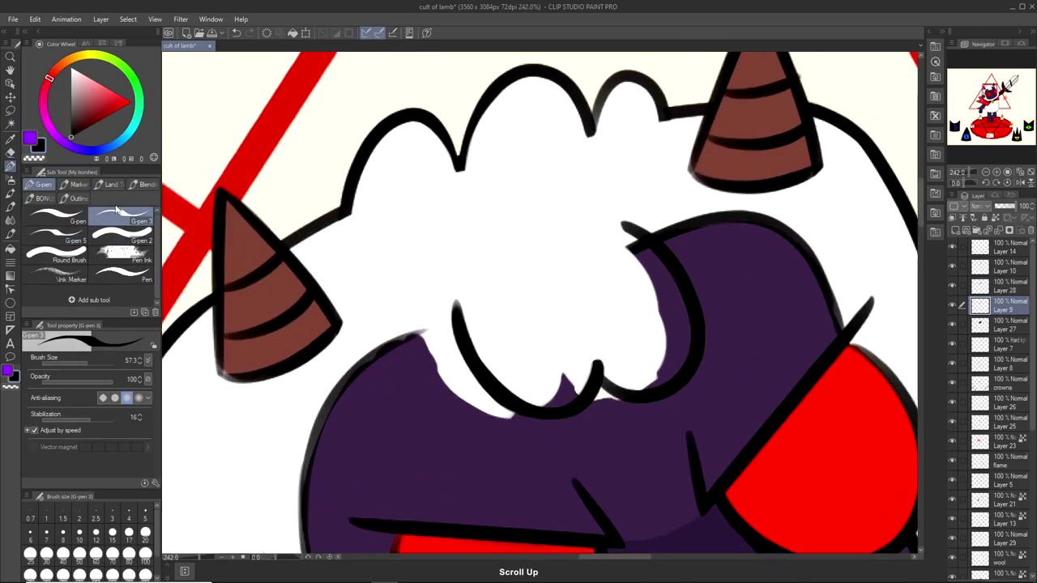
left_click(74, 184)
scroll(420, 354, "up", 6)
left_click_drag(319, 377, 485, 287)
key("ctrl+z")
left_click_drag(275, 404, 487, 286)
key("ctrl+z")
mouse_move(266, 417)
left_mouse_down()
mouse_move(383, 327)
mouse_move(484, 275)
left_mouse_up()
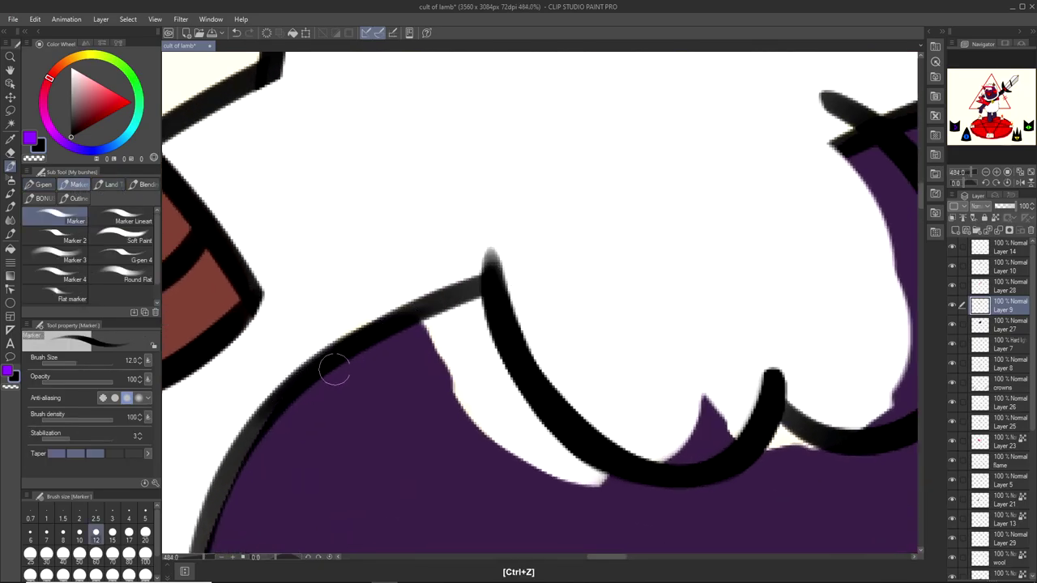
key("ctrl+z")
left_click_drag(294, 386, 484, 275)
key("ctrl+z")
left_click_drag(317, 364, 483, 276)
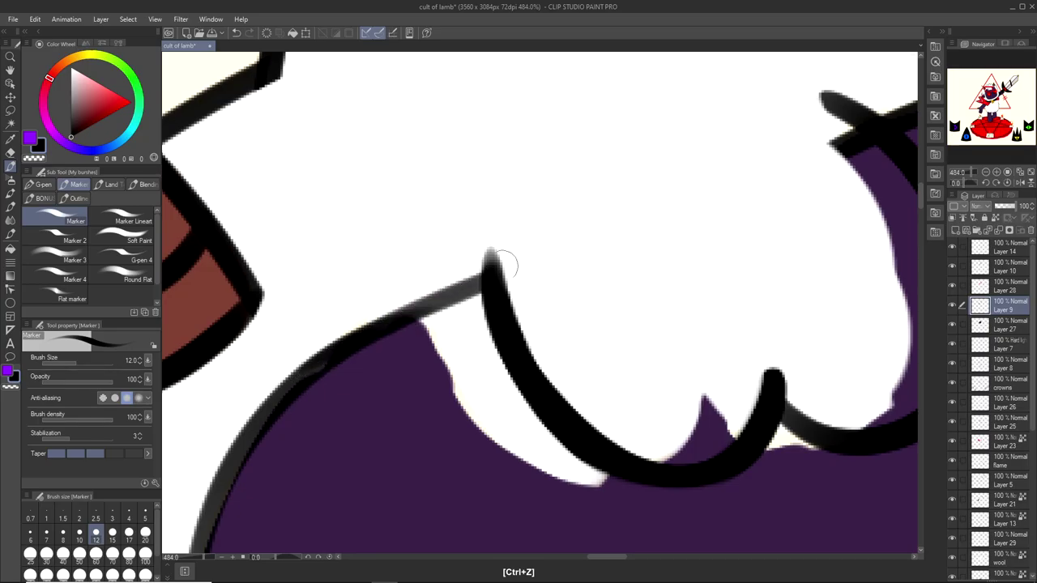
key("ctrl+z")
mouse_move(326, 355)
left_mouse_down()
mouse_move(489, 276)
mouse_move(298, 372)
left_mouse_up()
key("ctrl+z")
left_click_drag(444, 289, 277, 377)
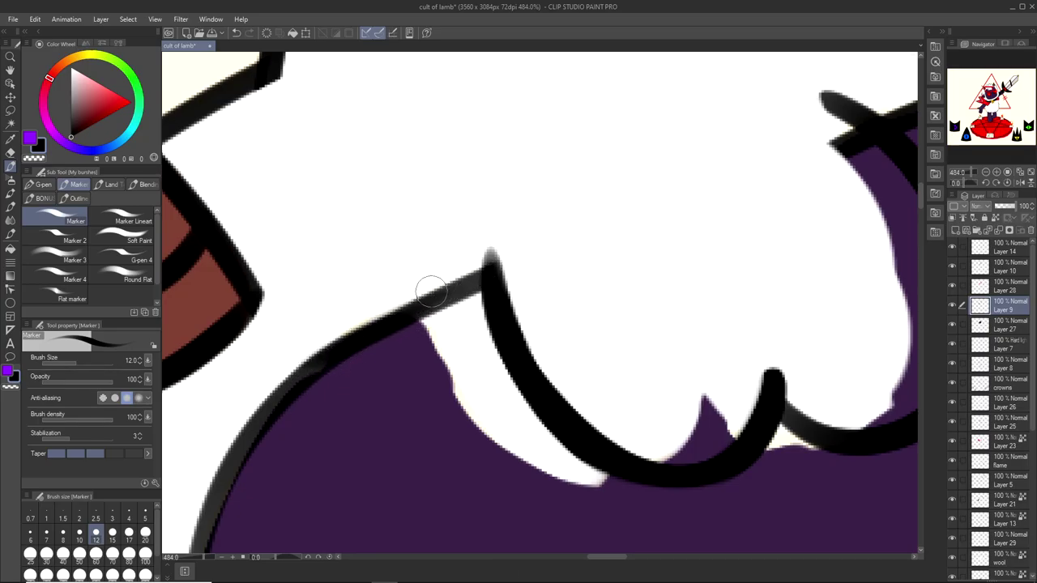
Sample the face's dark purple and paint over the white gap outside the left fringe lock on Layer 27 with G-pen 3.
scroll(495, 304, "down", 12)
scroll(475, 312, "up", 5)
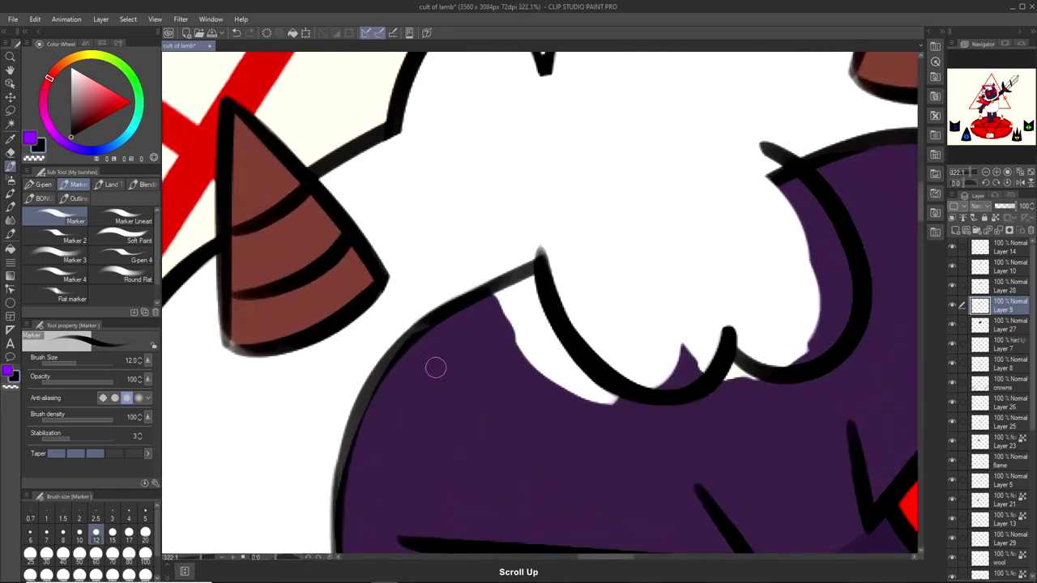
scroll(441, 361, "down", 3)
scroll(453, 354, "down", 2)
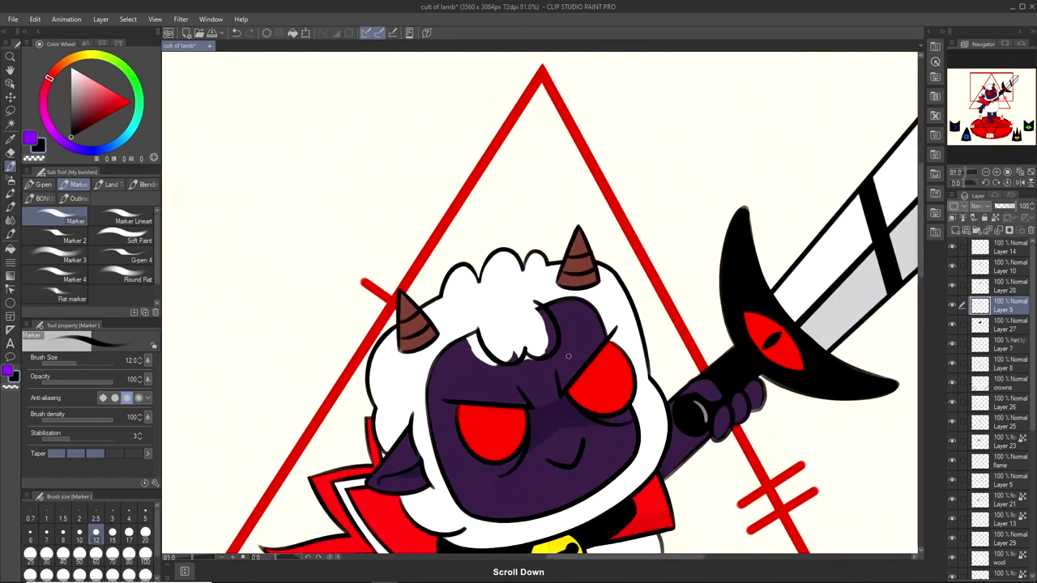
left_click(1011, 329)
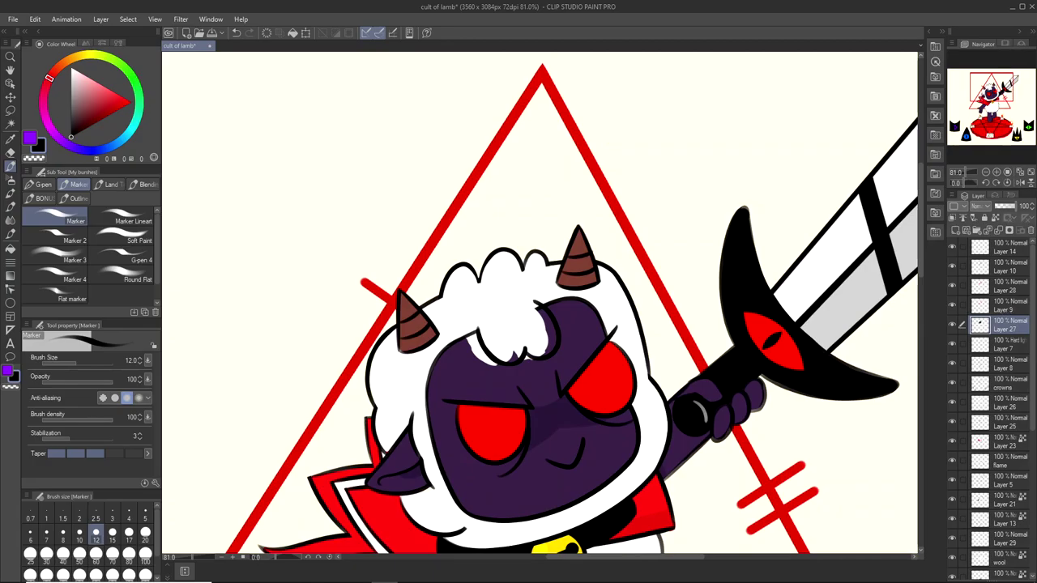
scroll(618, 323, "up", 3)
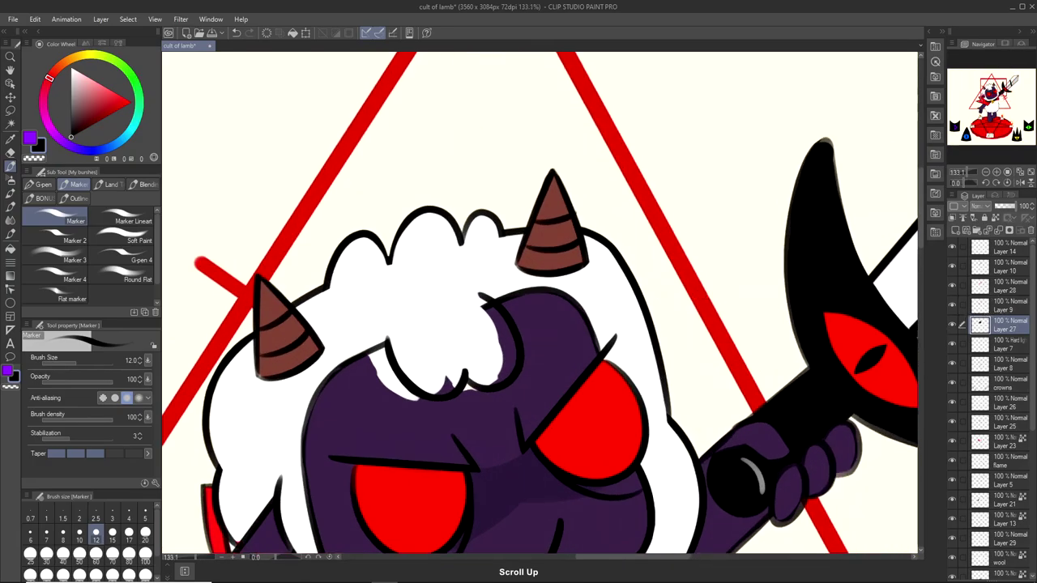
key("i")
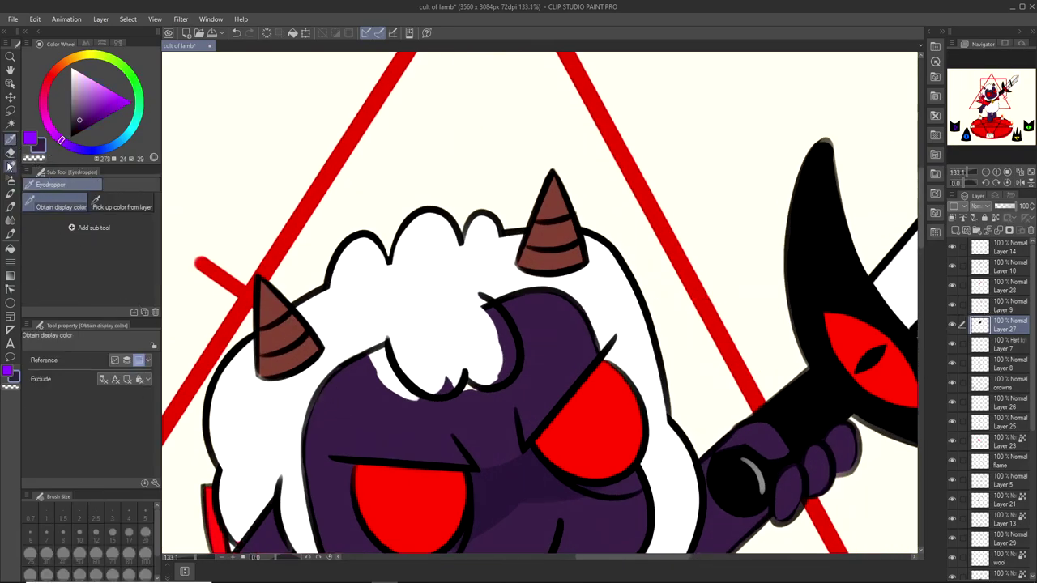
left_click(9, 166)
scroll(392, 413, "up", 2)
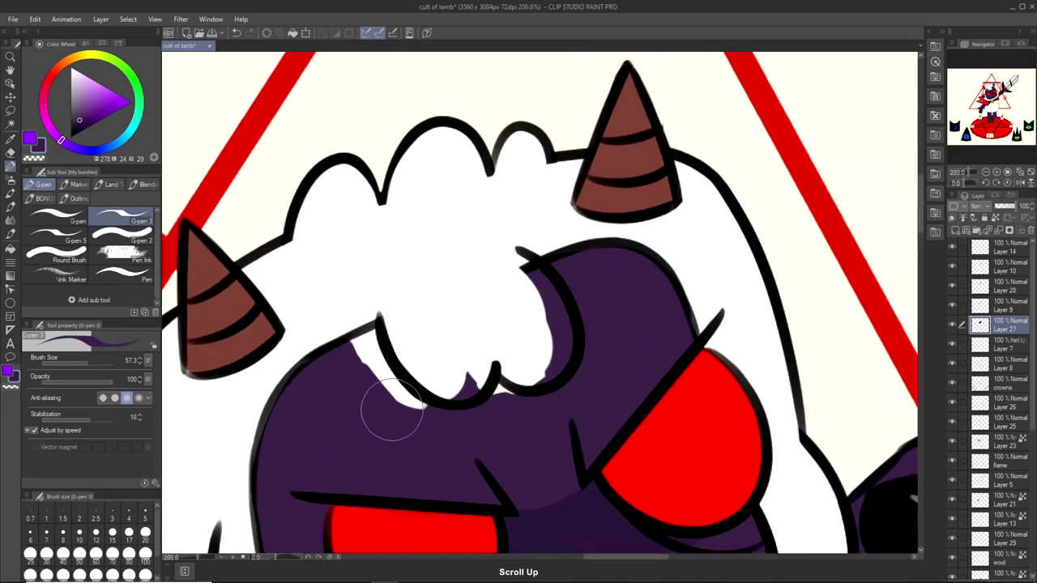
mouse_move(393, 413)
left_mouse_down()
mouse_move(347, 351)
mouse_move(359, 331)
mouse_move(405, 409)
mouse_move(353, 357)
mouse_move(424, 424)
mouse_move(431, 414)
mouse_move(491, 416)
mouse_move(513, 381)
mouse_move(507, 387)
left_mouse_up()
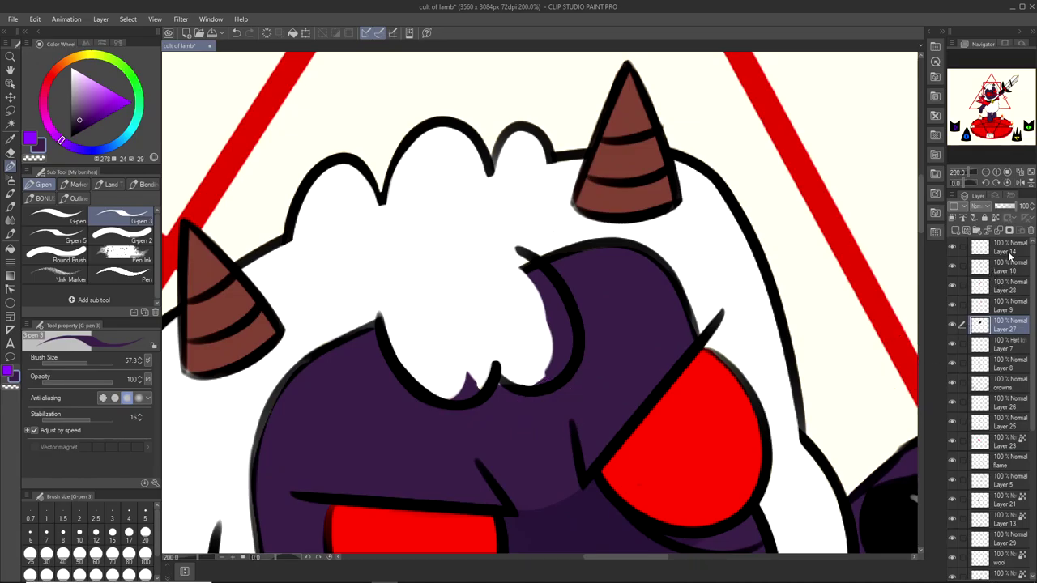
Identify Layer 28 as the white wool fill by toggling the visibility of Layers 10 and 28, and make it active.
left_click(1011, 253)
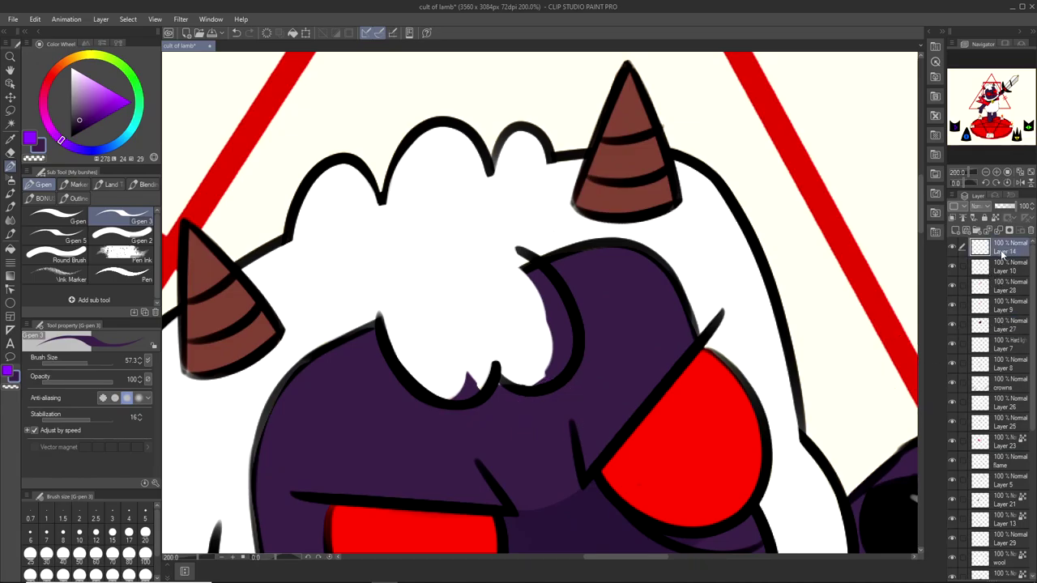
left_click(961, 270)
left_click(953, 268)
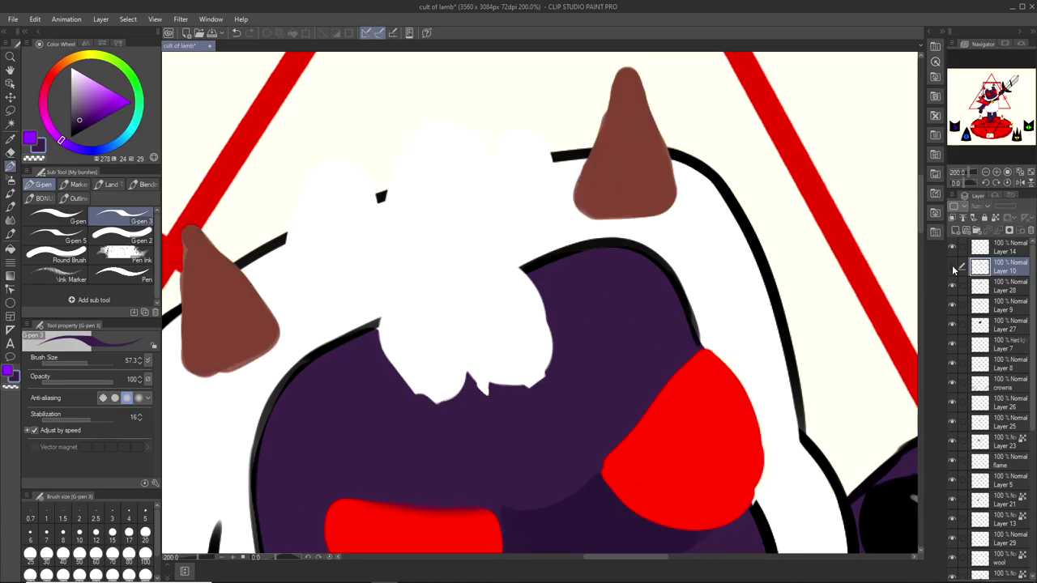
left_click(953, 267)
left_click(953, 287)
left_click(953, 288)
left_click(953, 290)
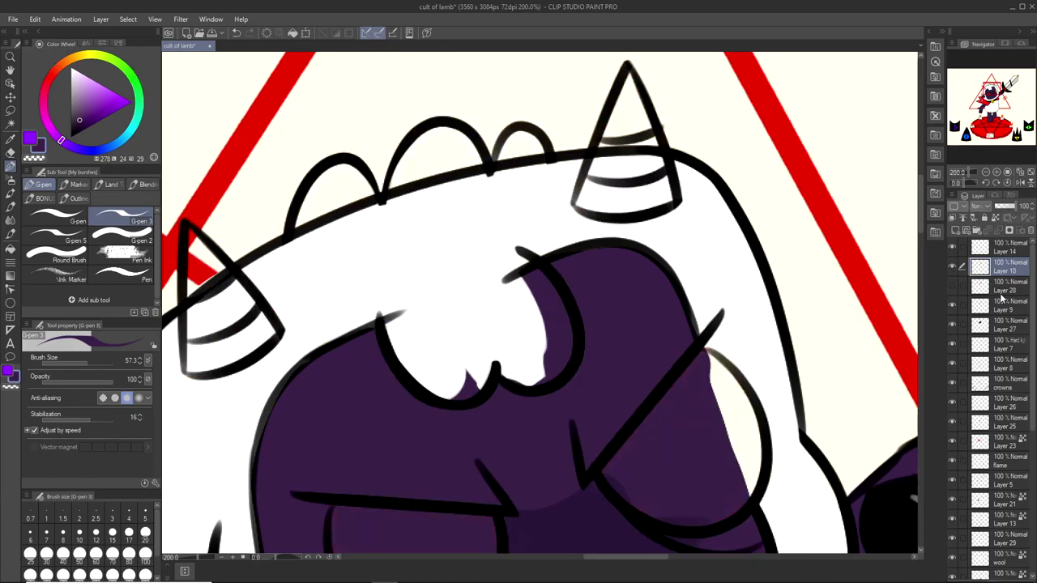
left_click(961, 287)
left_click(955, 287)
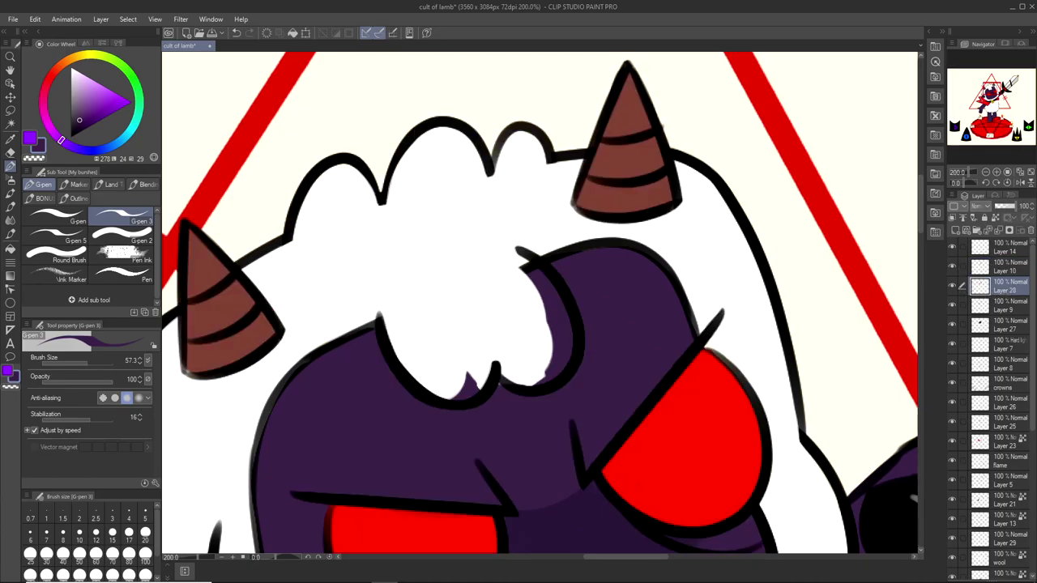
Fill the purple gaps inside both fringe locks with white on Layer 28 using G-pen 3.
key("x")
scroll(440, 324, "up", 3)
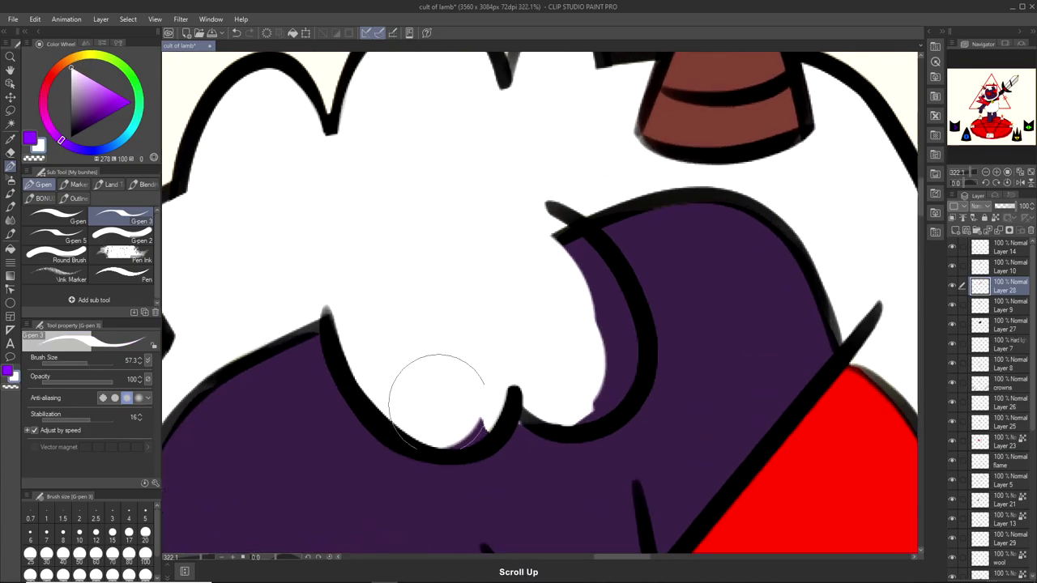
mouse_move(438, 402)
left_mouse_down()
mouse_move(503, 305)
mouse_move(568, 338)
mouse_move(583, 325)
mouse_move(586, 353)
mouse_move(549, 308)
left_mouse_up()
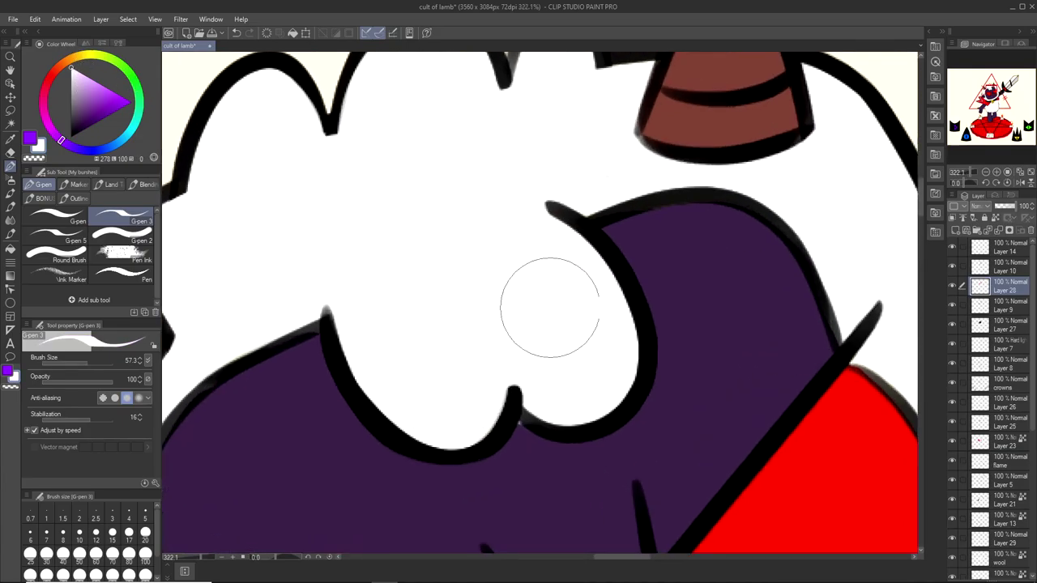
scroll(548, 259, "down", 8)
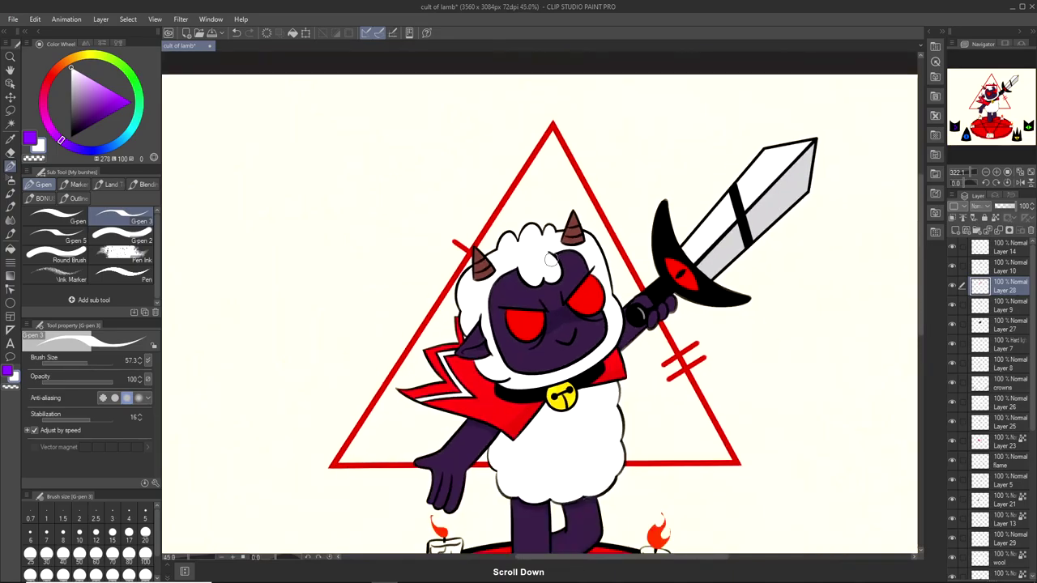
scroll(549, 260, "down", 5)
scroll(549, 259, "up", 5)
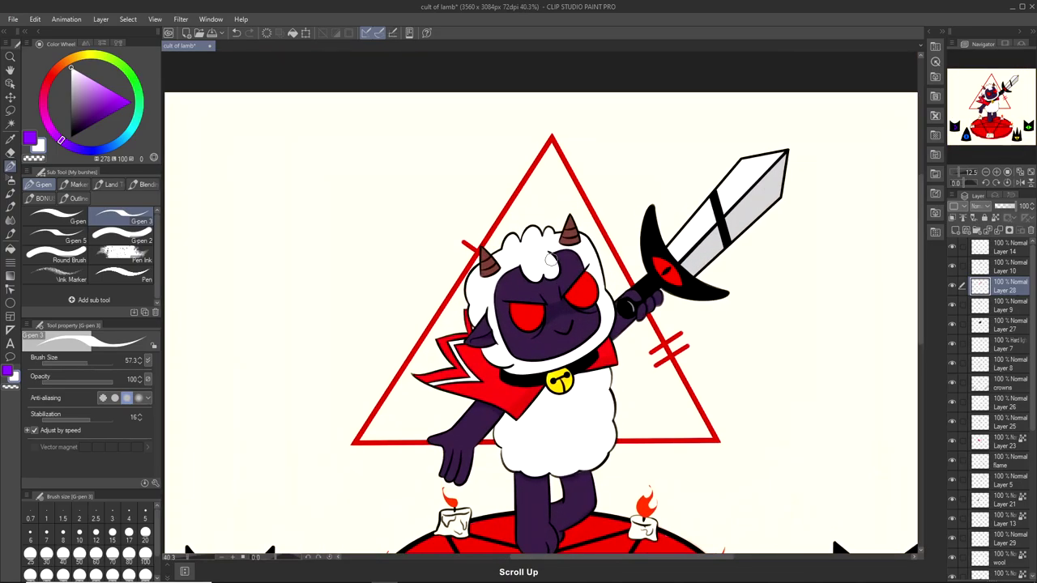
scroll(550, 258, "up", 4)
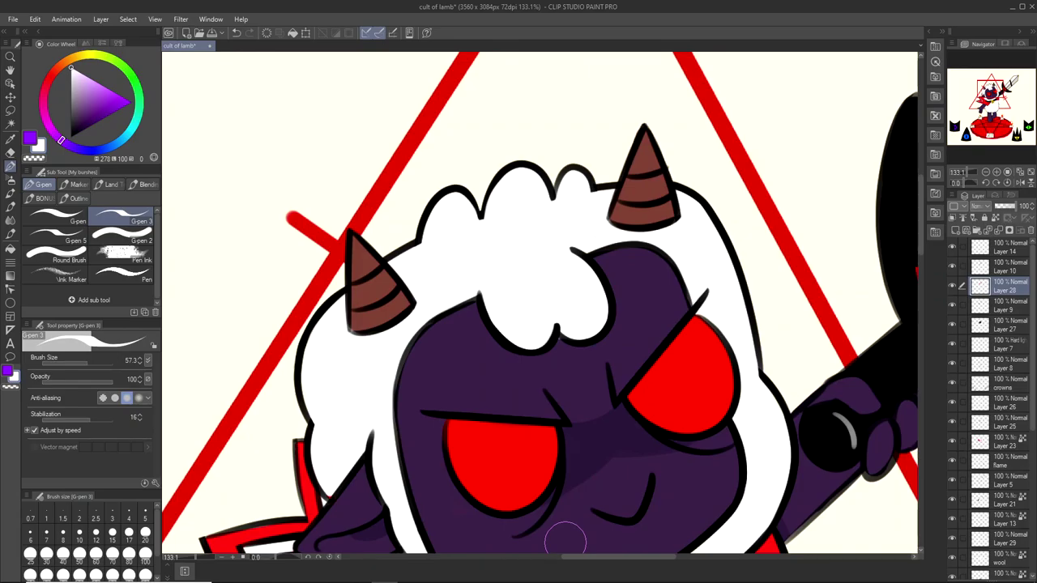
Check what Layer 8, the crowns layer and Layer 28 contain by toggling their visibility, keeping Layer 28 active.
scroll(996, 325, "up", 1)
left_click(995, 324)
left_click(994, 291)
left_click(952, 363)
left_click(951, 364)
left_click(953, 384)
left_click(953, 385)
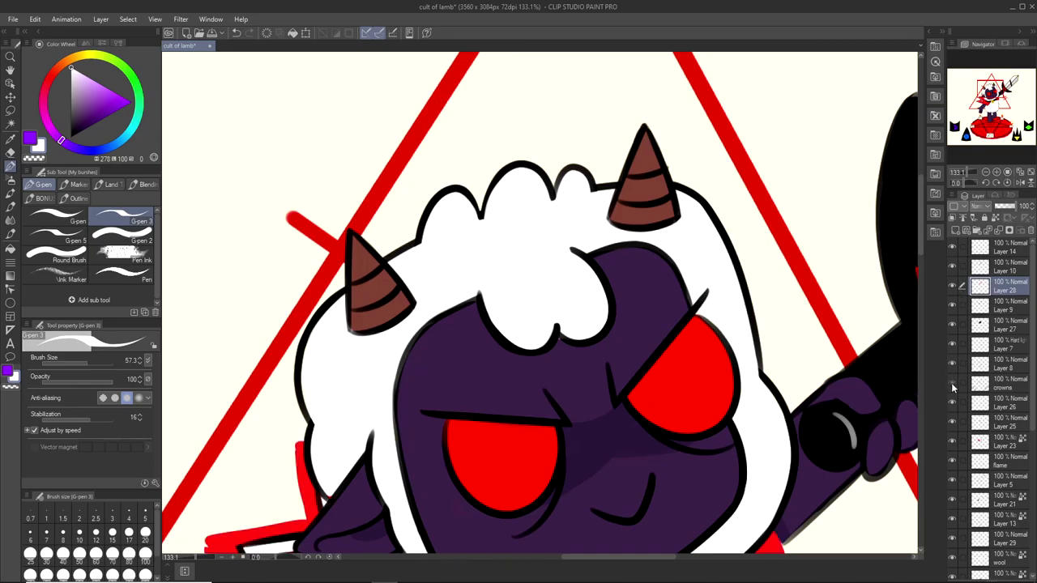
left_click(953, 386)
left_click(952, 389)
left_click(952, 390)
left_click(953, 286)
left_click(952, 286)
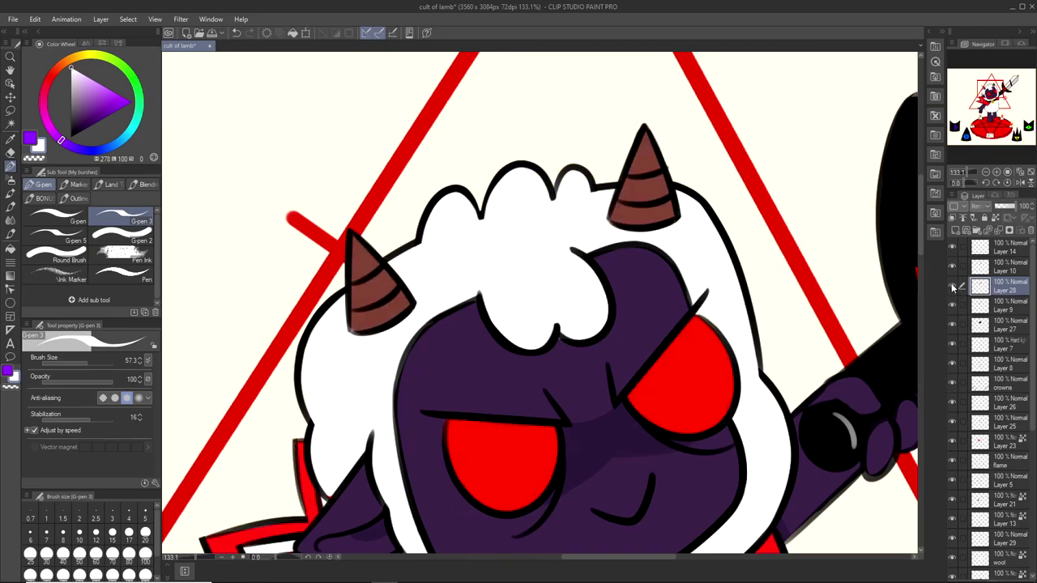
left_click(953, 286)
left_click(953, 286)
Examine the refilled fringe close up and within the whole illustration.
key("e")
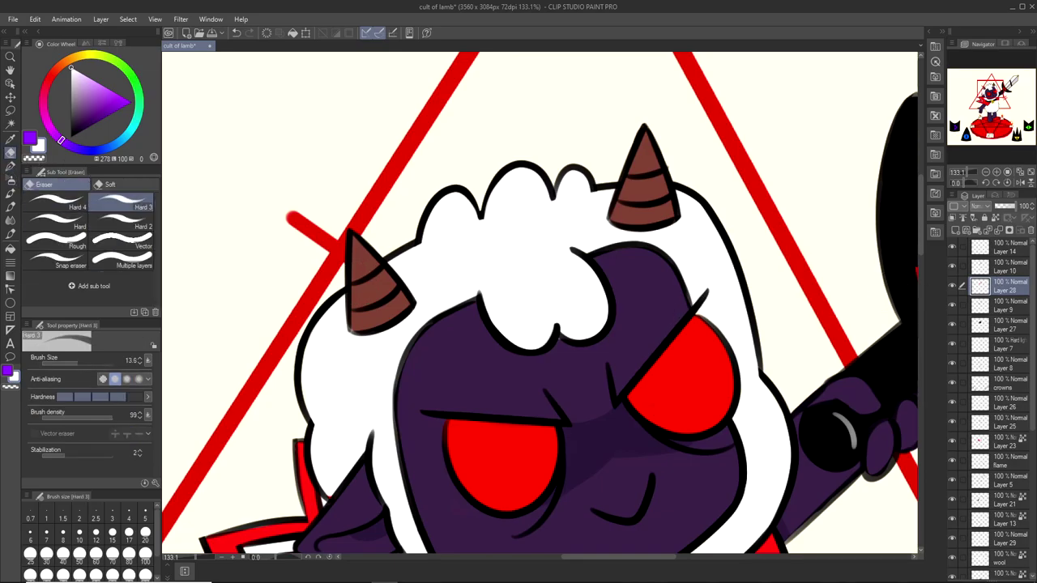
scroll(564, 343, "up", 3)
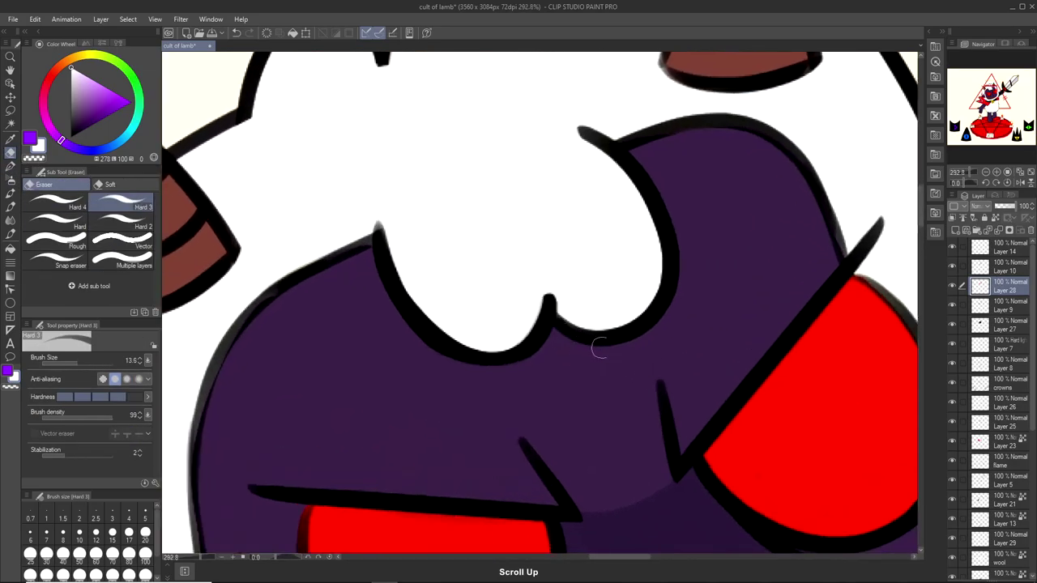
scroll(604, 349, "down", 2)
scroll(614, 349, "down", 8)
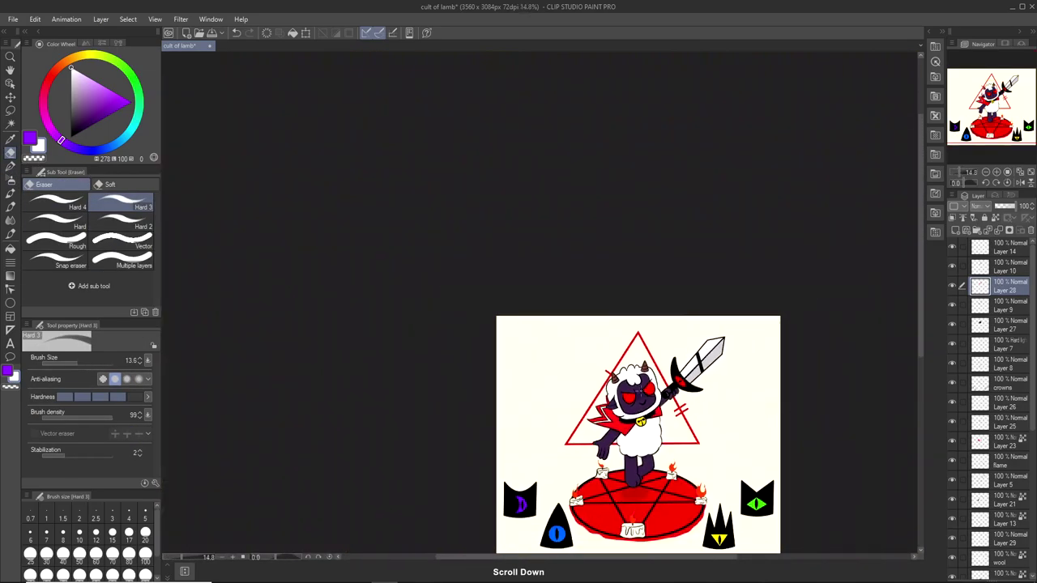
scroll(623, 415, "down", 1)
scroll(624, 415, "up", 4)
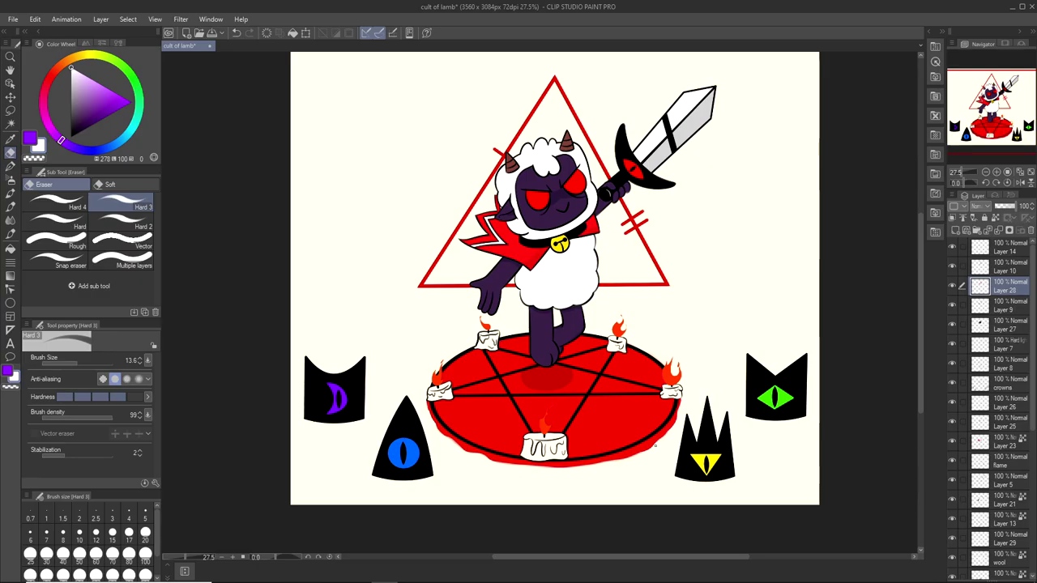
scroll(555, 278, "up", 2)
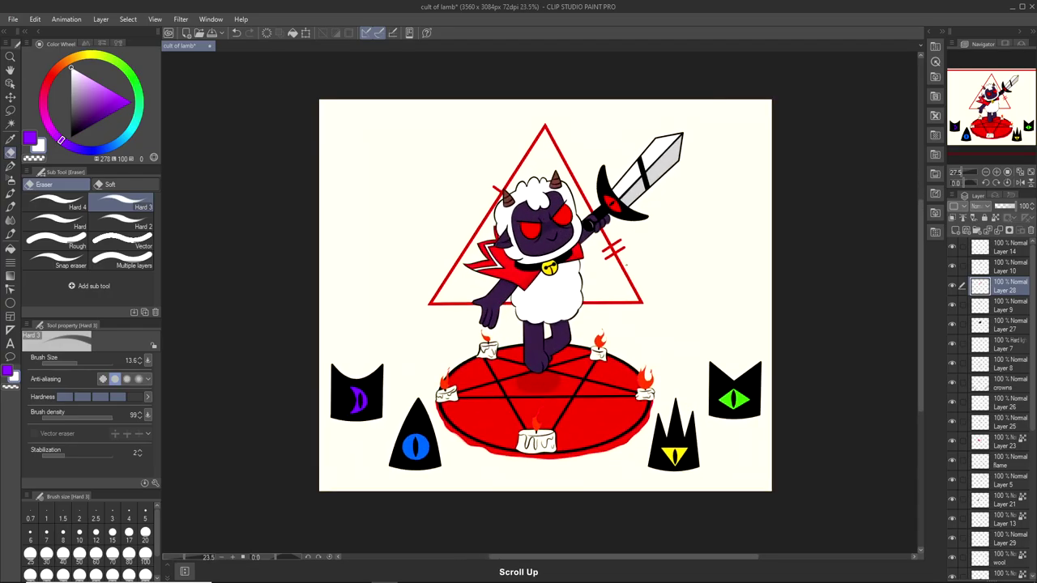
scroll(555, 278, "down", 4)
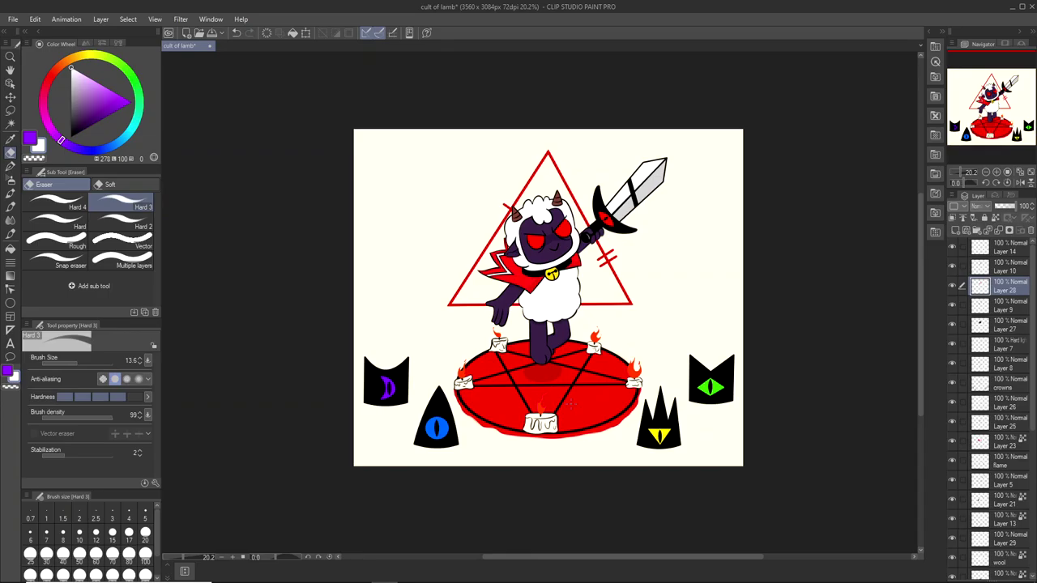
Save the illustration under its current file name.
left_click(13, 19)
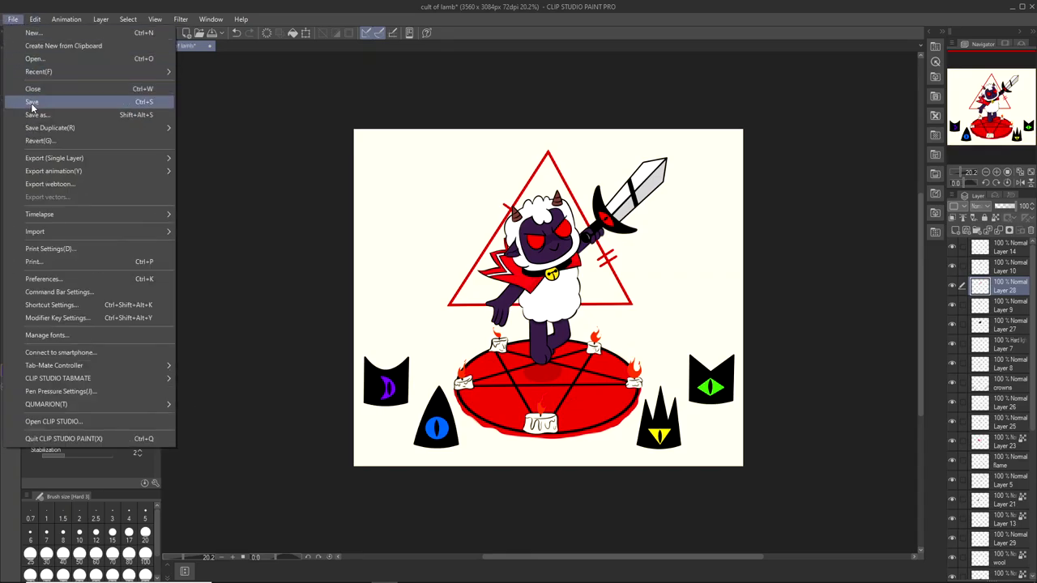
left_click(32, 100)
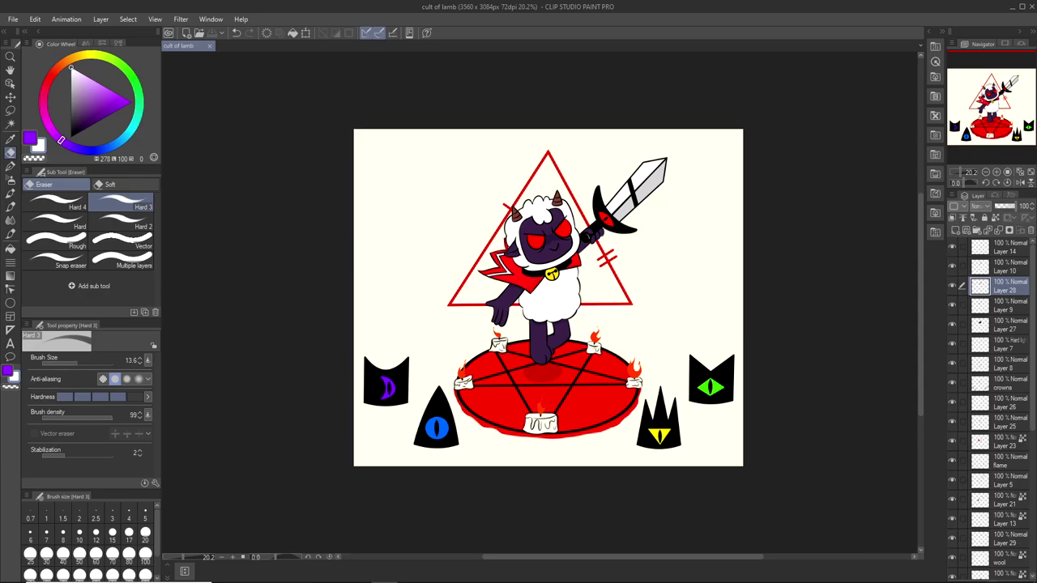
Save the illustration as a PNG named cult of lamb in the 2022 Art folder, accepting the loss of layer information.
left_click(13, 18)
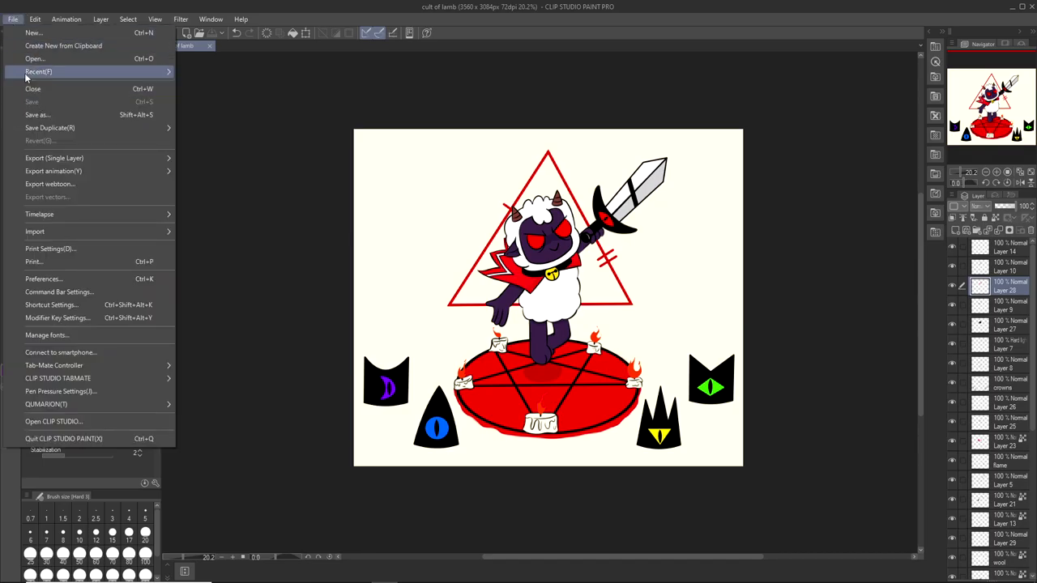
left_click(43, 116)
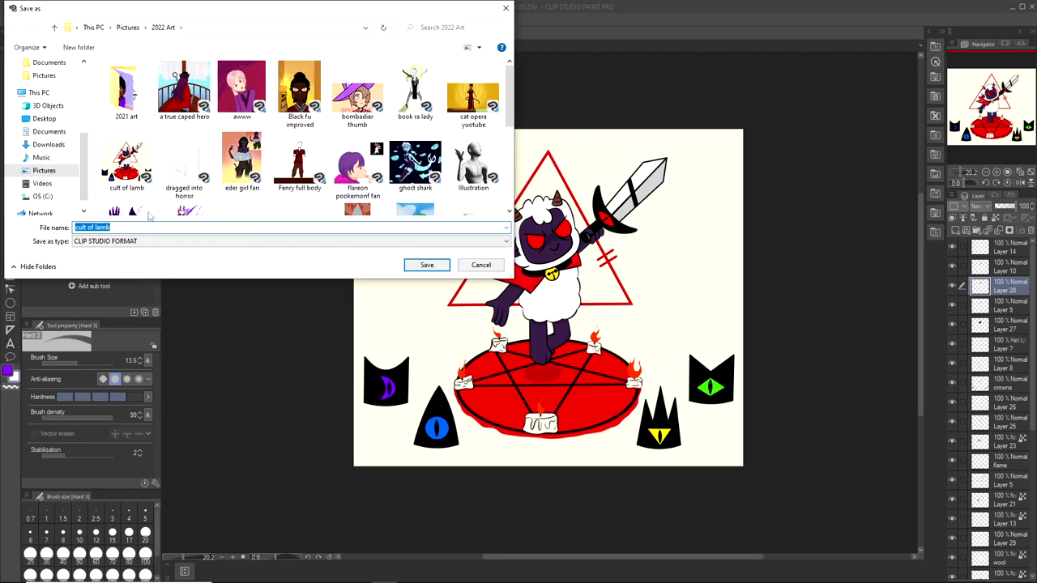
left_click(364, 241)
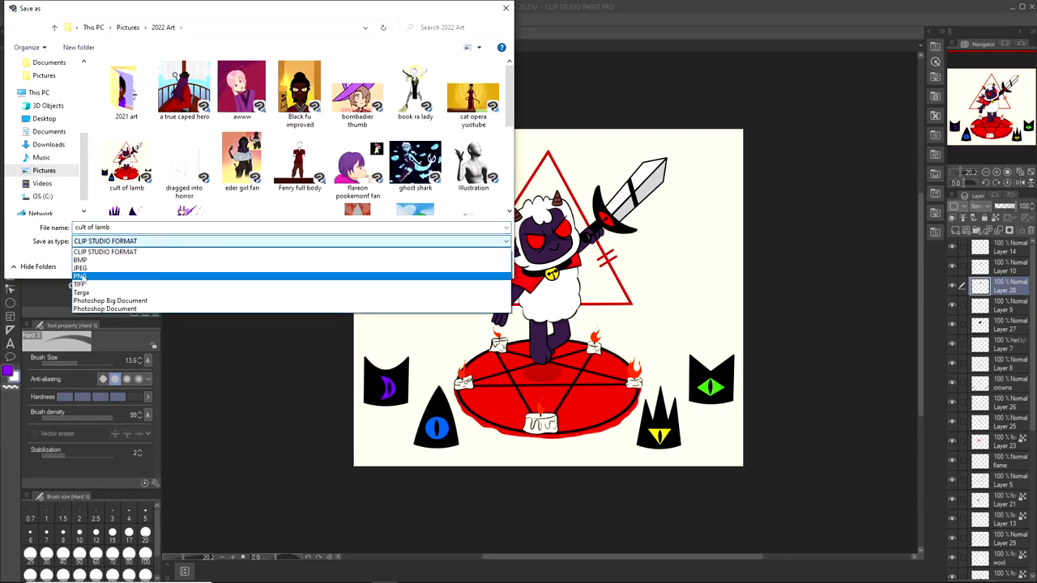
left_click(400, 277)
left_click(426, 266)
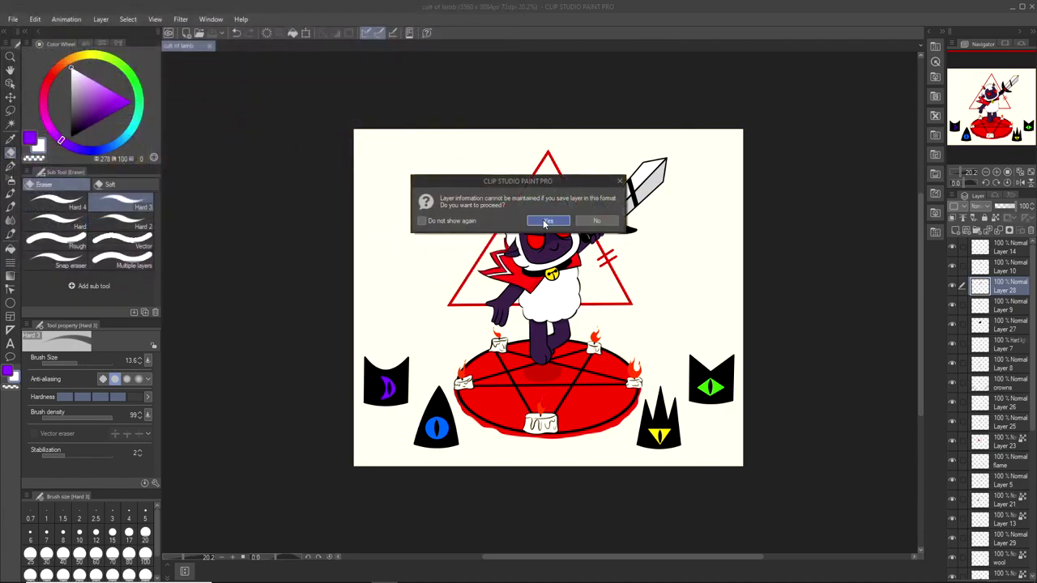
left_click(545, 220)
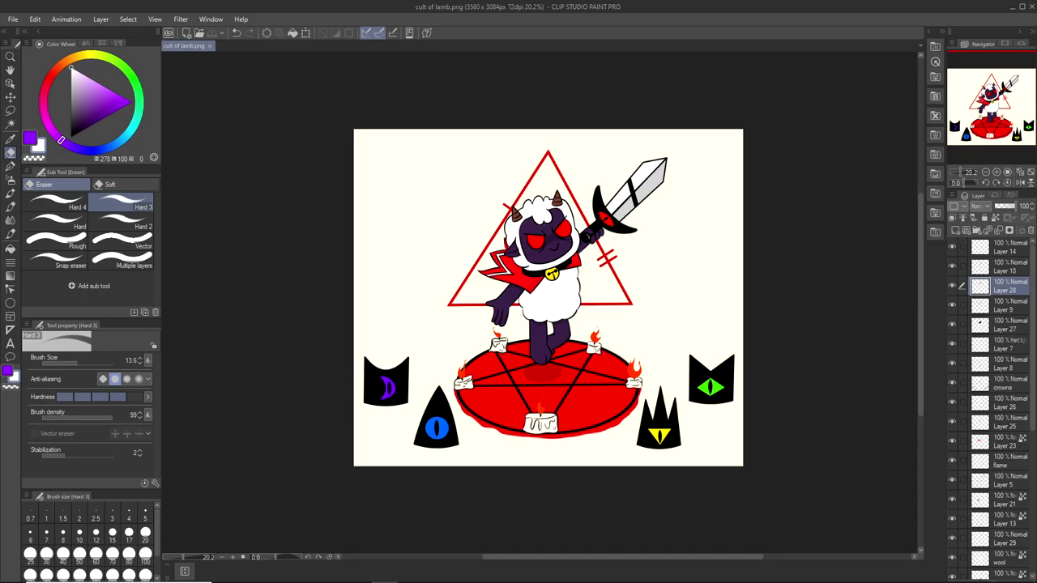
Examine the finished illustration up close and as a whole, including the lamb, sword, candles, pentagram and crowns.
scroll(569, 346, "up", 5)
scroll(526, 277, "down", 4)
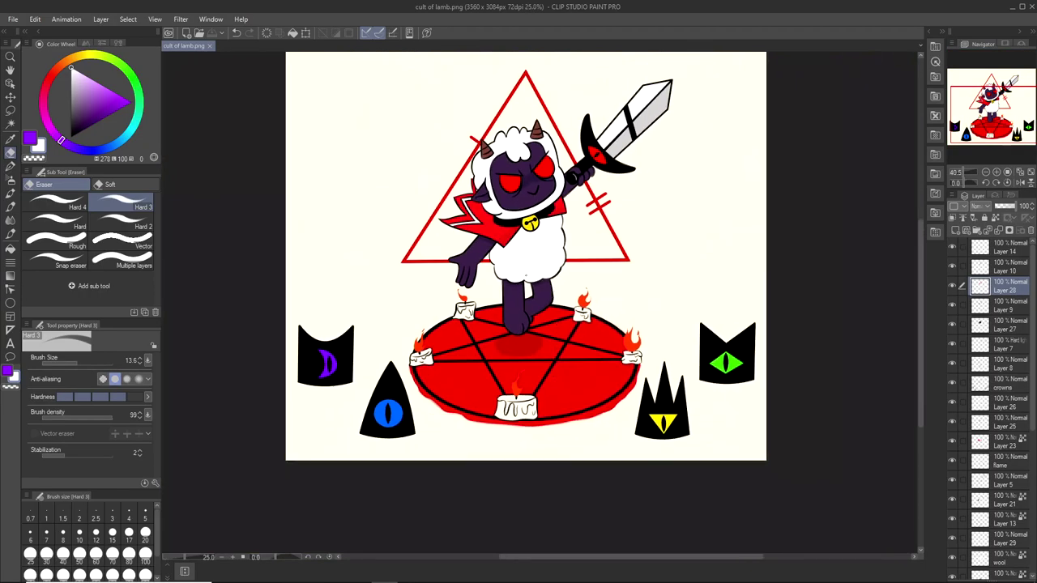
scroll(527, 256, "down", 3)
scroll(526, 256, "up", 4)
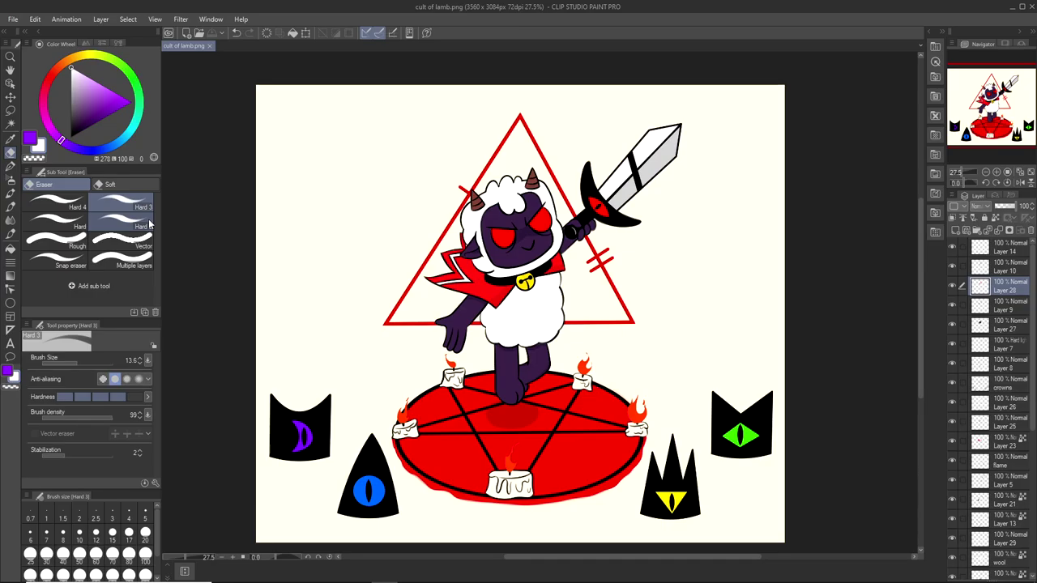
scroll(590, 162, "up", 3)
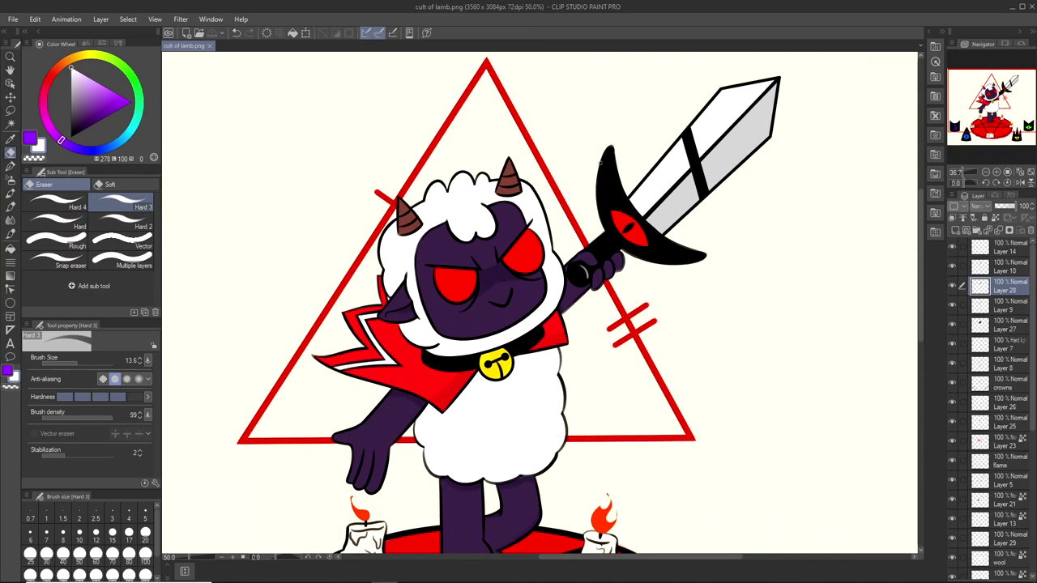
scroll(590, 162, "down", 5)
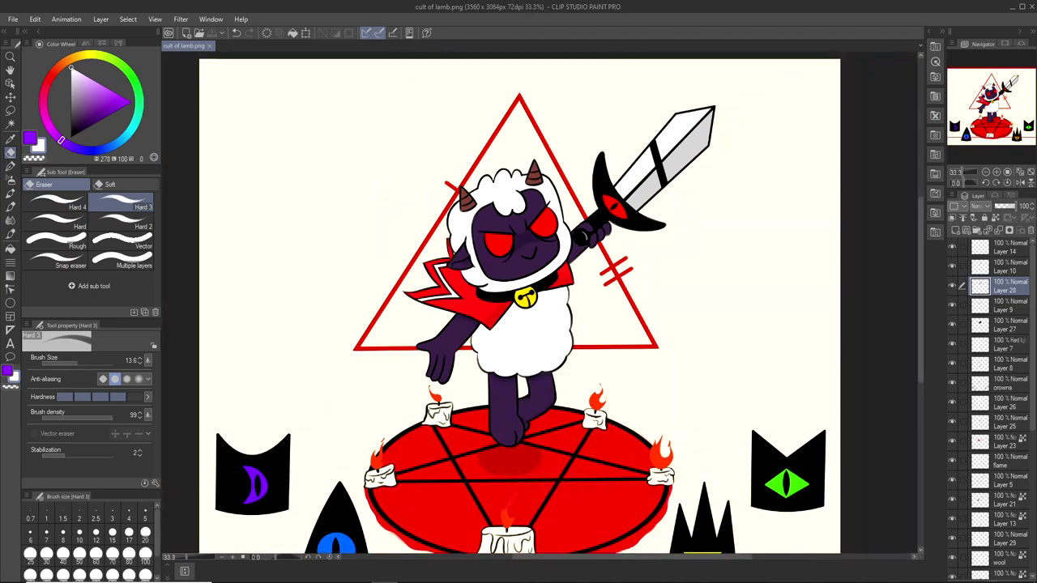
scroll(574, 161, "up", 4)
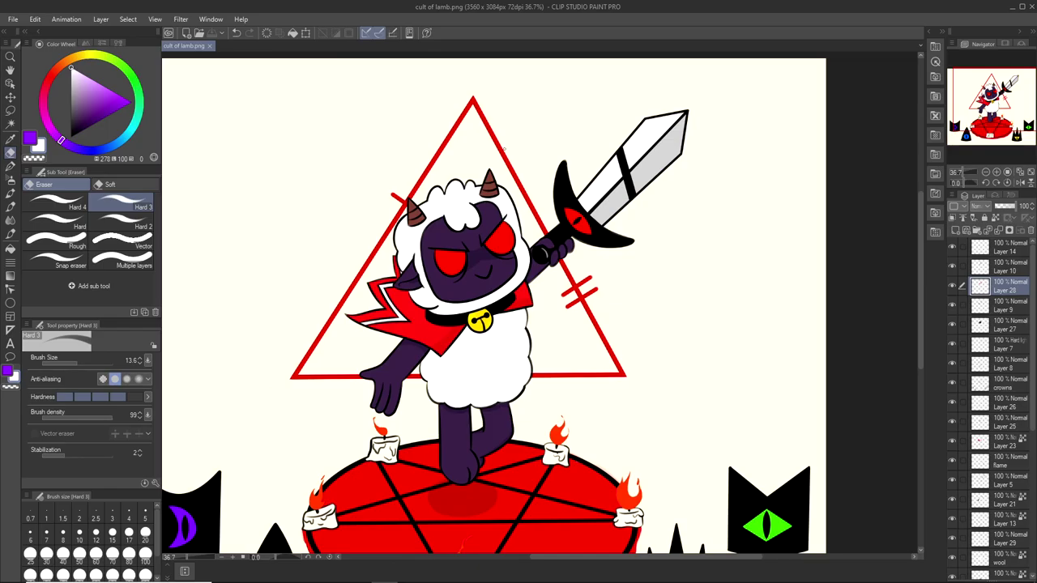
scroll(545, 159, "down", 4)
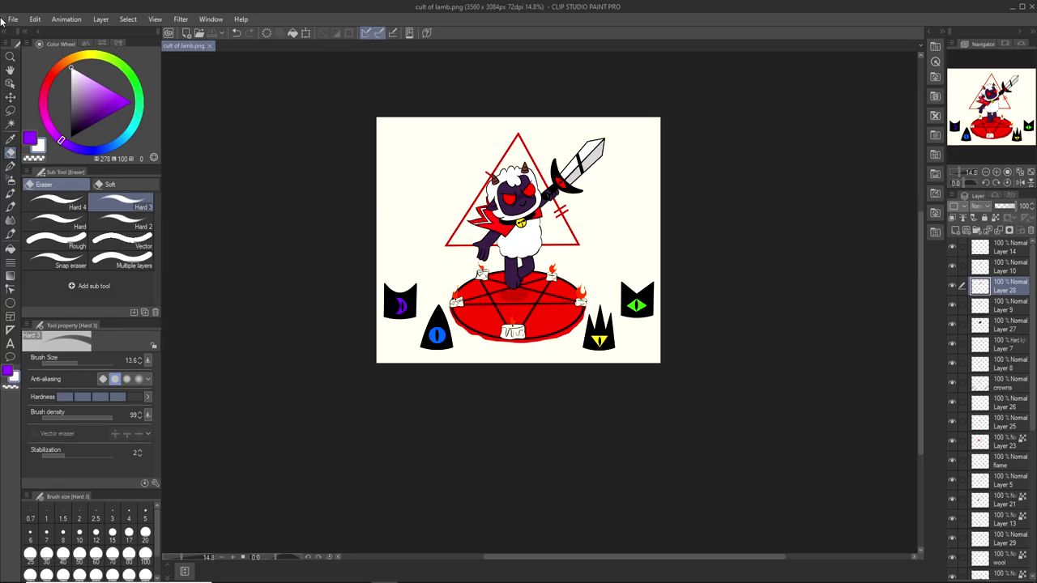
scroll(453, 219, "up", 4)
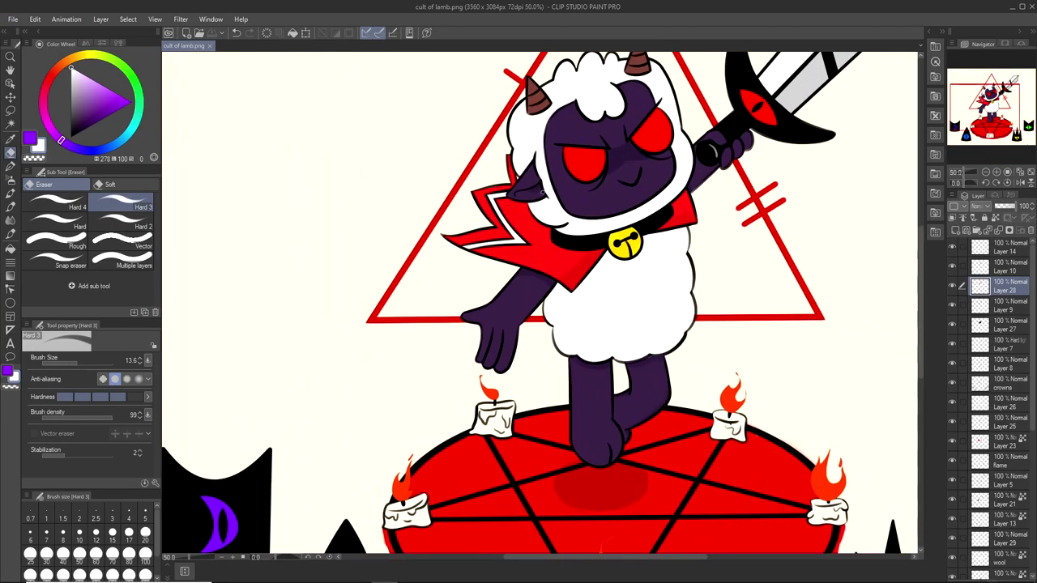
scroll(542, 193, "down", 4)
scroll(541, 192, "up", 2)
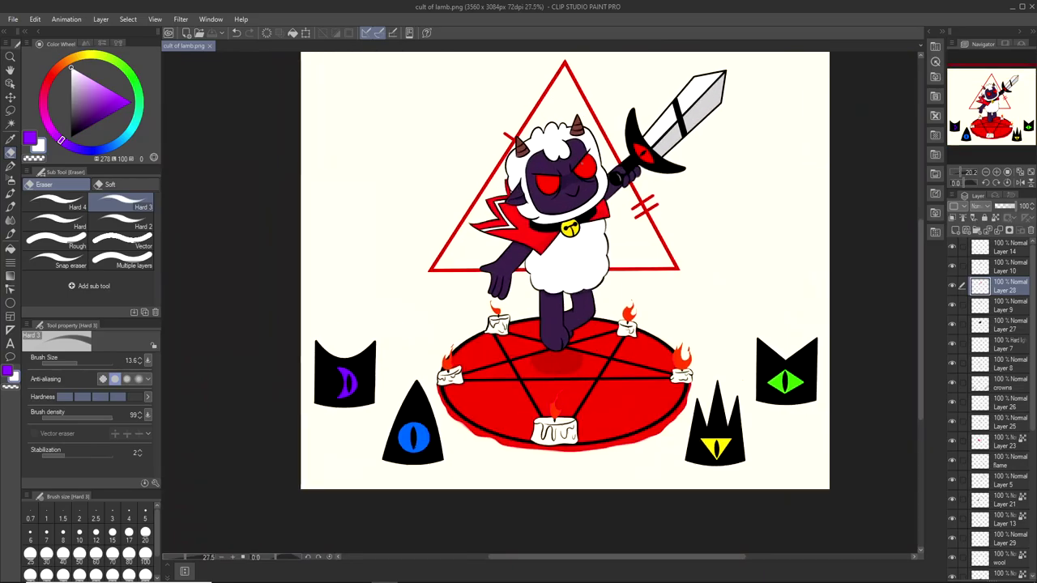
scroll(572, 194, "up", 2)
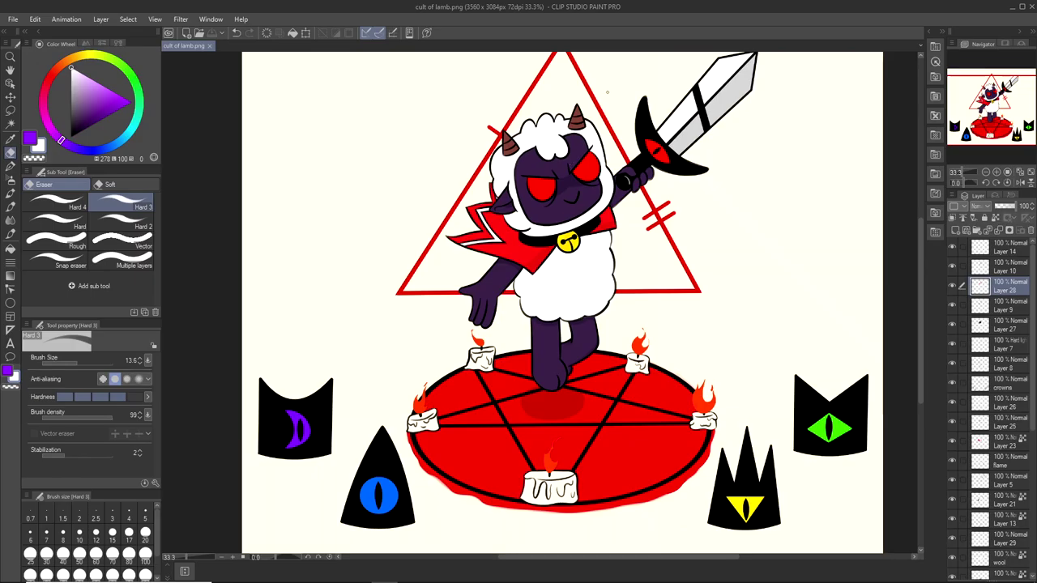
left_click(16, 21)
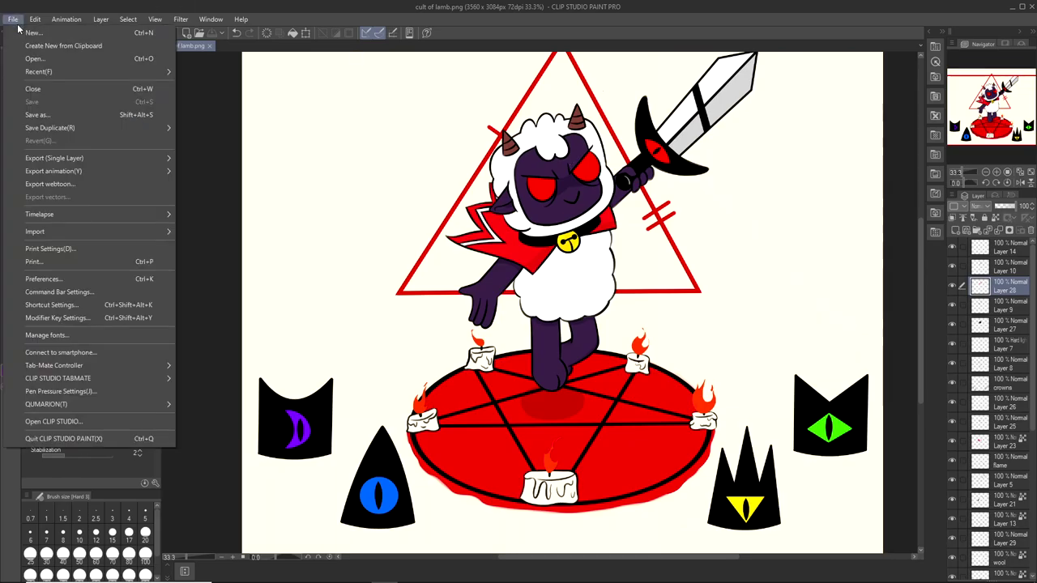
left_click(79, 115)
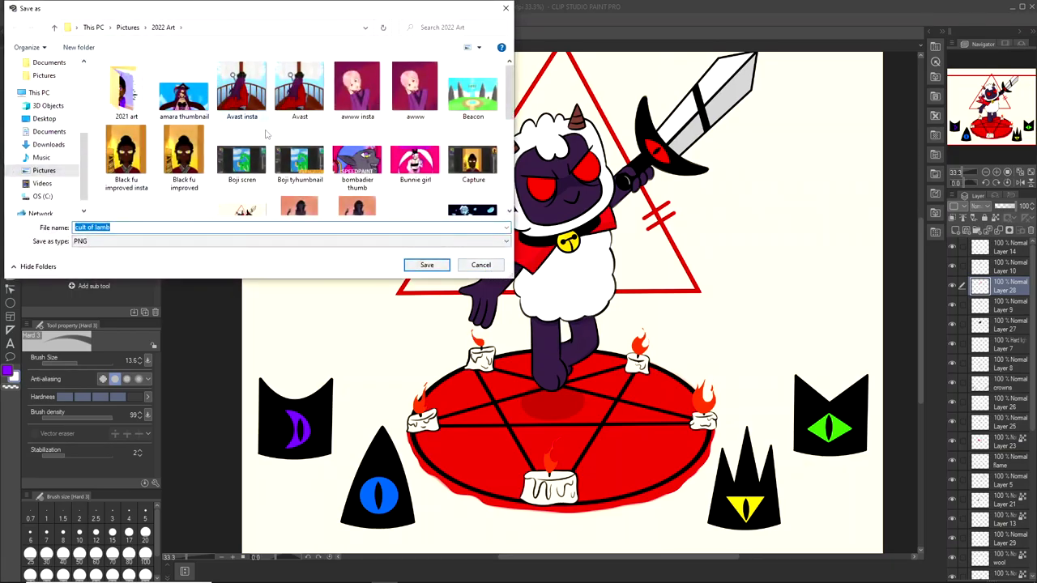
scroll(267, 133, "down", 5)
scroll(272, 134, "up", 5)
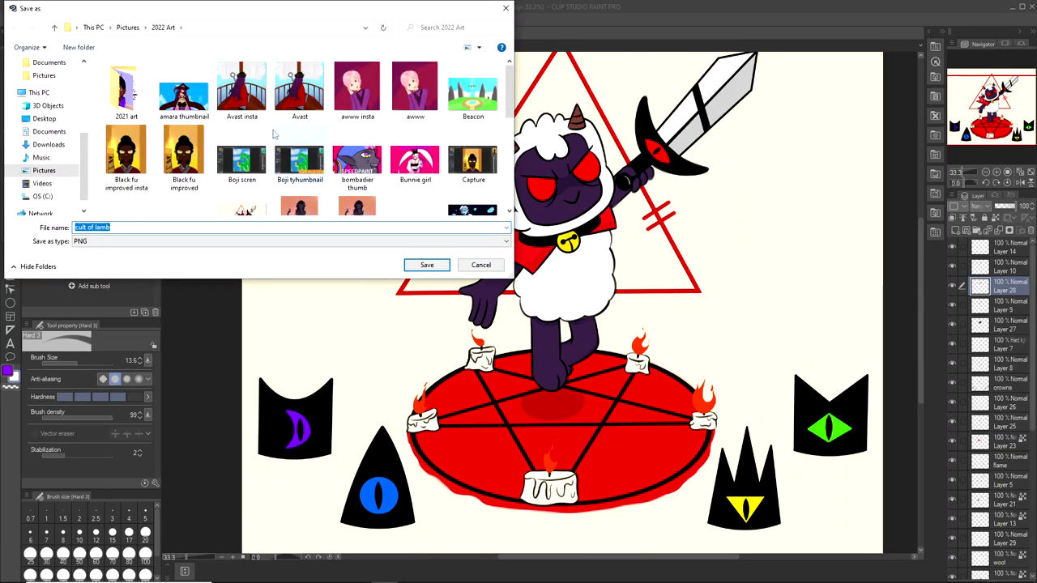
left_click(427, 265)
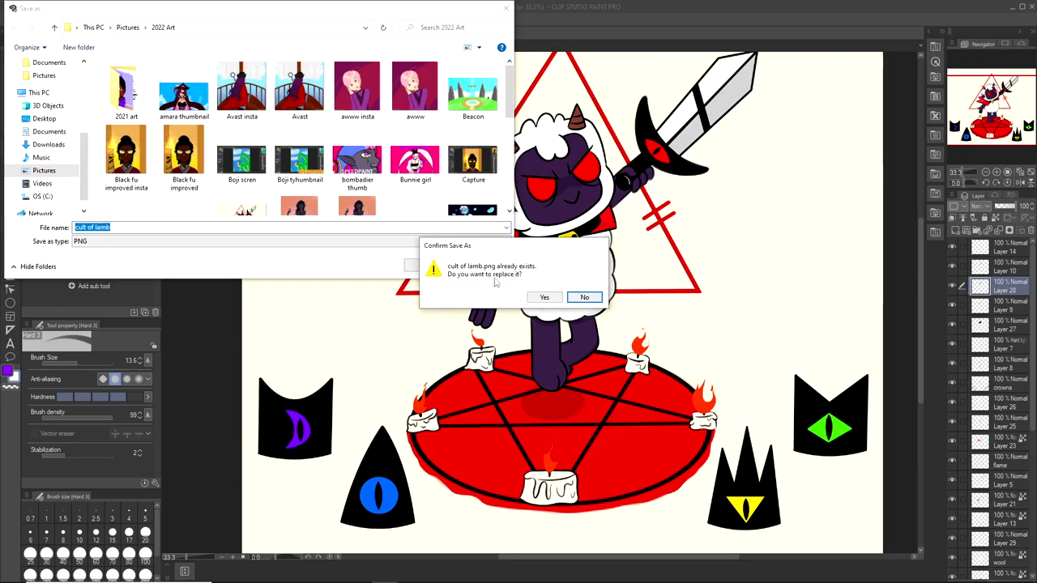
left_click(585, 298)
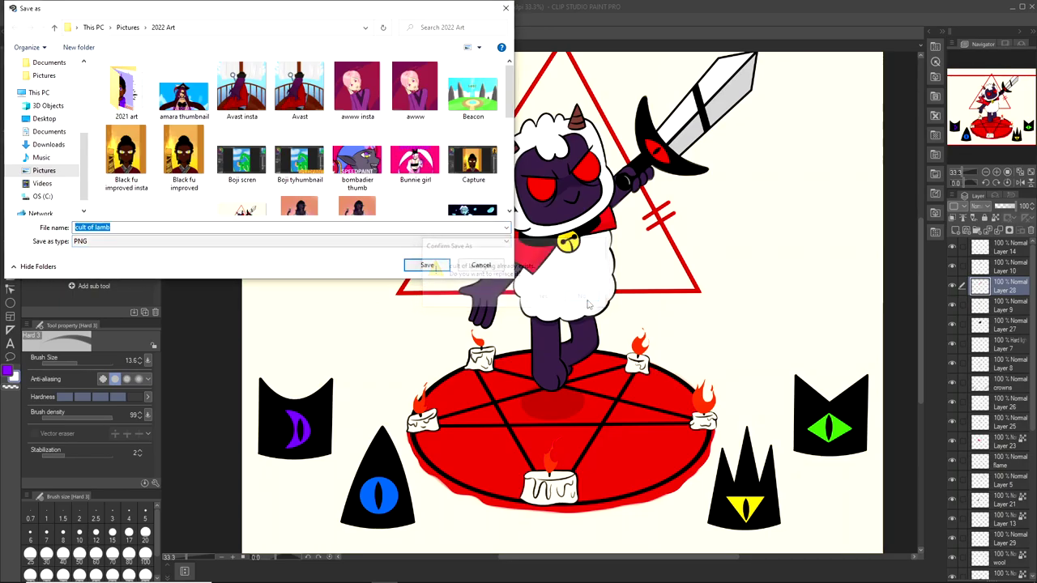
left_click(498, 12)
Close the illustration and quit the drawing program.
left_click(1032, 10)
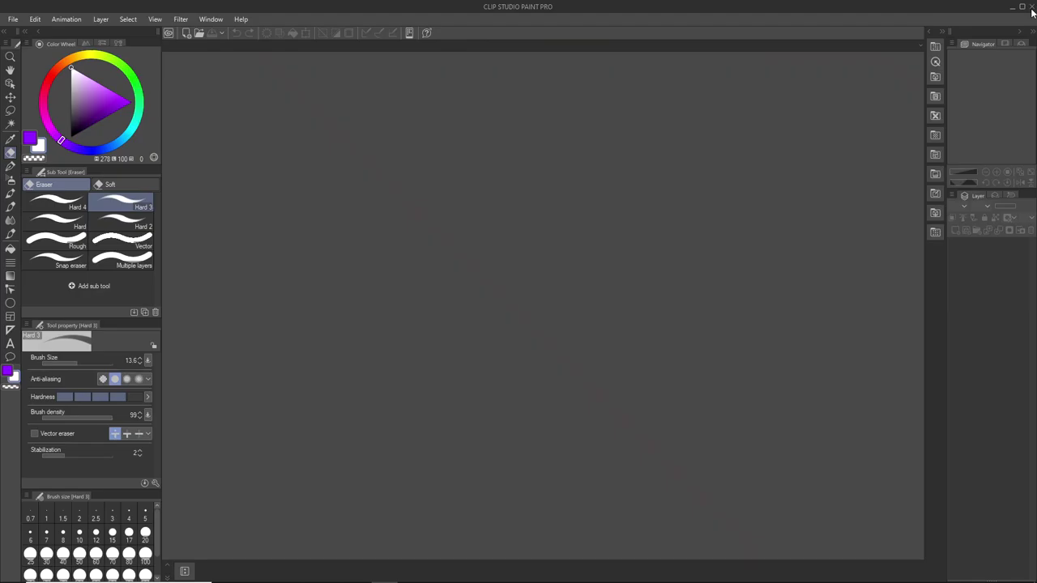